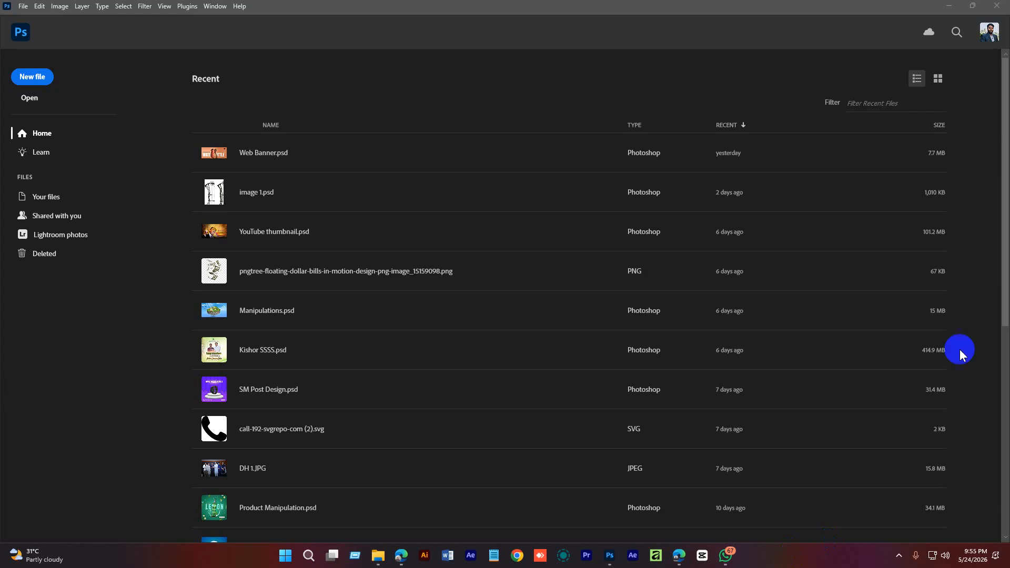
Switch to File Explorer and check which drives are listed under This PC.
left_click(378, 556)
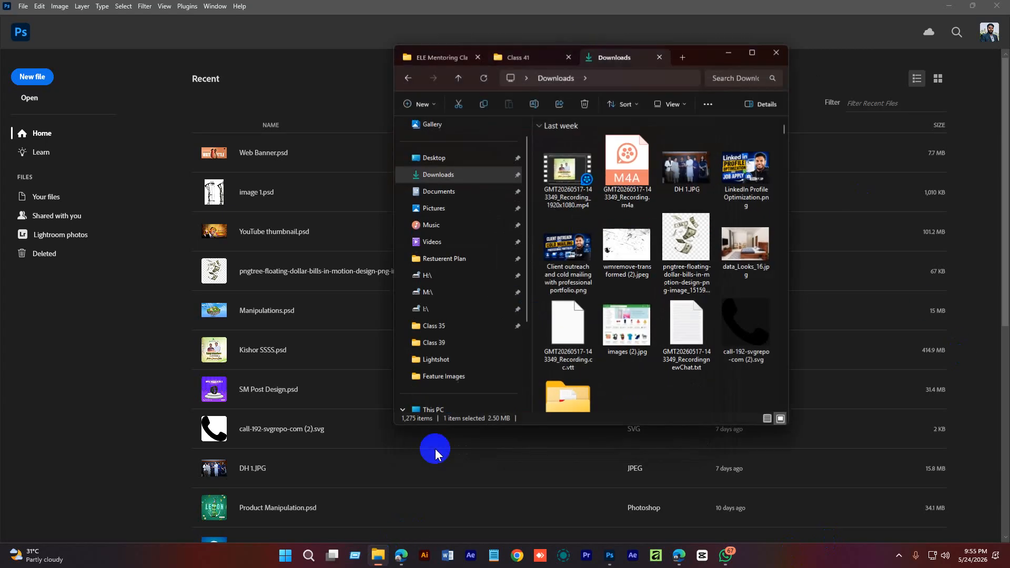
left_click(560, 320)
scroll(458, 326, "down", 3)
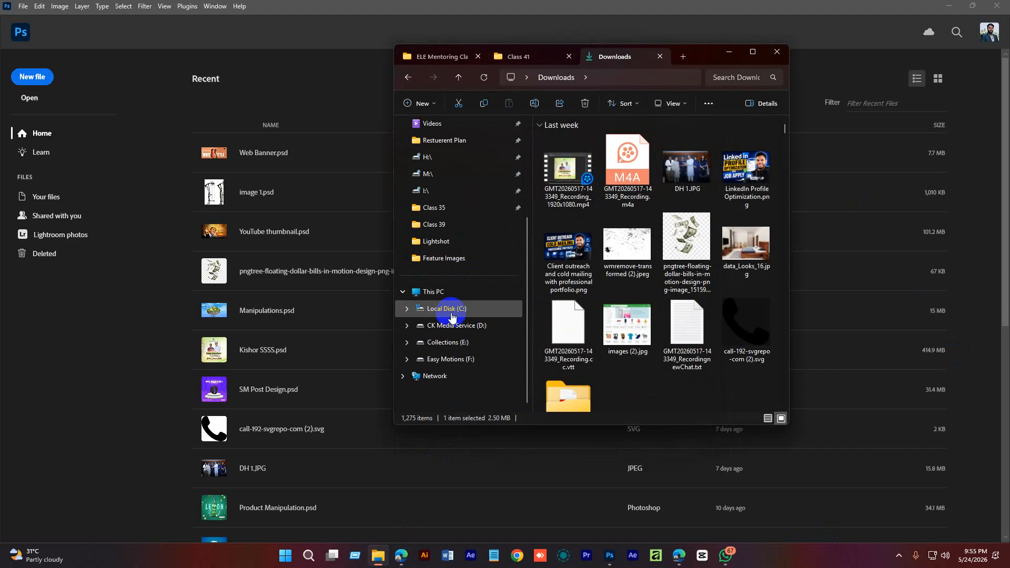
left_click(437, 295)
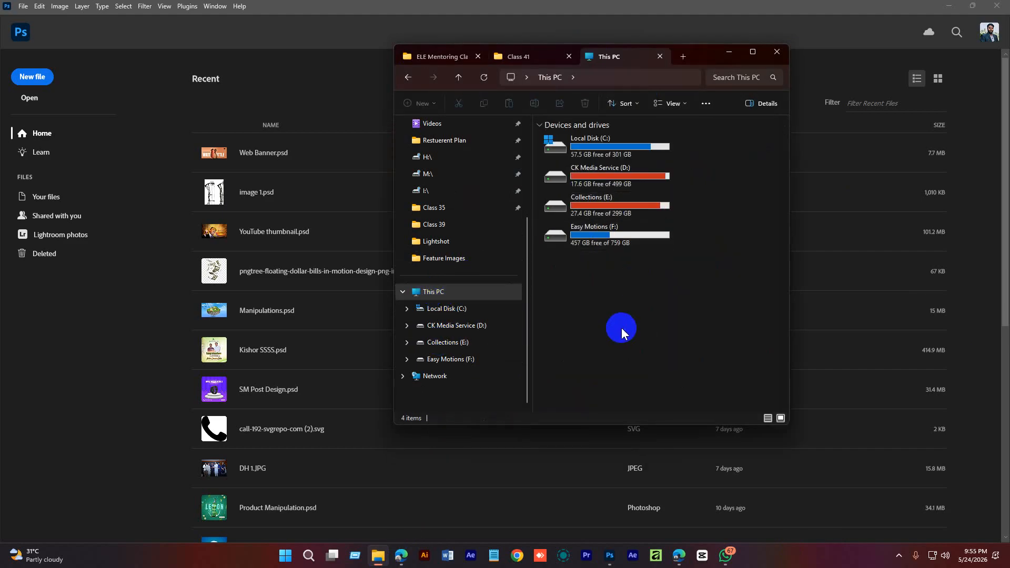
left_click(735, 50)
Search Windows for "drive" and launch the Google Drive desktop app.
left_click(309, 555)
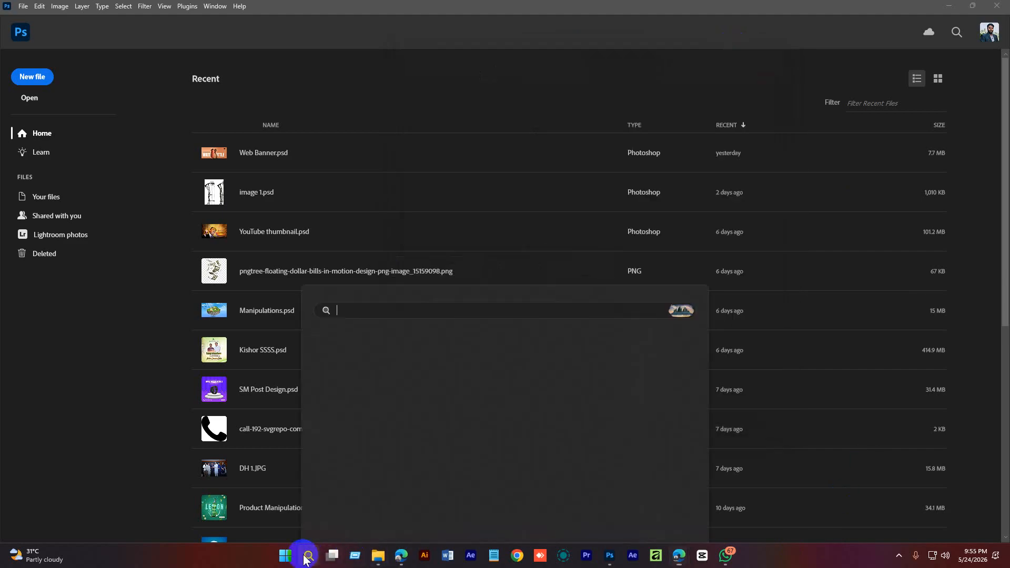
type("drive")
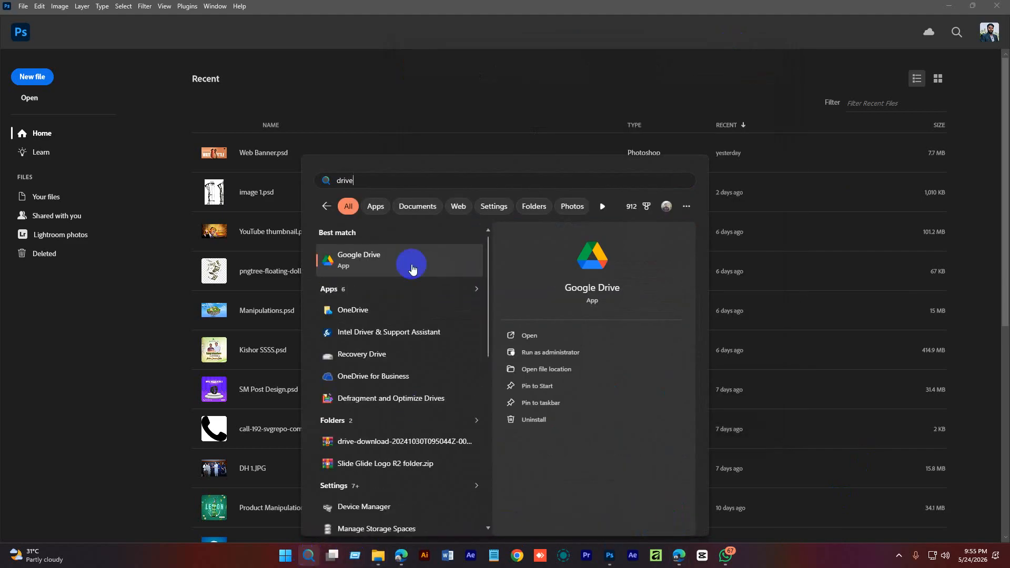
left_click(913, 424)
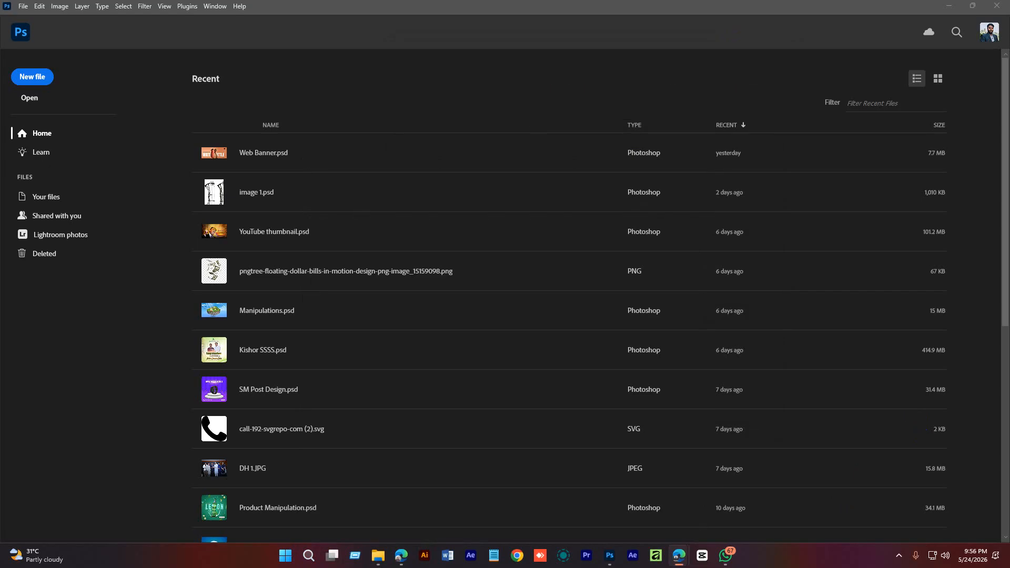
In File Explorer, open My Drive on the Google Drive (I:) and look through its Mockups folder.
left_click(378, 555)
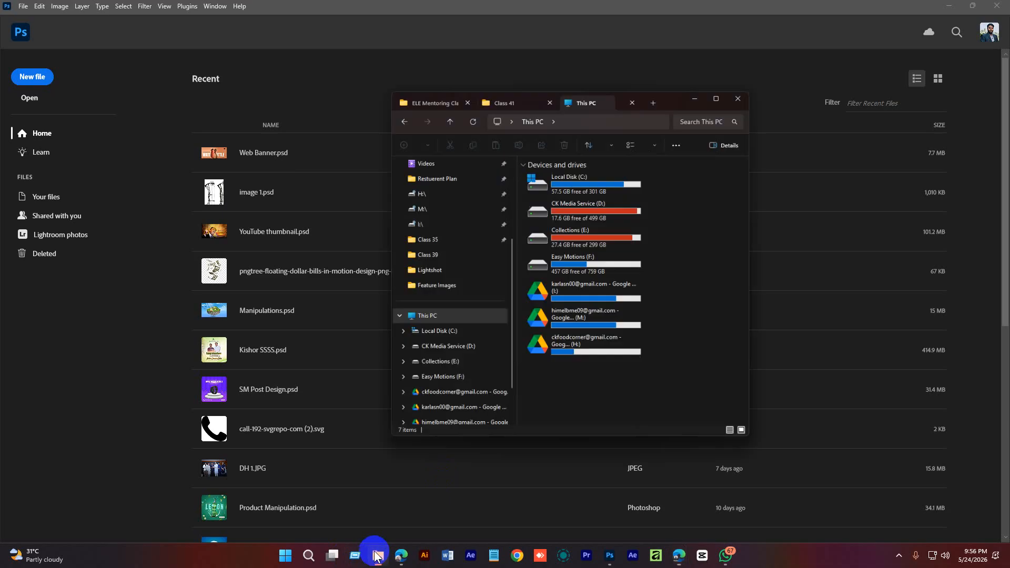
double_click(622, 257)
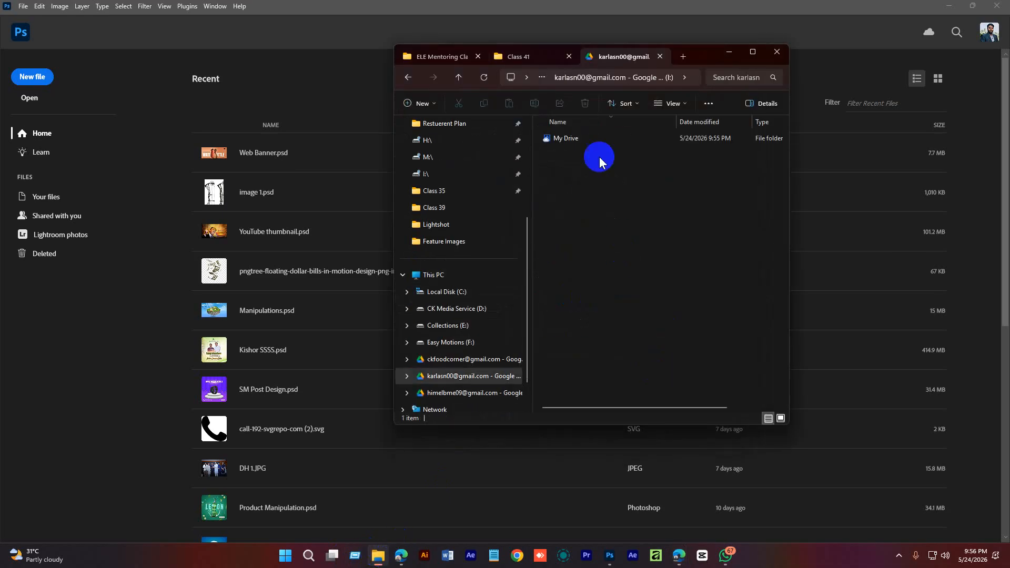
left_click(572, 140)
double_click(572, 140)
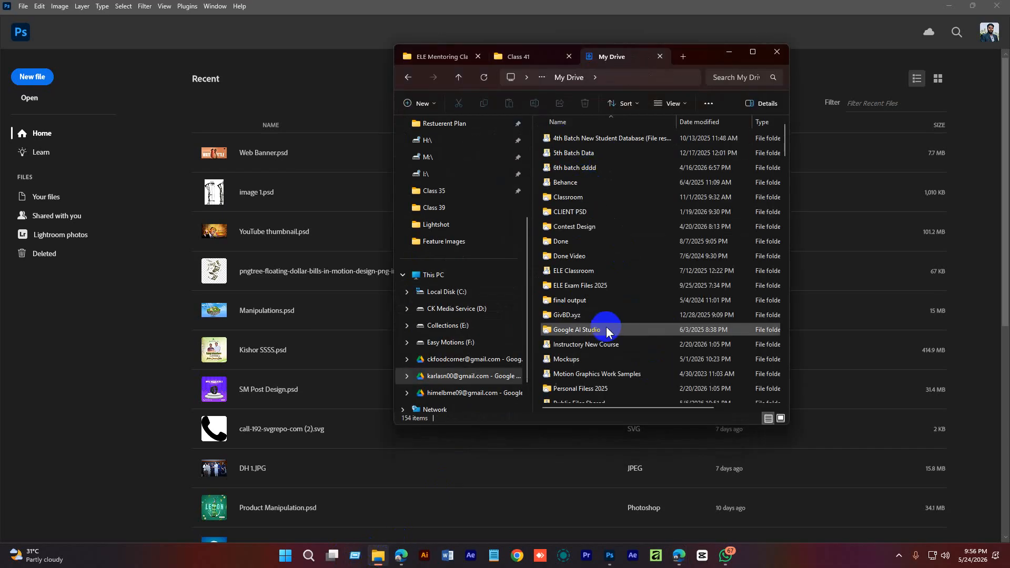
double_click(573, 358)
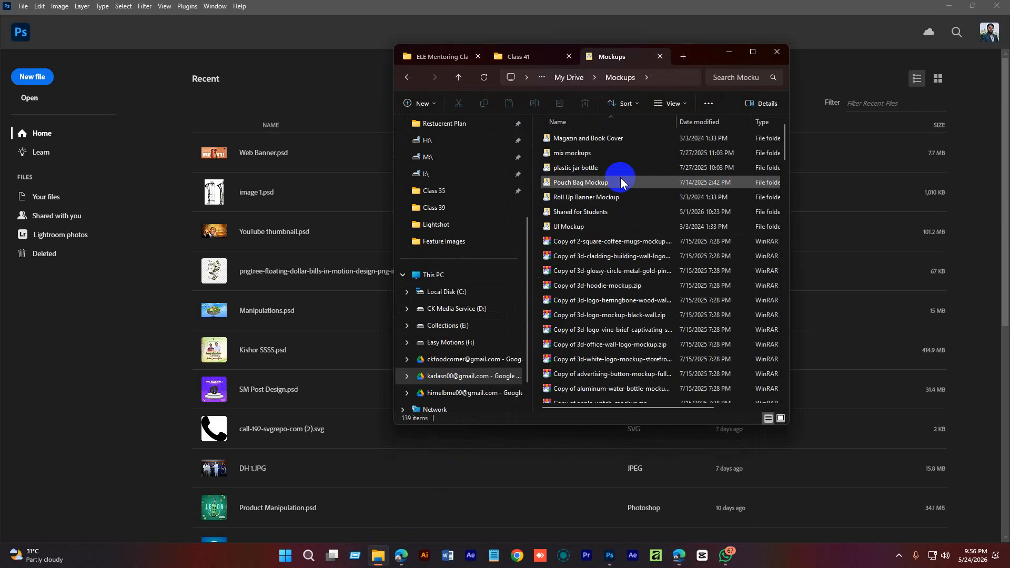
left_click(565, 227)
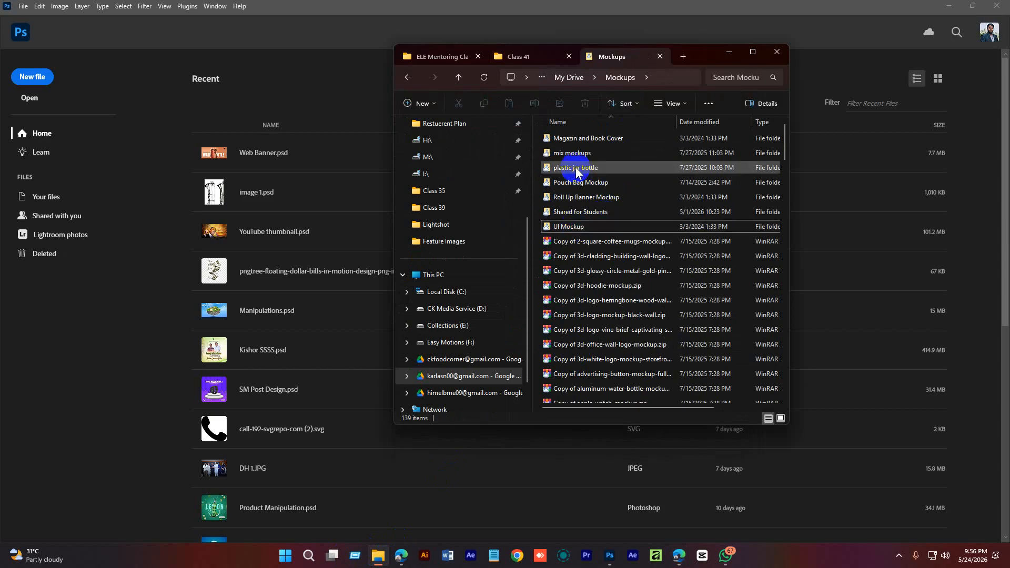
left_click(575, 167)
scroll(557, 216, "down", 3)
scroll(526, 221, "up", 3)
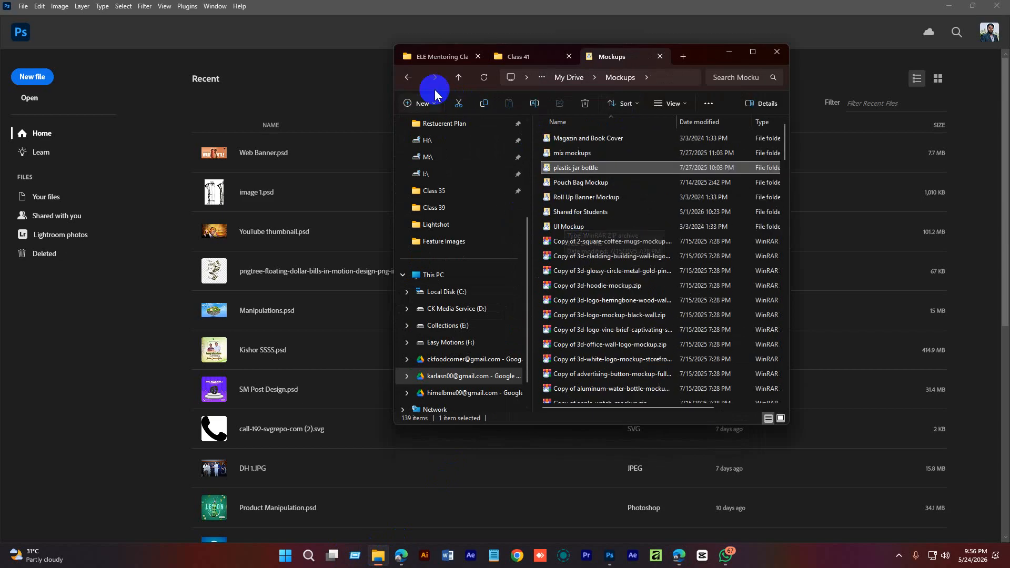
Look through the Public Files Shared folder in My Drive for mockup assets and return to My Drive.
left_click(408, 76)
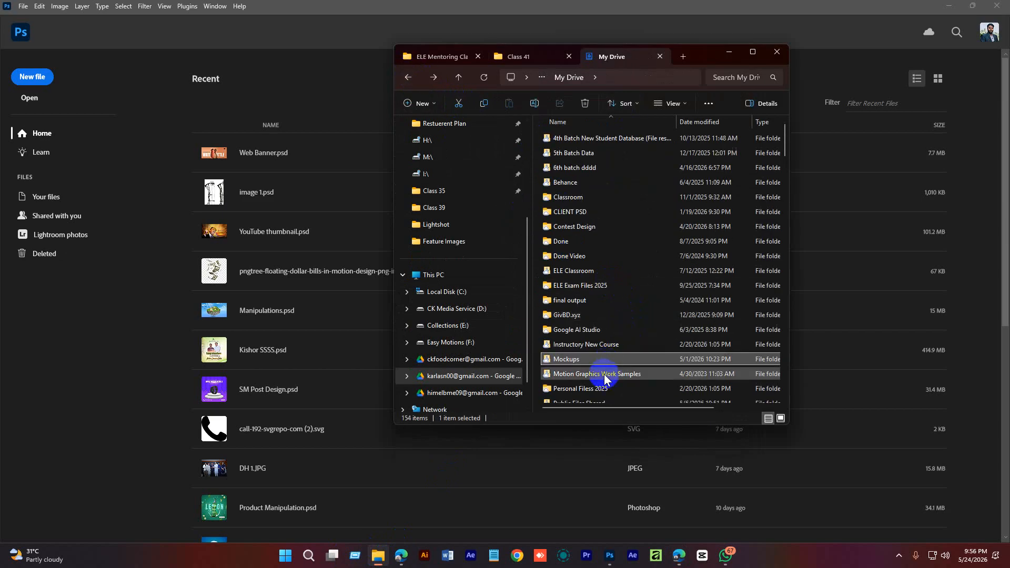
scroll(600, 330, "down", 1)
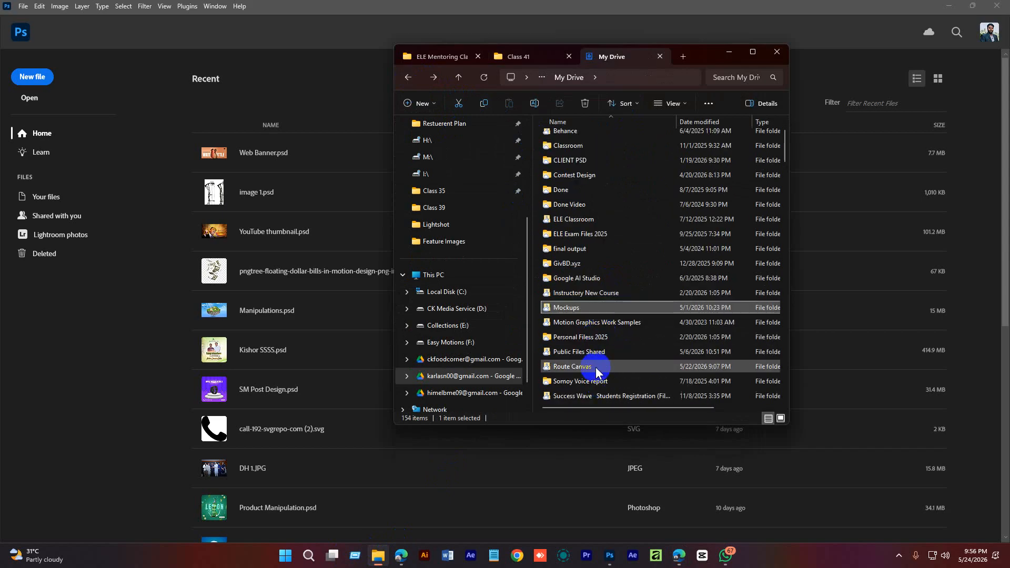
double_click(587, 351)
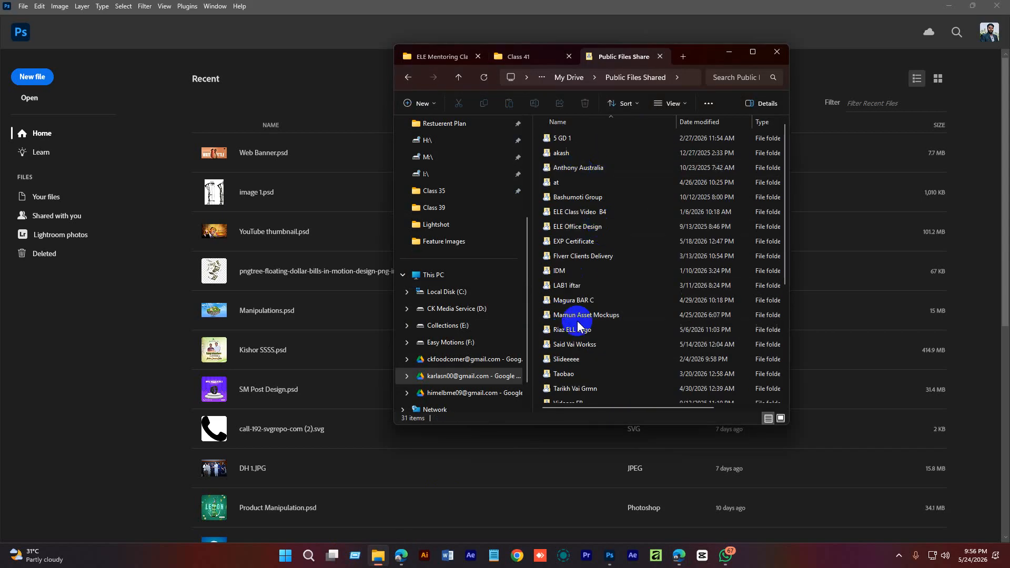
left_click(566, 373)
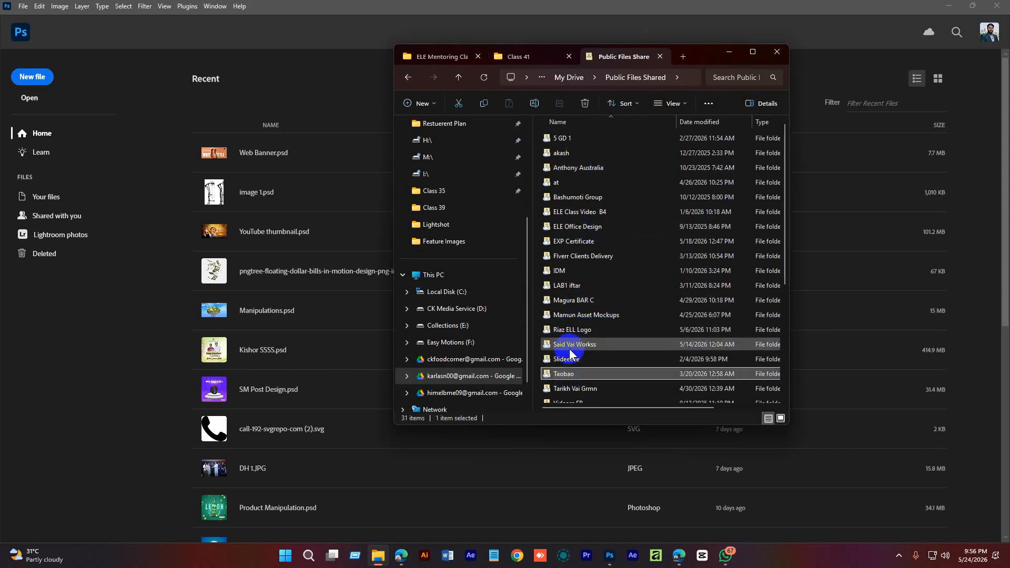
left_click(576, 196)
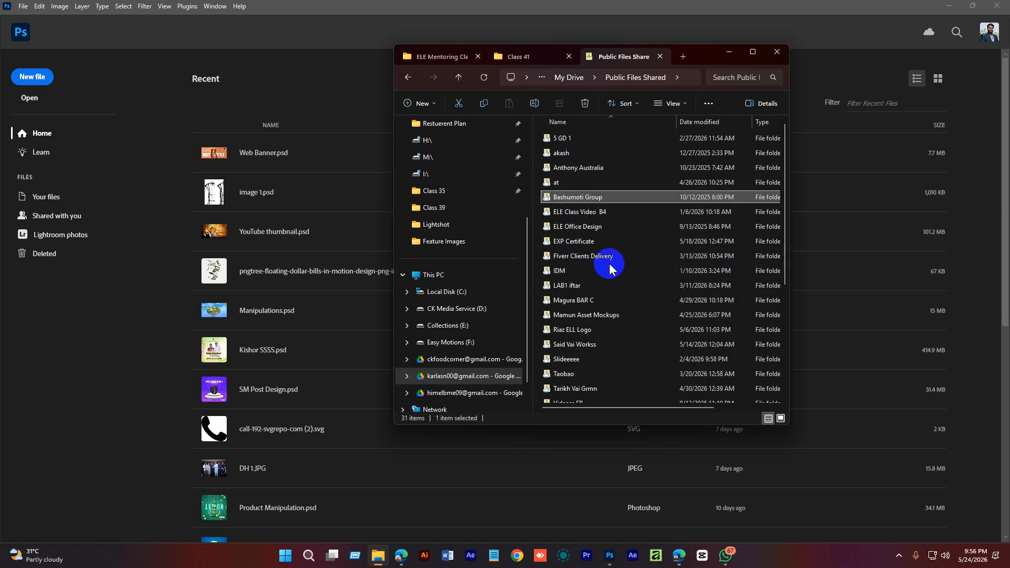
left_click(578, 285)
left_click(584, 315)
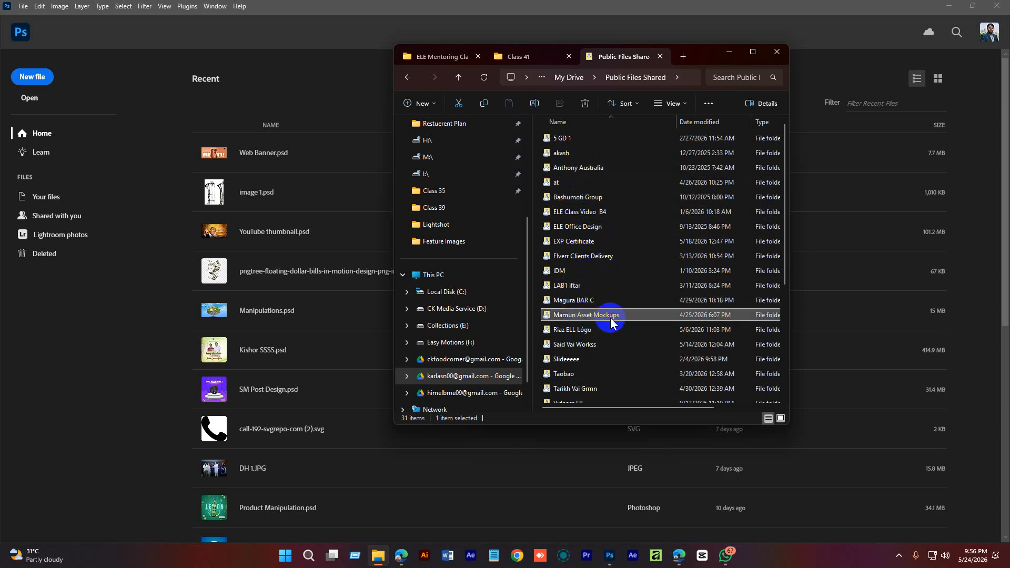
left_click(580, 154)
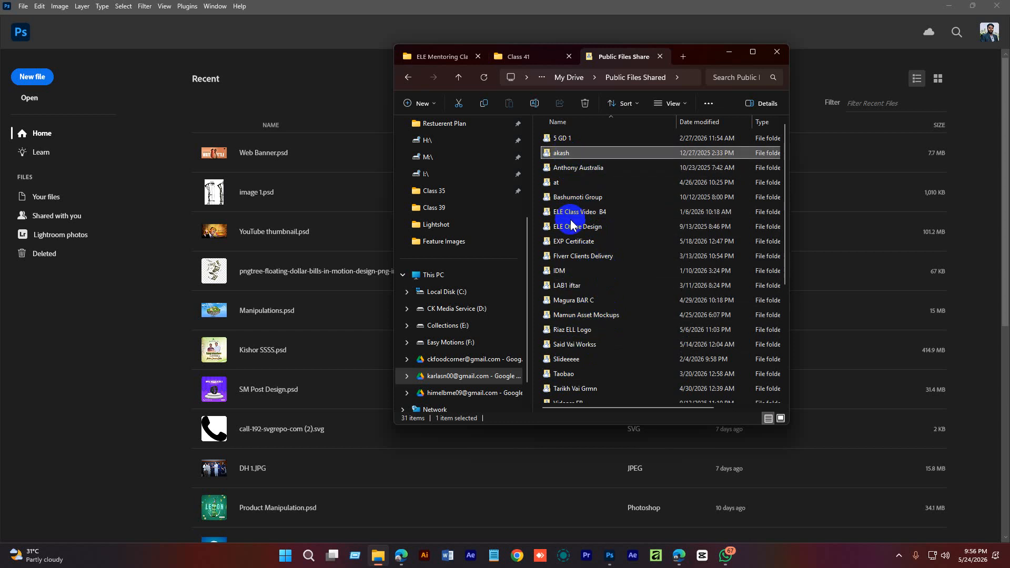
scroll(573, 229, "down", 3)
scroll(588, 249, "up", 3)
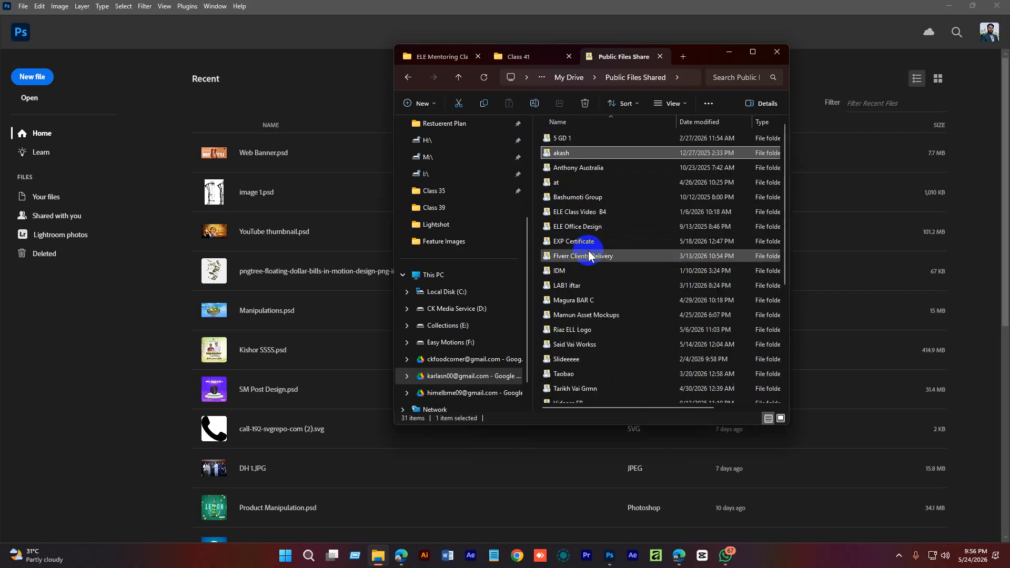
left_click(409, 78)
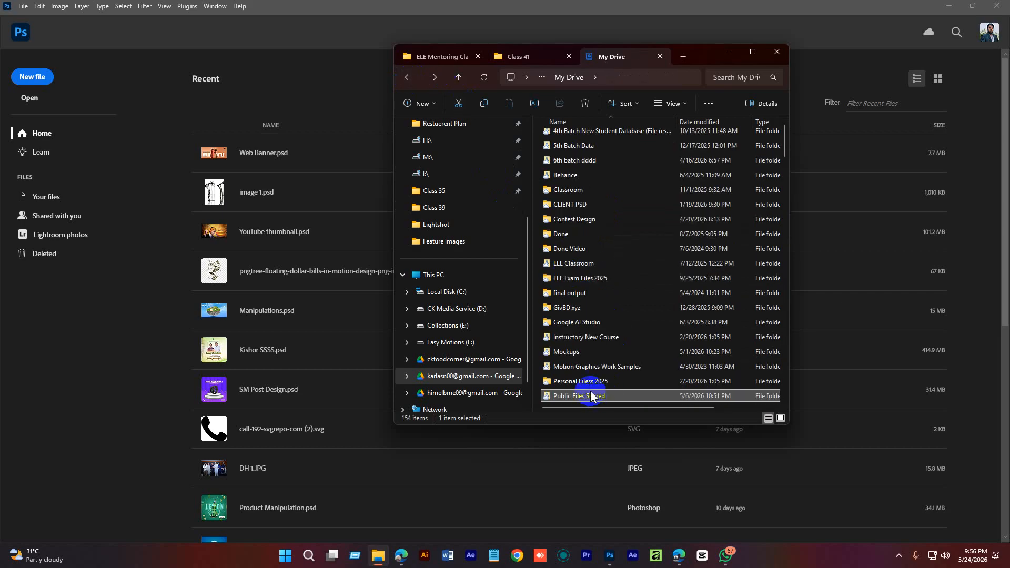
Reopen the Mockups folder, check its mix mockups subfolder, and open Shared for Students.
left_click(579, 277)
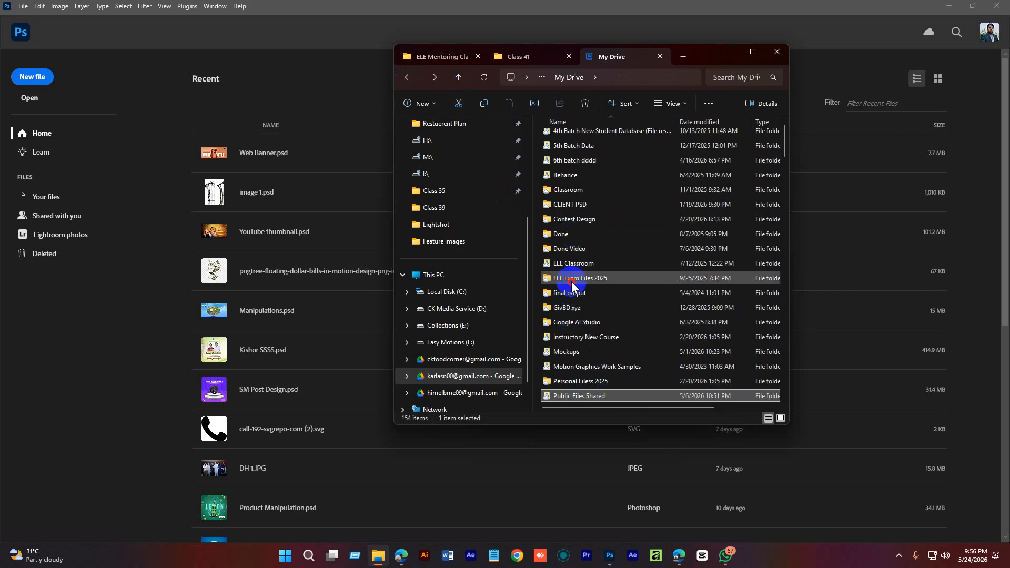
double_click(576, 352)
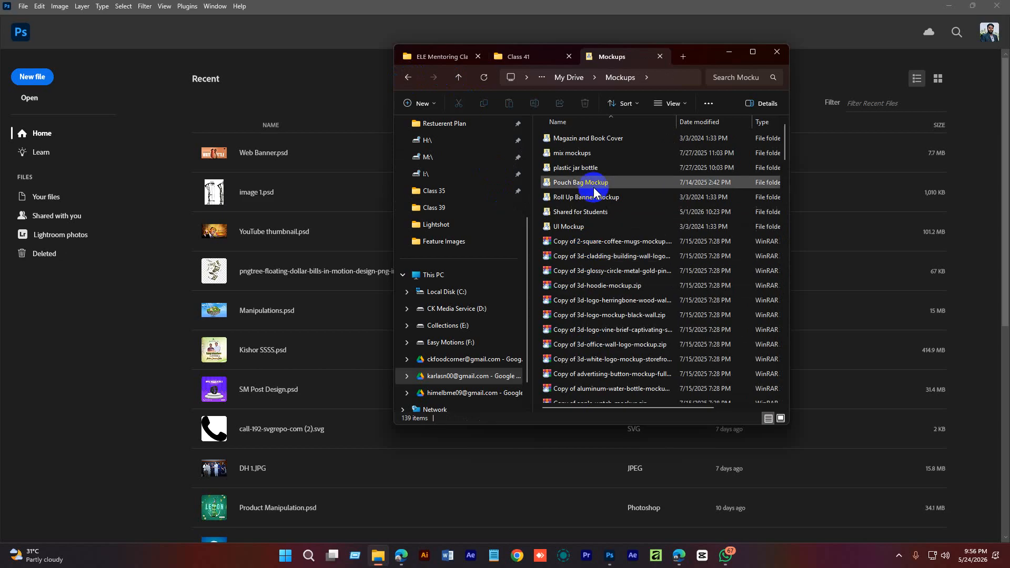
left_click(575, 138)
left_click(576, 154)
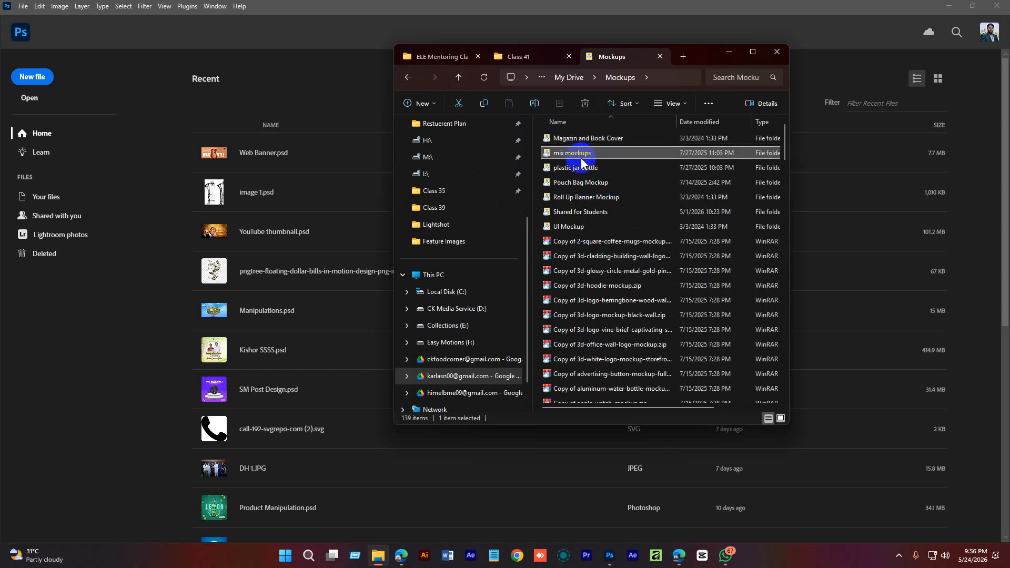
double_click(575, 154)
left_click(408, 78)
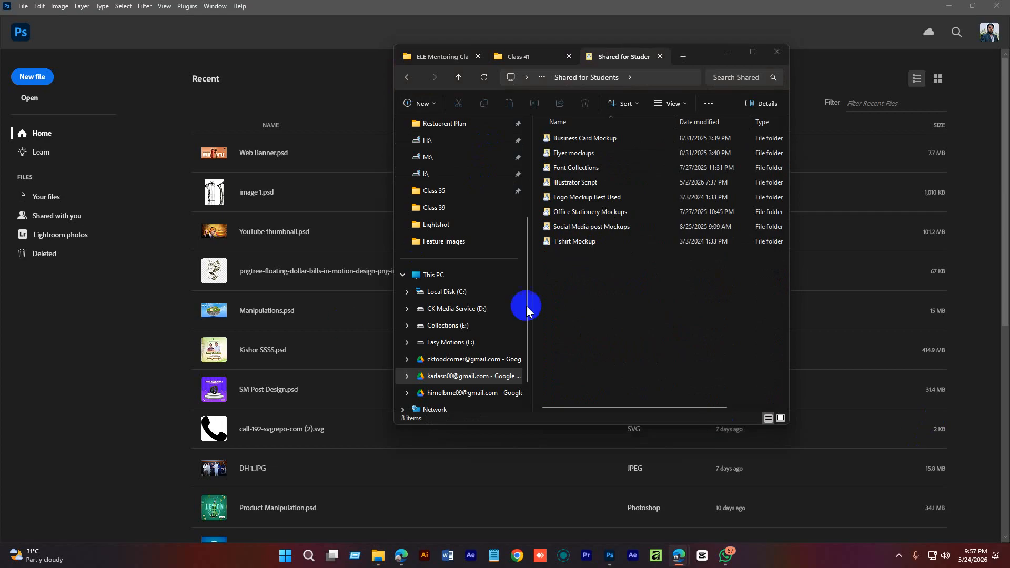
Open the logo mockup collection subfolder inside Logo Mockup Best Used.
left_click(690, 333)
left_click(570, 141)
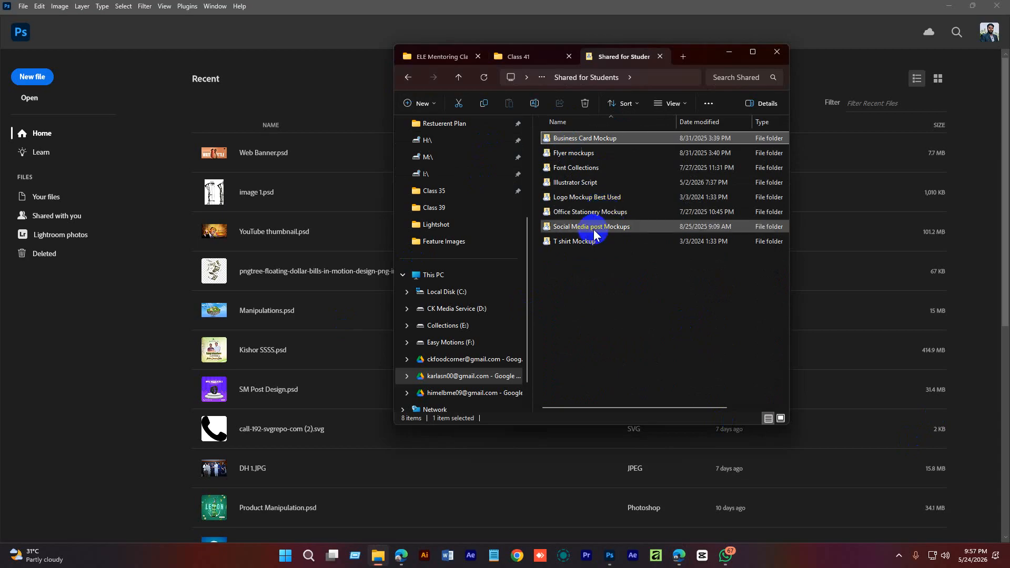
double_click(574, 197)
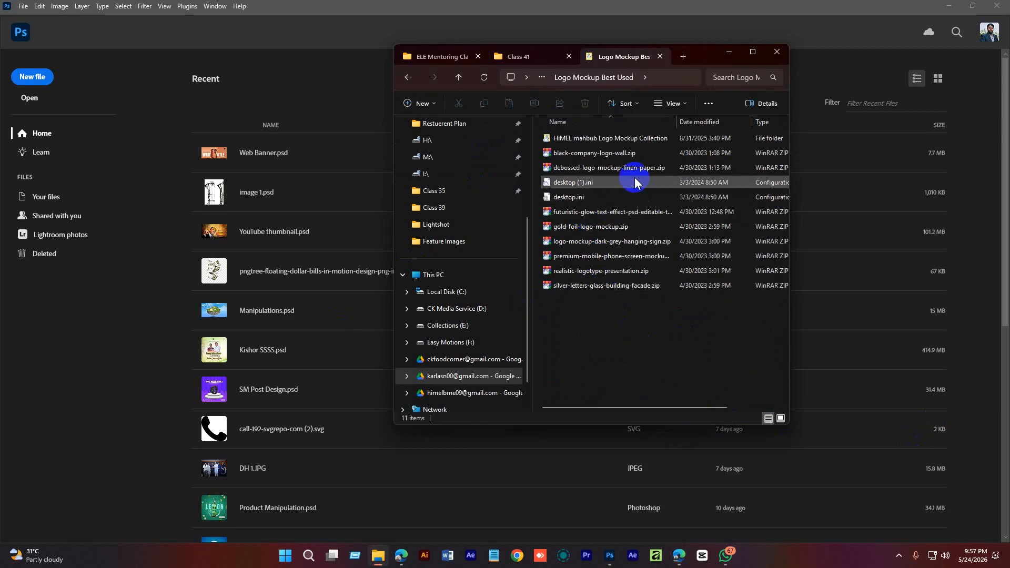
left_click(591, 137)
double_click(591, 138)
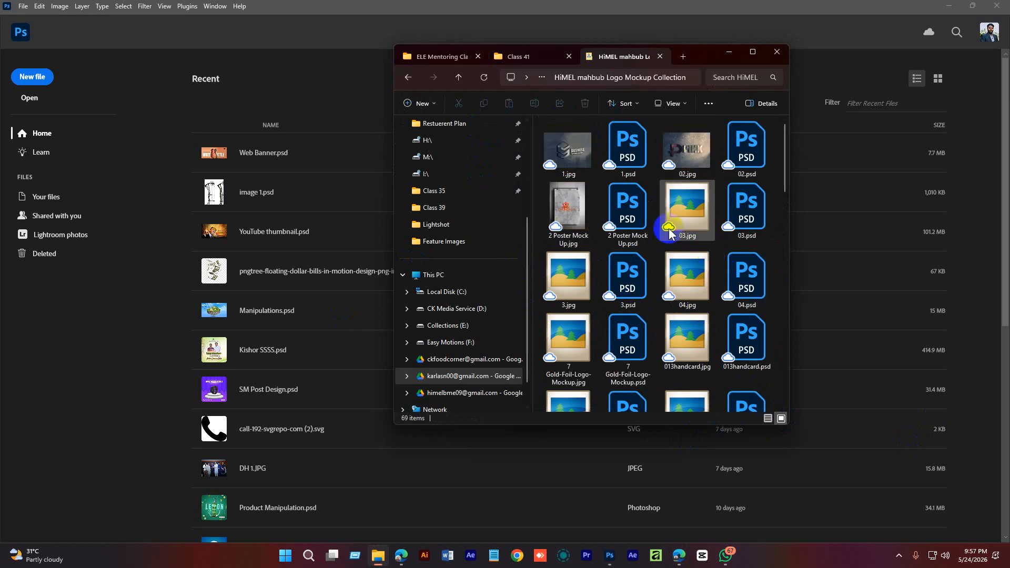
Preview the mockup images 1.jpg and 16.jpg at full size, closing each preview.
double_click(578, 139)
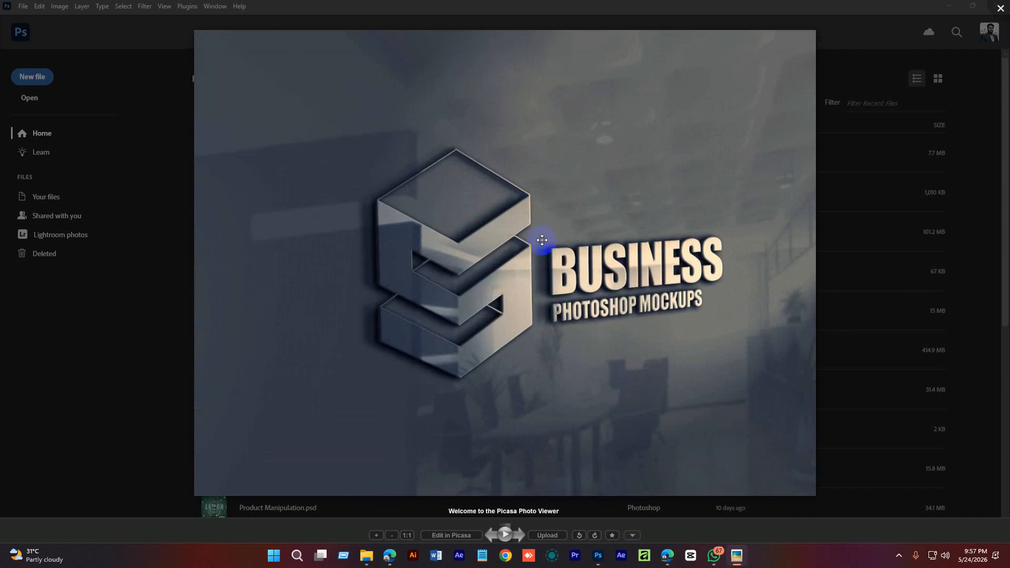
left_click(1000, 9)
scroll(588, 259, "down", 3)
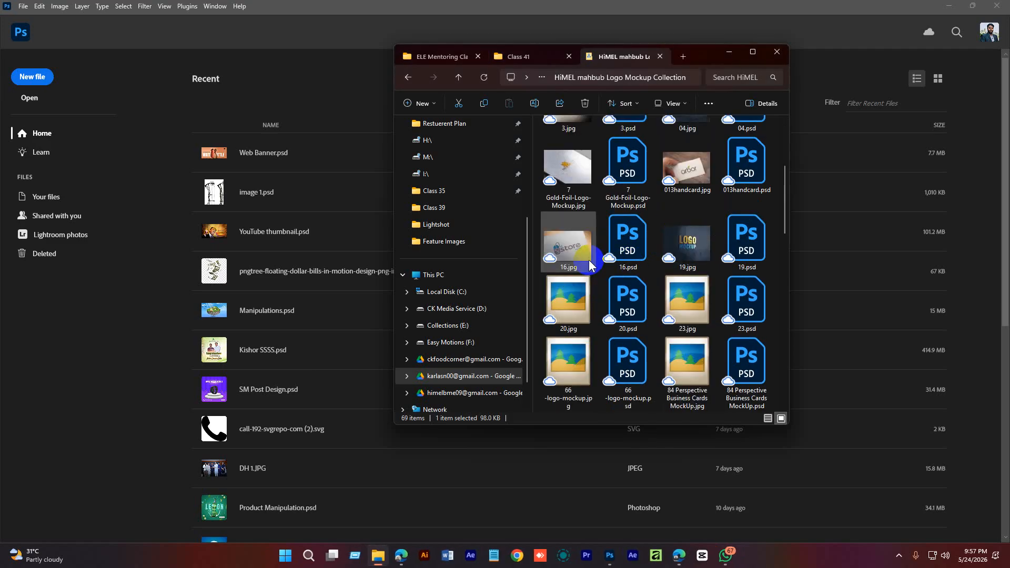
double_click(573, 244)
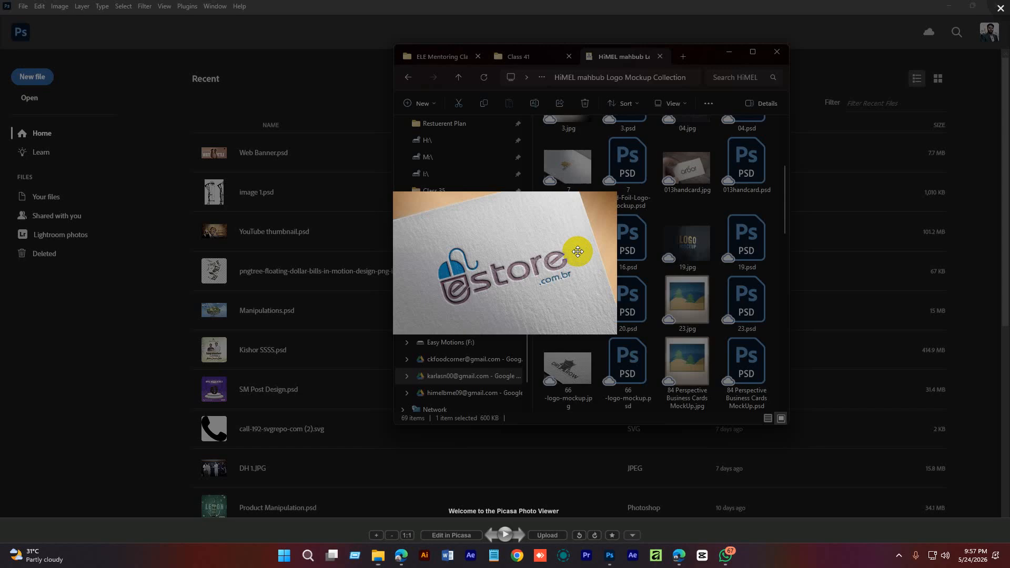
left_click(1001, 9)
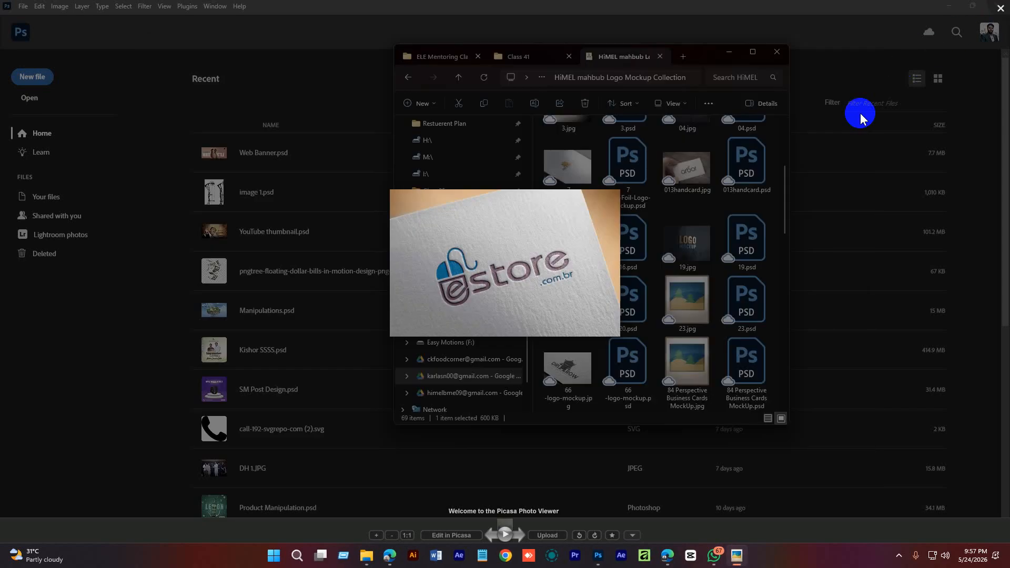
Preview the card mockup images 013handcard.jpg and 84 Perspective Business Cards MockUp.jpg.
double_click(706, 161)
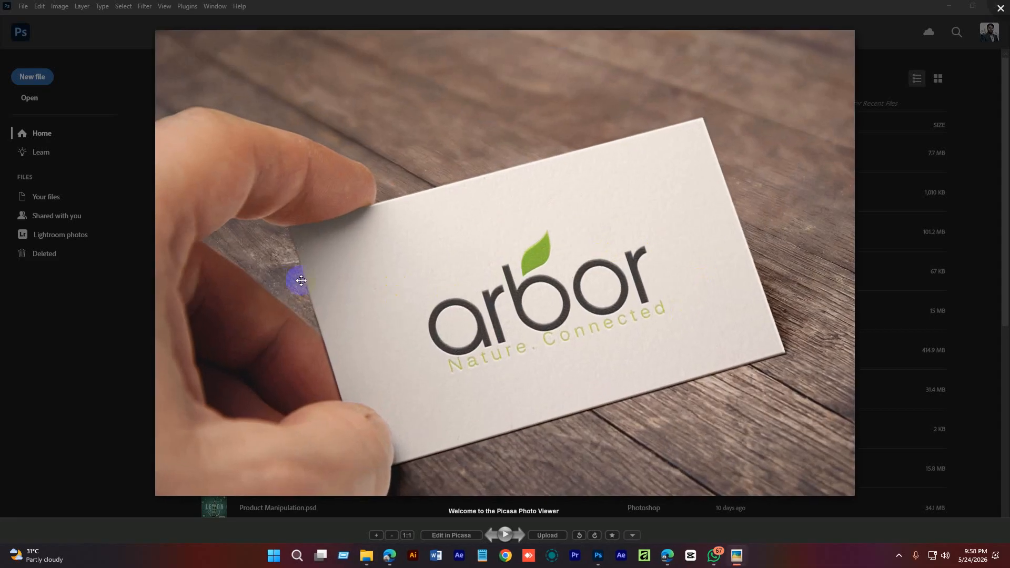
left_click(1002, 9)
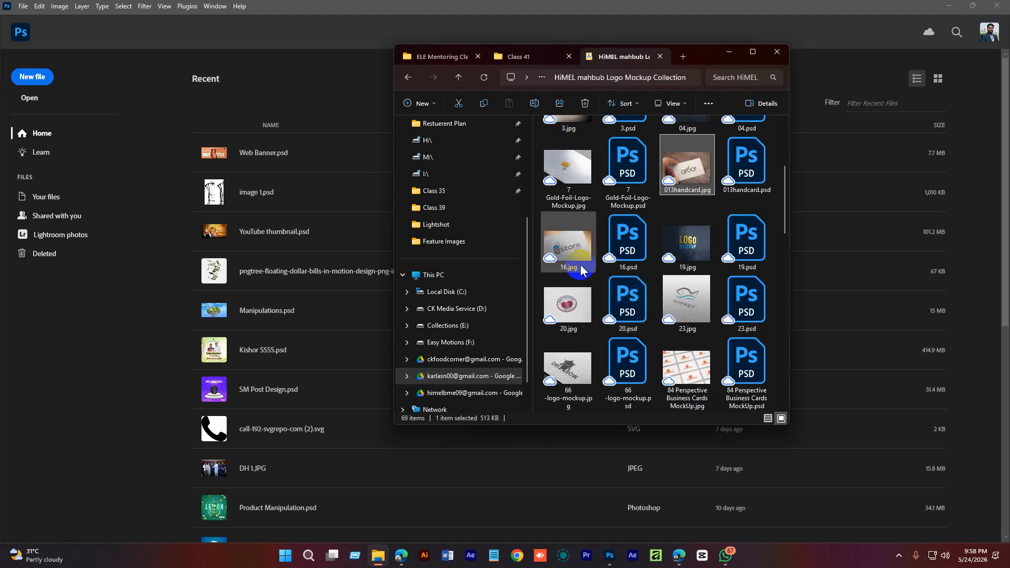
scroll(663, 263, "down", 3)
double_click(662, 258)
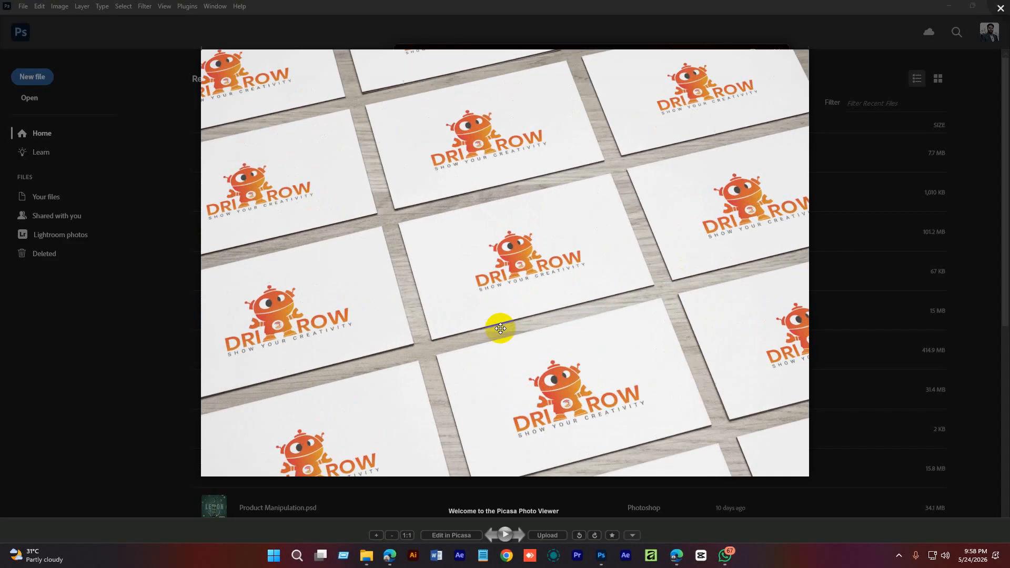
Close the business card preview and open the mockup file 1.psd from the logo mockup collection in Photoshop.
left_click(916, 47)
left_click(1001, 7)
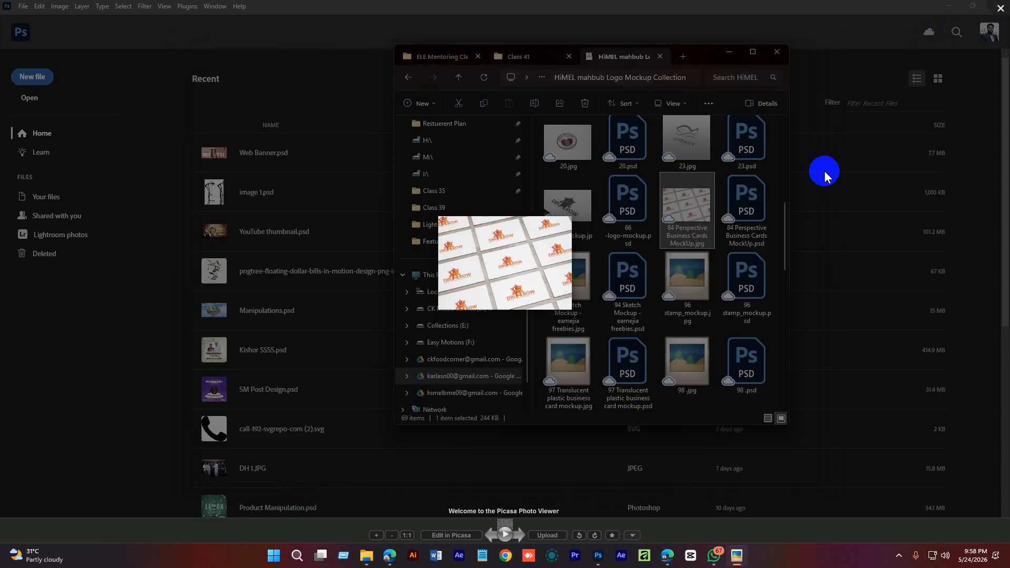
left_click(672, 283)
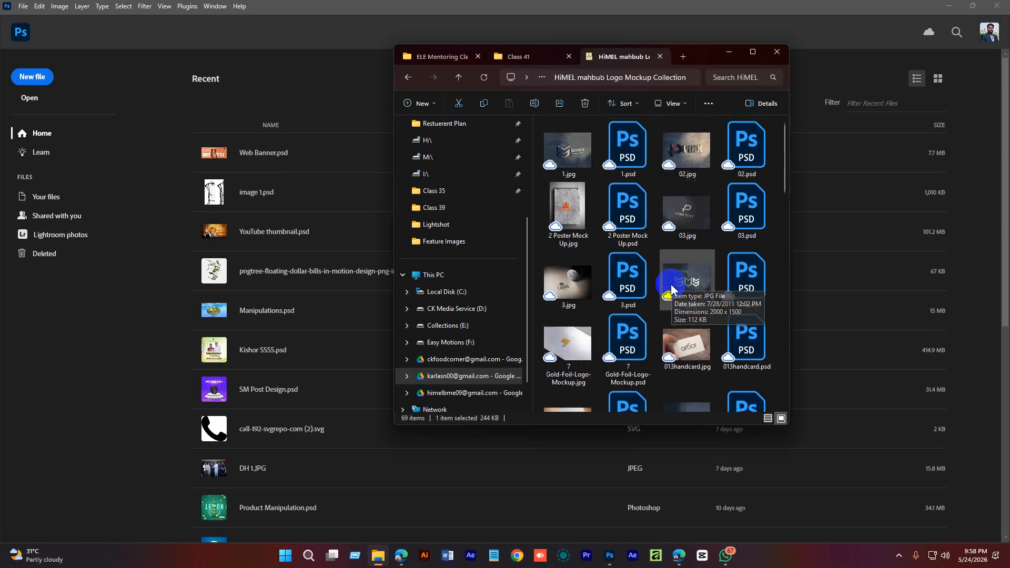
scroll(654, 280, "up", 10)
left_click(580, 157)
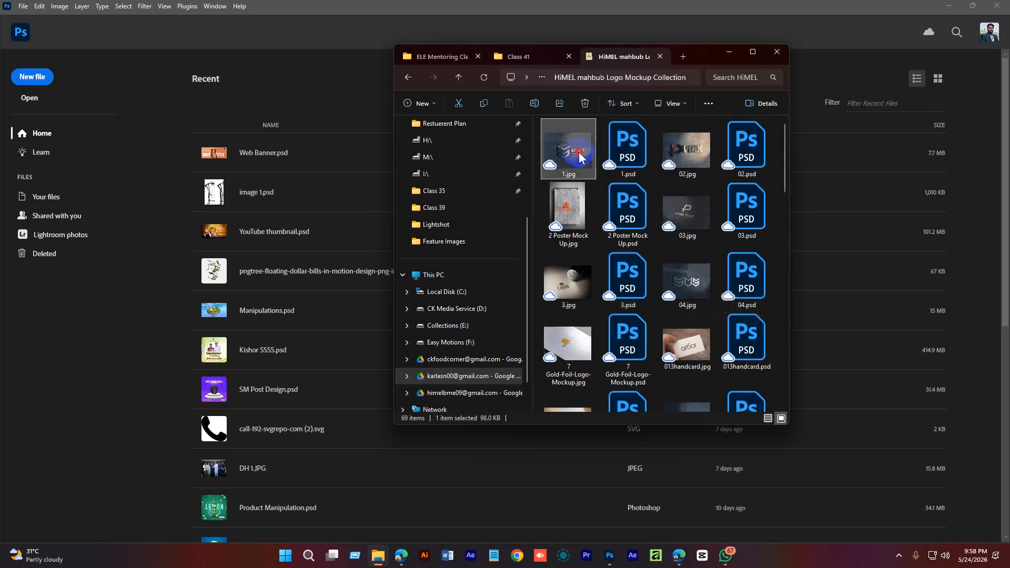
double_click(626, 143)
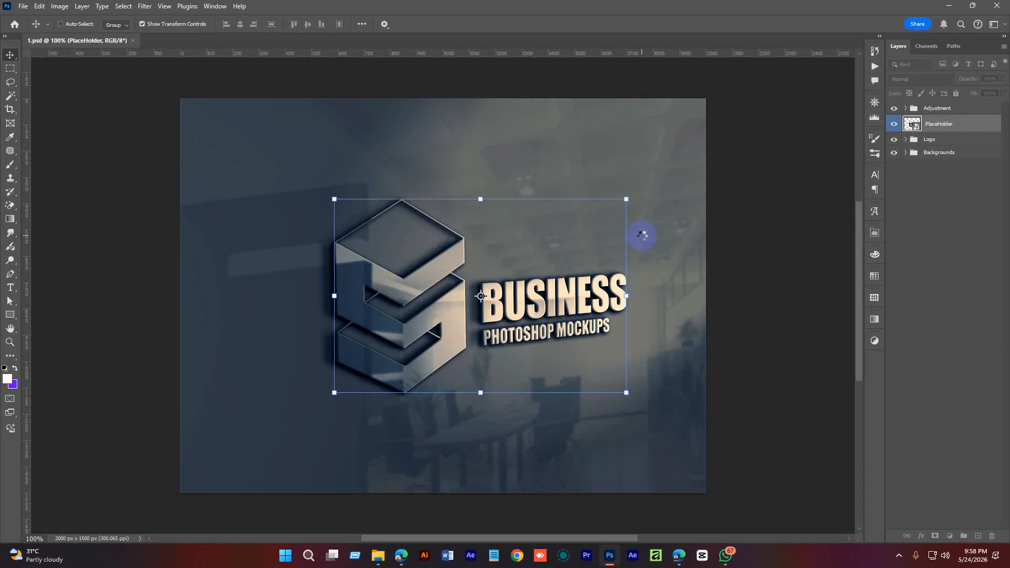
Expand the Adjustment group and select its Curves 1 layer.
left_click(939, 124)
left_click(930, 109)
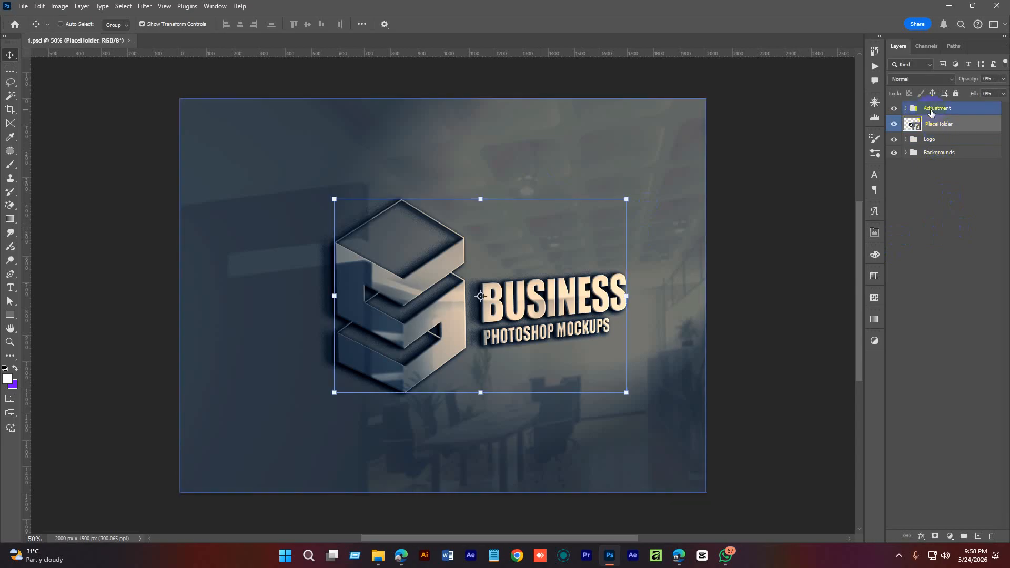
left_click(893, 108)
left_click(905, 108)
left_click(970, 127)
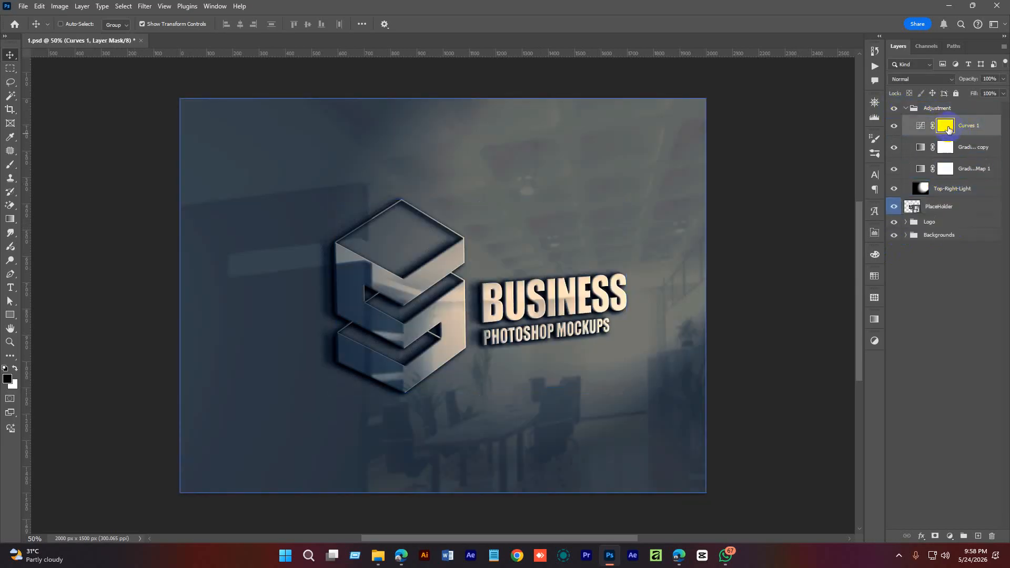
Hide and reshow the Gradient Map 1 layer, and view its gradient settings before closing them.
left_click(977, 166)
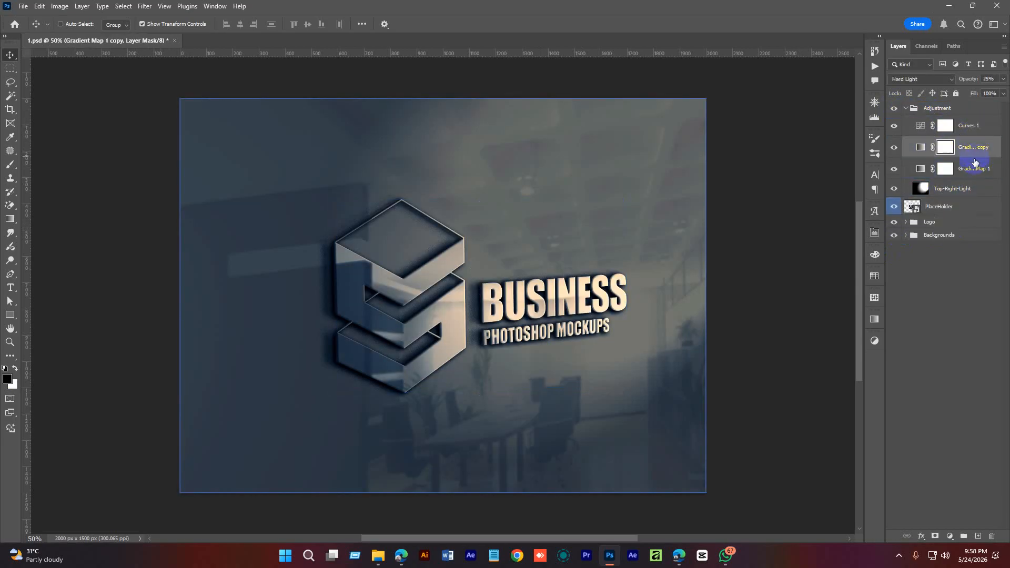
left_click(893, 168)
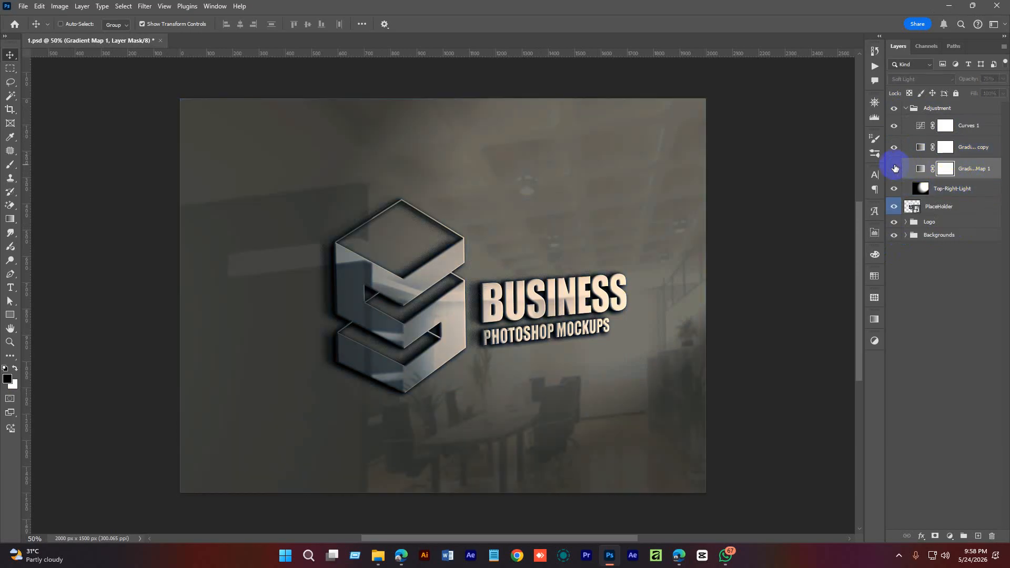
left_click(894, 168)
double_click(920, 172)
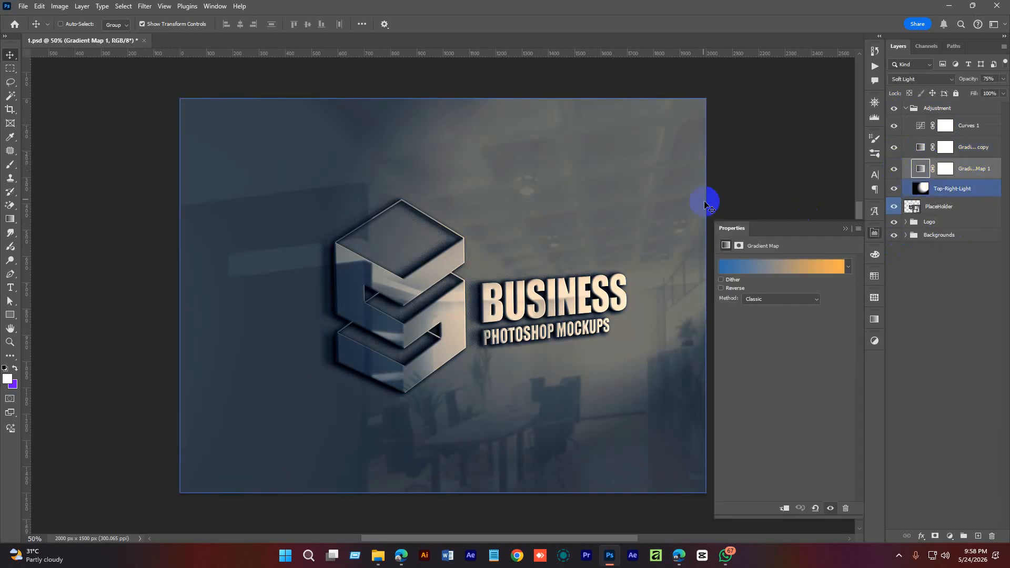
left_click(844, 228)
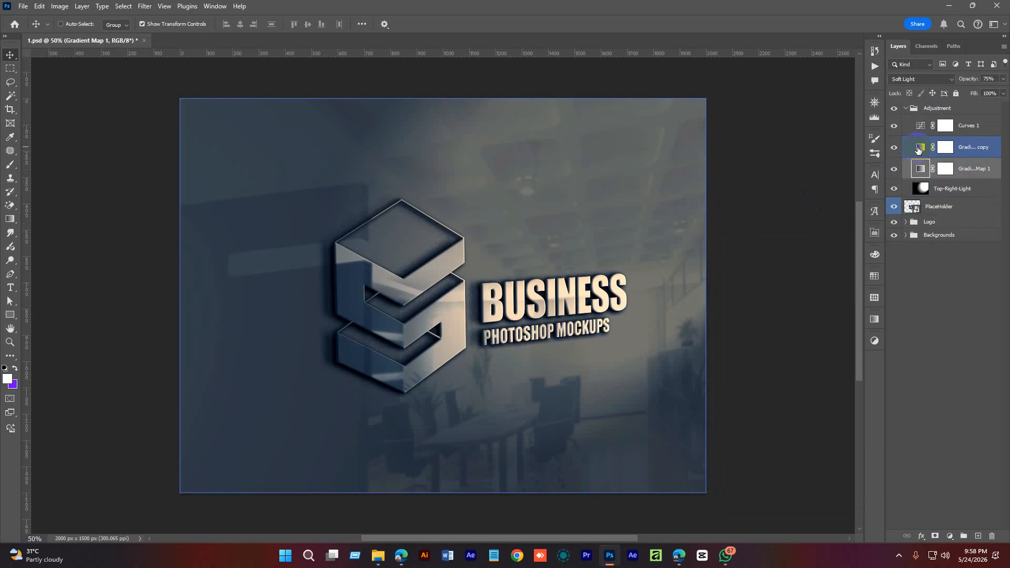
Hide and reshow the Gradient Map 1 copy layer, then collapse the Adjustment group and compare the mockup without it.
left_click(911, 149)
left_click(894, 148)
left_click(893, 147)
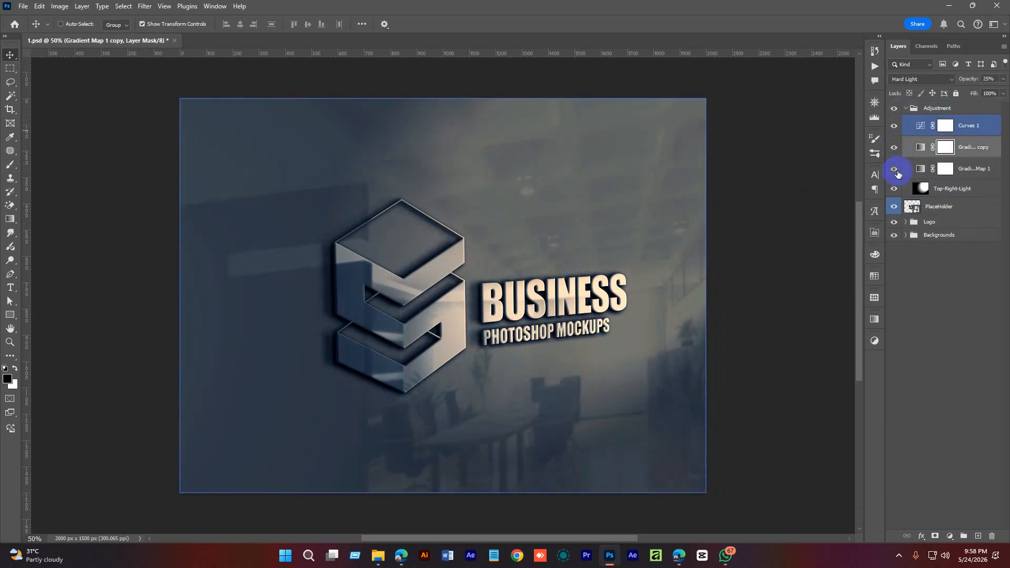
left_click(915, 108)
left_click(905, 107)
left_click(894, 108)
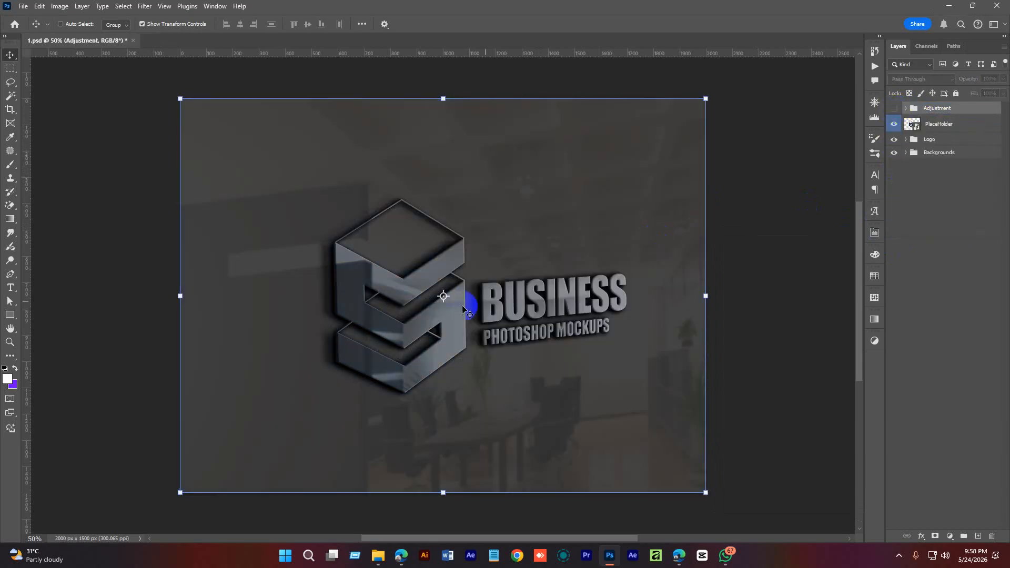
left_click(894, 107)
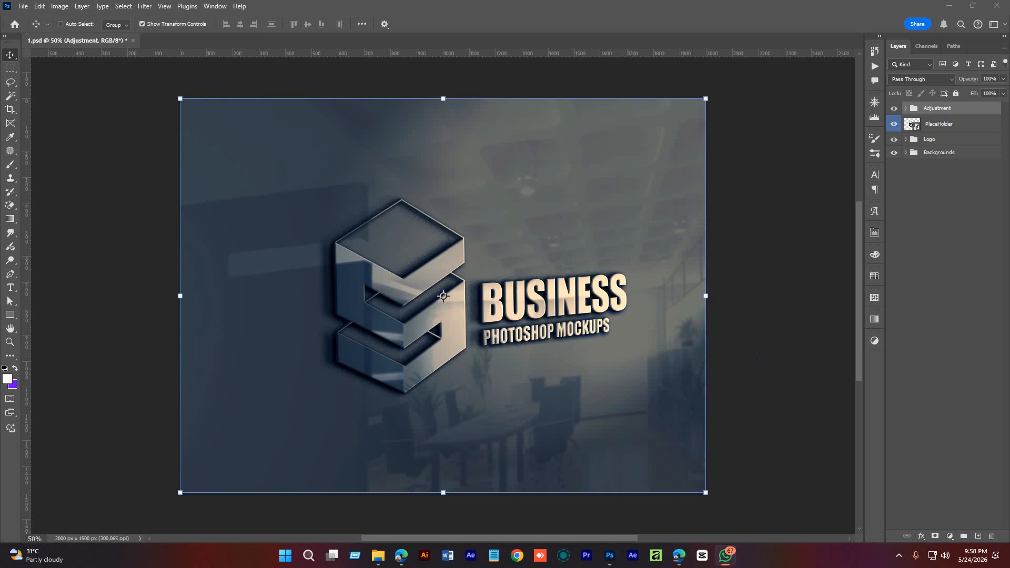
Expand the Logo group and check the effect of its reflection layer by hiding and reshowing it.
left_click(913, 127)
left_click(905, 139)
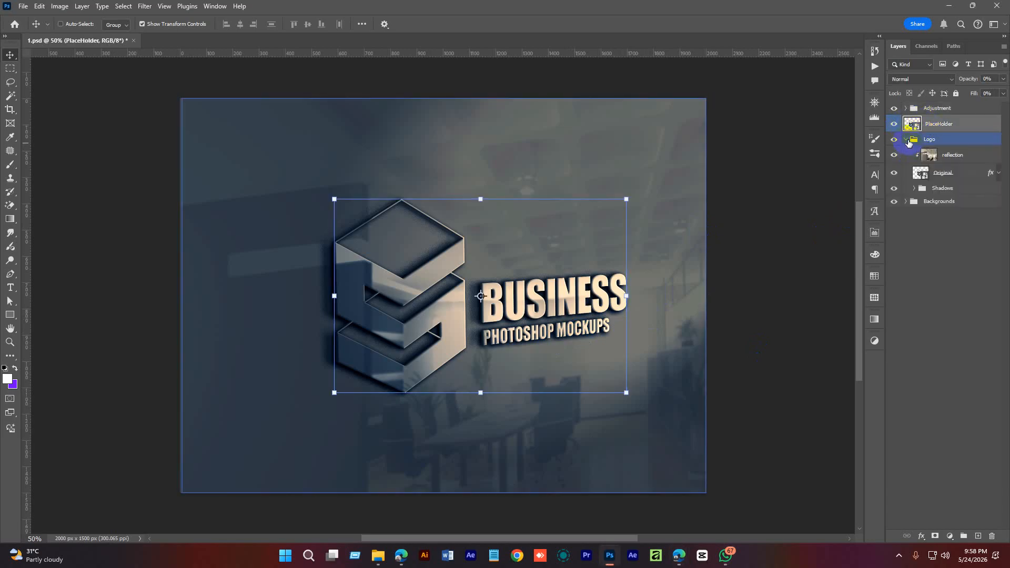
left_click(944, 155)
left_click(929, 156)
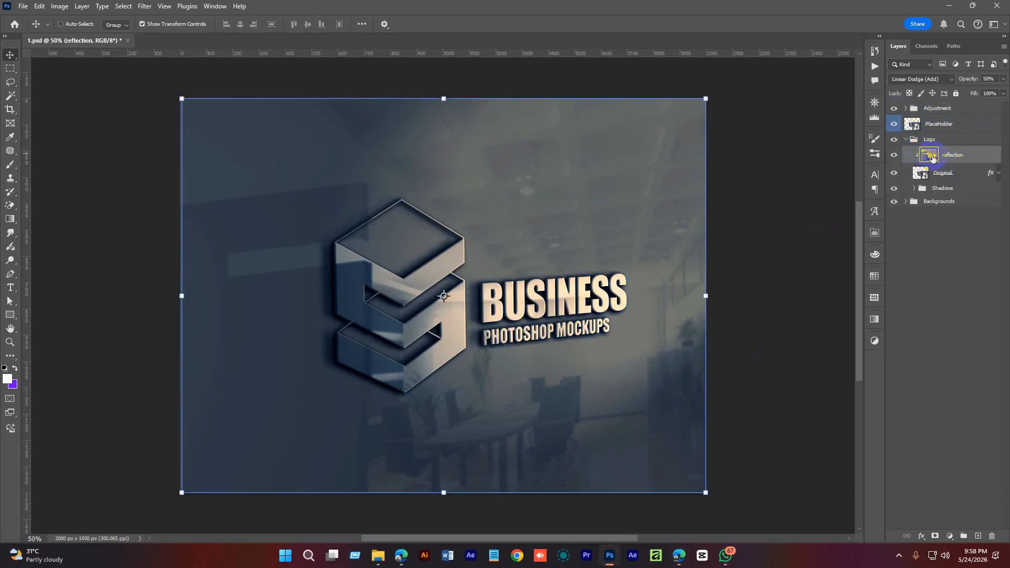
left_click(894, 155)
left_click(895, 158)
double_click(963, 156)
left_click(915, 130)
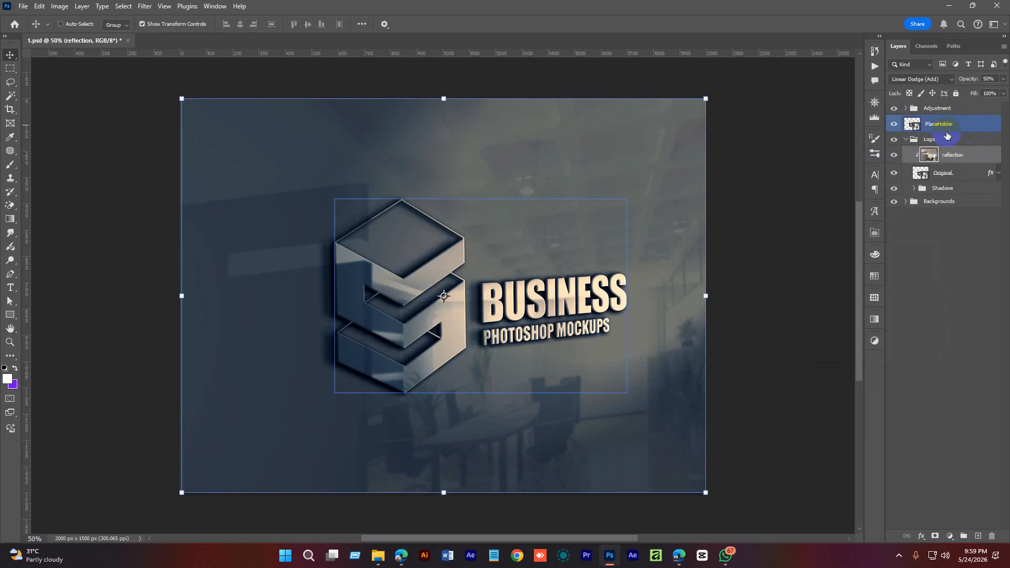
Release the reflection layer's clipping mask, try shifting its image up and to the left, and undo the shift.
right_click(962, 158)
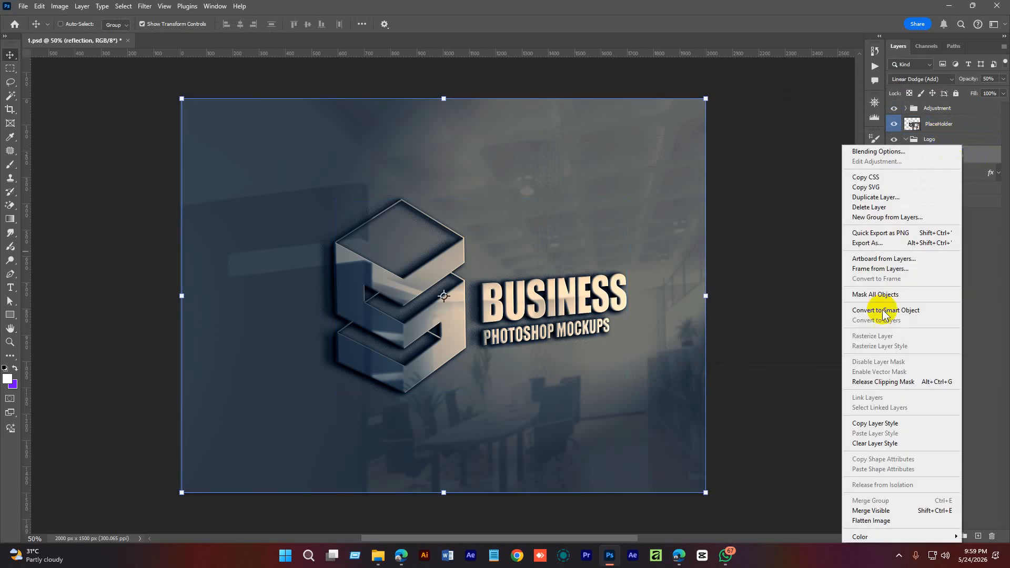
left_click(884, 381)
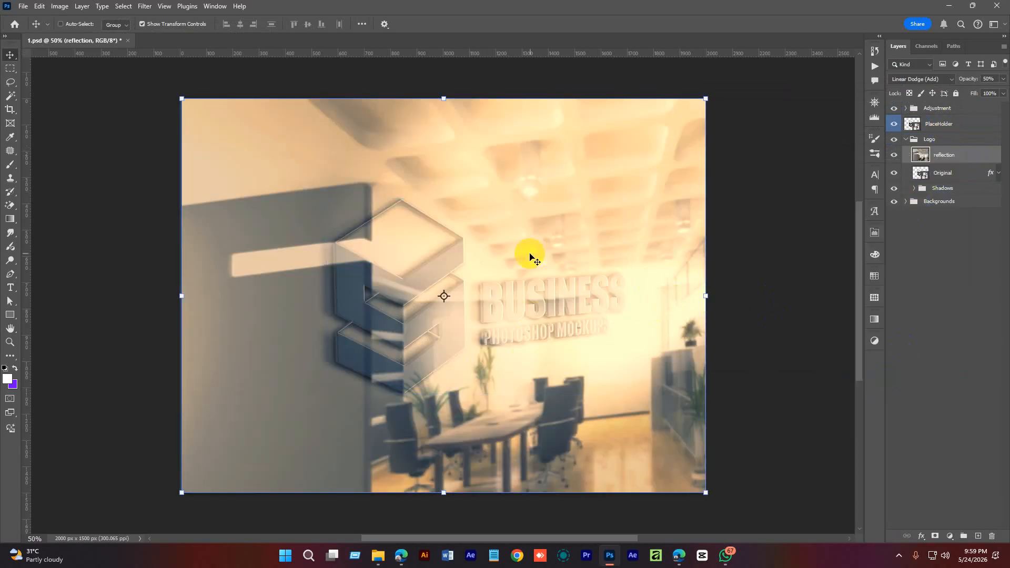
left_click_drag(523, 254, 468, 216)
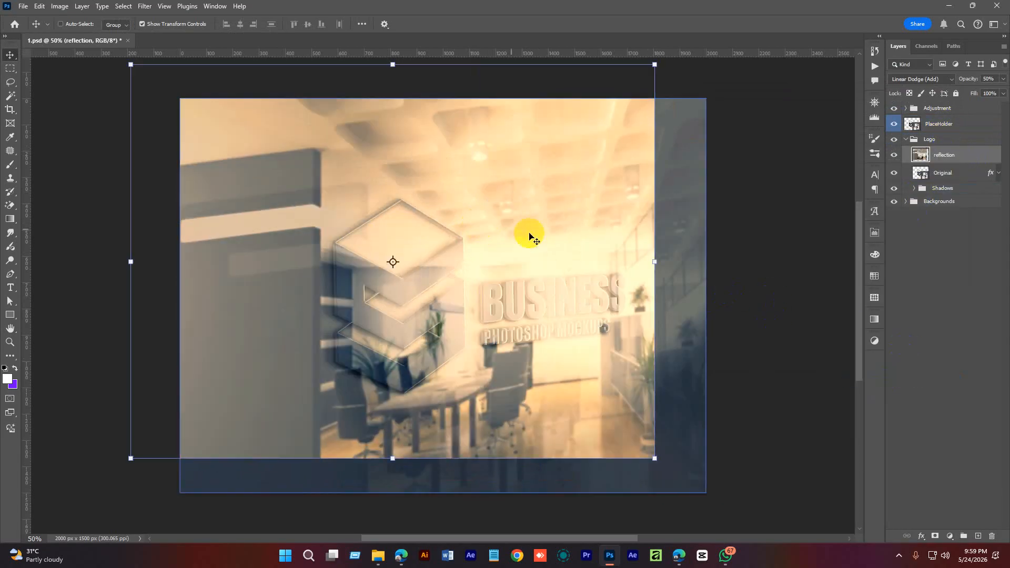
key("ctrl+z")
Set the reflection layer to Normal blending at 100% opacity, and move its office image around the canvas and back.
left_click(946, 78)
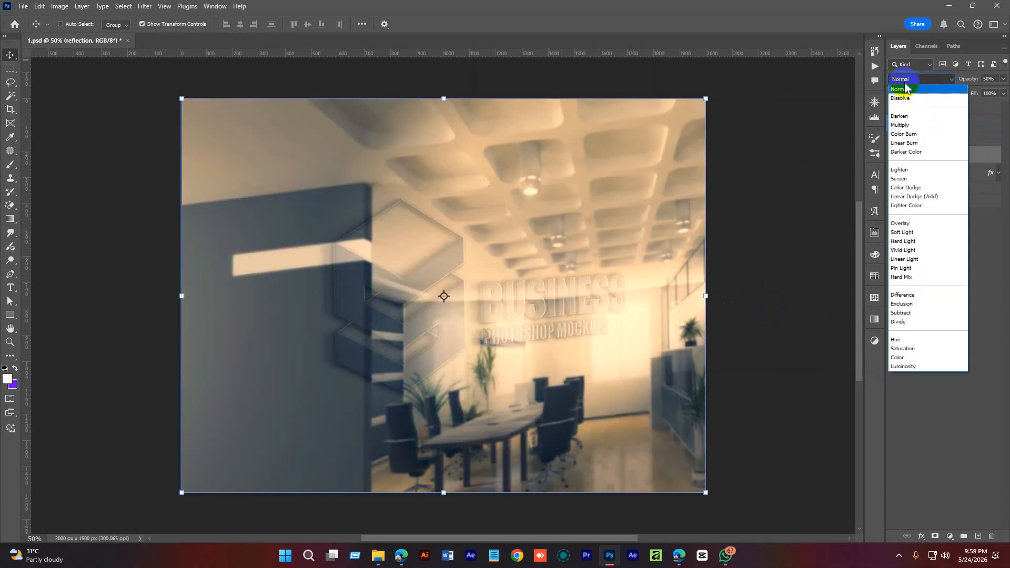
left_click(900, 90)
mouse_move(497, 232)
left_mouse_down()
mouse_move(547, 227)
mouse_move(448, 227)
mouse_move(485, 245)
left_mouse_up()
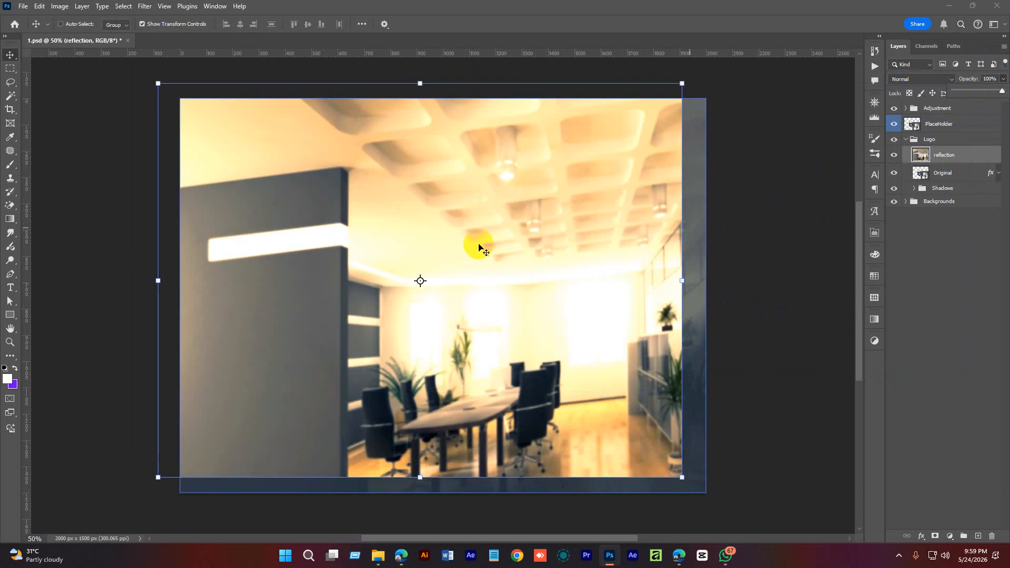
left_click_drag(473, 241, 386, 221)
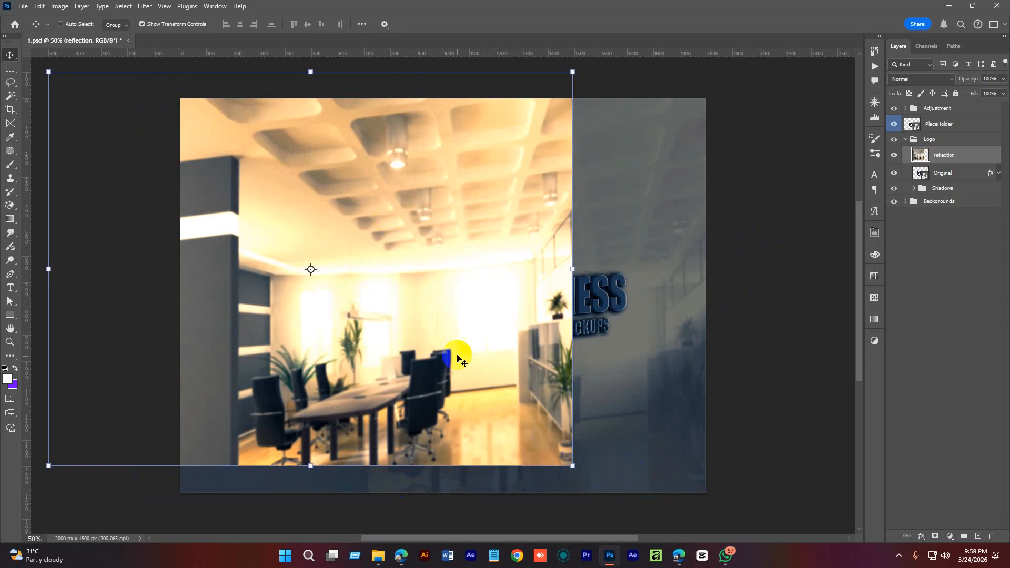
left_click_drag(457, 354, 594, 371)
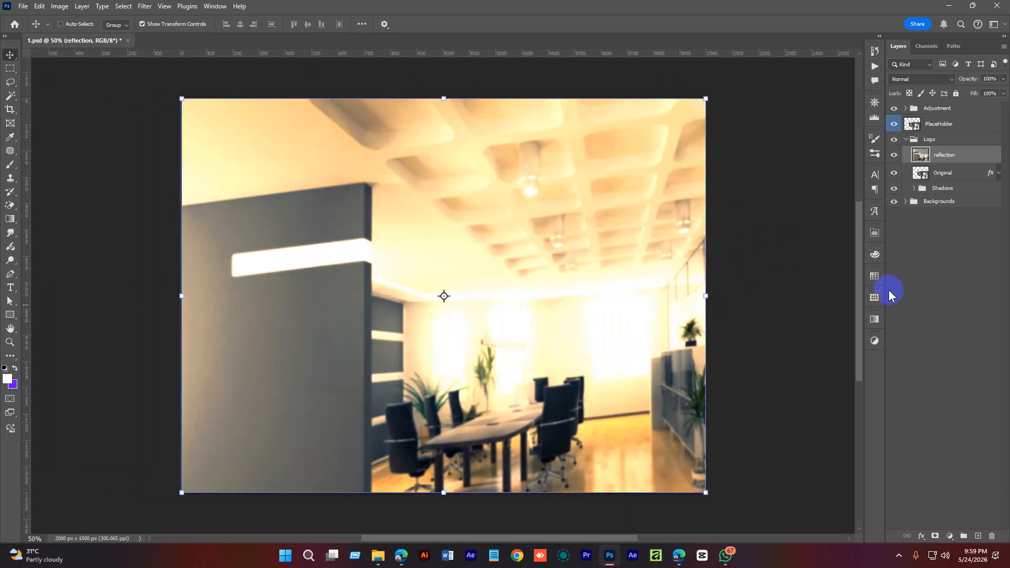
Hide and reshow the reflection layer to compare the mockup with and without the office image.
left_click(894, 155)
left_click(894, 155)
left_click(894, 156)
left_click(893, 157)
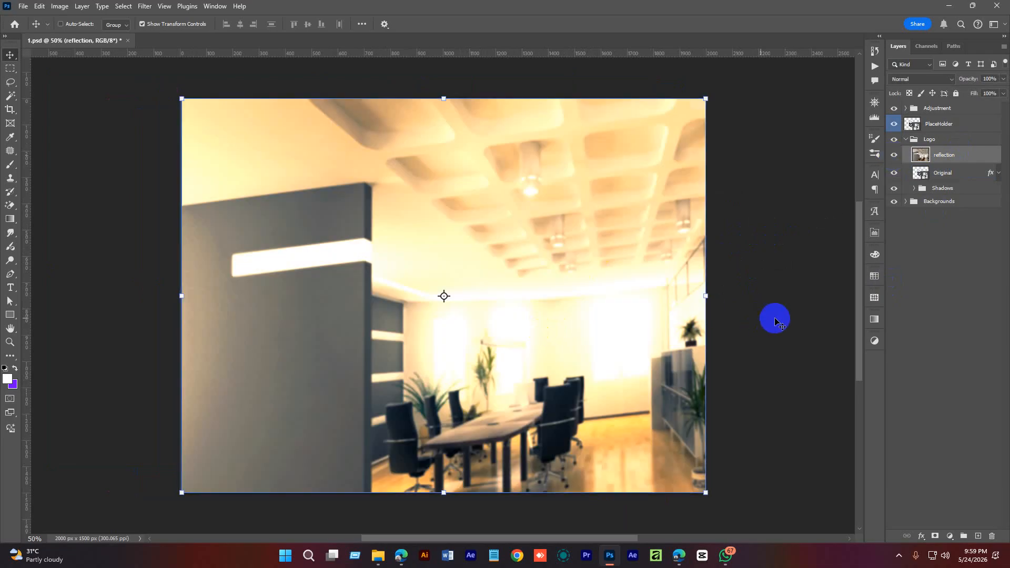
Set the reflection layer's opacity to 50% and its blend mode to Linear Dodge (Add).
left_click(988, 79)
type("50")
key("Return")
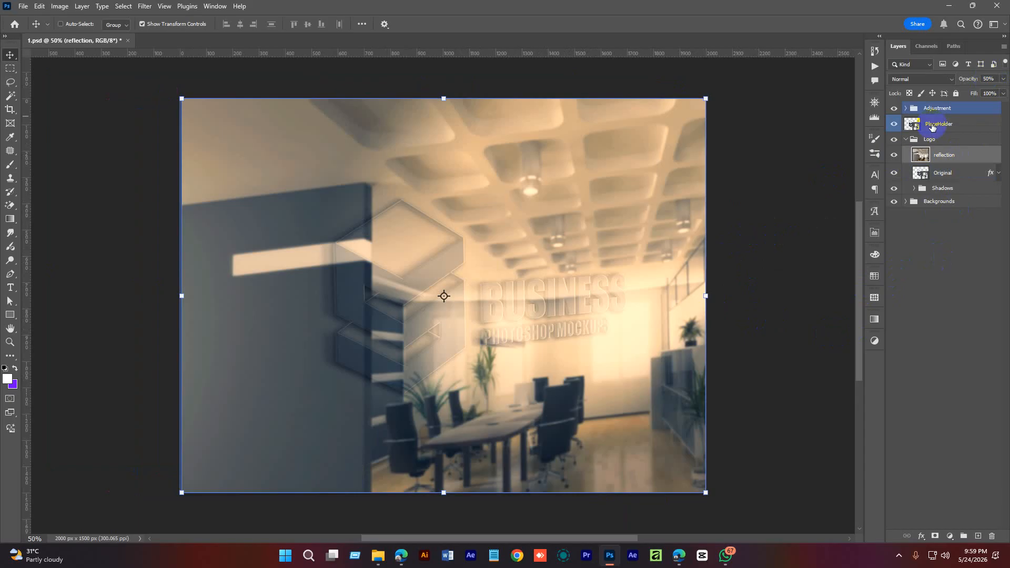
left_click(920, 79)
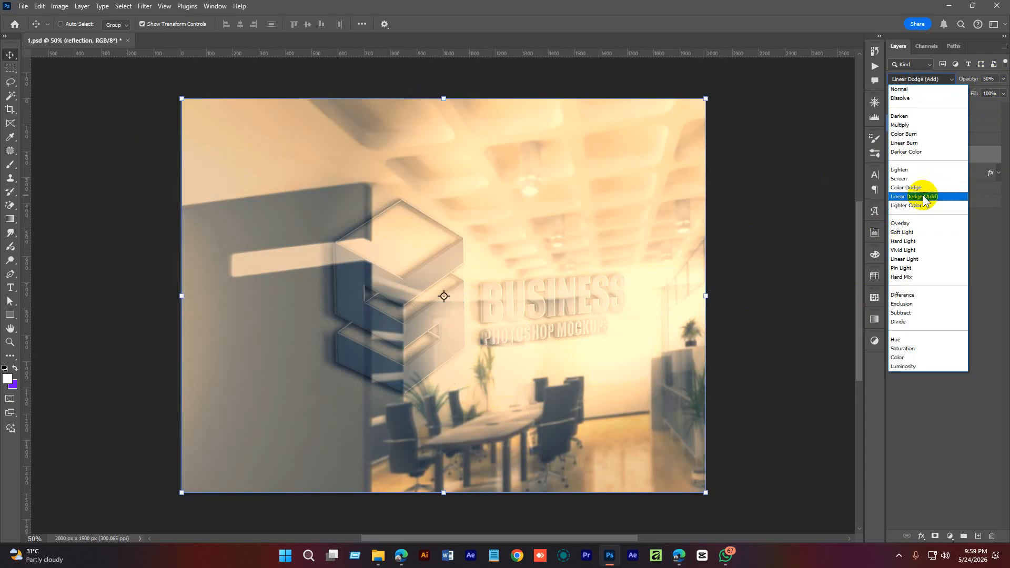
left_click(923, 197)
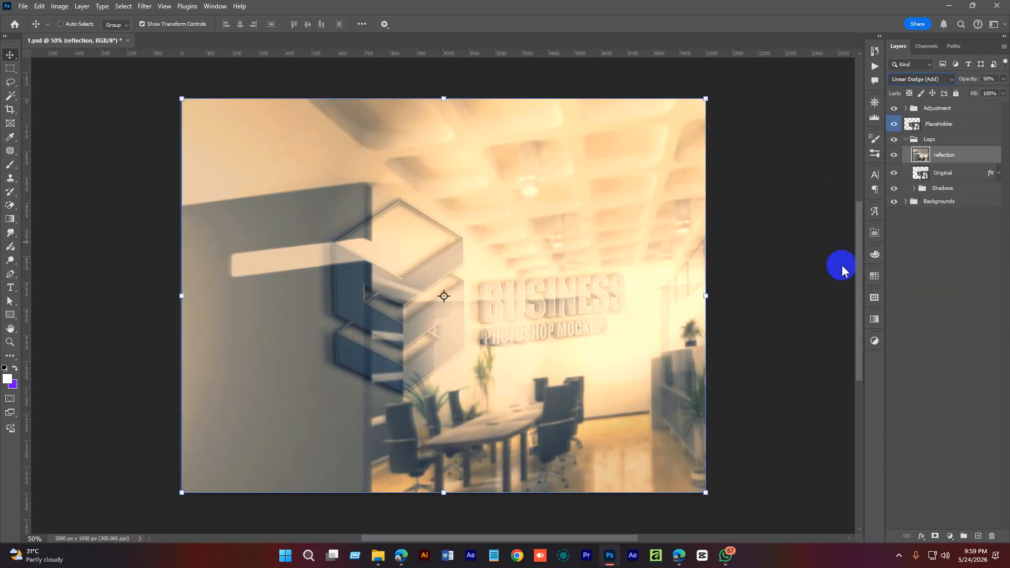
Clip the reflection layer to the Original layer with a clipping mask, and test moving the reflection inside the logo.
left_click(892, 174)
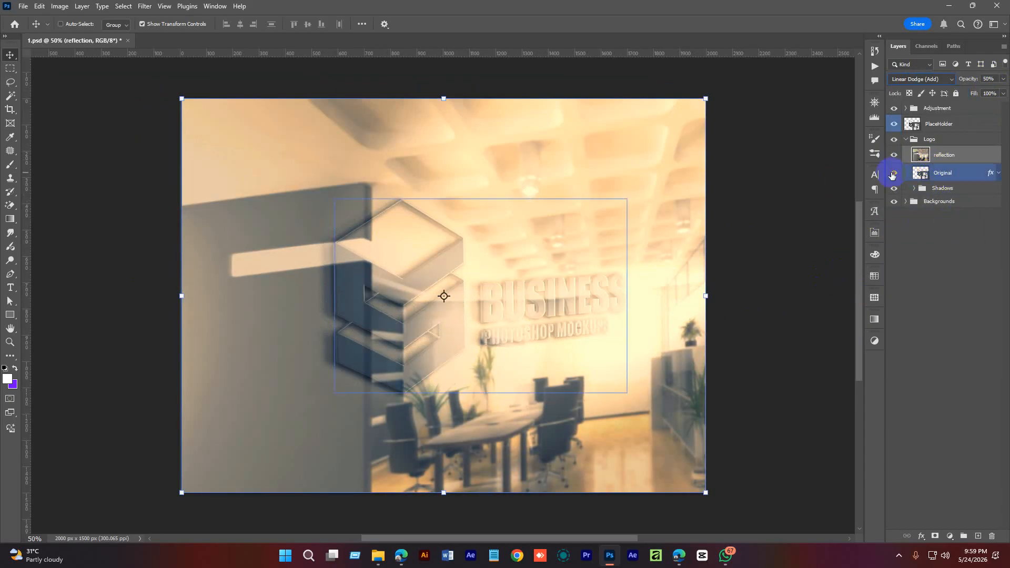
left_click(892, 174)
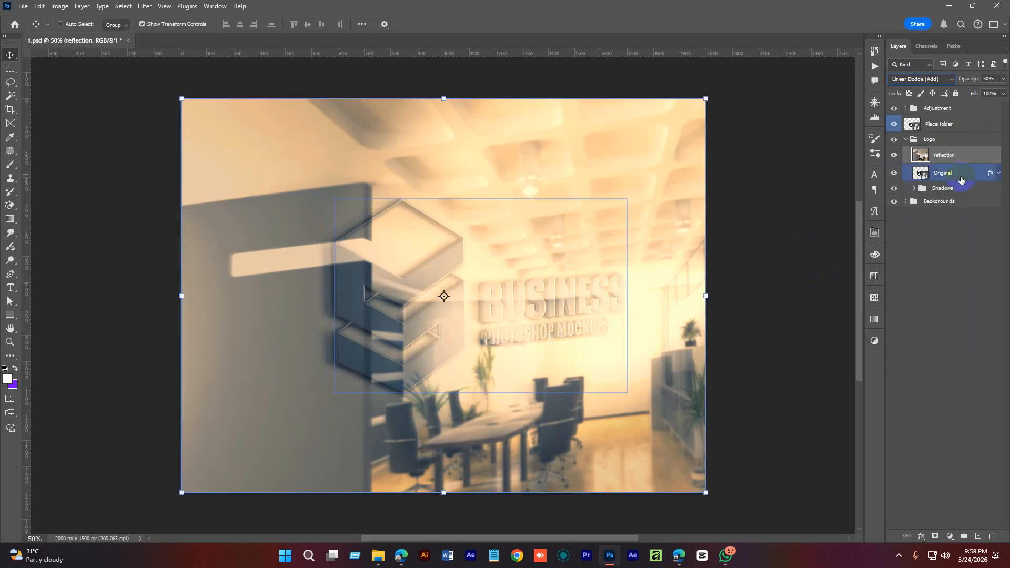
right_click(952, 154)
left_click(875, 383)
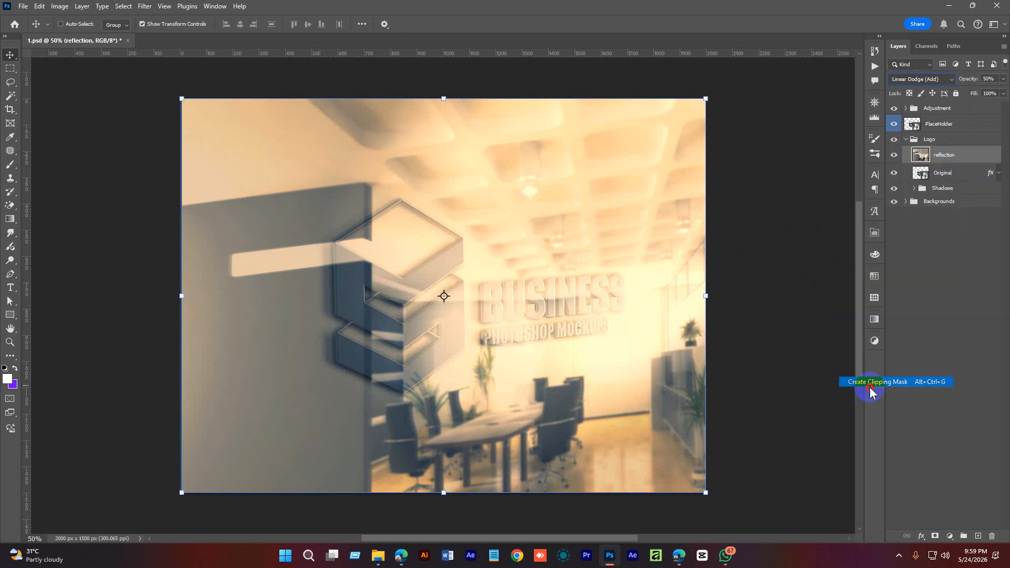
left_click_drag(584, 315, 568, 369)
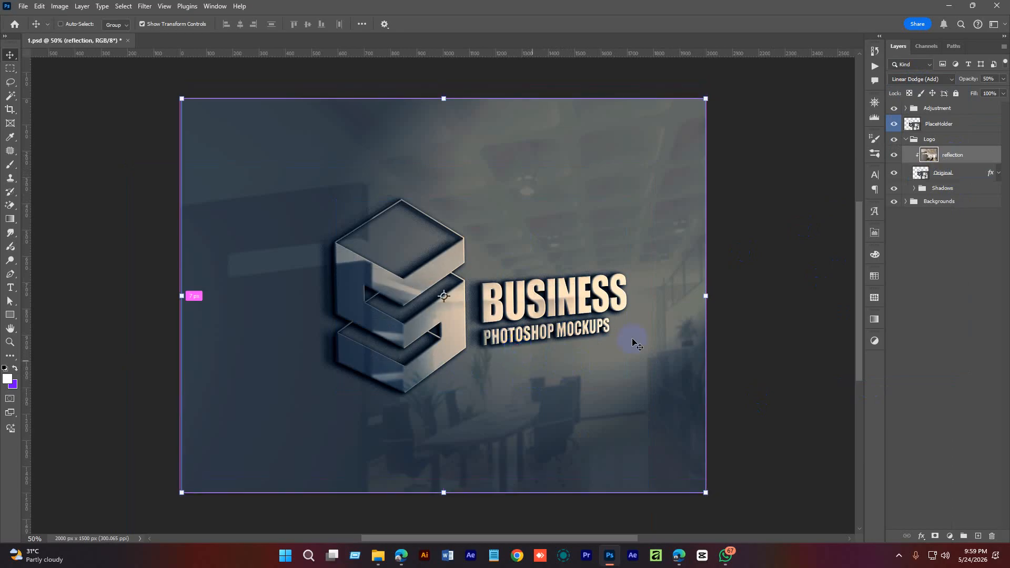
Collapse the Logo group and hide the Backgrounds group.
left_click(967, 277)
left_click(952, 176)
left_click(954, 179)
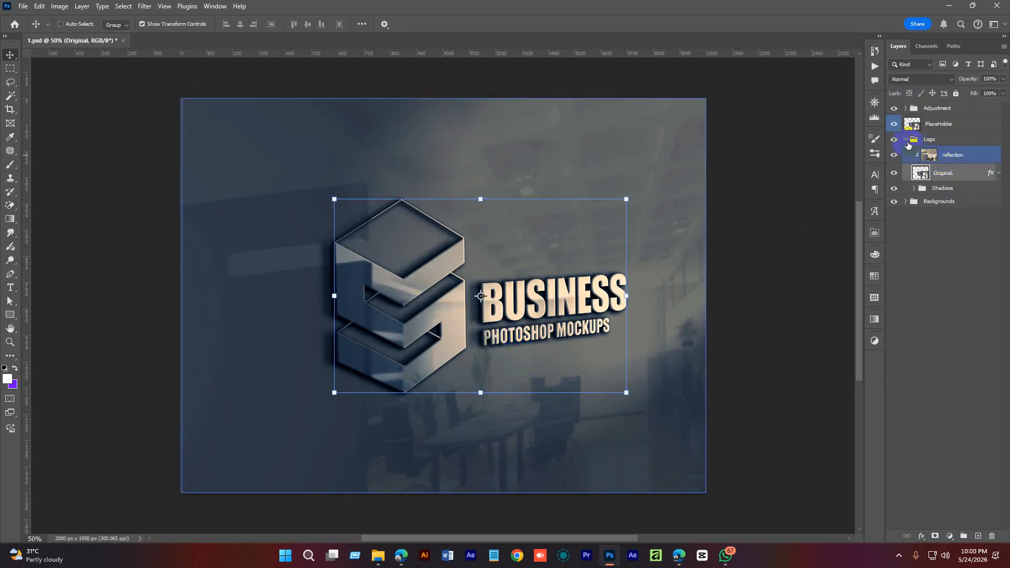
left_click(906, 139)
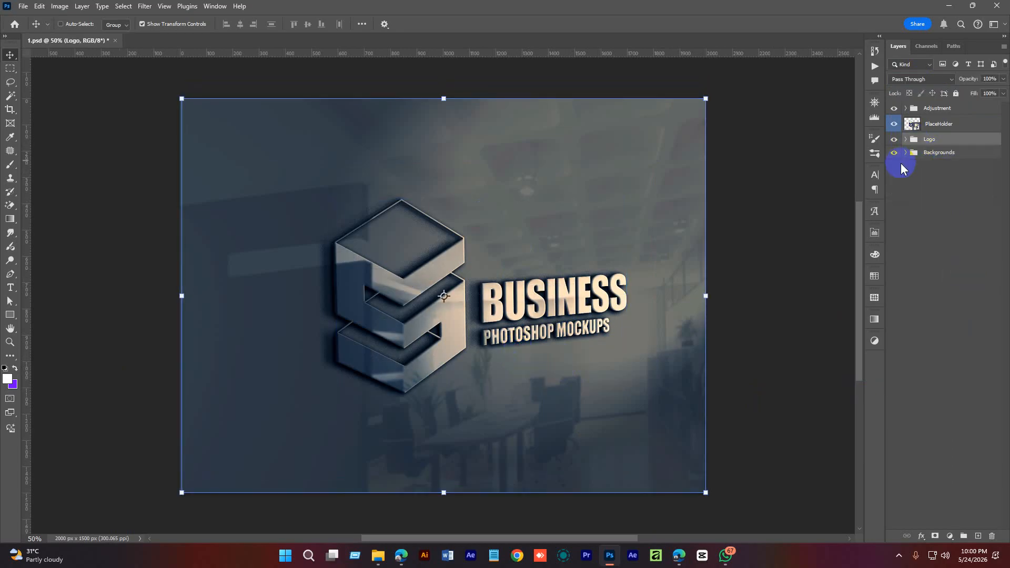
left_click(914, 152)
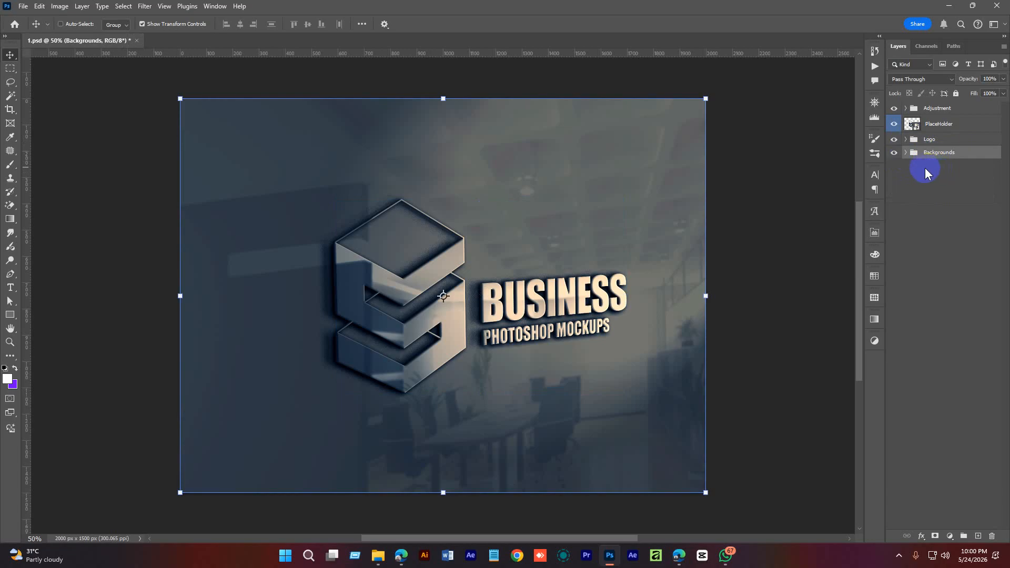
left_click(895, 152)
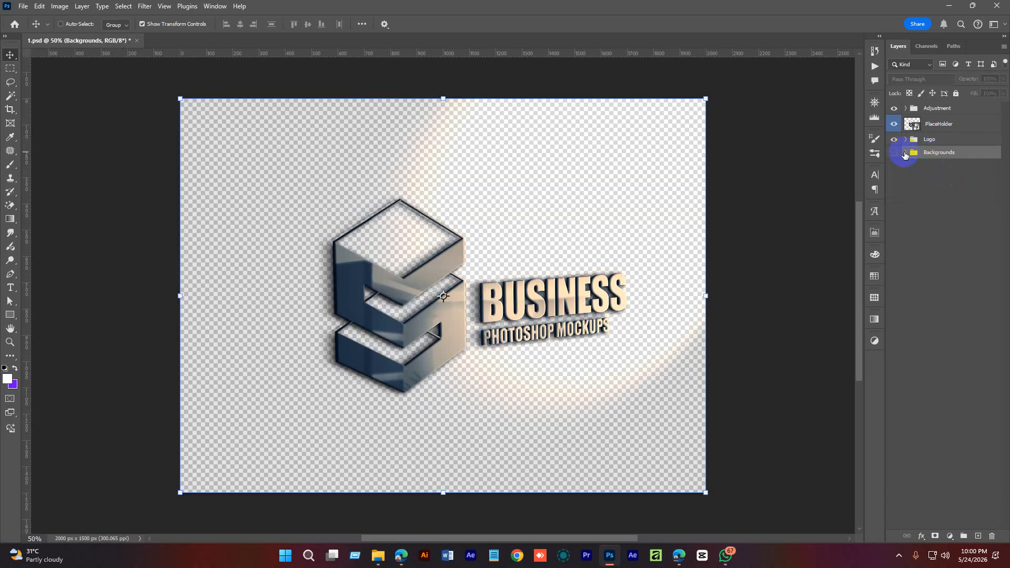
Show the Backgrounds group again, expand it, and compare the background with and without its reflection layer.
left_click(897, 153)
left_click(896, 153)
left_click(897, 153)
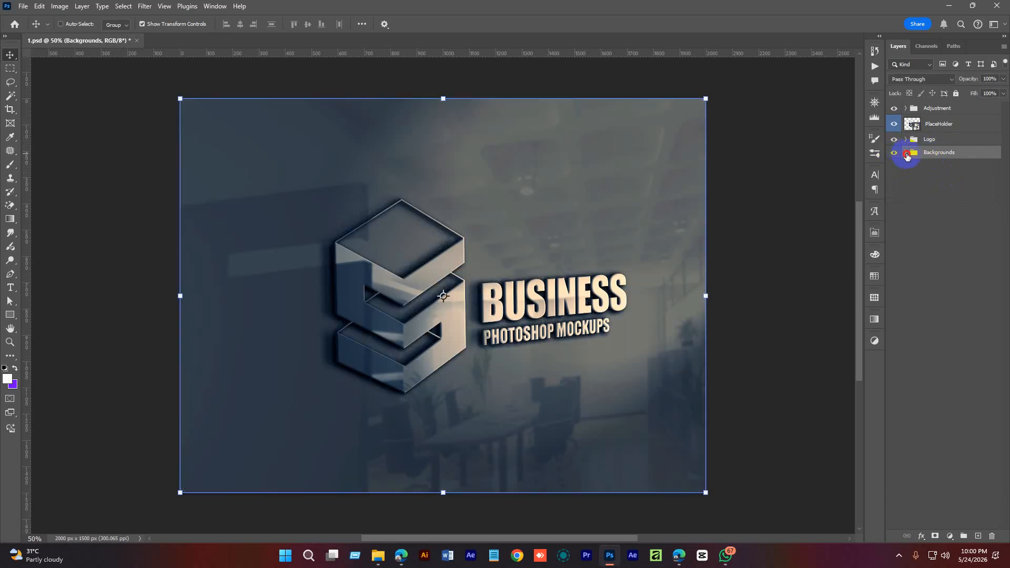
left_click(906, 152)
left_click(918, 168)
left_click(894, 168)
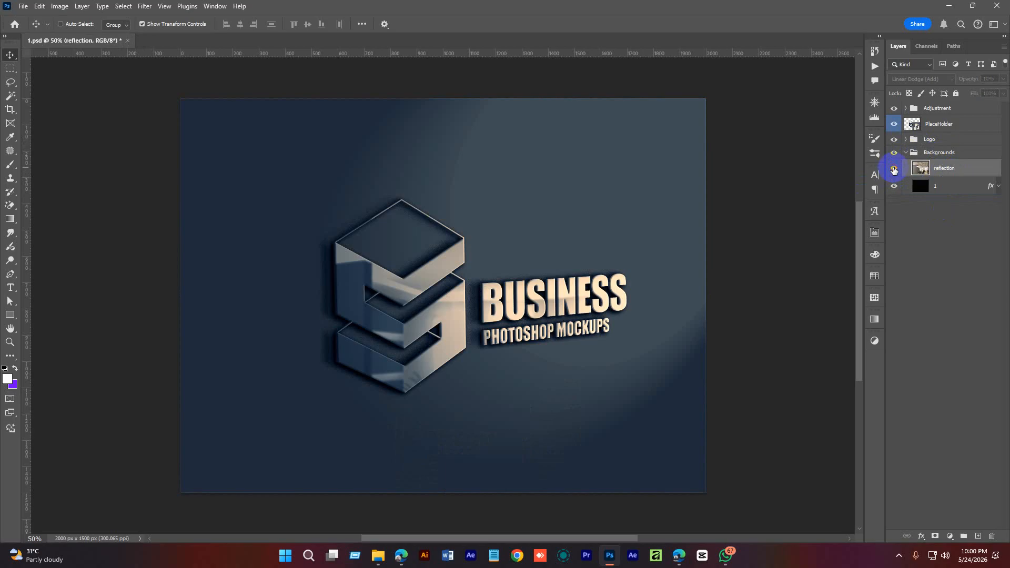
left_click(893, 169)
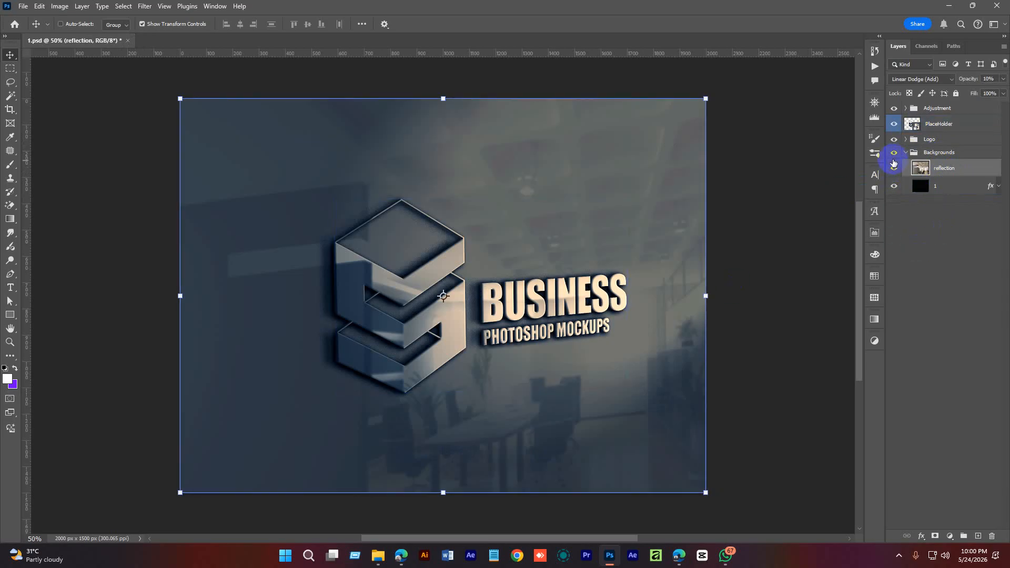
Hide the Adjustment group, PlaceHolder layer and Logo group, and raise the background reflection layer's opacity to 100%.
left_click_drag(893, 108, 893, 153)
left_click(895, 168)
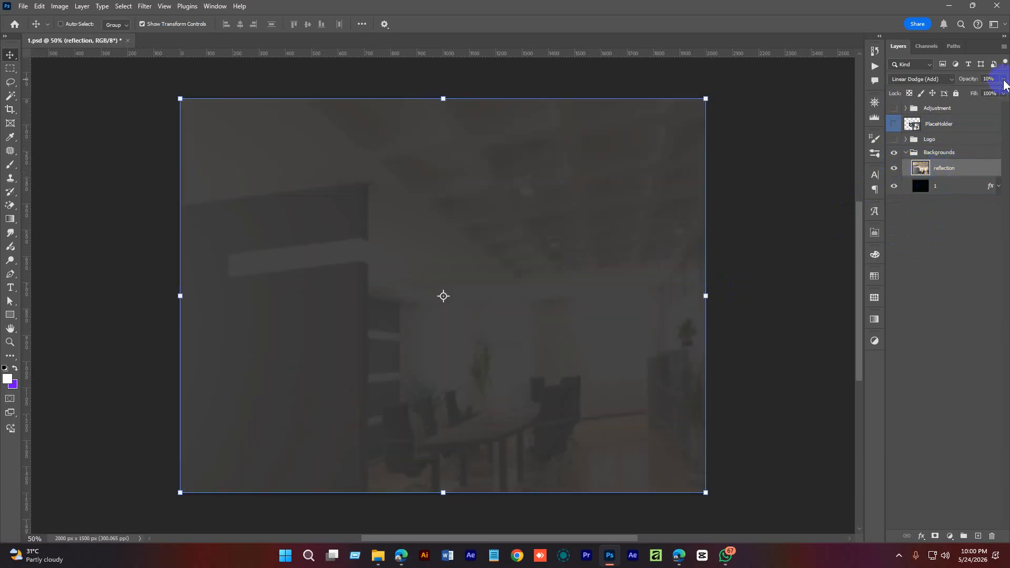
left_click(1002, 79)
left_click_drag(956, 91, 1002, 90)
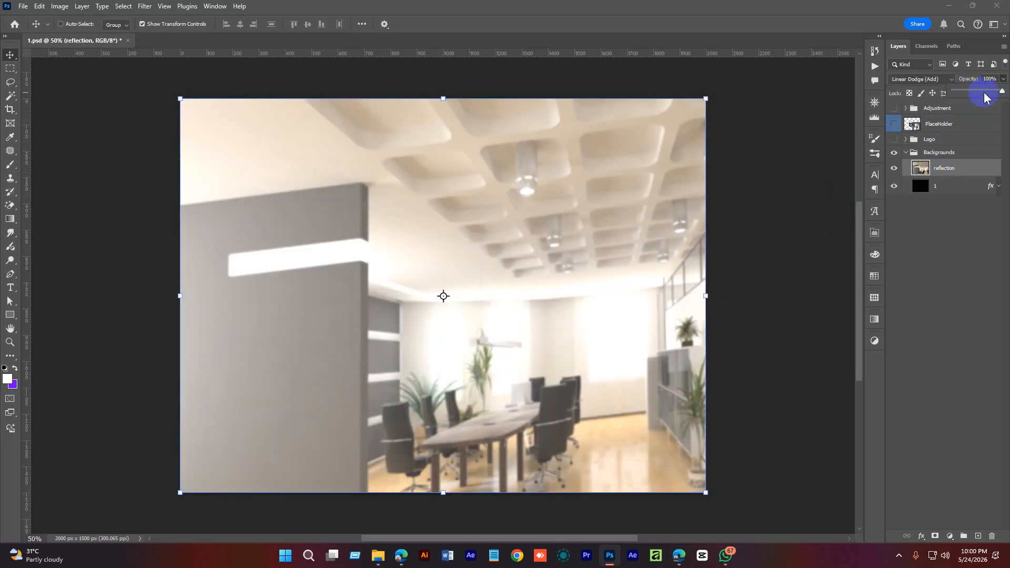
Set the background reflection layer's opacity to 27% and show the Adjustment group, PlaceHolder layer and Logo group again.
left_click_drag(984, 98, 965, 93)
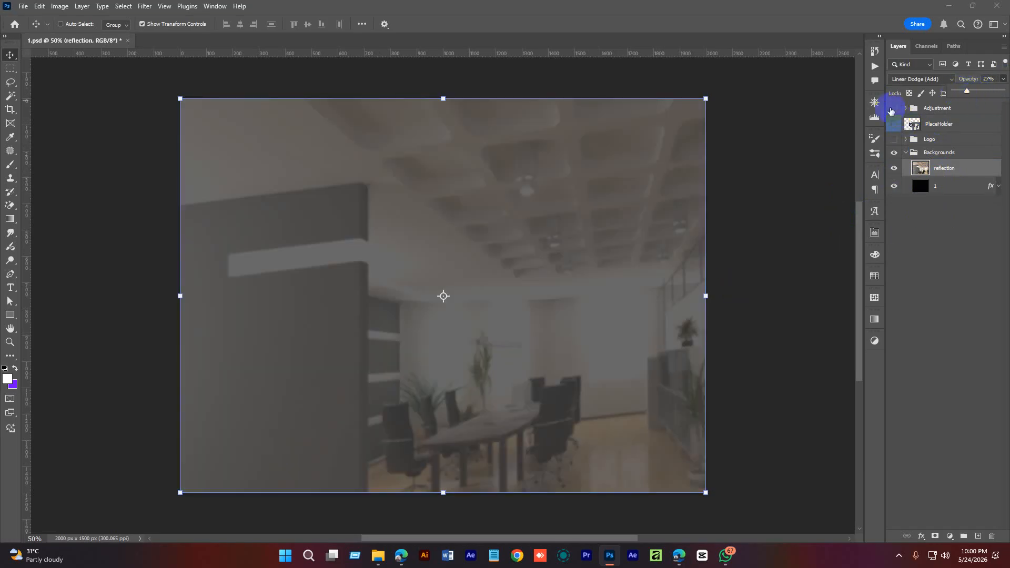
left_click_drag(890, 111, 893, 139)
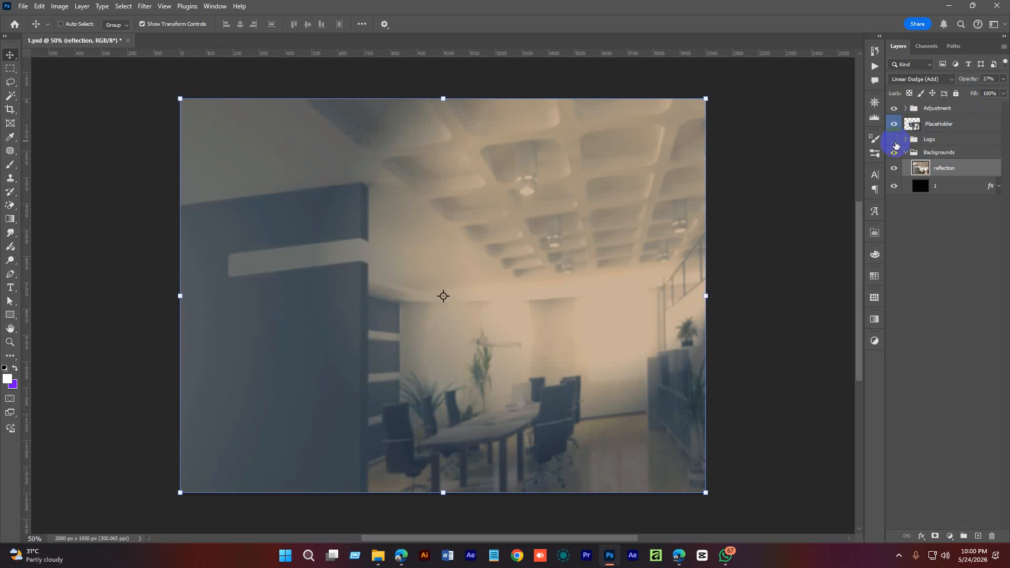
left_click(928, 300)
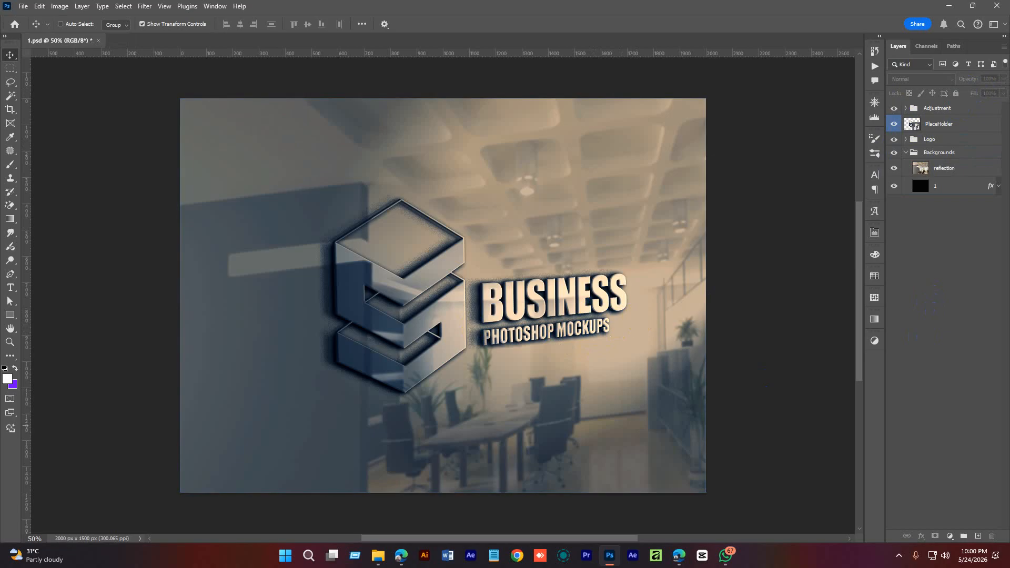
Close 1.psd without saving its changes.
left_click(98, 40)
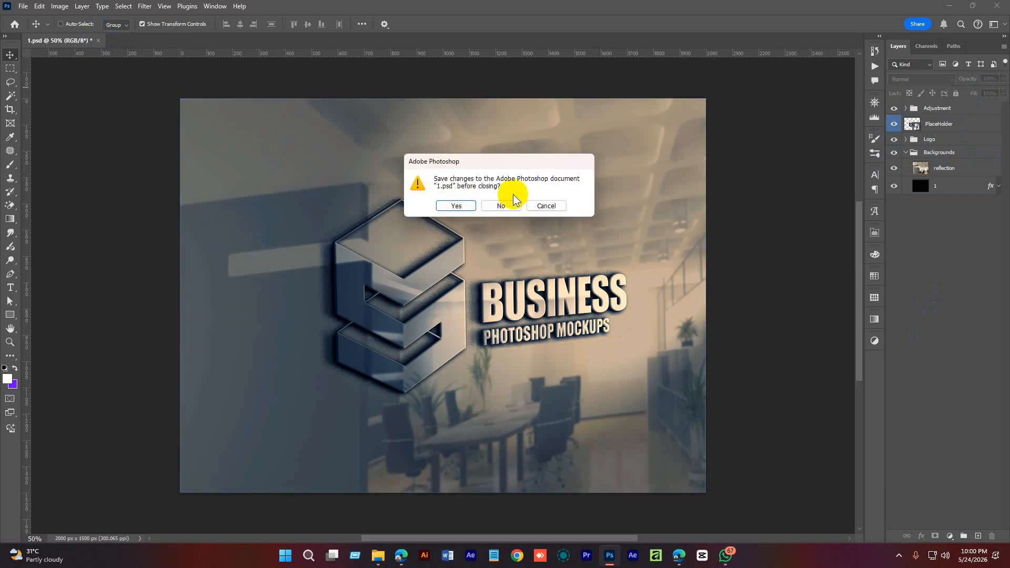
left_click(514, 206)
Switch to File Explorer, preview 2 Poster Mock Up.jpg, and open 2 Poster Mock Up.psd in Photoshop.
left_click(378, 555)
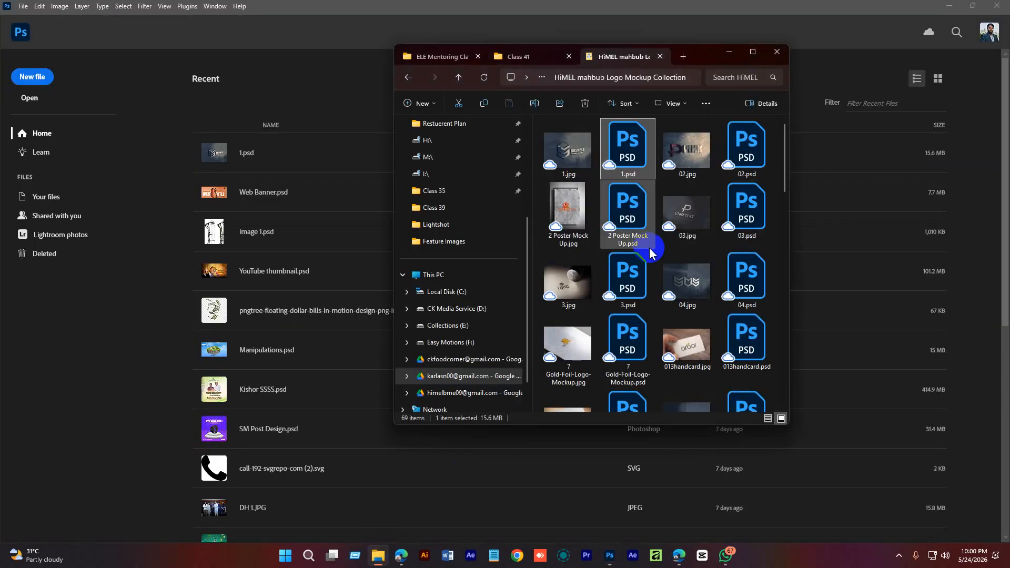
left_click(582, 209)
double_click(572, 205)
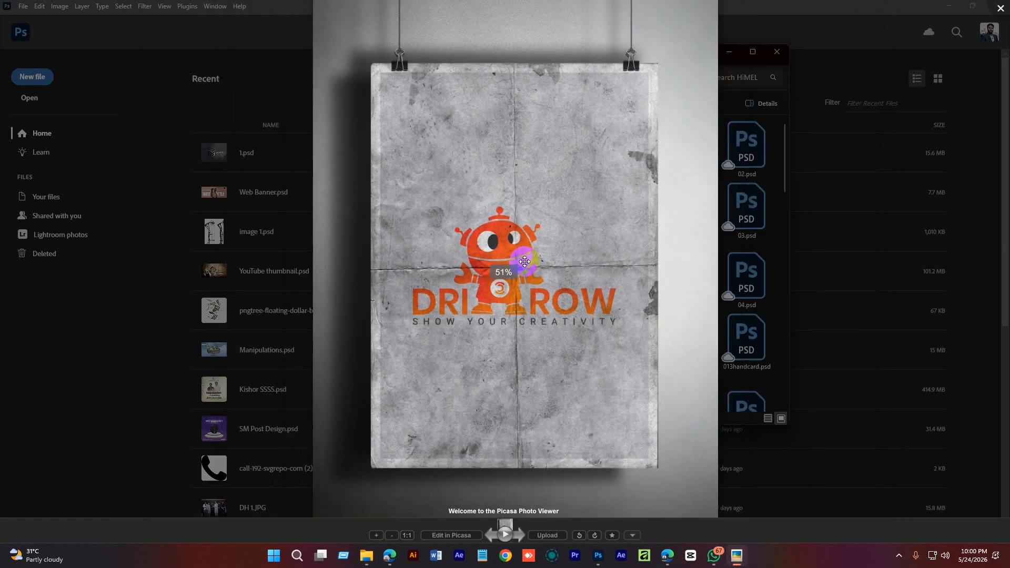
left_click(995, 10)
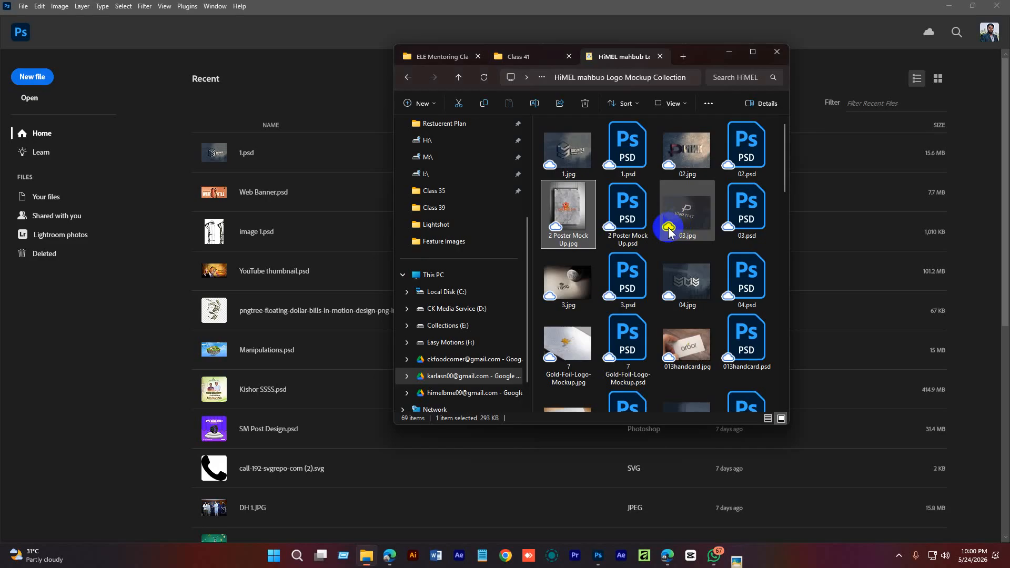
left_click(639, 227)
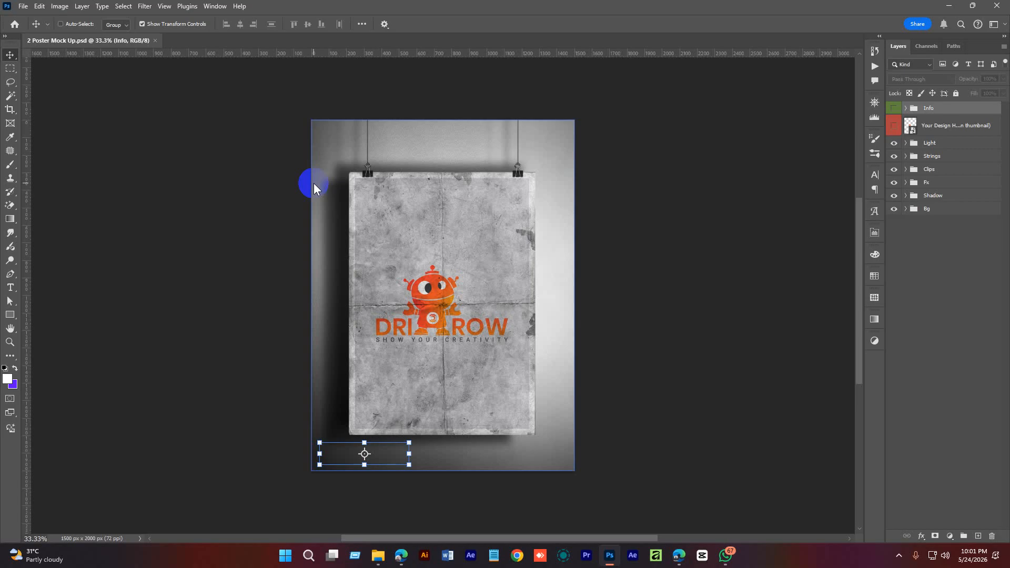
Check what the Info group displays and delete it from the poster mockup.
left_click(942, 315)
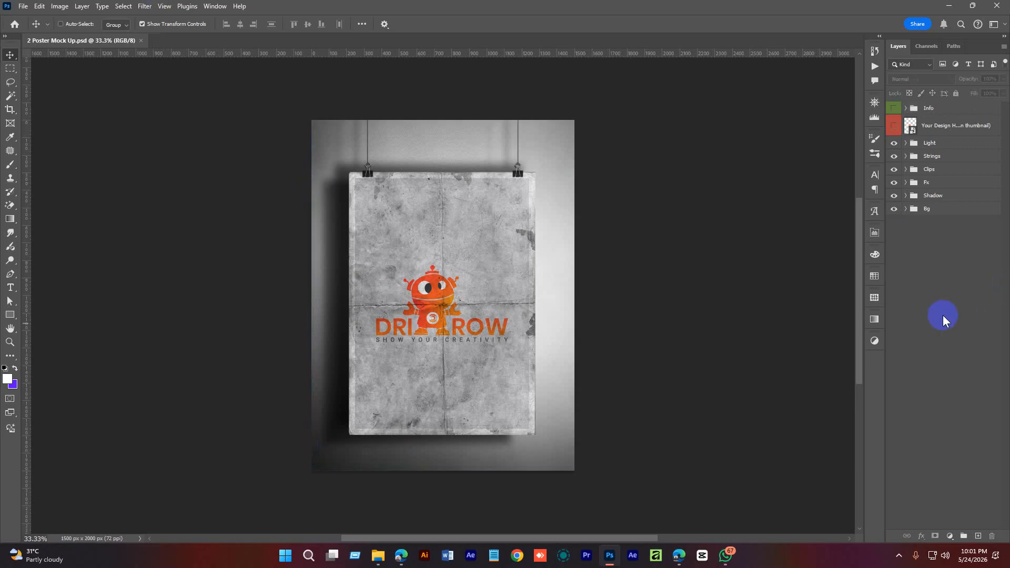
left_click(891, 108)
left_click(893, 108)
left_click(944, 109)
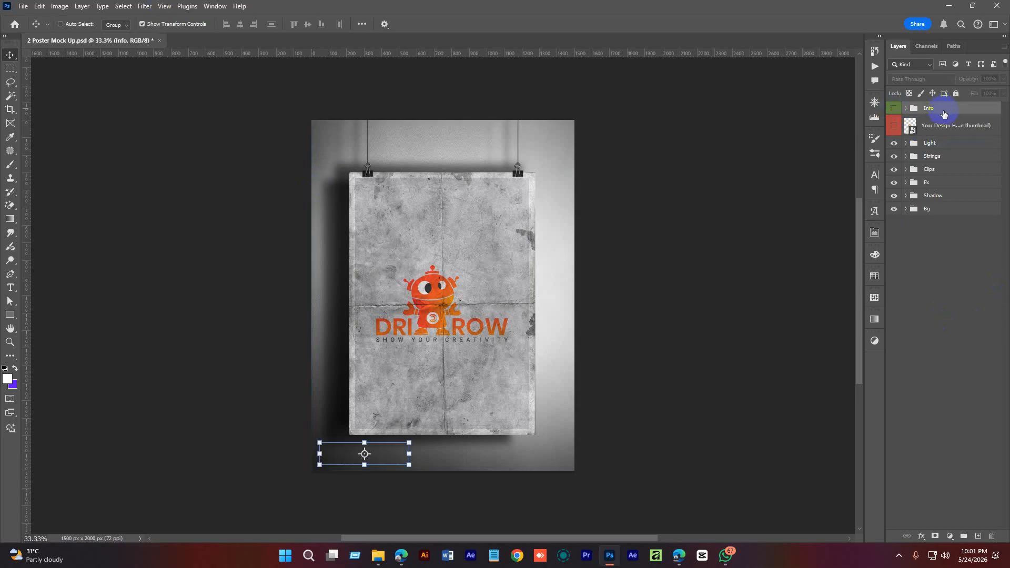
key("Delete")
left_click(952, 314)
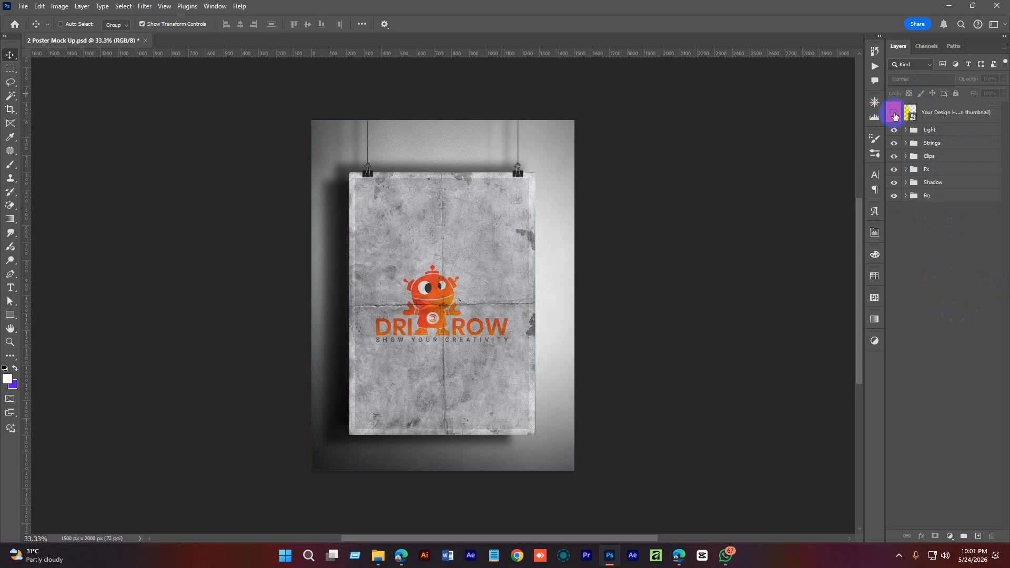
Compare the poster with and without the Light group, and leave that group hidden.
left_click(938, 132)
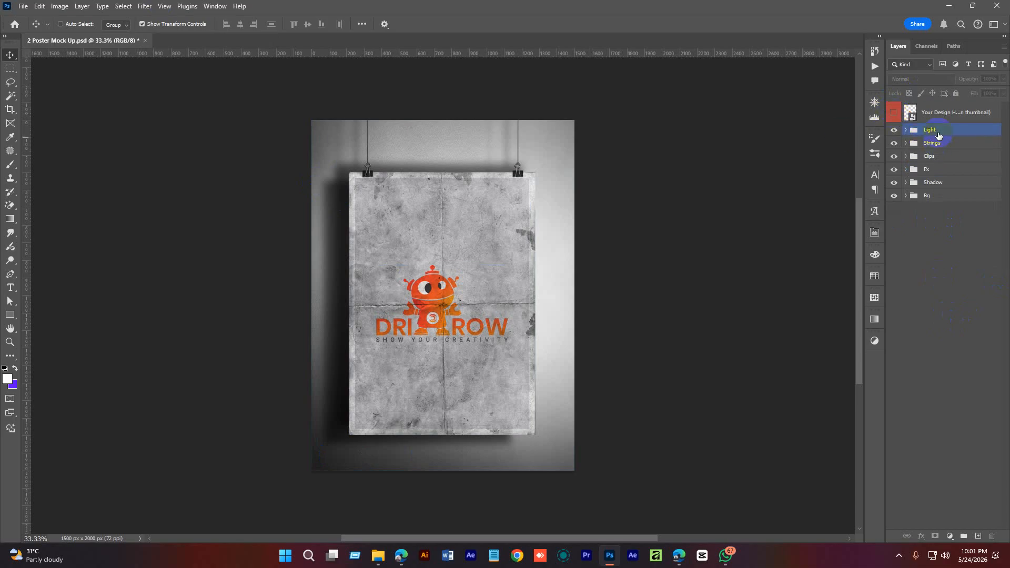
left_click(892, 130)
left_click(893, 130)
left_click(800, 207)
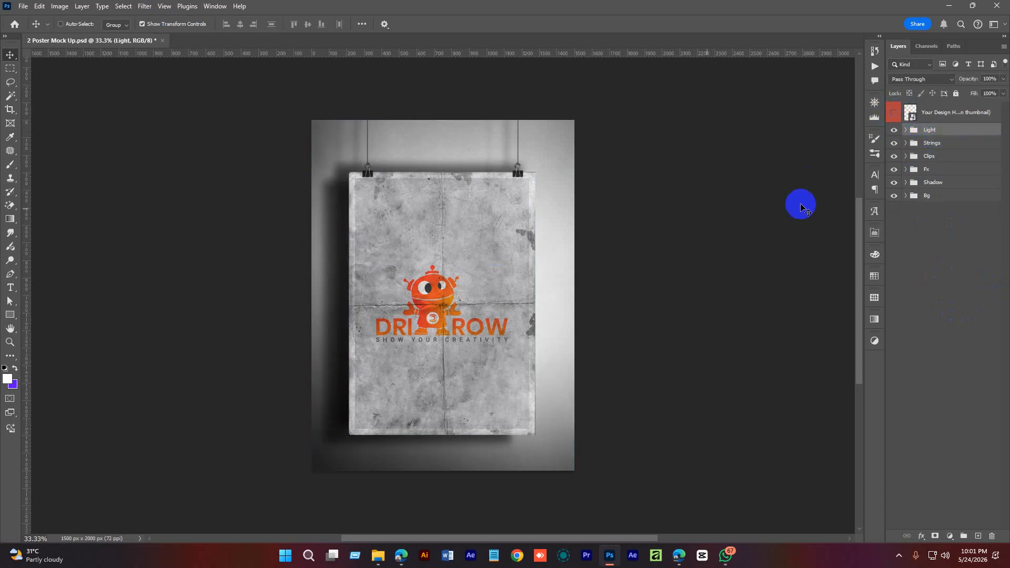
left_click(941, 142)
left_click(893, 130)
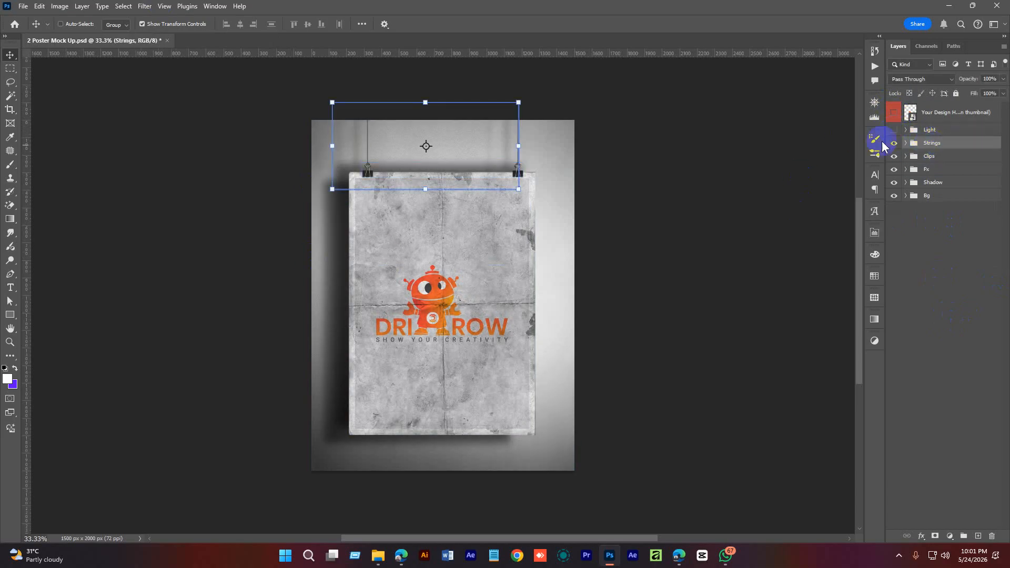
Hide and reshow the Strings group, inspect the left string and clip up close, and expand the group.
left_click(892, 143)
left_click(893, 143)
left_click_drag(367, 143, 440, 207)
left_click(906, 162)
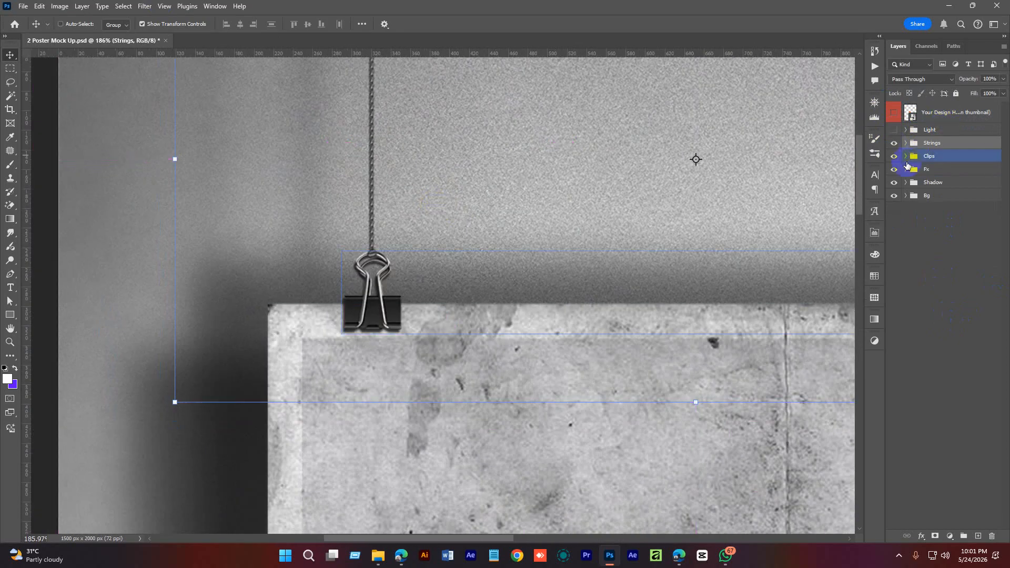
left_click(905, 143)
left_click(954, 164)
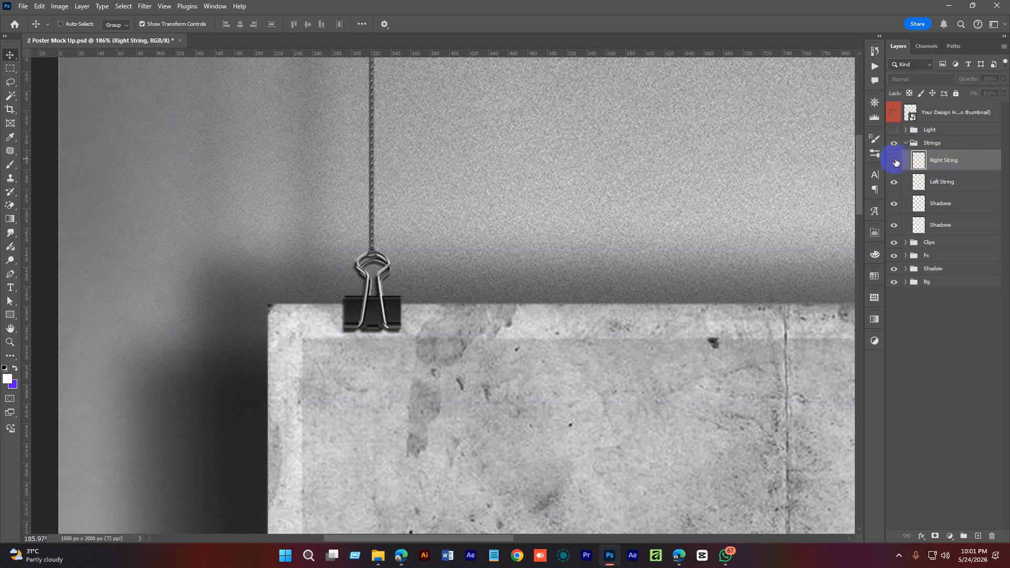
Hide and reshow the Right String and Left String layers individually, and collapse the Strings group.
left_click(895, 162)
left_click_drag(690, 204, 532, 221)
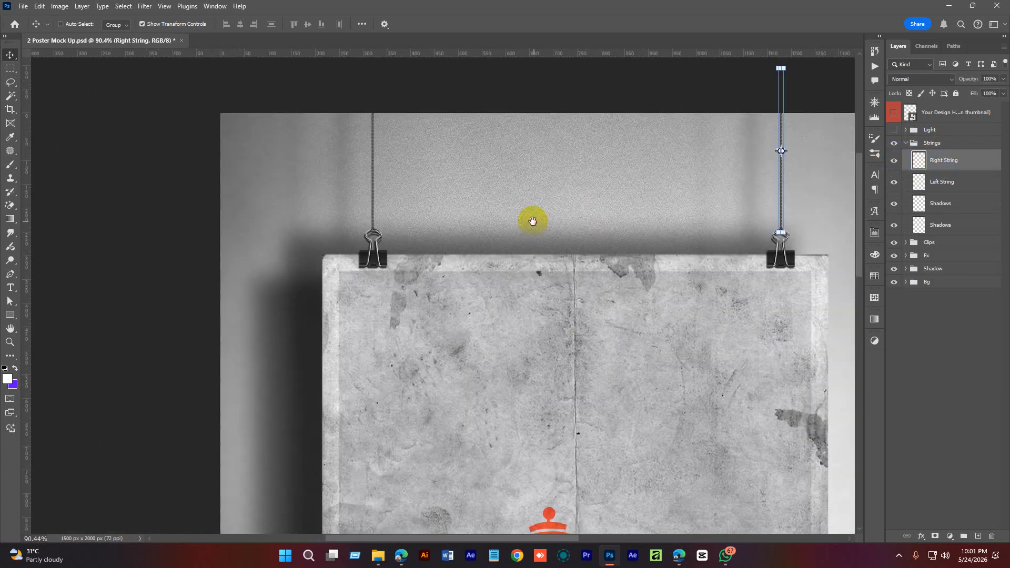
left_click(894, 159)
left_click(894, 184)
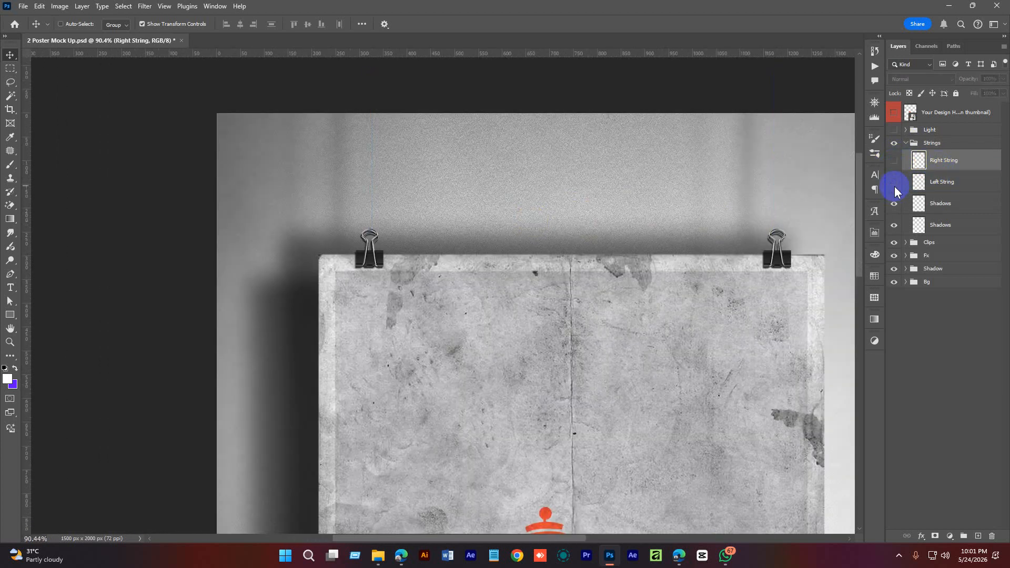
left_click(894, 182)
left_click(894, 160)
left_click(897, 146)
left_click(905, 143)
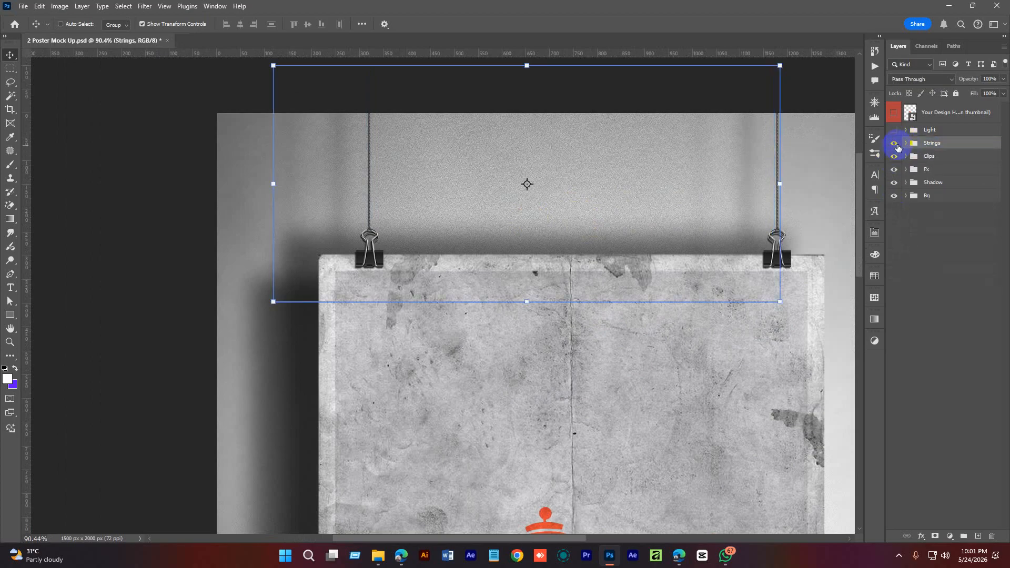
Compare the poster with and without the Strings group, and with and without the Clips group.
left_click(894, 144)
left_click(894, 144)
left_click(900, 157)
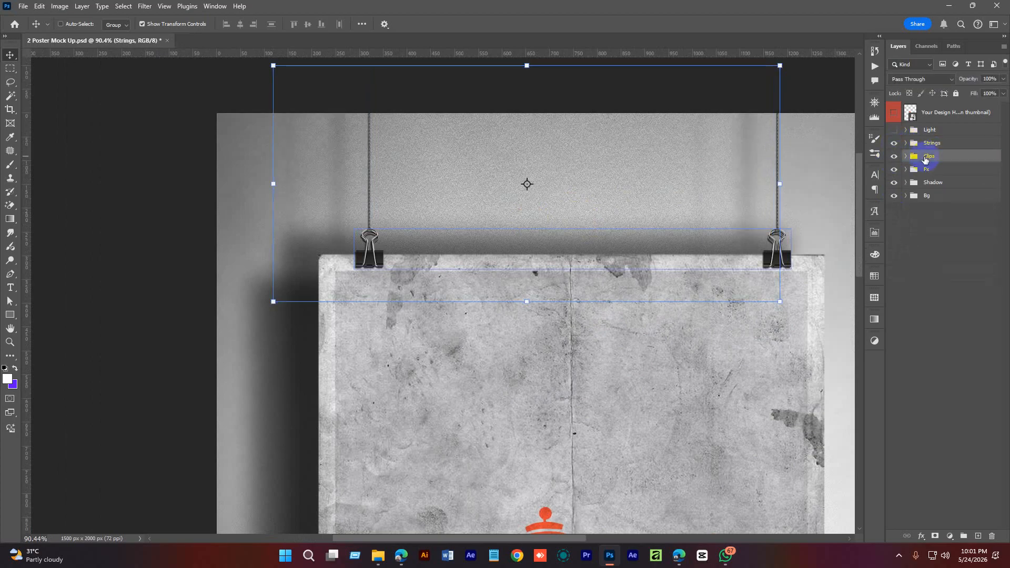
left_click(893, 157)
left_click(894, 156)
key("ctrl")
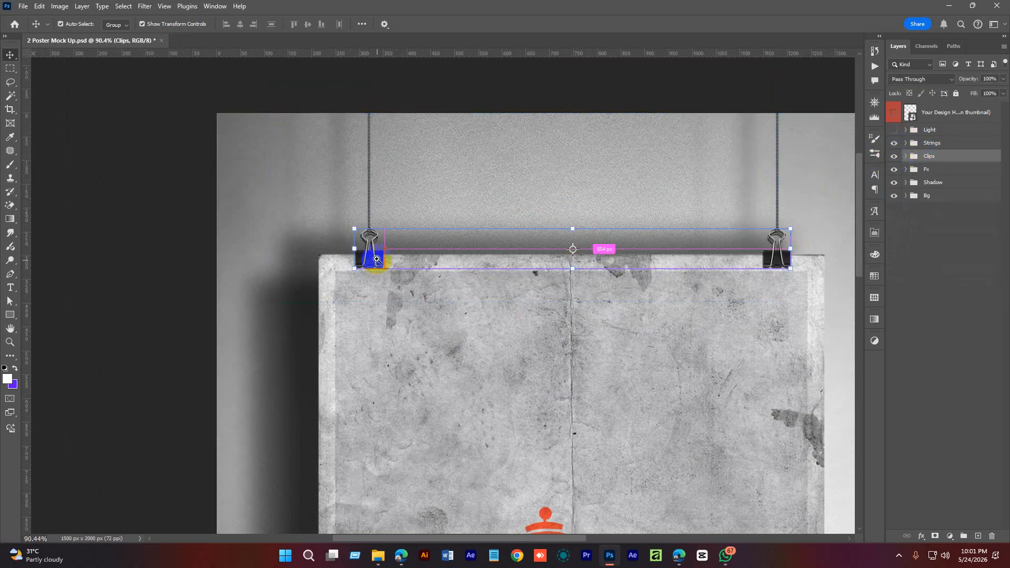
left_click_drag(377, 259, 299, 172)
Hide the Clips and Strings groups, and compare the poster with and without the Fx group.
left_click_drag(650, 299, 539, 238)
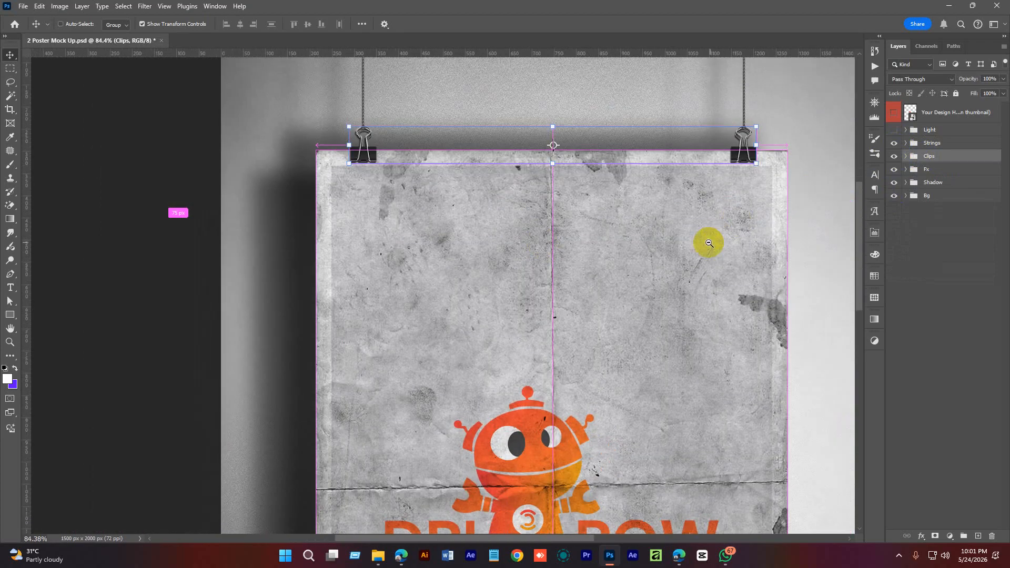
left_click_drag(709, 243, 689, 243)
left_click(893, 156)
left_click(894, 143)
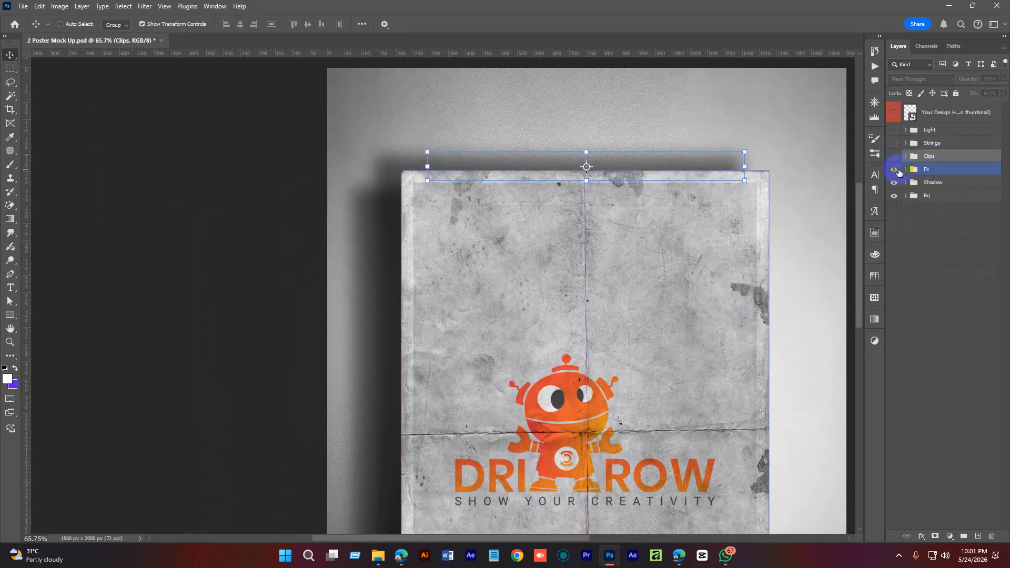
left_click(894, 169)
left_click_drag(724, 265, 692, 255)
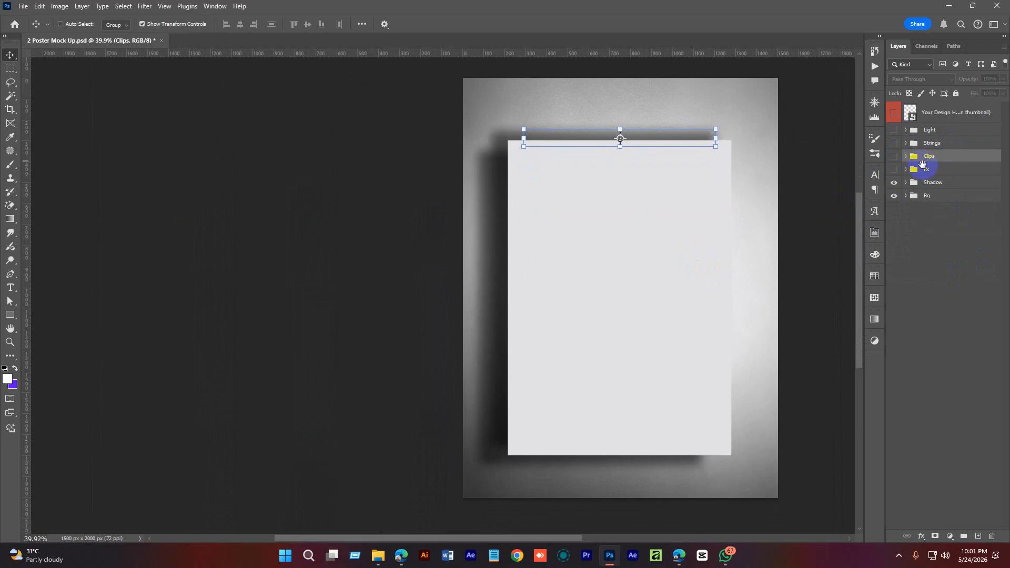
left_click(893, 170)
Expand the Fx group, hide its layers 1, 2 and 3, and hide and reshow the Rectangle 3 border.
left_click(905, 169)
left_click(928, 187)
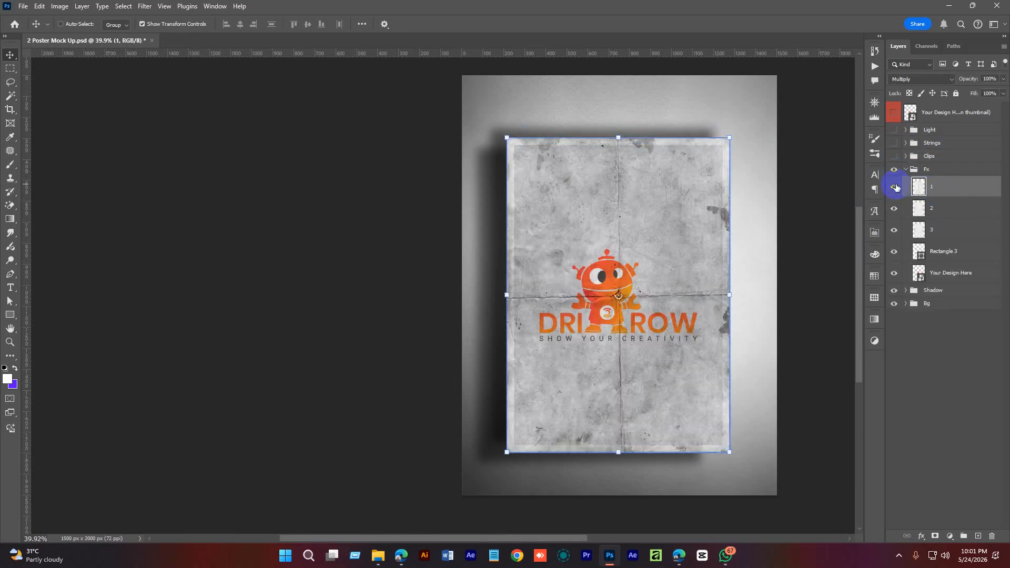
left_click(894, 187)
left_click(895, 189)
left_click_drag(892, 186, 894, 277)
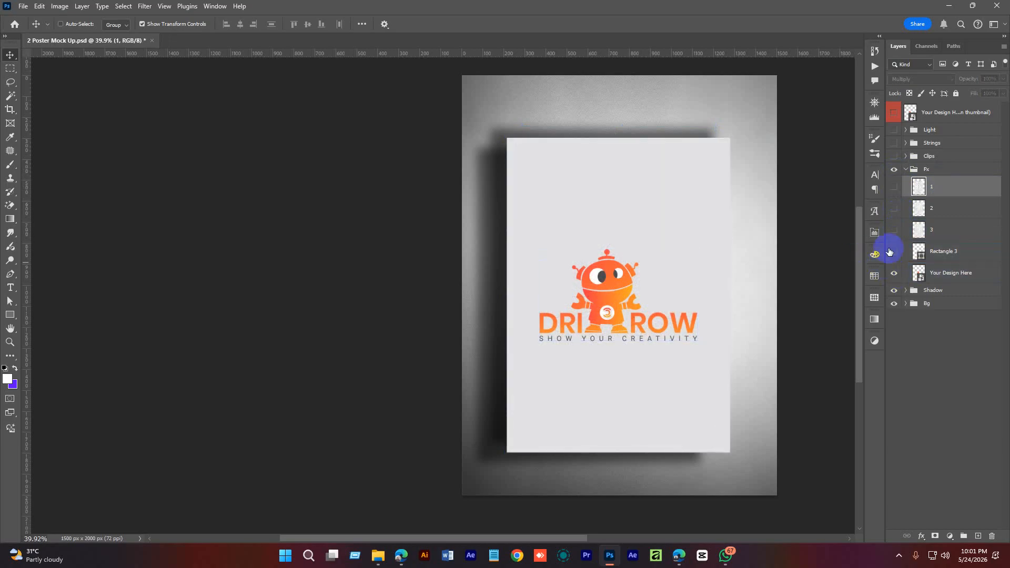
left_click(890, 251)
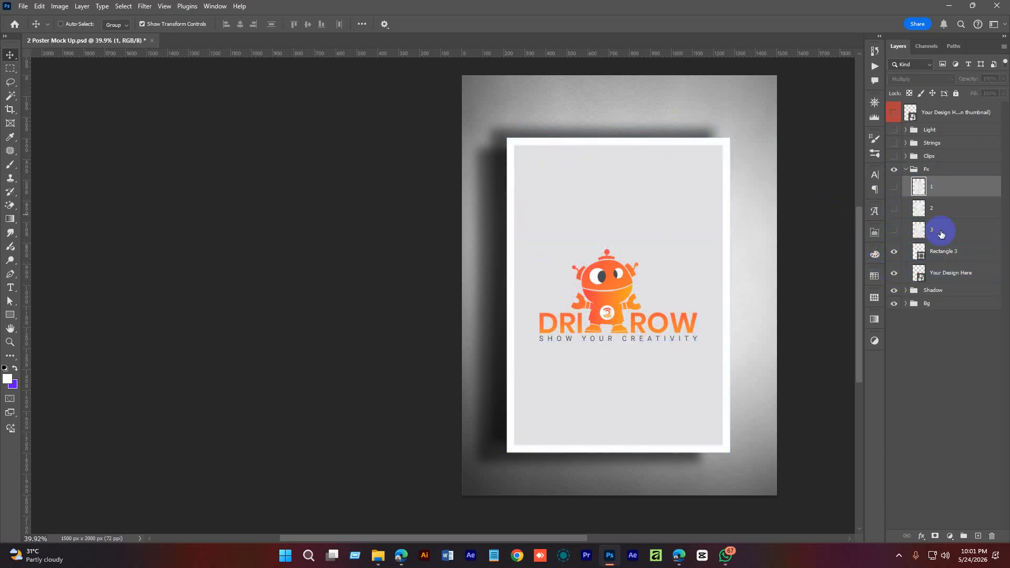
Show layer 3 in the Fx group and compare the poster with and without its paper texture.
left_click(894, 230)
left_click(920, 231)
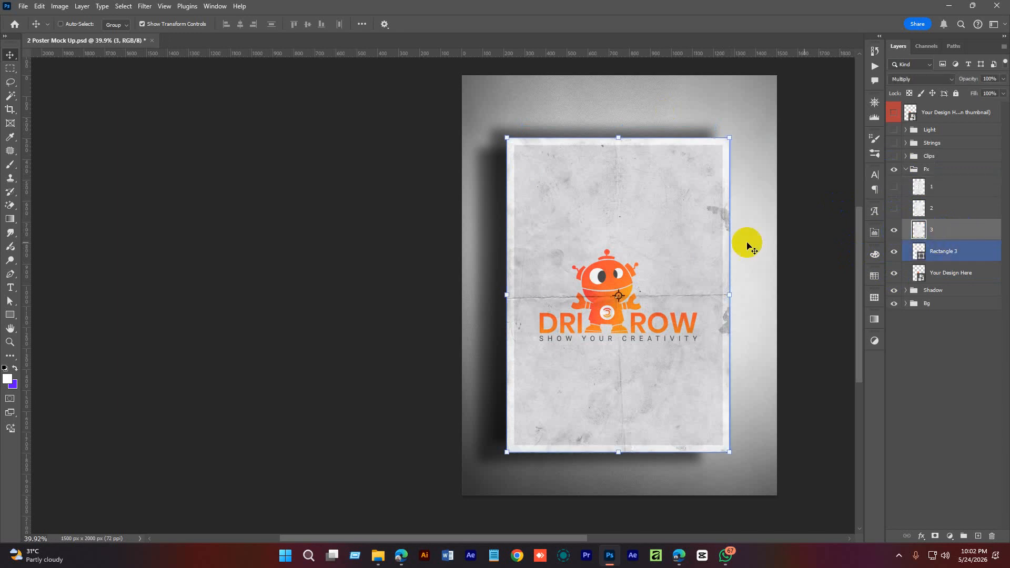
left_click(917, 241)
left_click(892, 231)
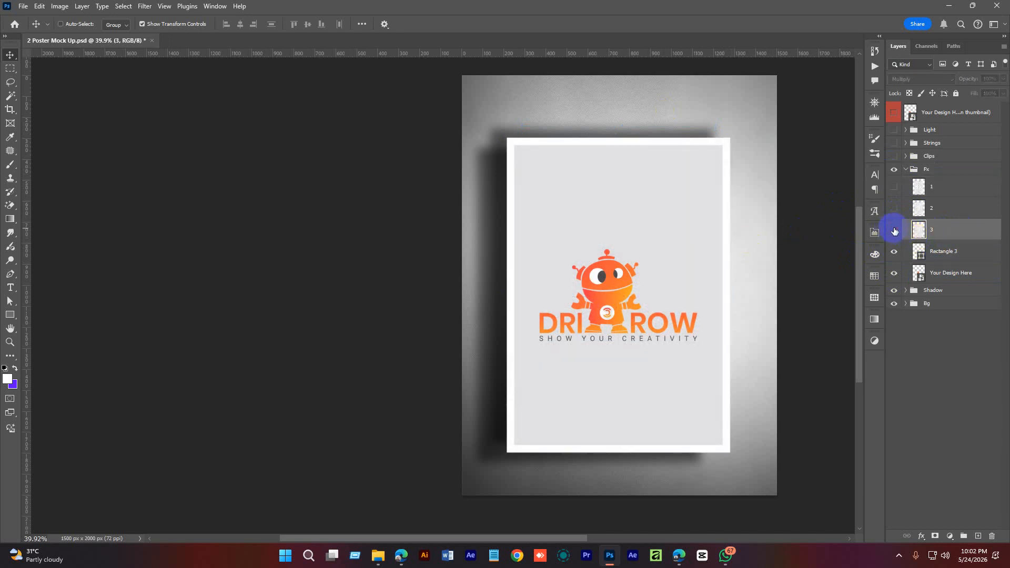
left_click(894, 232)
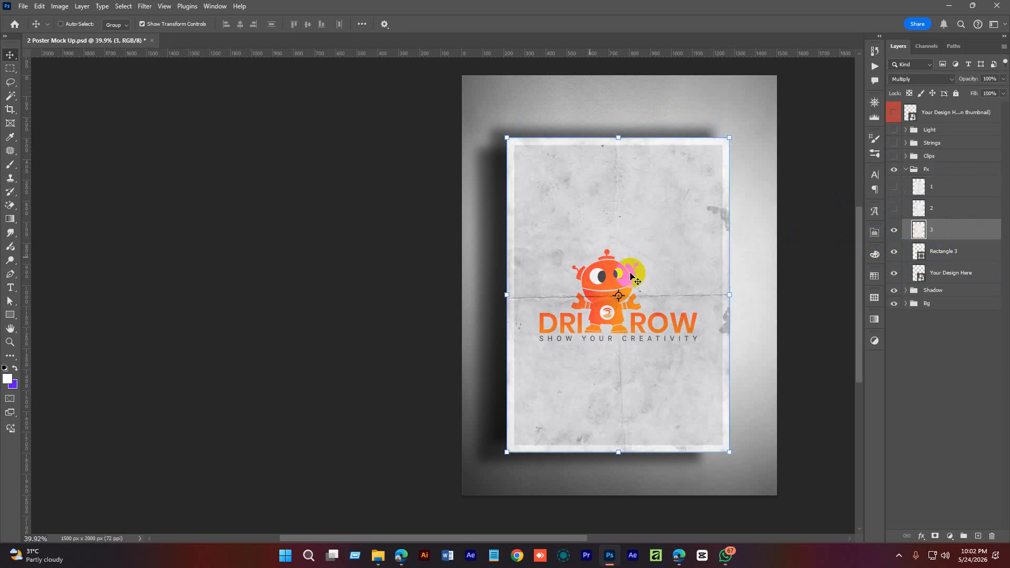
Compare the poster with and without layer 2 of the Fx group, and show layers 2 and 1.
left_click(897, 211)
left_click(894, 210)
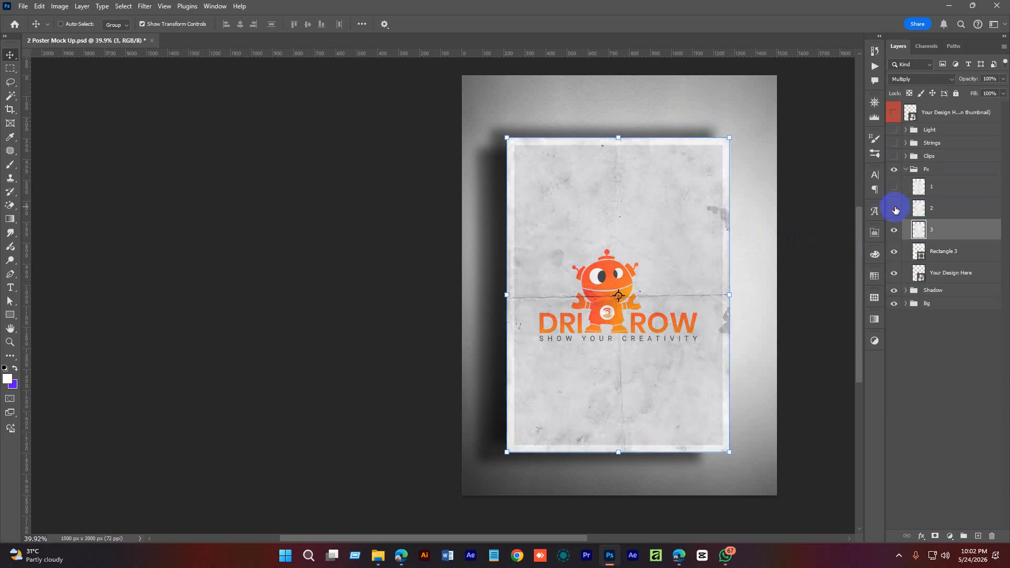
left_click(894, 208)
left_click(894, 188)
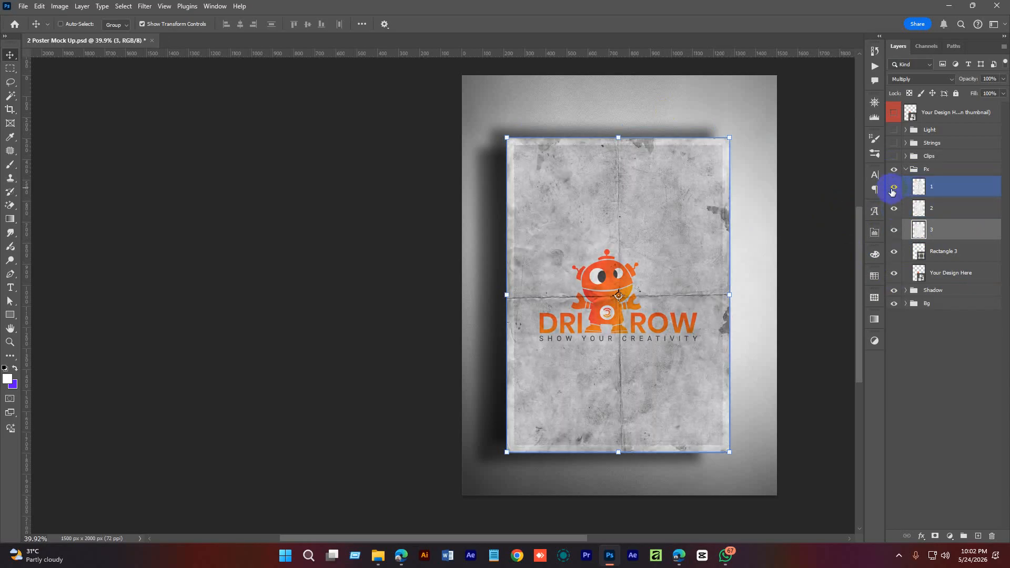
Compare the poster with and without the Your Design Here logo, and select that layer.
left_click(926, 280)
left_click(894, 275)
left_click(894, 274)
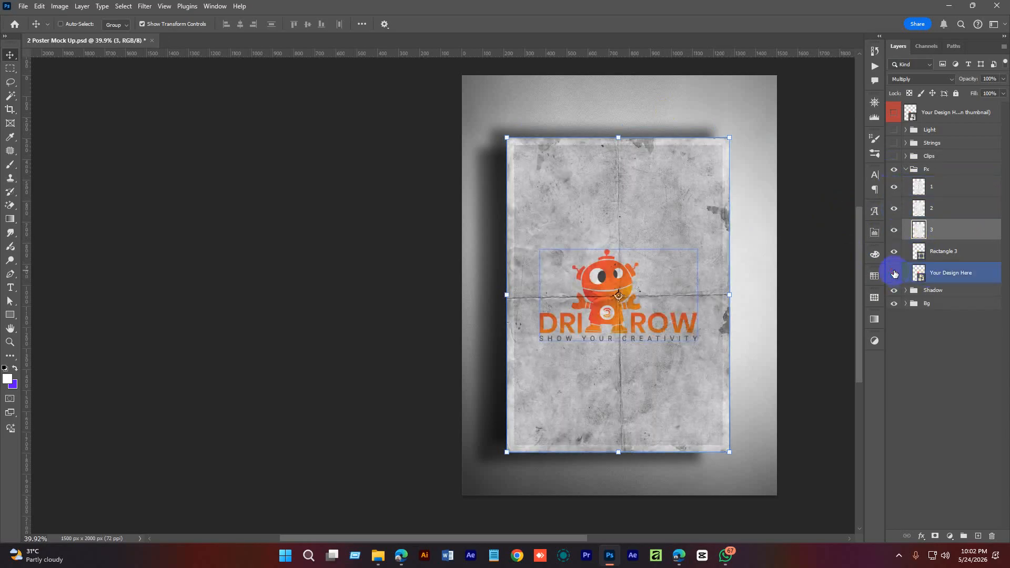
left_click(894, 275)
left_click(894, 275)
left_click(950, 271)
Collapse the Fx group and compare the poster with and without the Shadow group.
left_click(917, 169)
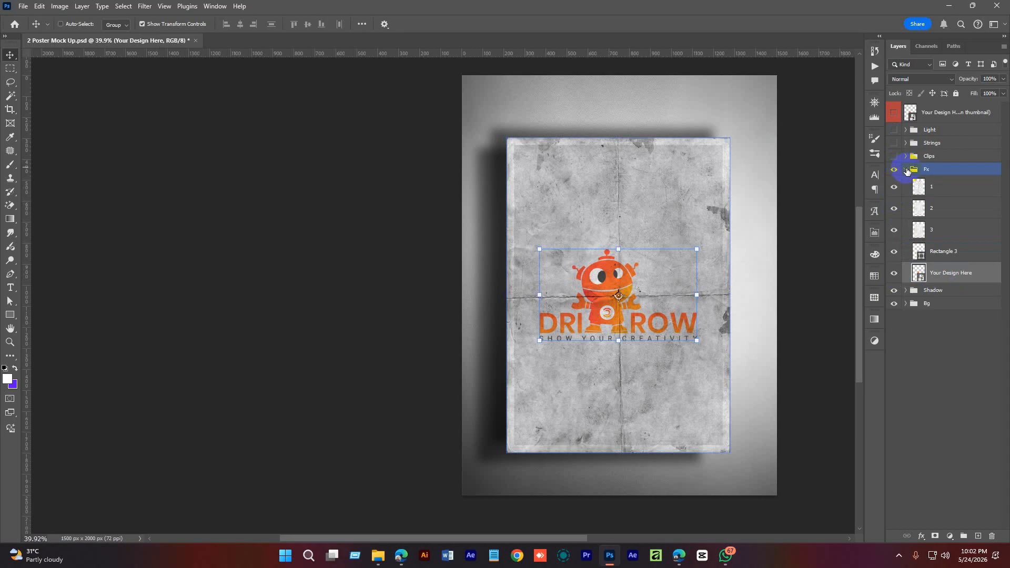
left_click(906, 169)
left_click(932, 182)
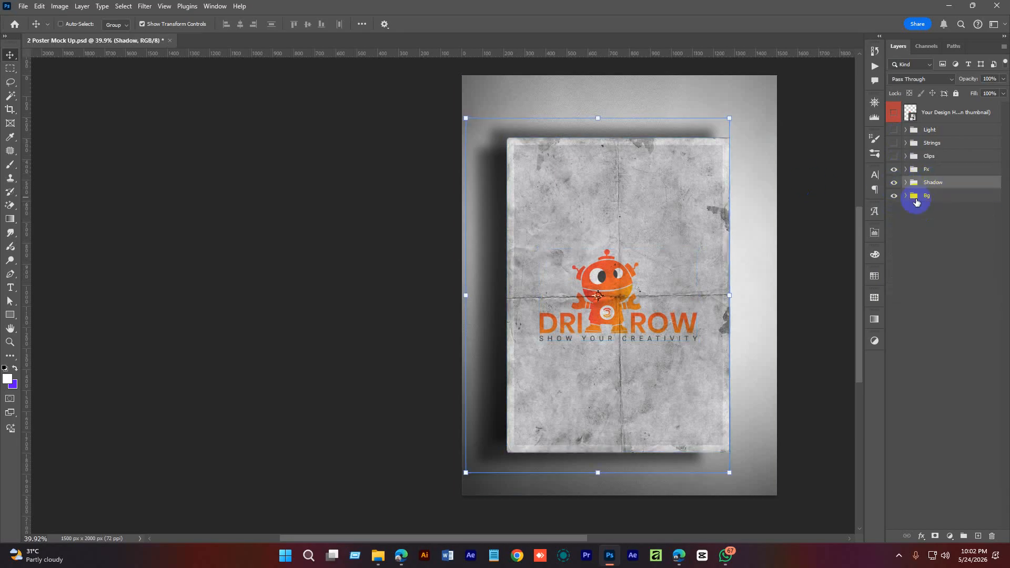
left_click(894, 184)
left_click(893, 184)
left_click(894, 184)
left_click(894, 184)
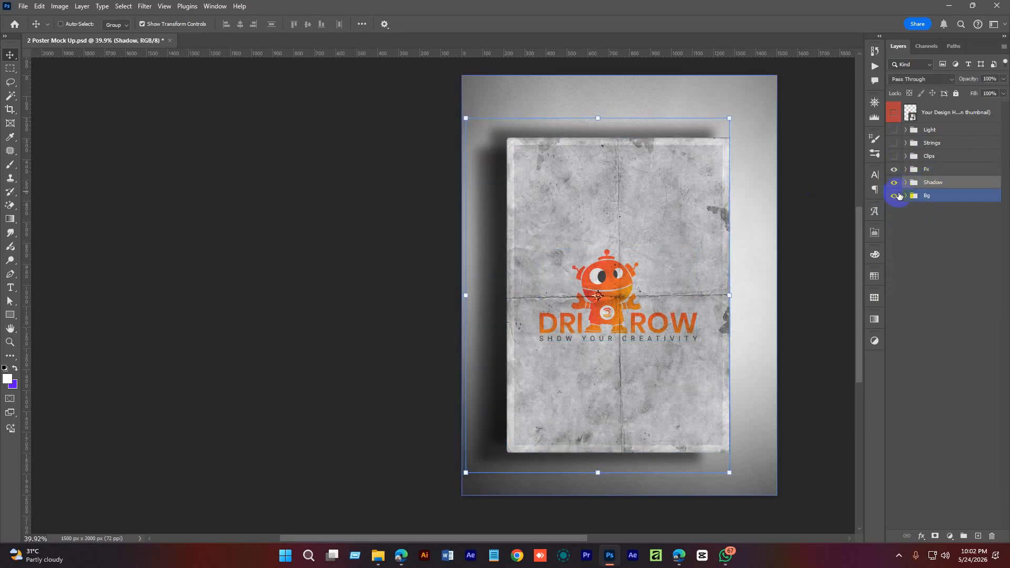
Expand the Bg group to examine its background layers, compare the poster with and without it, and collapse it.
left_click(905, 195)
left_click(894, 196)
left_click(894, 195)
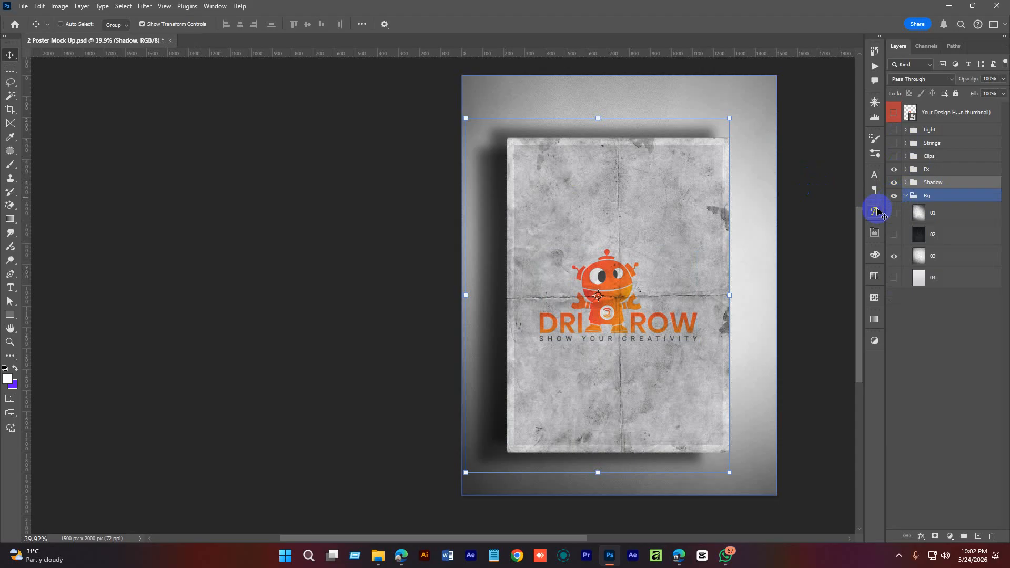
left_click(976, 348)
left_click(905, 195)
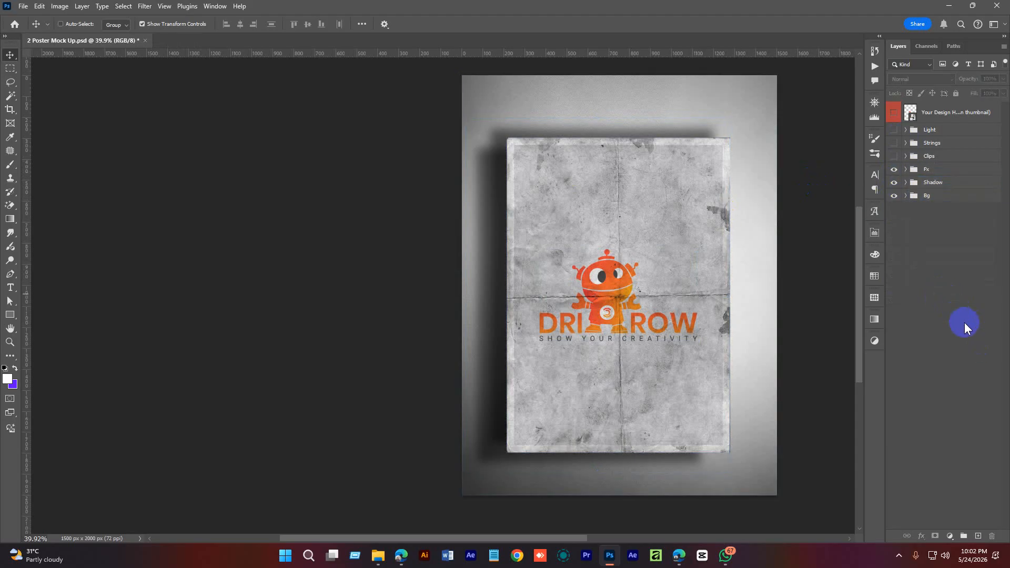
Switch to the mockup collection folder in File Explorer and preview 013handcard.jpg.
left_click(378, 555)
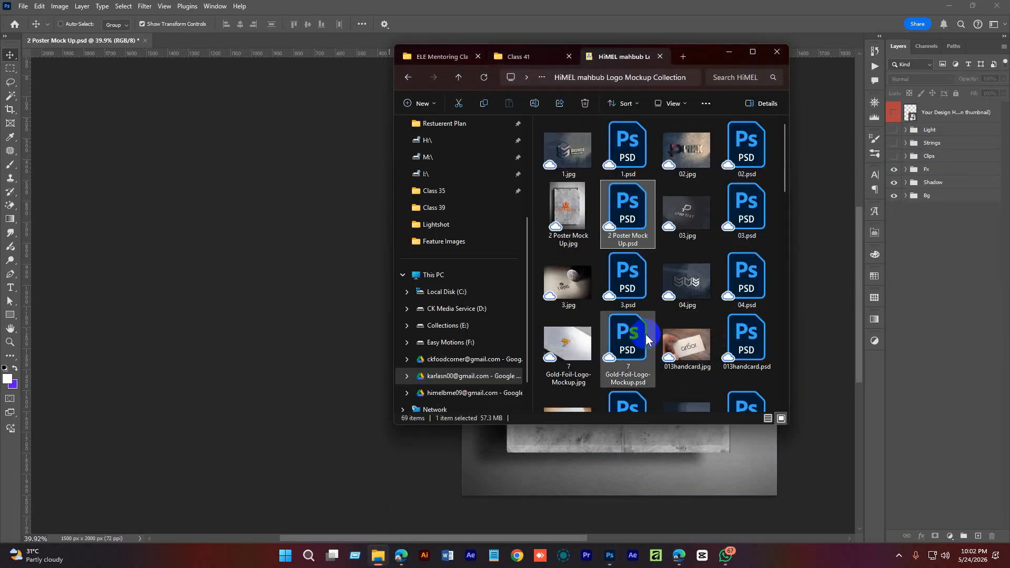
left_click(682, 346)
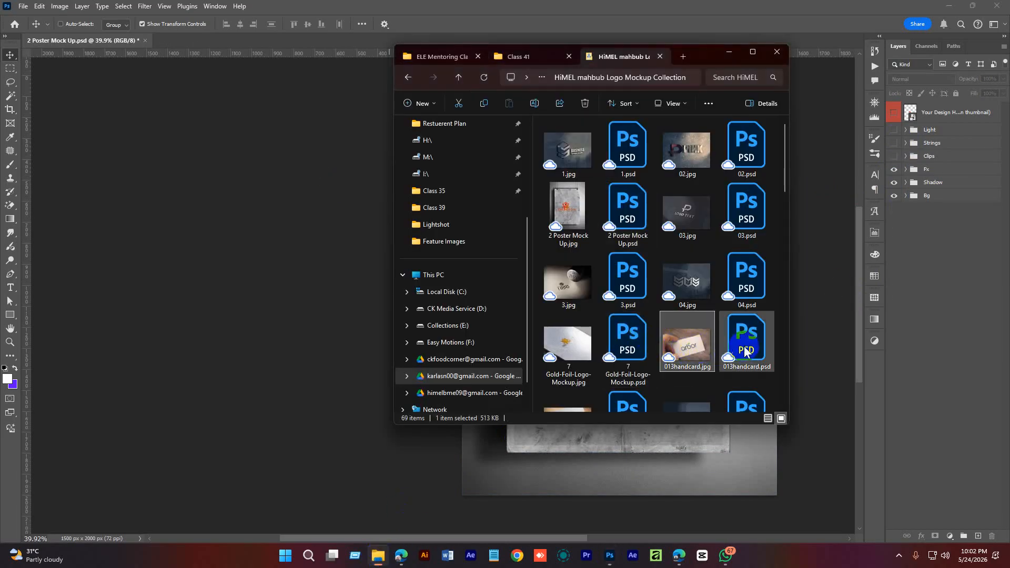
double_click(682, 346)
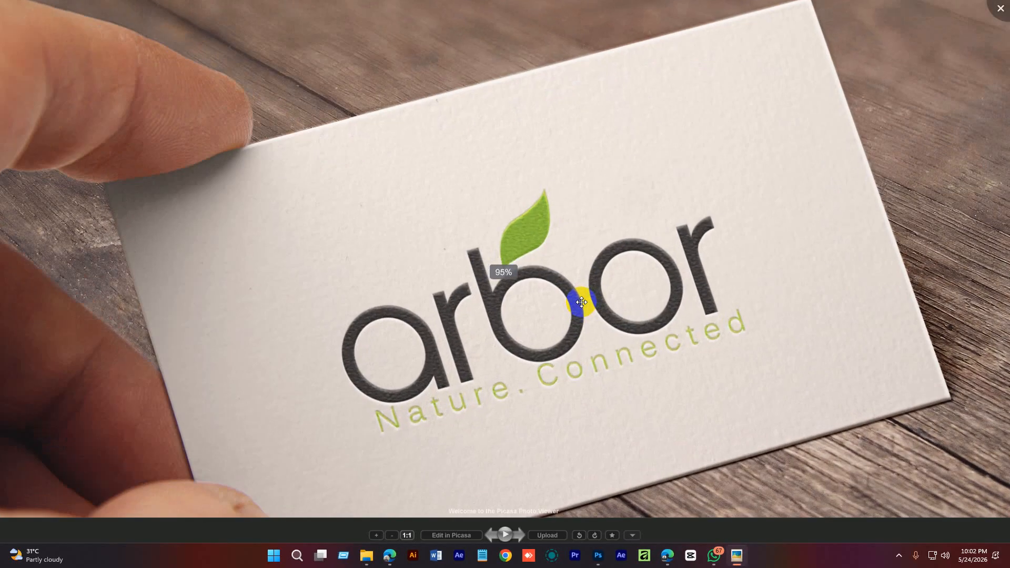
scroll(631, 220, "down", 4)
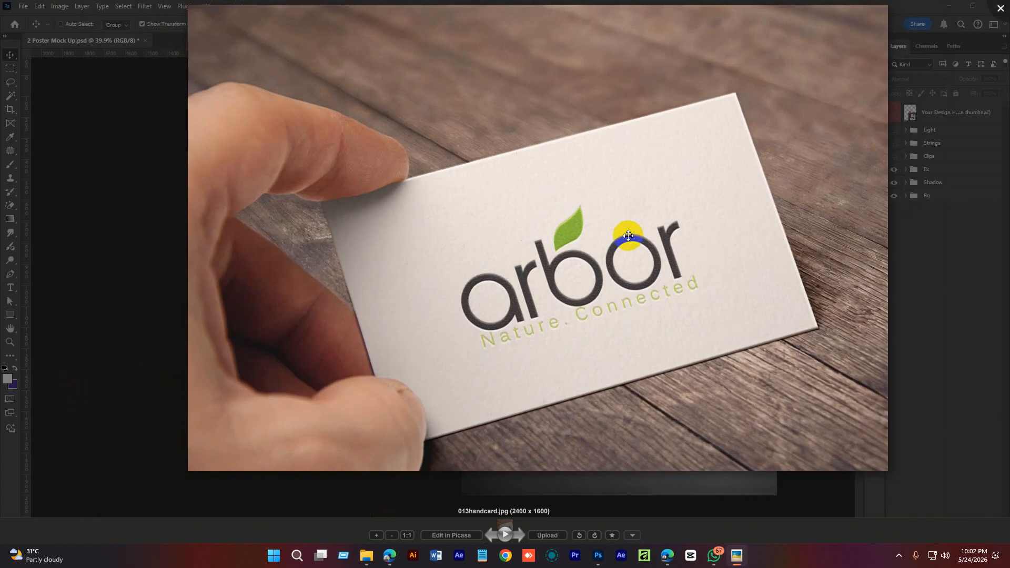
left_click(1000, 8)
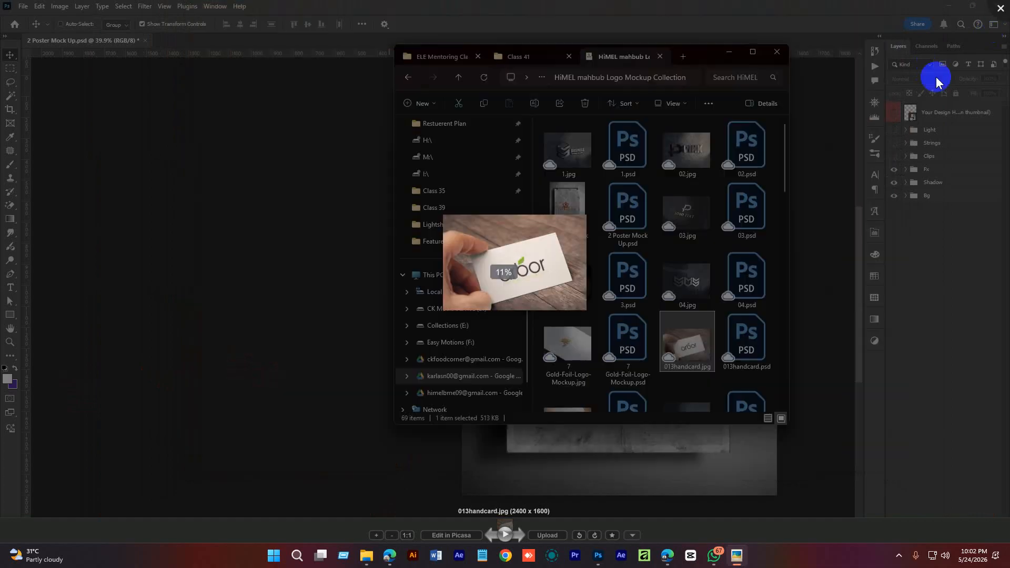
Preview 16.jpg from the mockup collection and inspect its pressed logo effect up close.
scroll(679, 319, "down", 3)
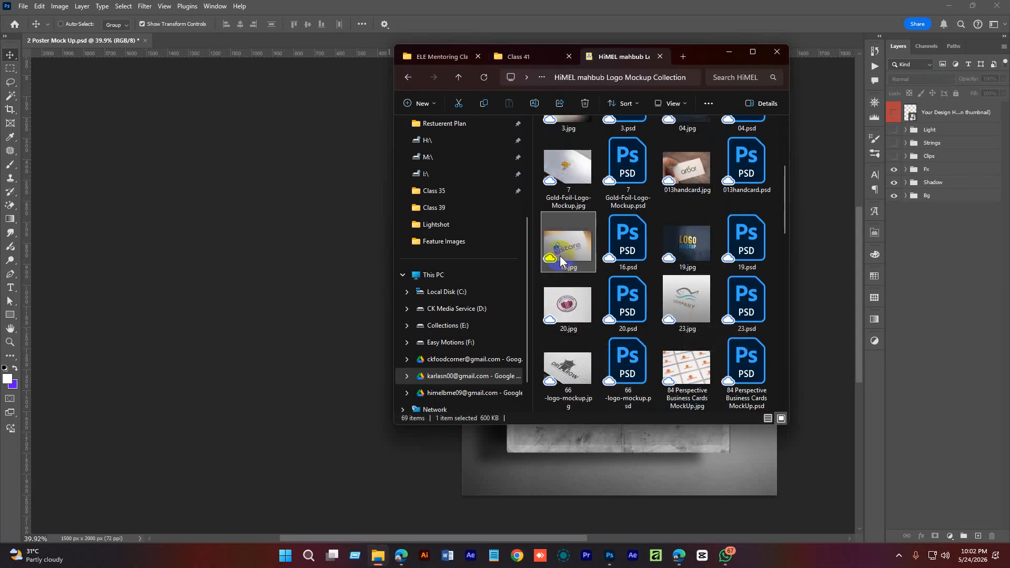
double_click(560, 255)
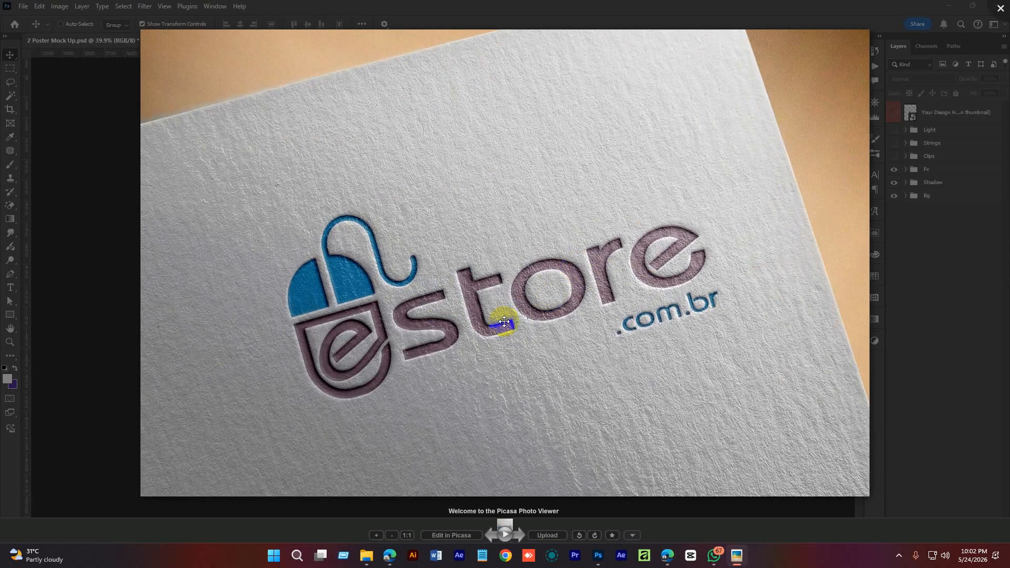
scroll(502, 318, "up", 2)
scroll(504, 317, "down", 2)
left_click(1000, 8)
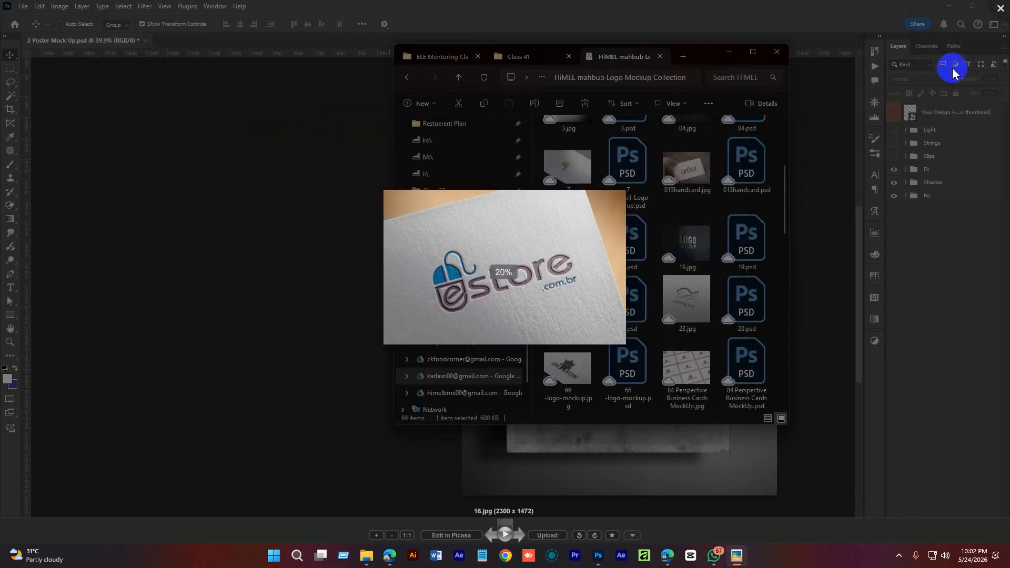
Open 16.psd in Photoshop and close 2 Poster Mock Up.psd without saving.
double_click(635, 241)
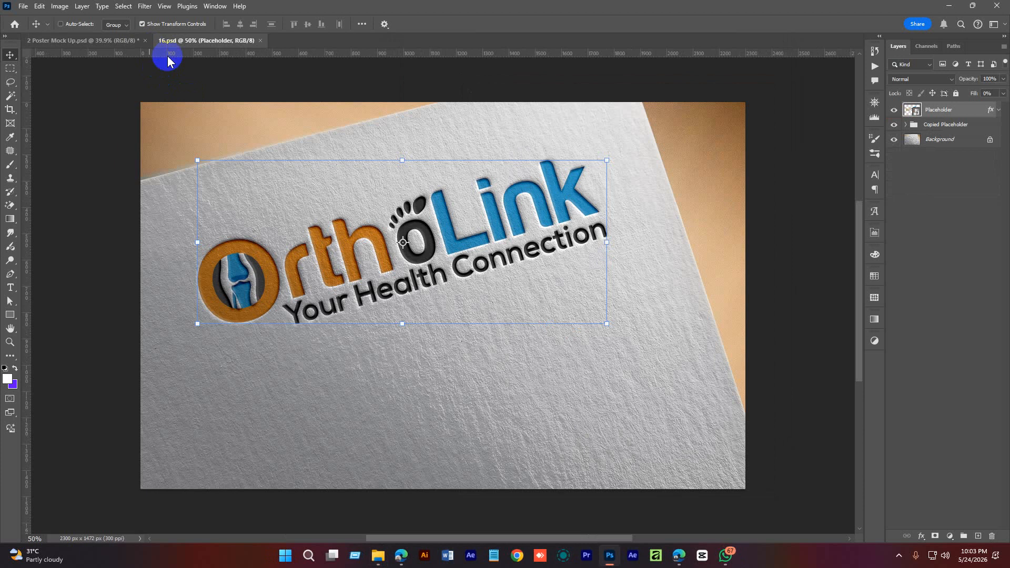
left_click(145, 41)
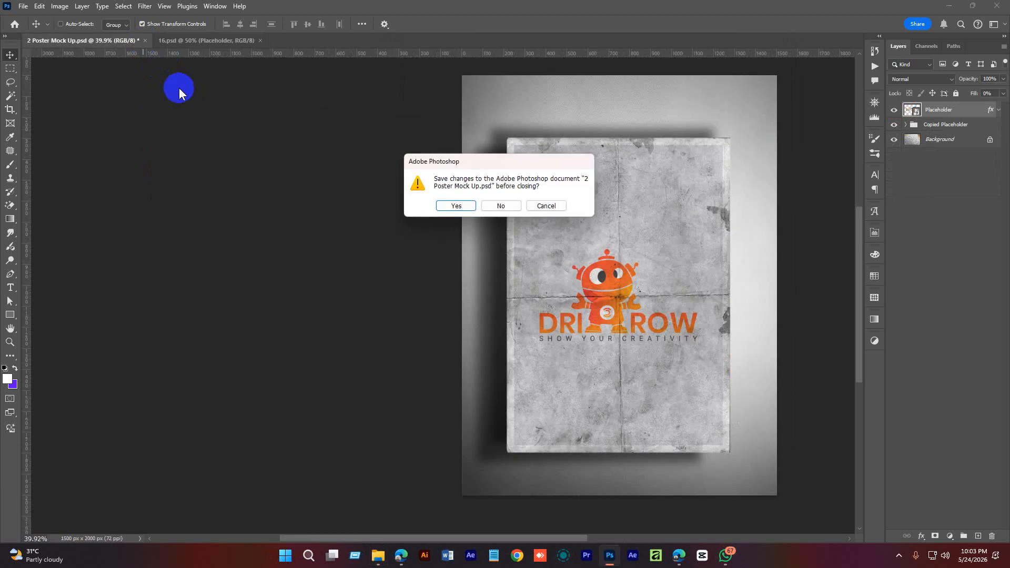
left_click(502, 206)
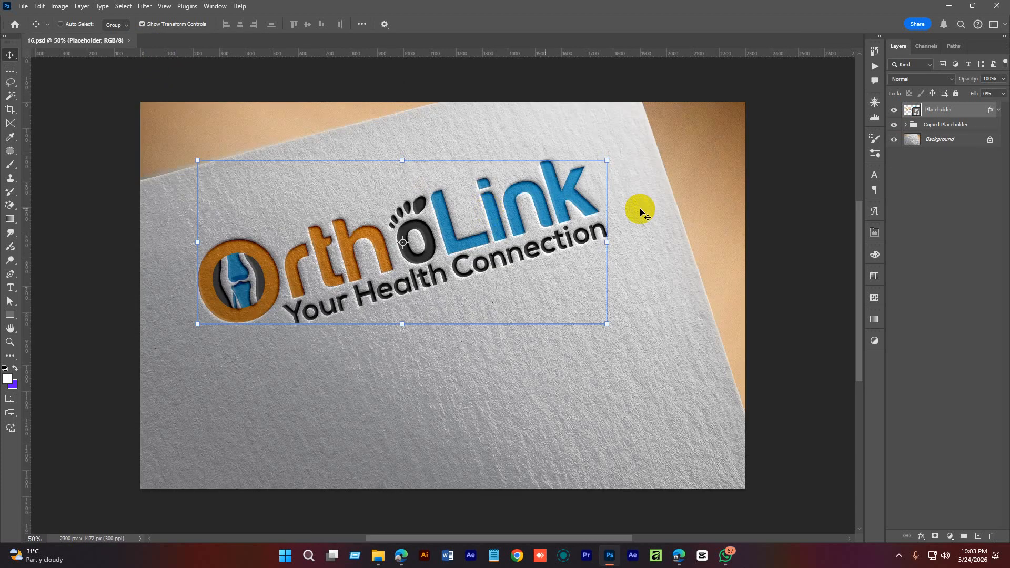
Expand the Copied Placeholder group and compare the mockup with and without layer 1.
left_click(930, 181)
left_click(904, 124)
left_click(960, 142)
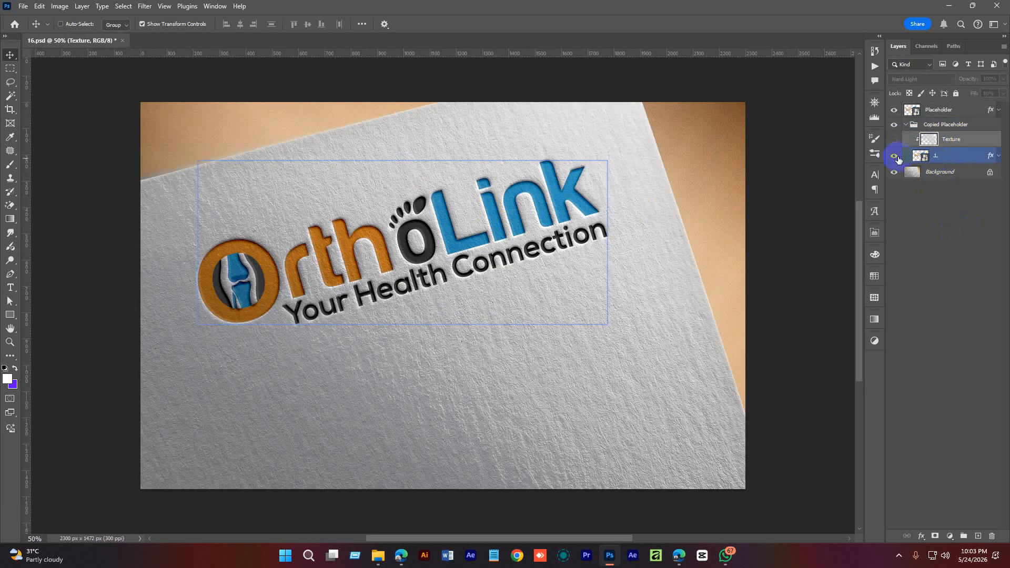
left_click(895, 156)
left_click(895, 156)
left_click(894, 155)
left_click(895, 155)
left_click(895, 155)
left_click(895, 156)
List layer 1's effects and open its Bevel & Emboss settings in Layer Style.
left_click(998, 155)
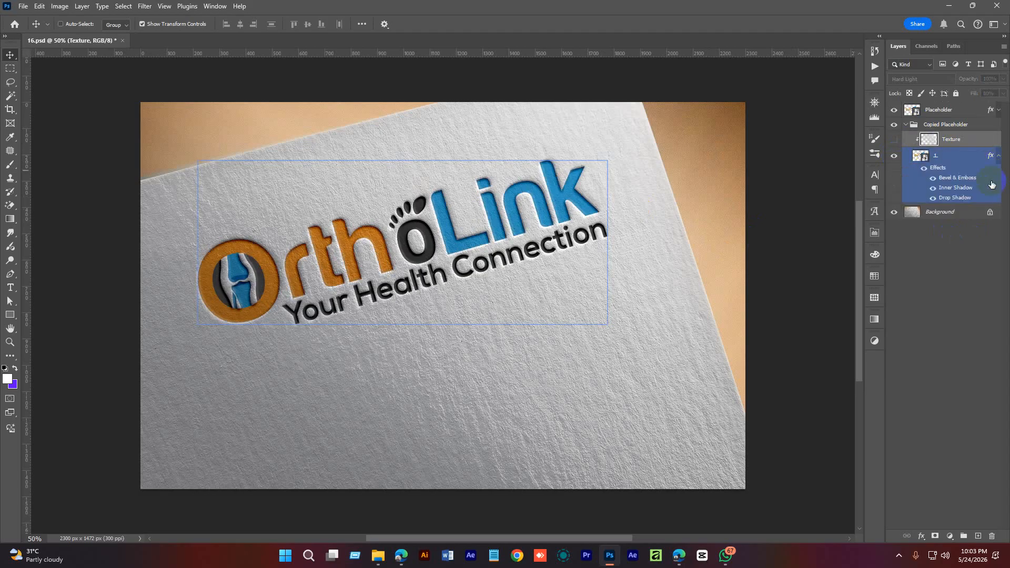
left_click(940, 168)
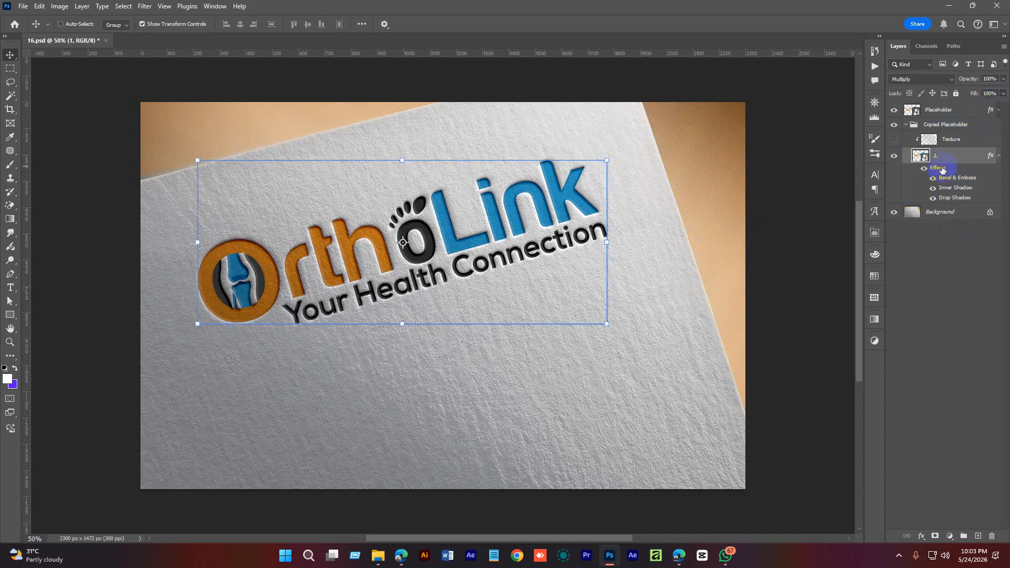
double_click(918, 207)
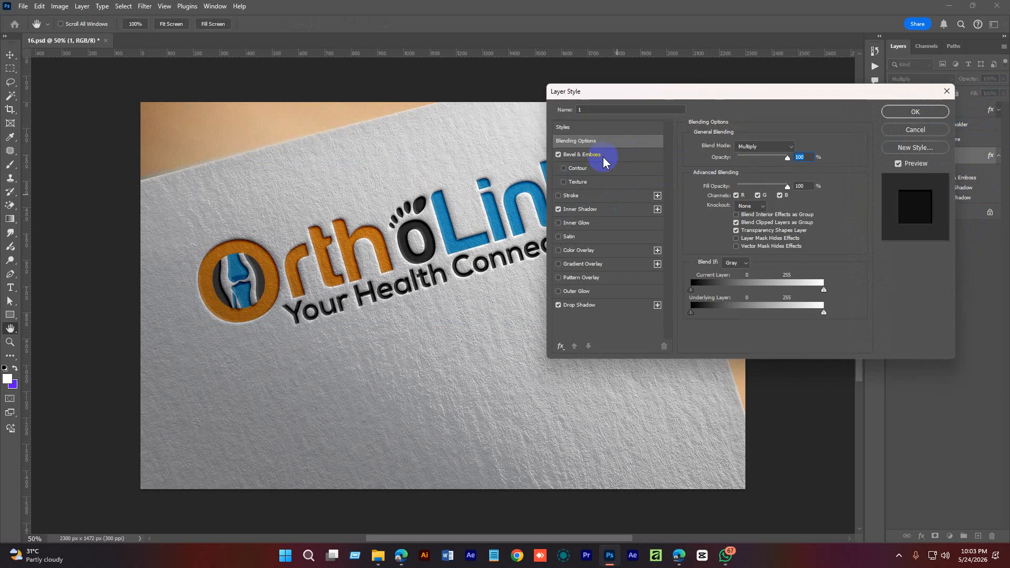
left_click(604, 155)
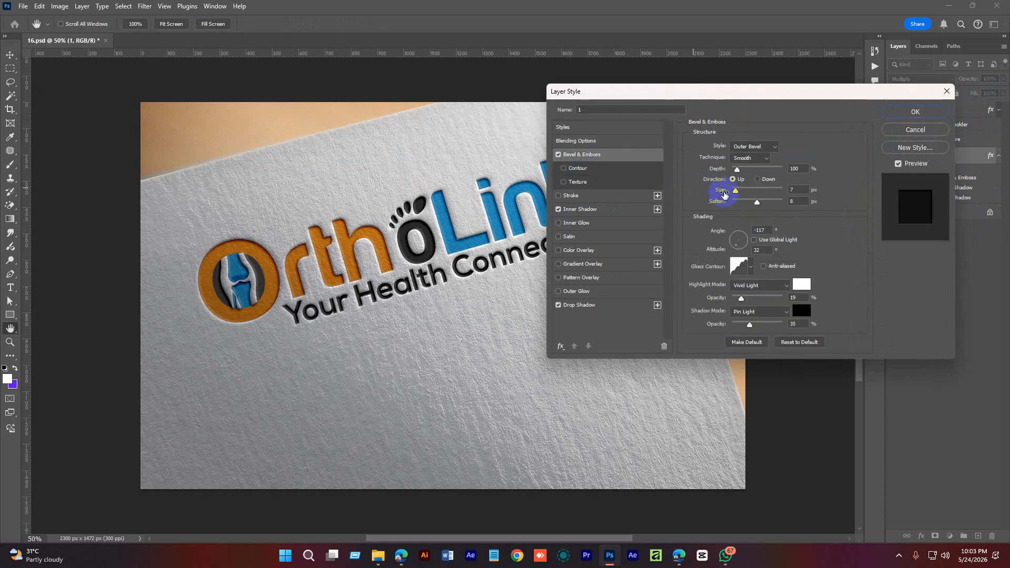
Try the Pillow Emboss and Stroke Emboss bevel styles on layer 1, and return the style to Outer Bevel.
left_click(769, 148)
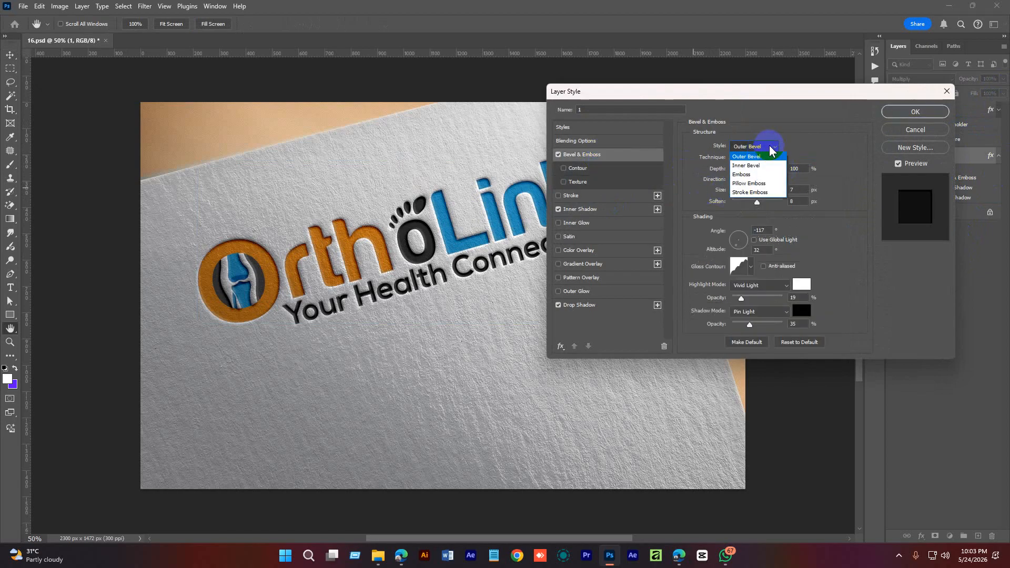
left_click(760, 184)
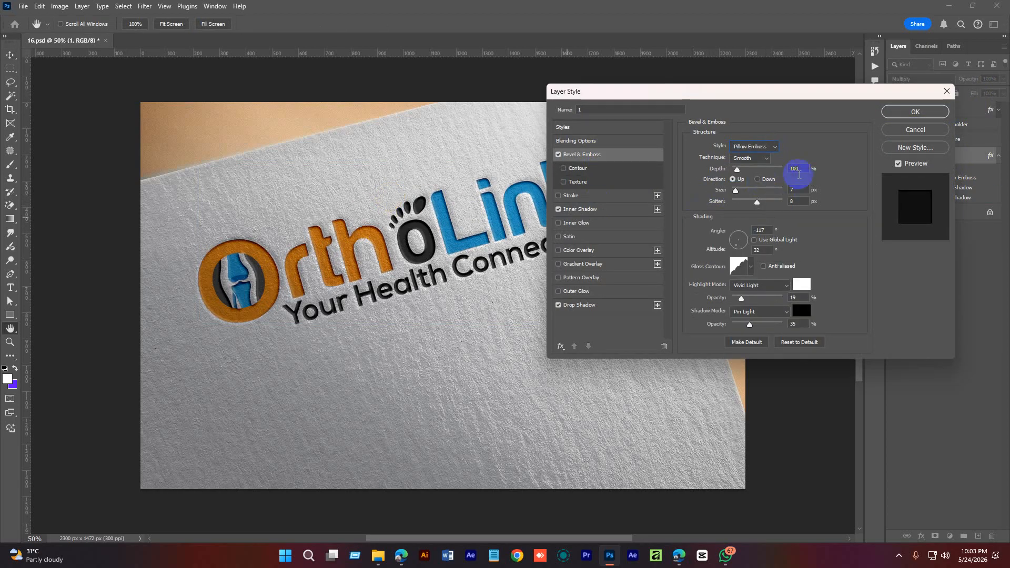
left_click(763, 148)
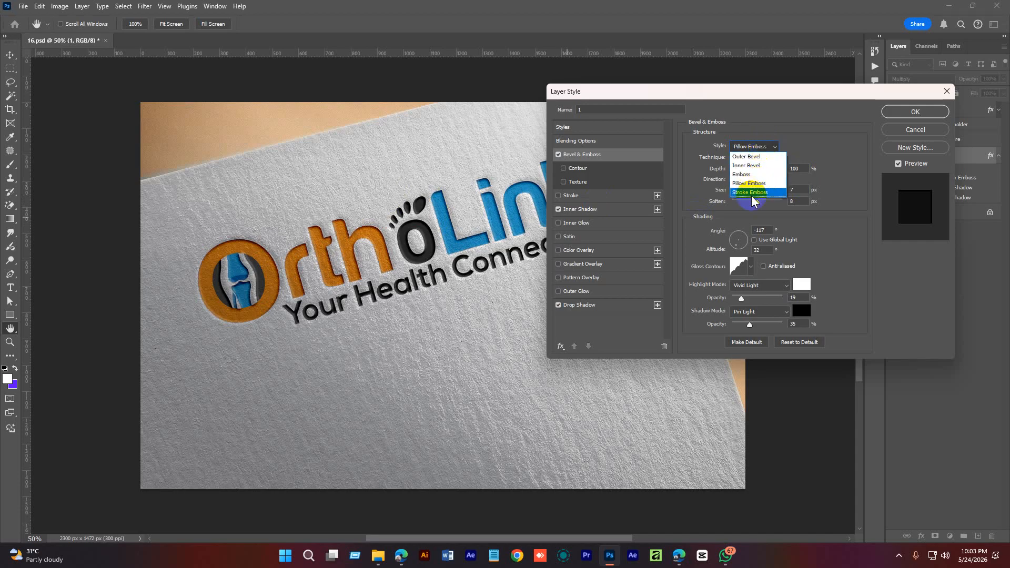
left_click(751, 195)
left_click(757, 147)
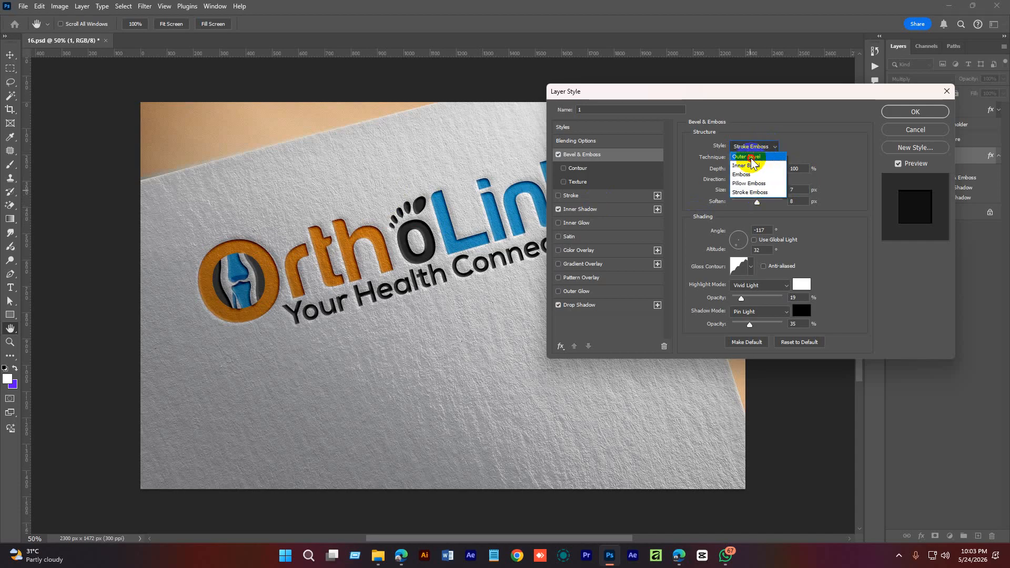
left_click(752, 158)
Look through the bevel technique options and set layer 1's bevel style to Inner Bevel.
left_click(768, 158)
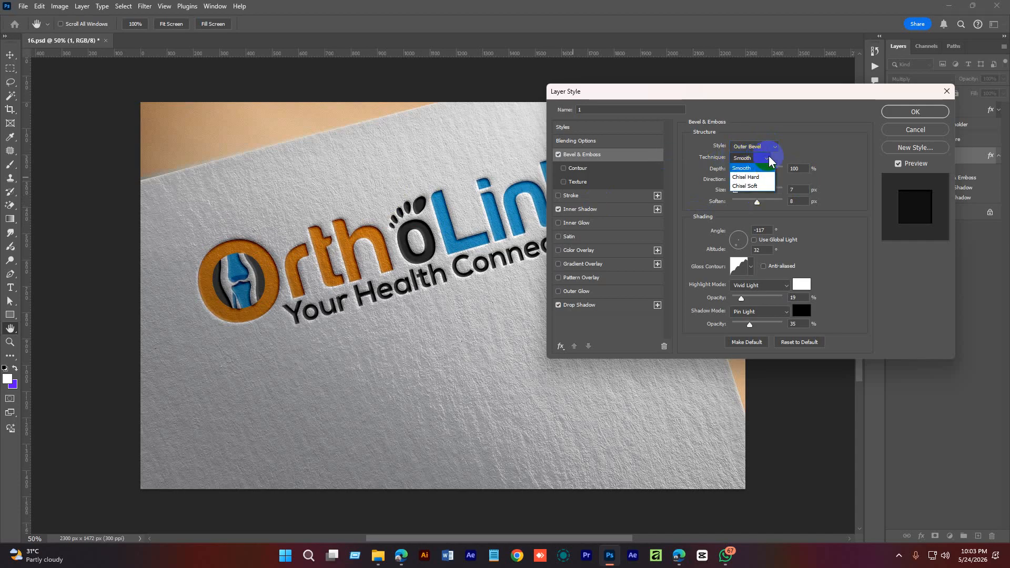
left_click(770, 147)
left_click(770, 147)
left_click(757, 166)
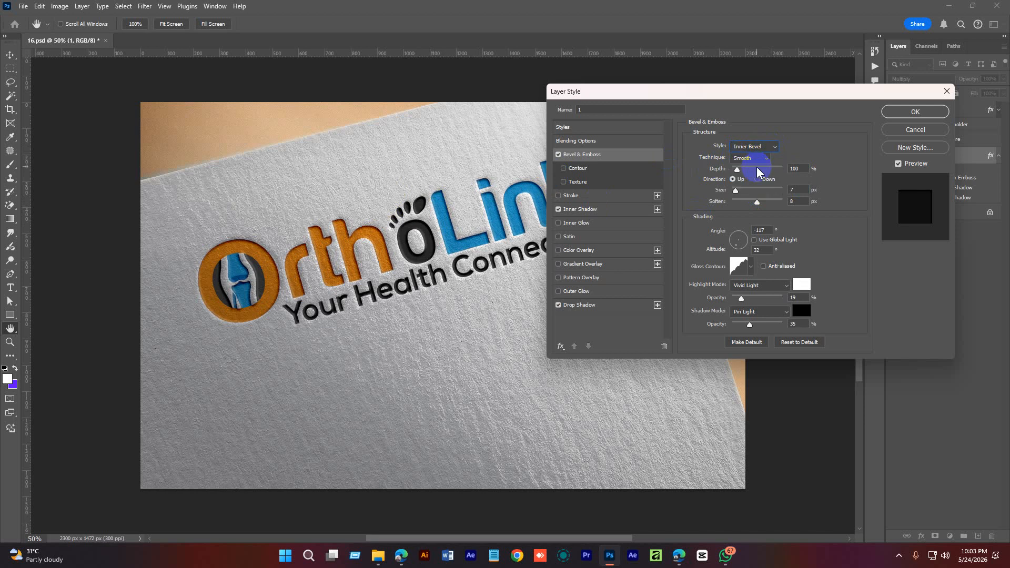
left_click(760, 147)
left_click(814, 130)
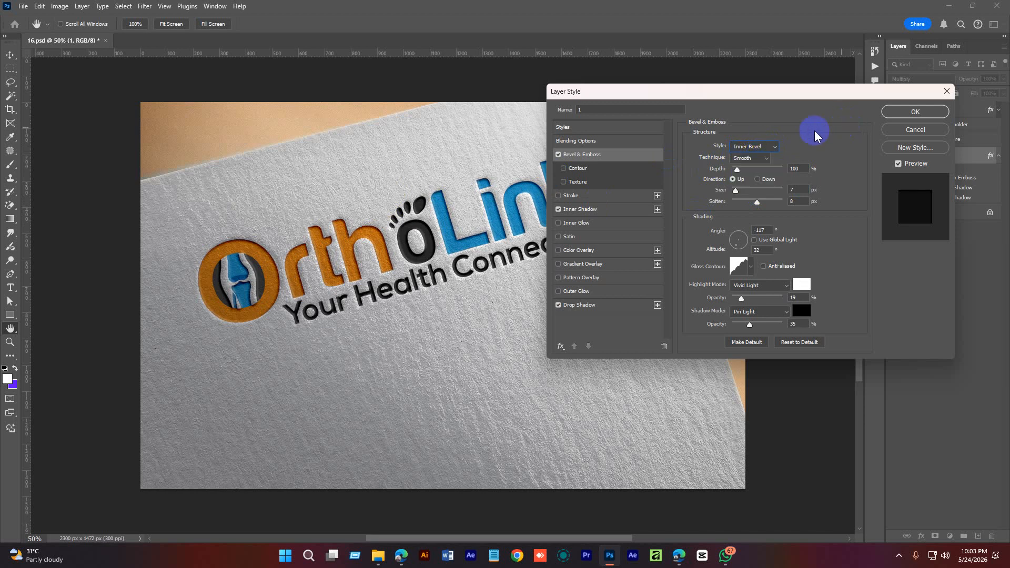
Compare the logo with and without layer 1's Inner Shadow, and set the shadow's opacity to 35%.
left_click(608, 215)
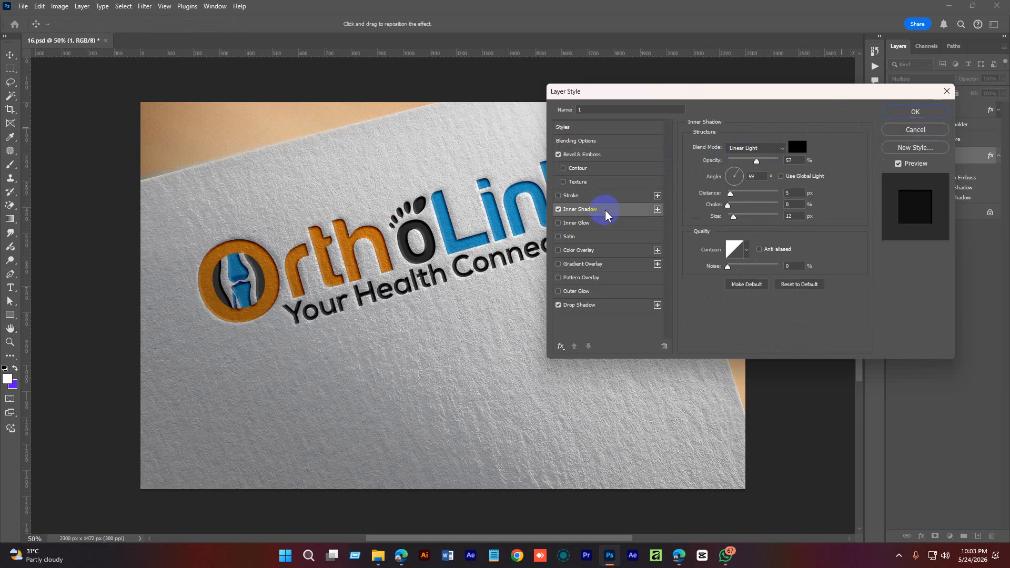
left_click(557, 209)
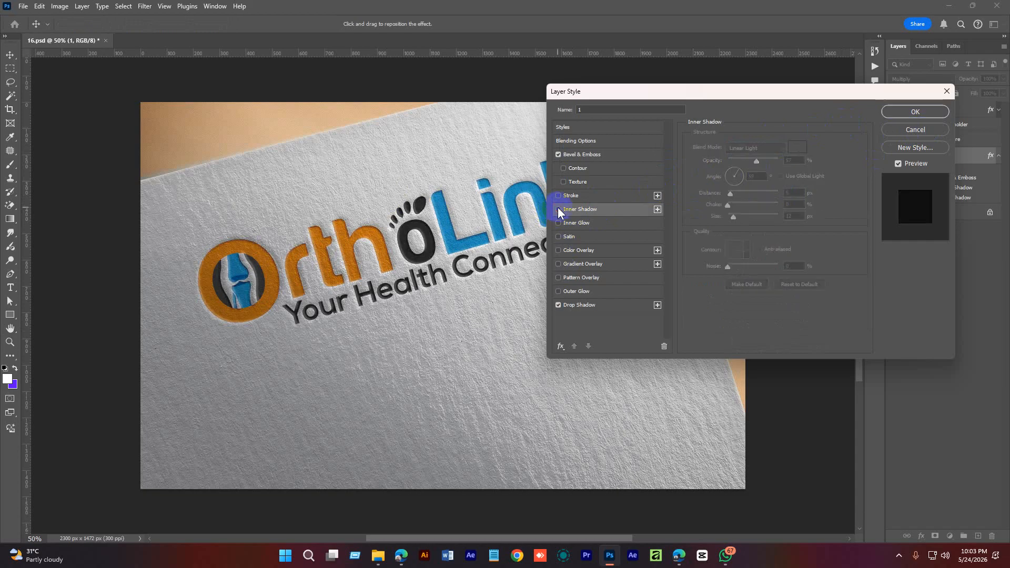
left_click(559, 209)
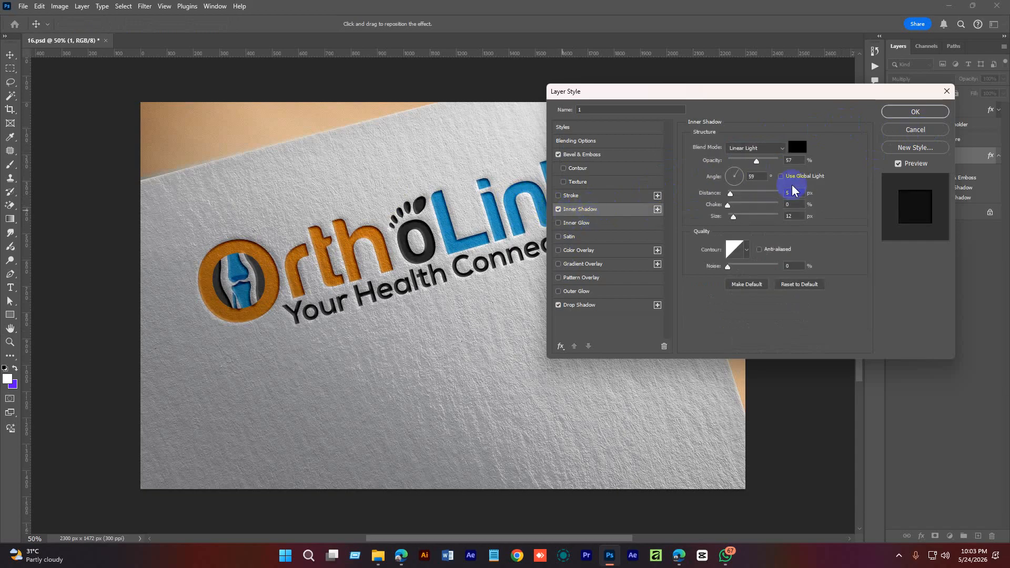
mouse_move(756, 160)
left_mouse_down()
mouse_move(728, 161)
mouse_move(793, 151)
mouse_move(707, 162)
mouse_move(745, 161)
left_mouse_up()
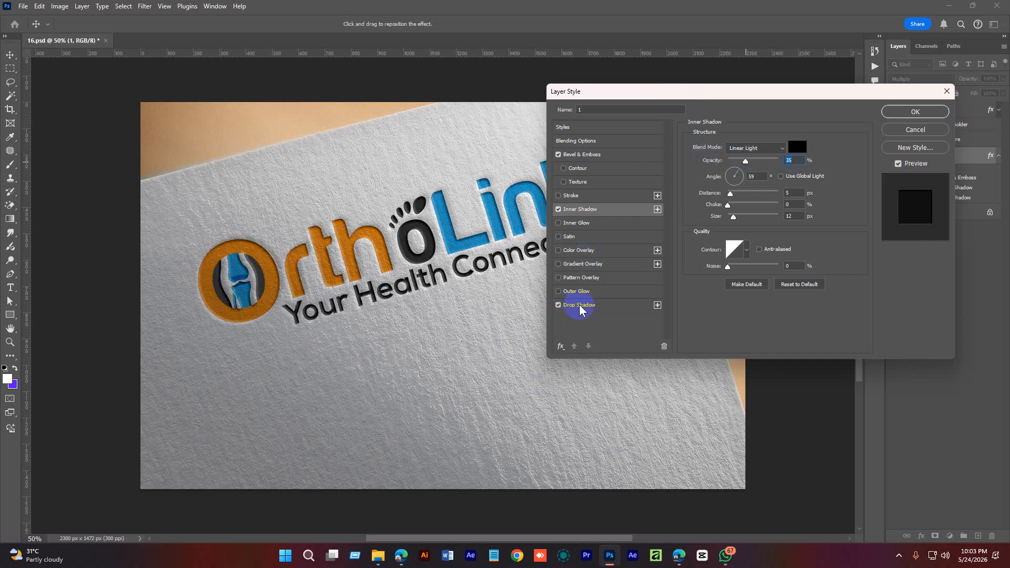
Try a 15% opacity for layer 1's Drop Shadow and discard the layer style changes.
left_click(580, 307)
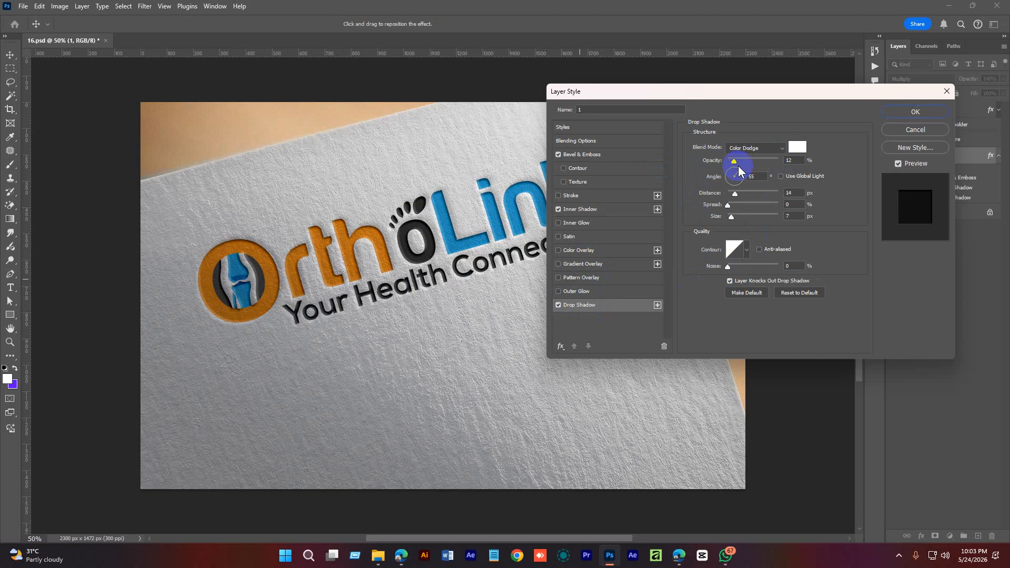
mouse_move(734, 164)
left_mouse_down()
mouse_move(793, 165)
mouse_move(729, 168)
mouse_move(751, 175)
mouse_move(737, 175)
left_mouse_up()
left_click(927, 133)
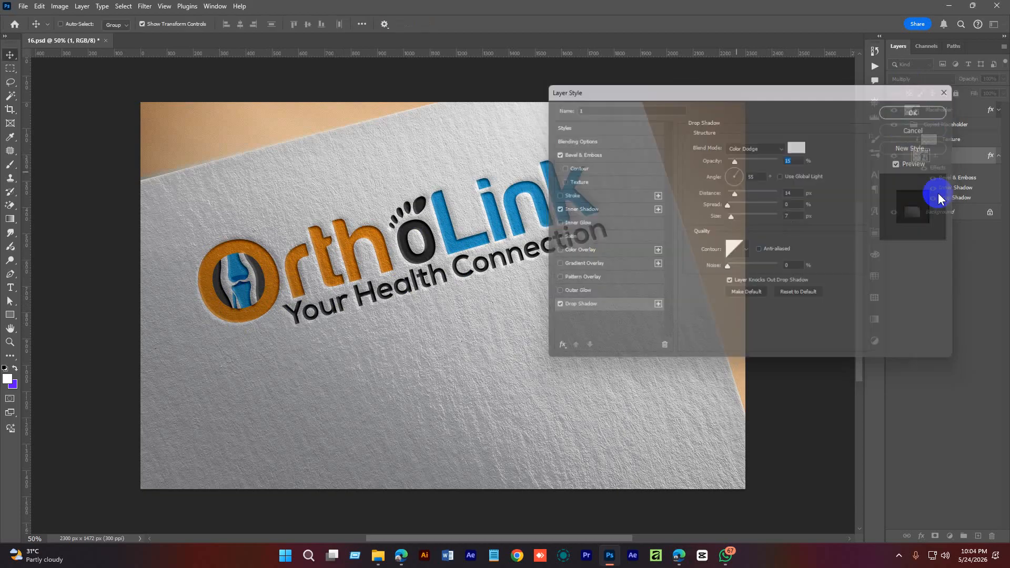
Collapse the open layer group and close 16.psd without saving.
left_click(906, 127)
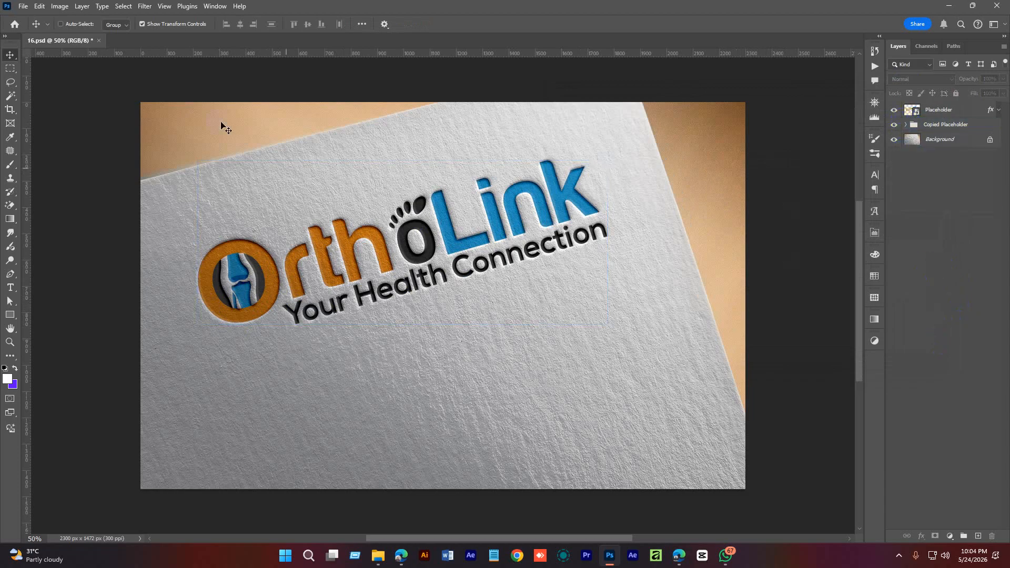
left_click(98, 41)
left_click(507, 205)
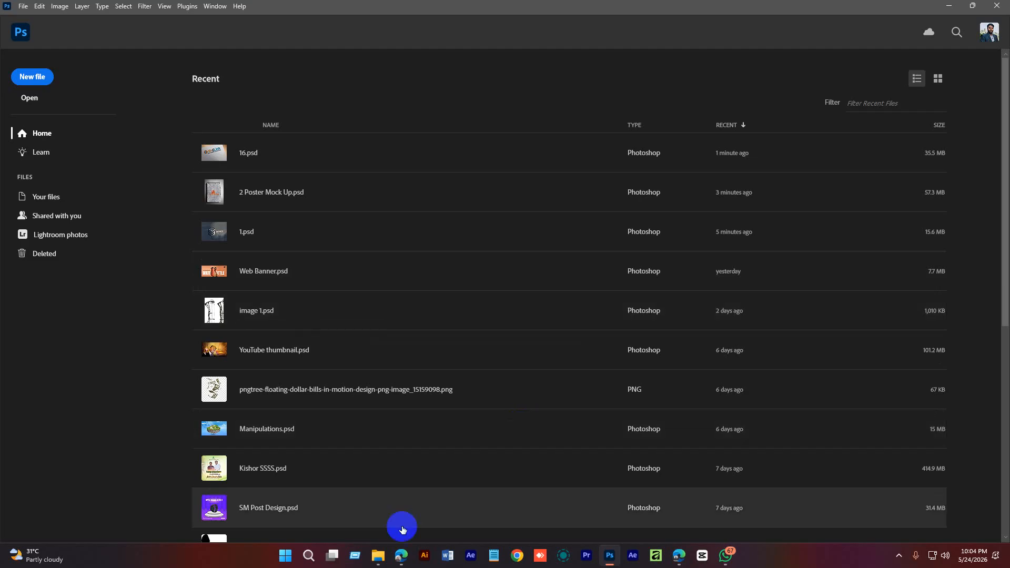
Preview 84 Perspective Business Cards MockUp.jpg from the logo mockup collection folder and close the preview.
left_click(378, 556)
double_click(686, 366)
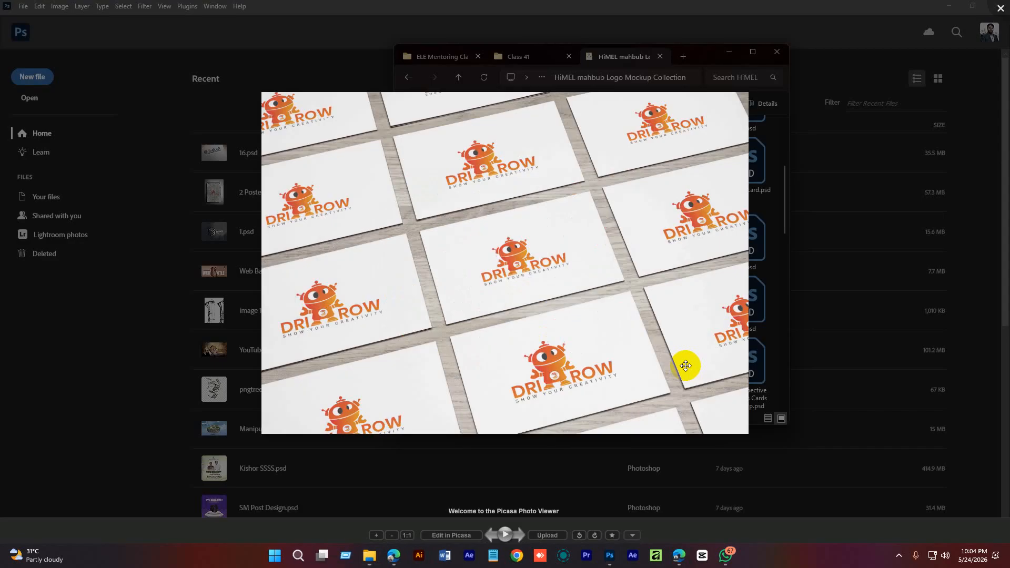
scroll(638, 300, "down", 3)
left_click(958, 30)
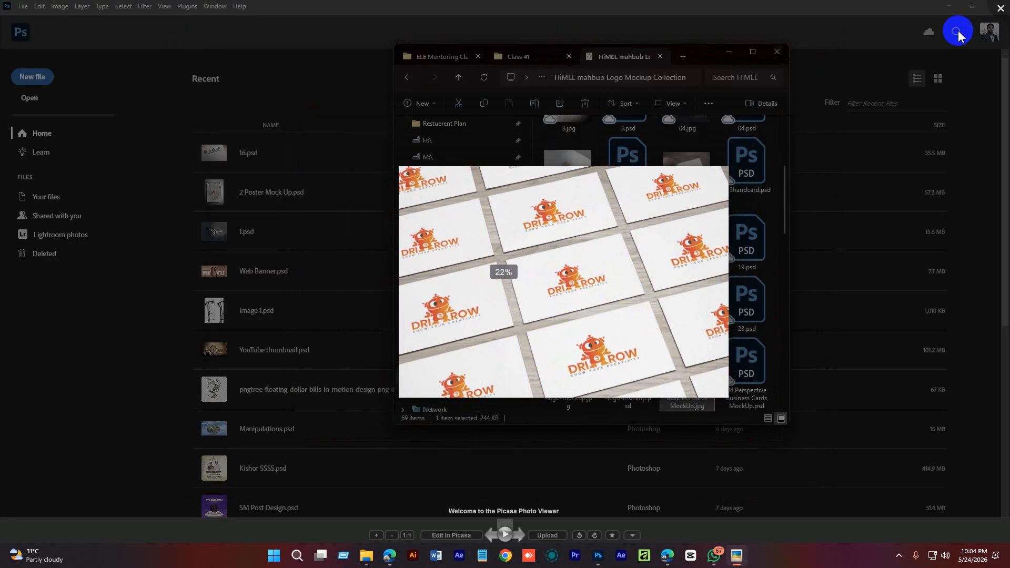
left_click(1000, 8)
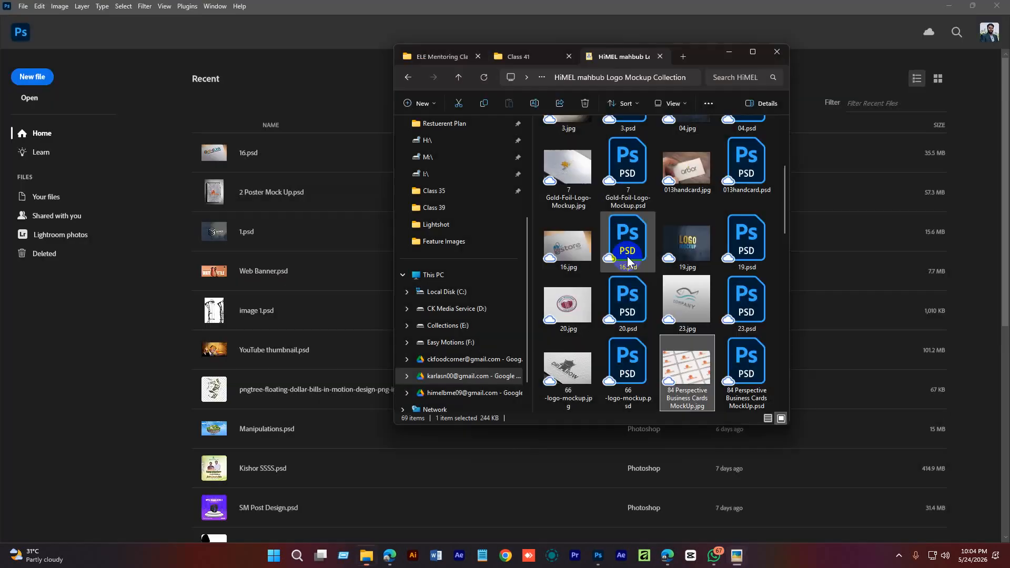
Reopen the preview of 84 Perspective Business Cards MockUp.jpg and examine the cards, their edges and the wood background up close.
double_click(687, 367)
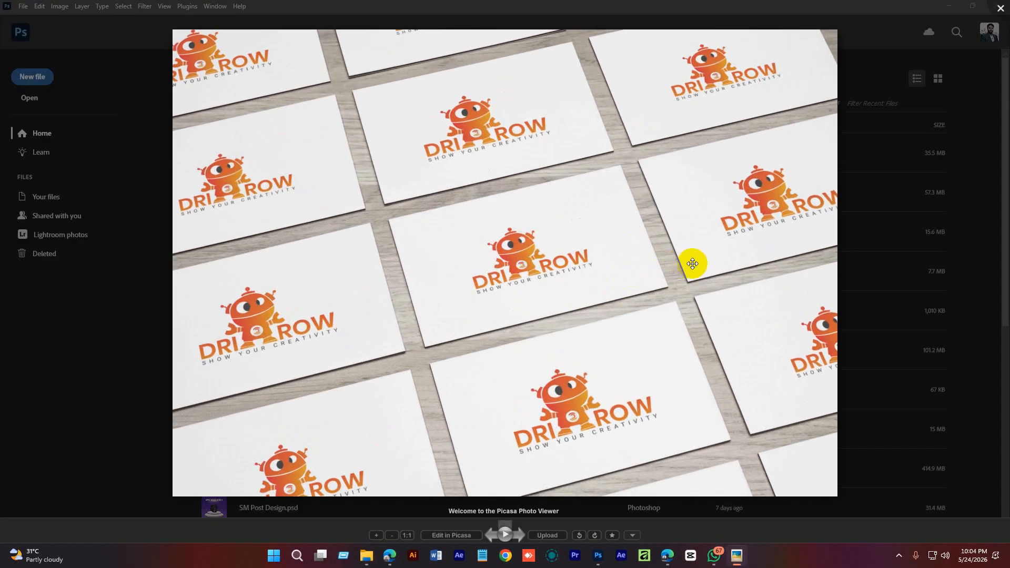
scroll(400, 276, "up", 2)
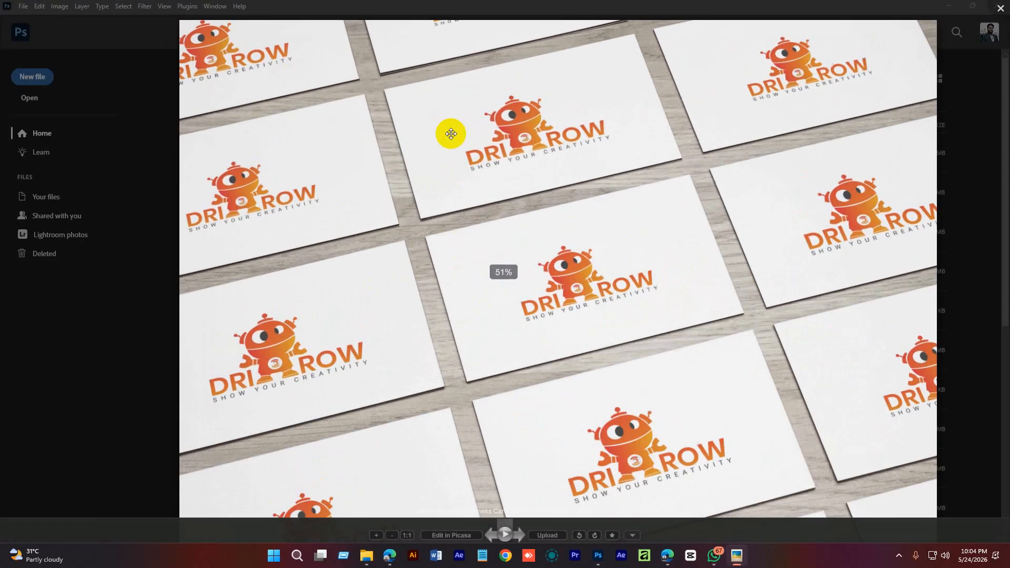
scroll(451, 134, "up", 1)
left_click_drag(521, 148, 493, 192)
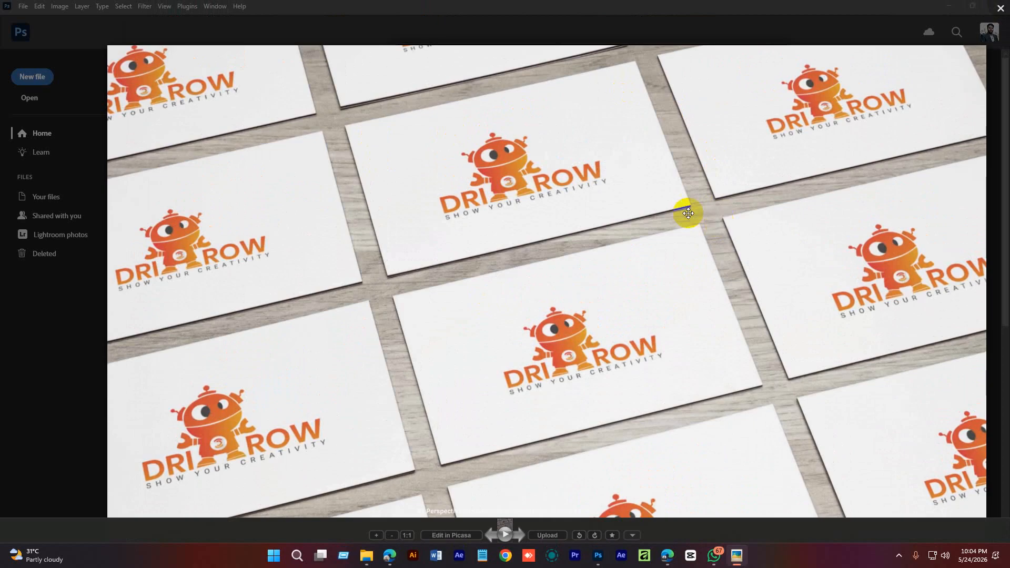
scroll(657, 184, "up", 1)
scroll(368, 203, "up", 1)
scroll(366, 200, "down", 5)
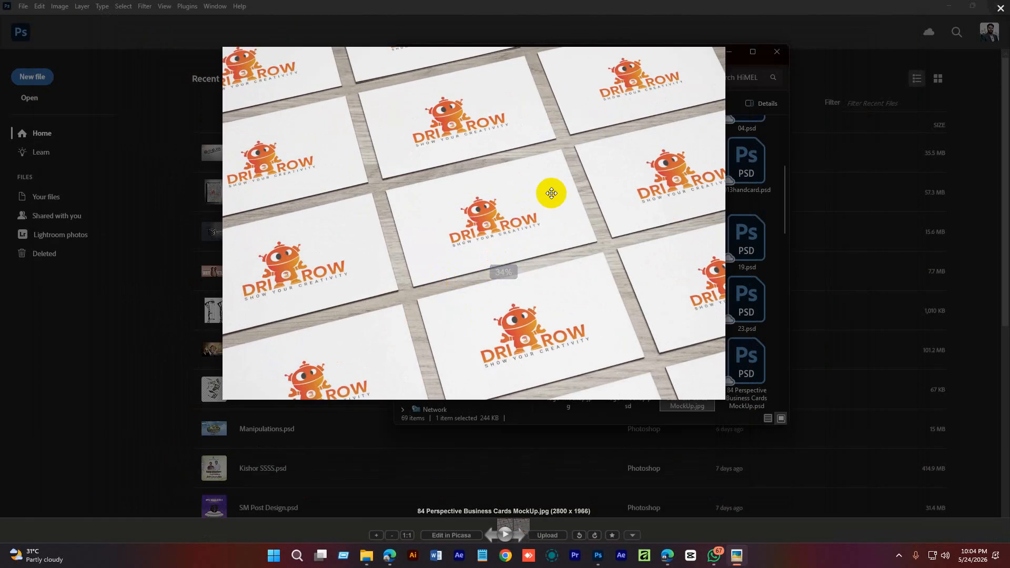
left_click_drag(550, 192, 480, 230)
left_click(1001, 9)
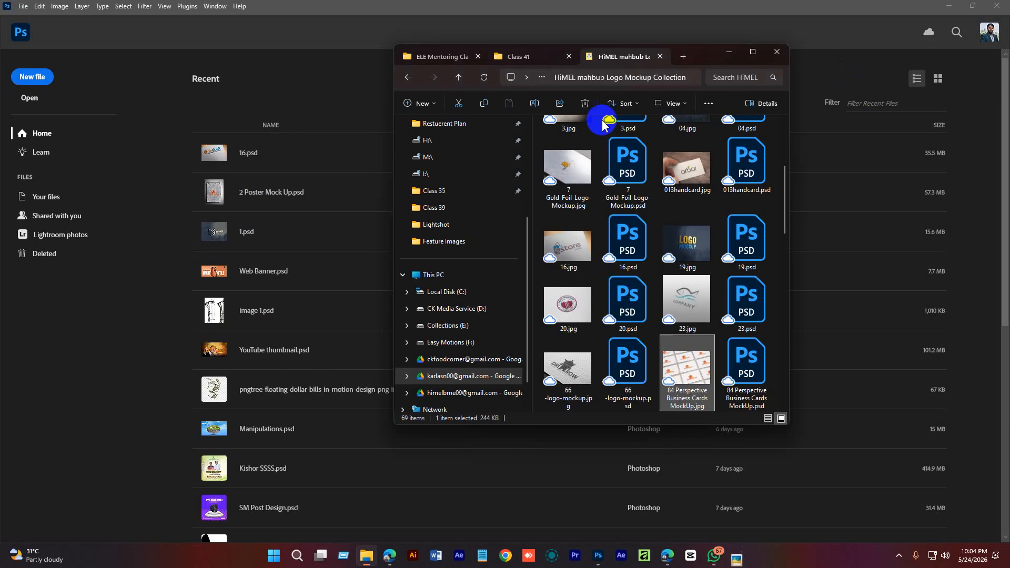
Return to Photoshop and set up a new document named Logo Mockup, 2500 px wide and 1440 px high.
left_click(609, 27)
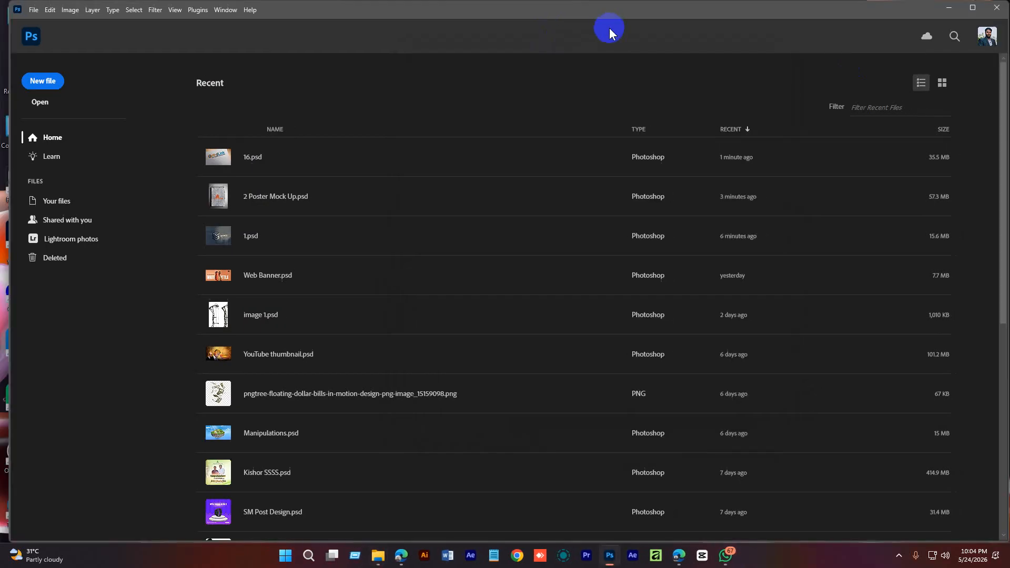
left_click(972, 8)
left_click(32, 76)
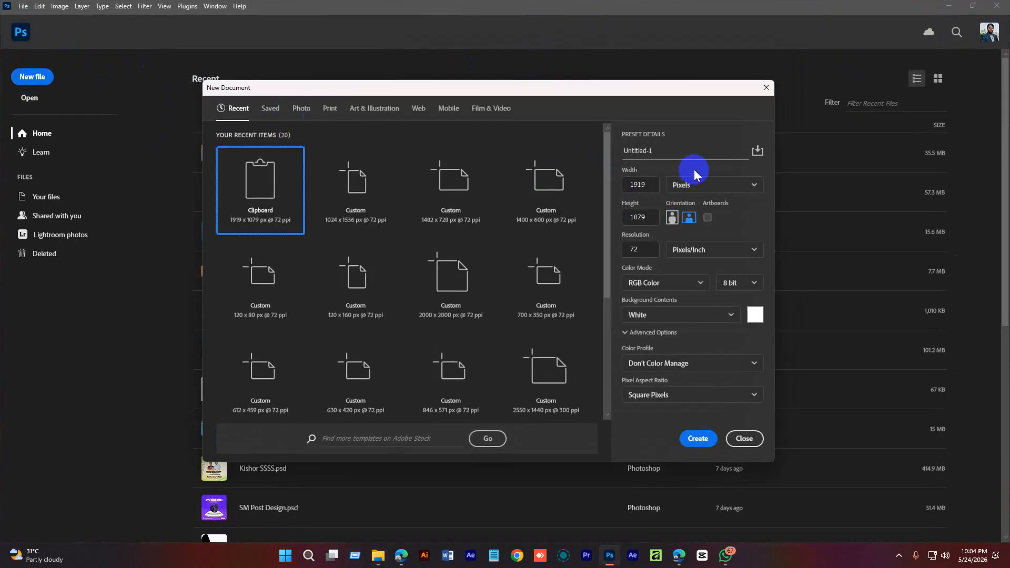
left_click(709, 152)
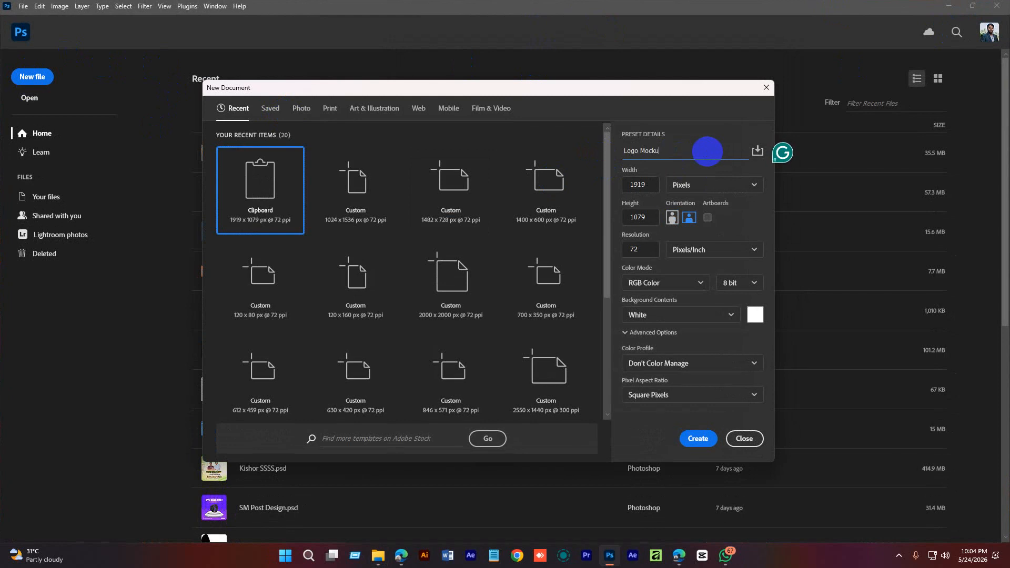
left_click(642, 187)
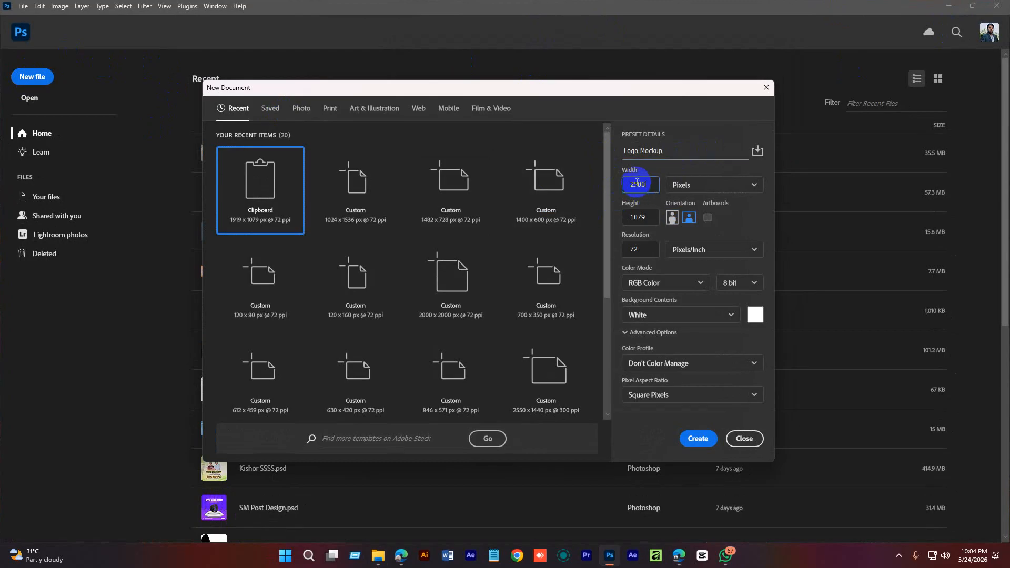
left_click(621, 220)
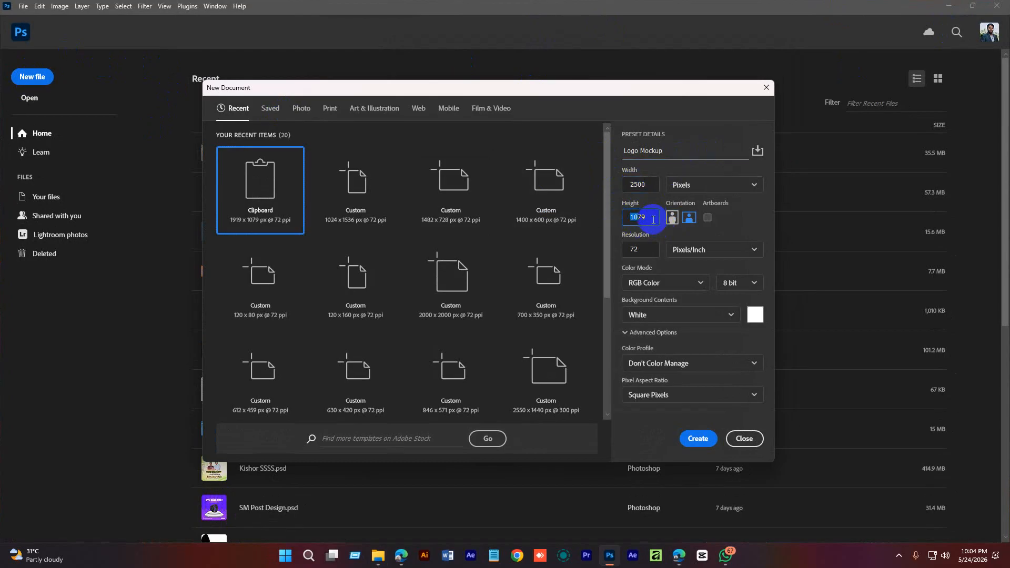
left_click_drag(653, 220, 619, 223)
type("1440")
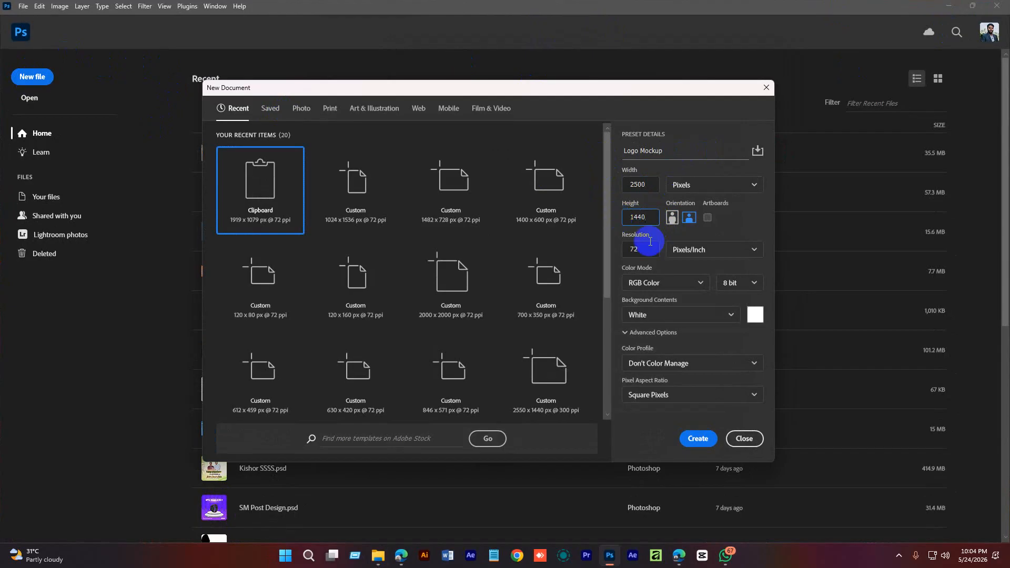
Keep pixels as the unit, extend the document name to Logo Mockup 1, and create the document.
left_click(641, 250)
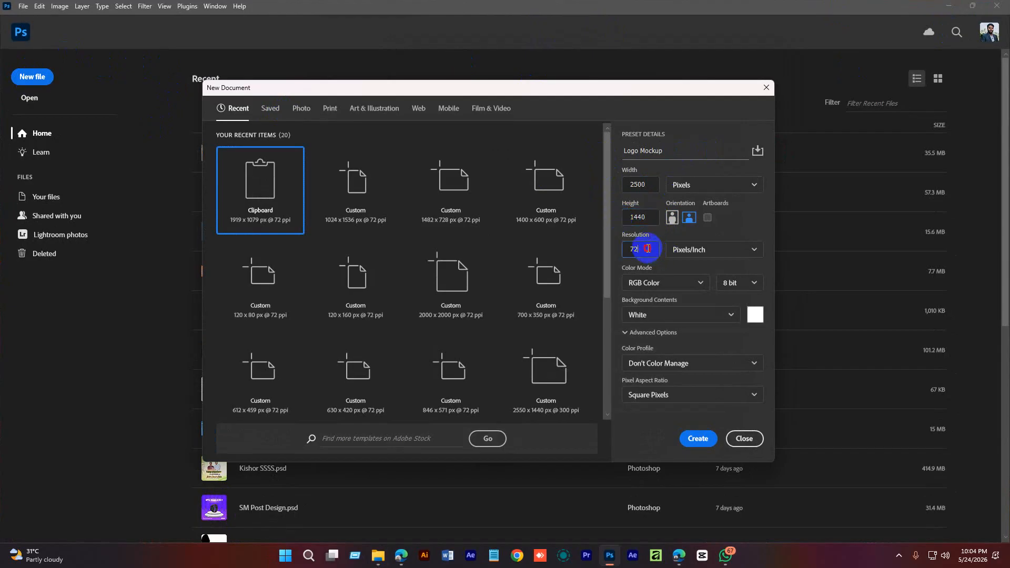
left_click(698, 184)
left_click(689, 203)
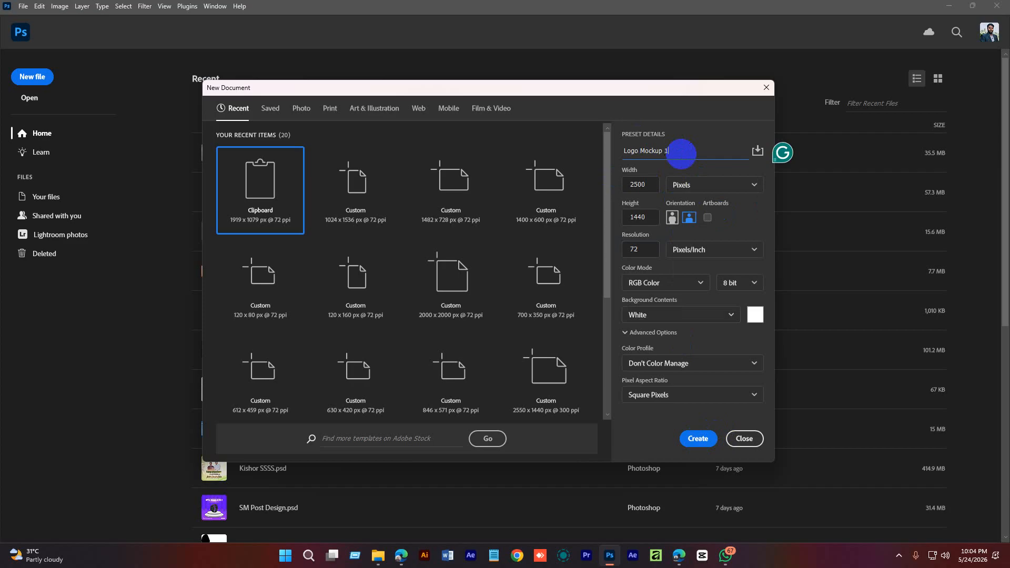
key("Return")
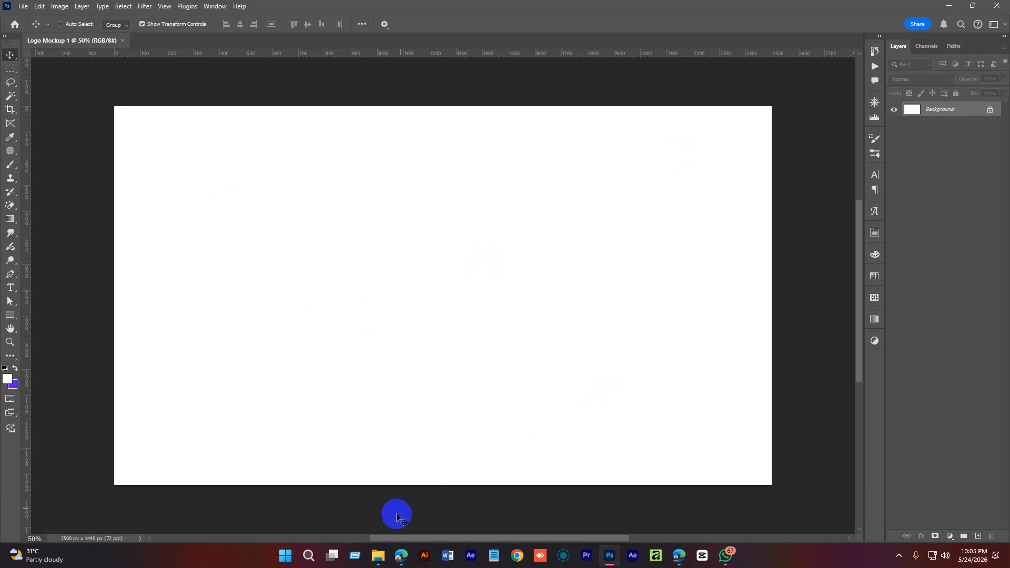
Check the business card arrangement in 84 Perspective Business Cards MockUp.jpg once more and close the preview.
left_click(377, 556)
double_click(705, 362)
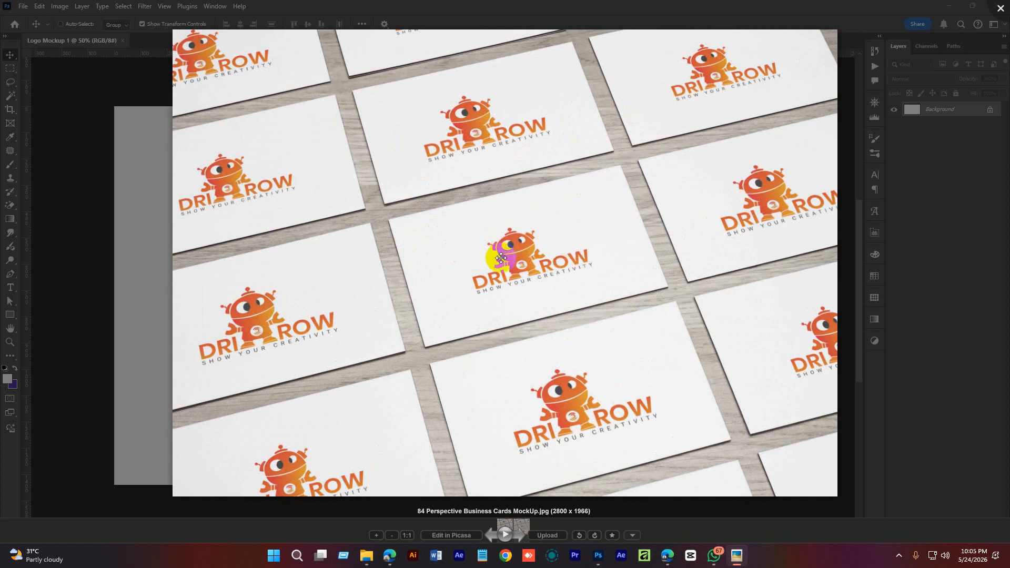
left_click(1000, 8)
Switch to the web browser, maximize its window, and search for "wood texture".
mouse_move(680, 557)
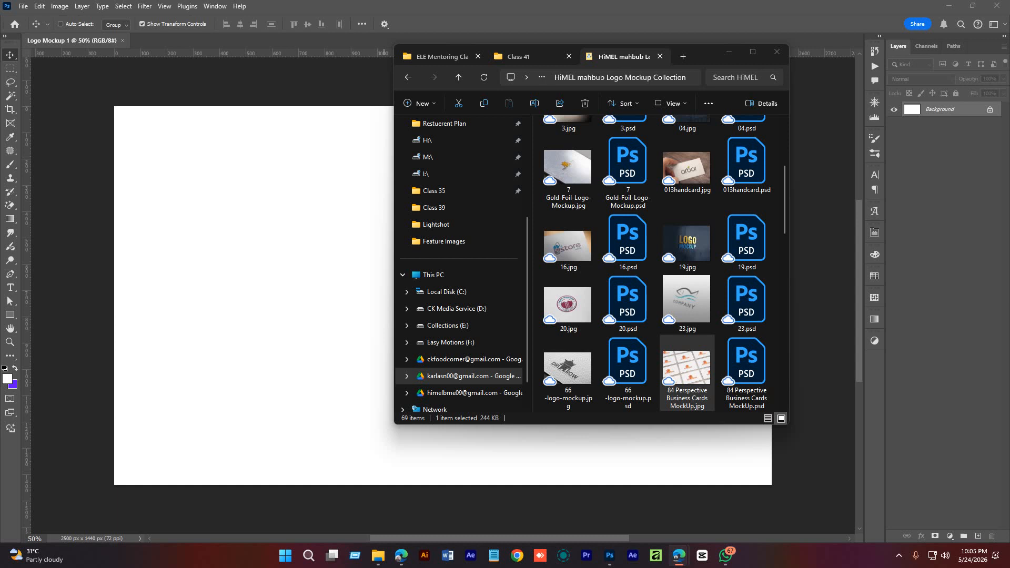
left_click_drag(384, 1, 377, 117)
left_click(617, 123)
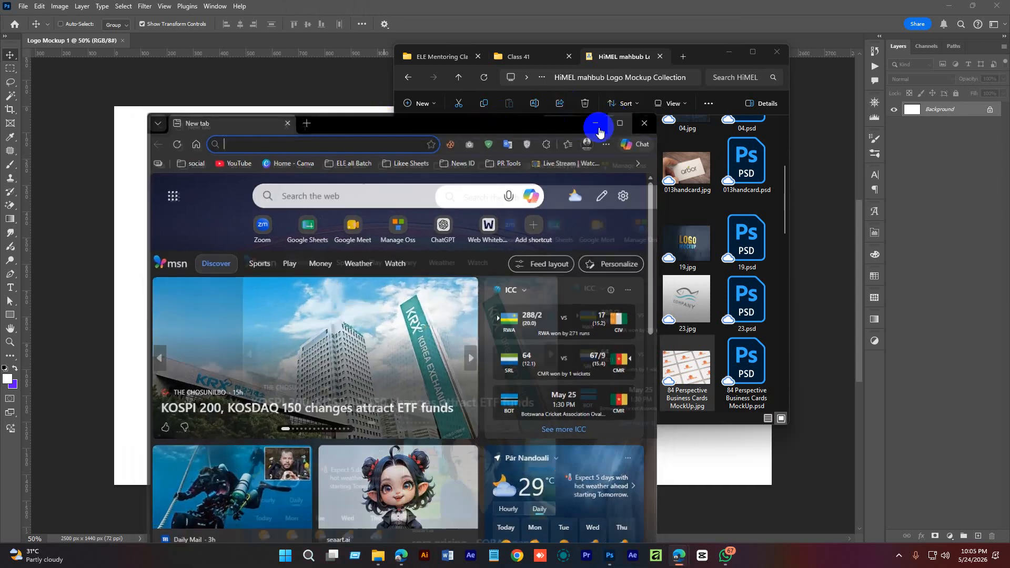
left_click(375, 90)
type("wood texture")
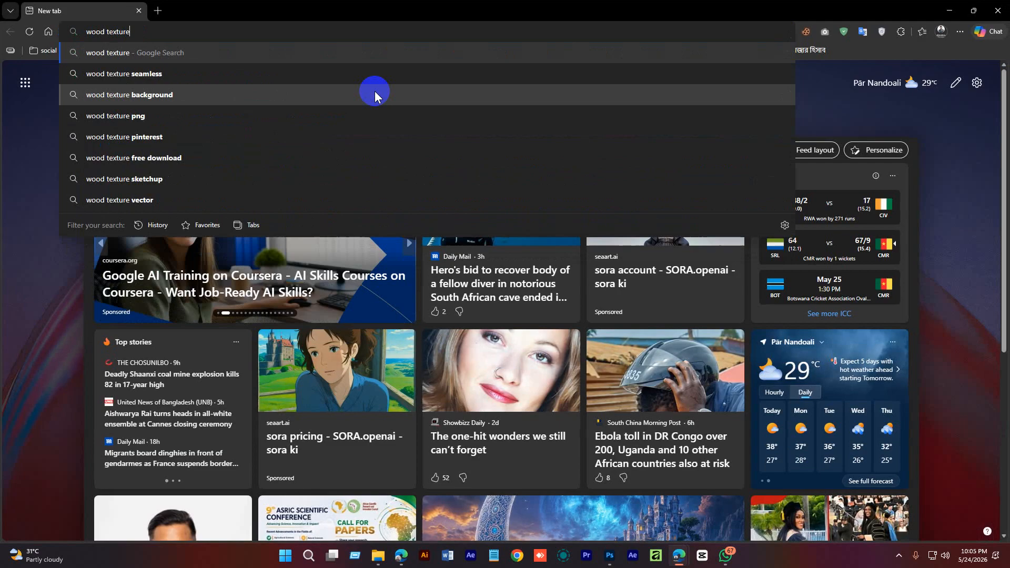
key("Return")
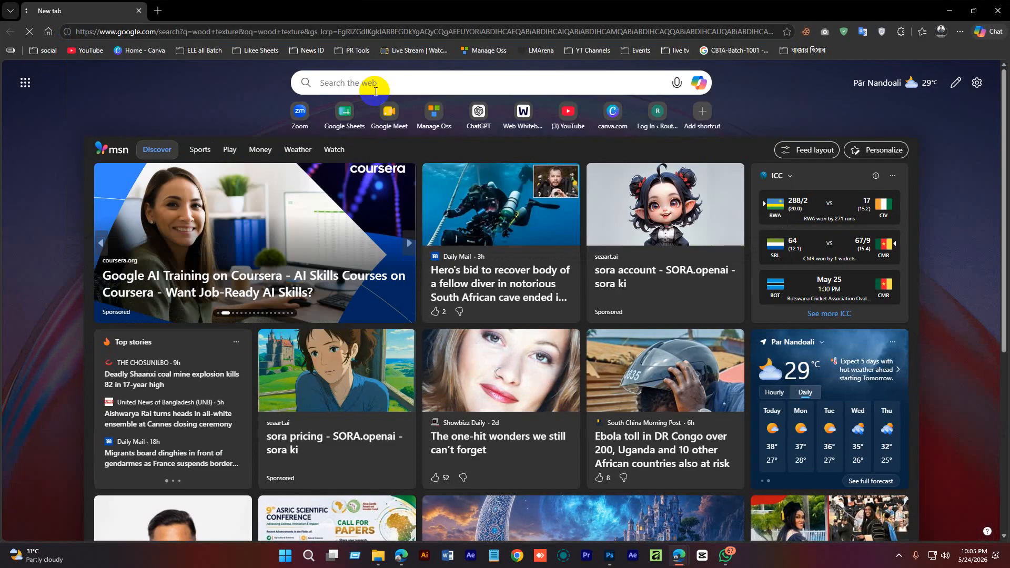
Refine the search to "wood texture background" and show only image results.
left_click(178, 91)
type("backgr")
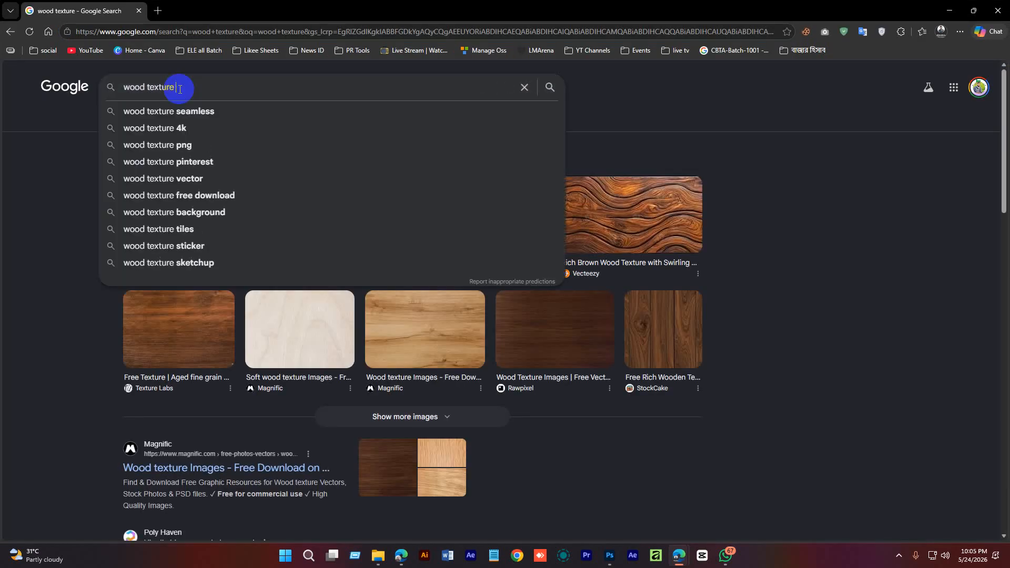
type("ound")
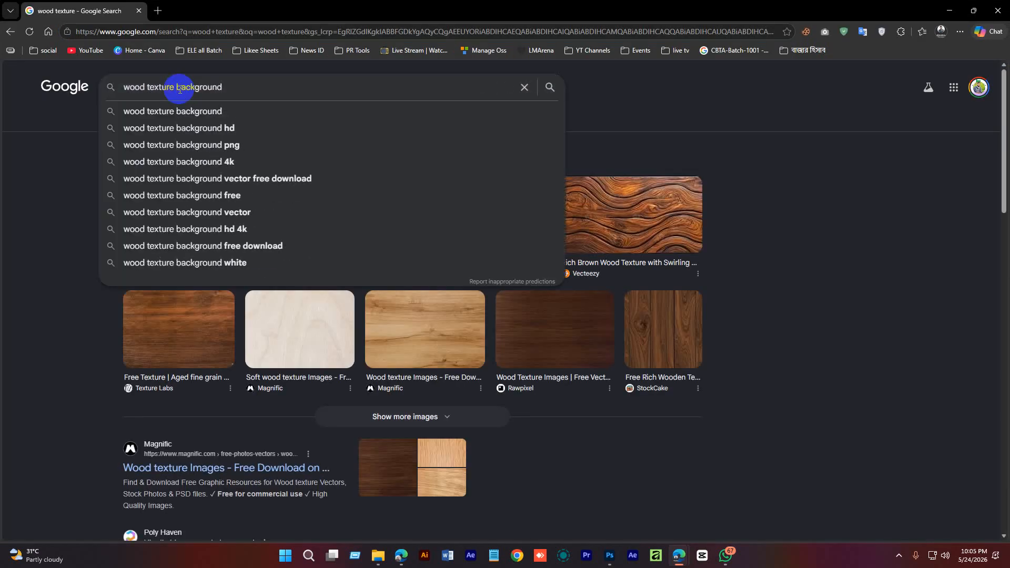
key("Return")
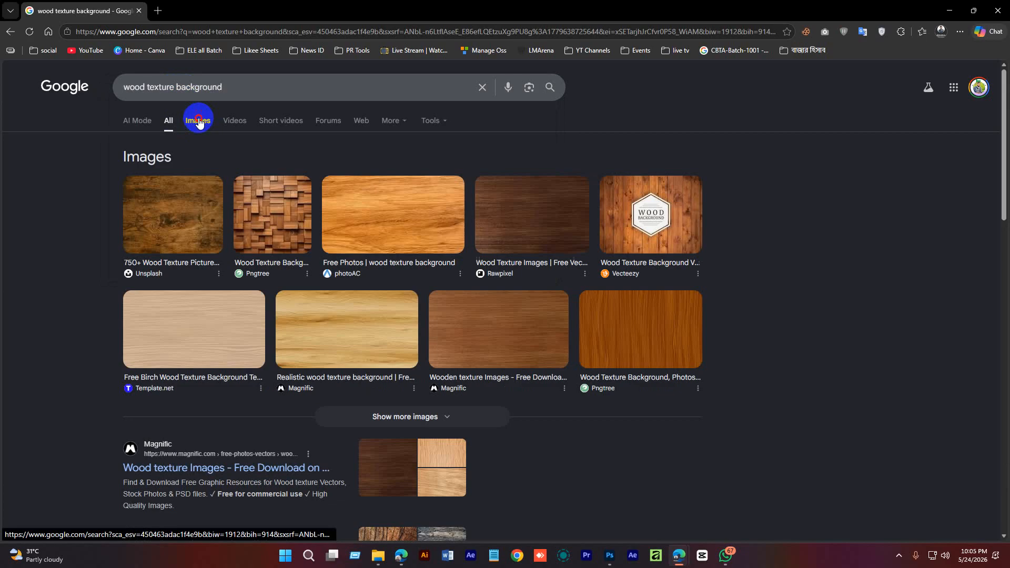
left_click(202, 118)
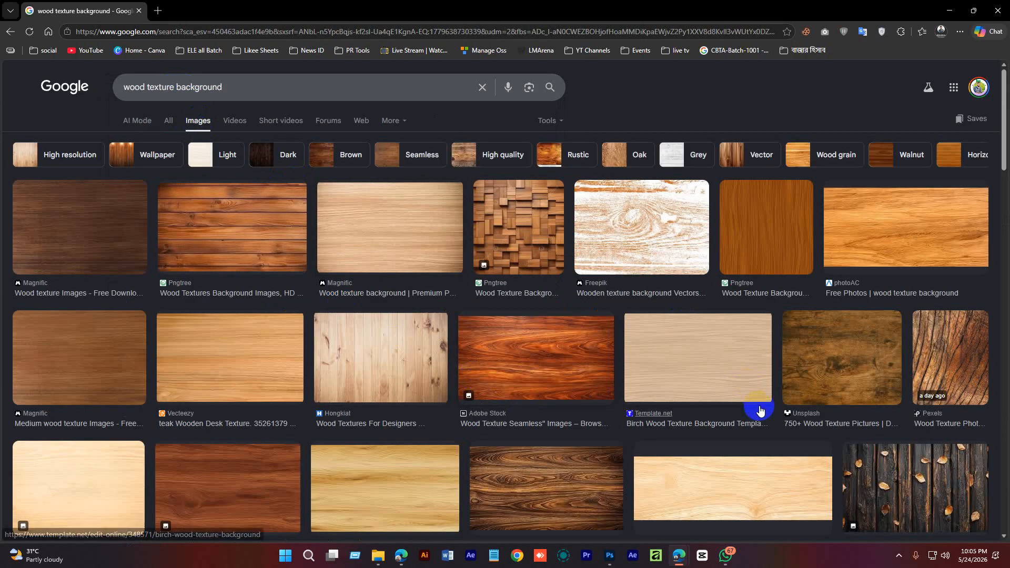
Open the birch wood texture result from Template.net and choose the related beige wood texture from Vecteezy.
scroll(757, 410, "down", 2)
scroll(760, 410, "up", 2)
left_click(712, 402)
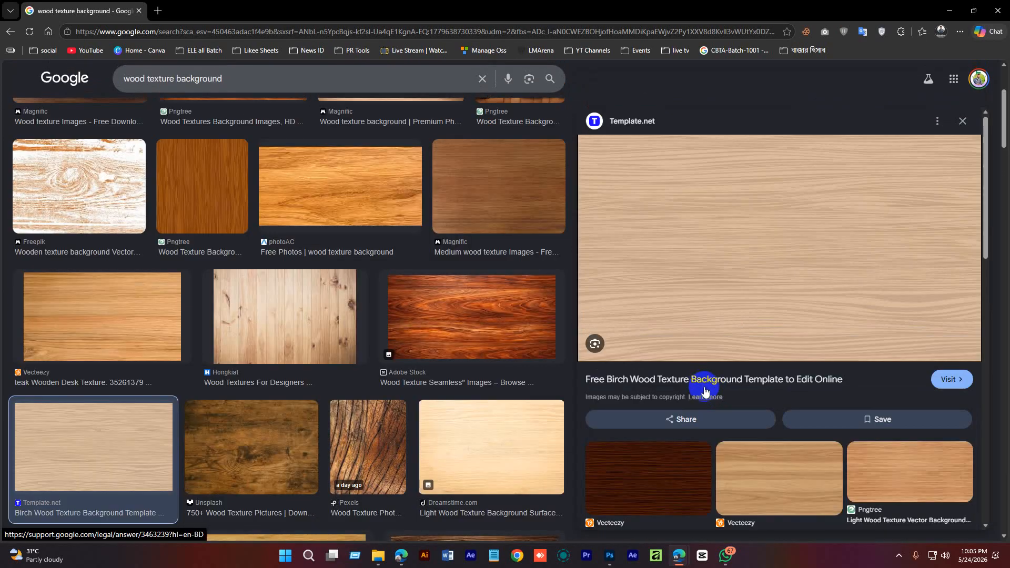
scroll(716, 375, "down", 5)
left_click(766, 338)
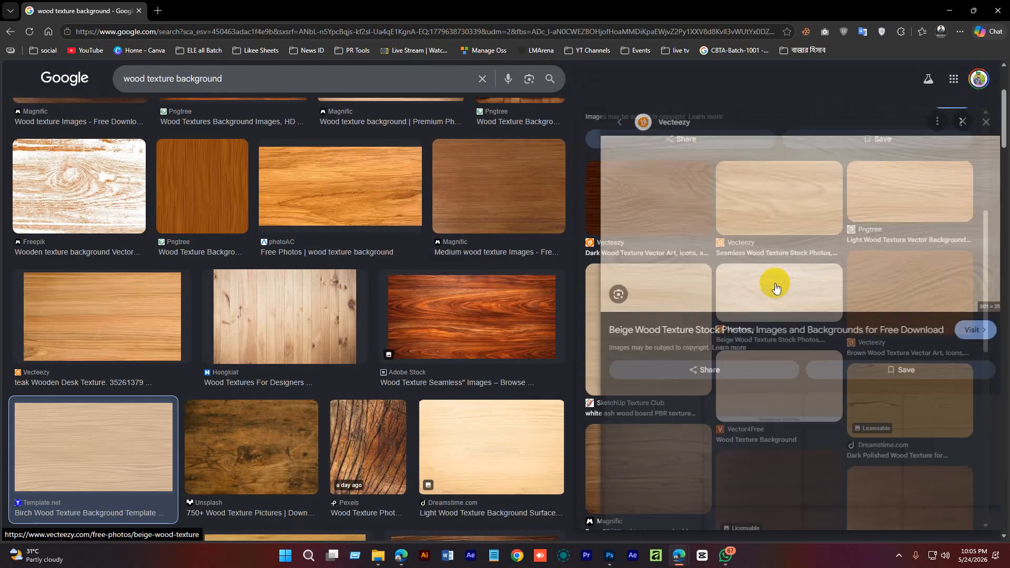
Copy the beige wood texture image and paste it into the Logo Mockup 1 document in Photoshop.
right_click(743, 192)
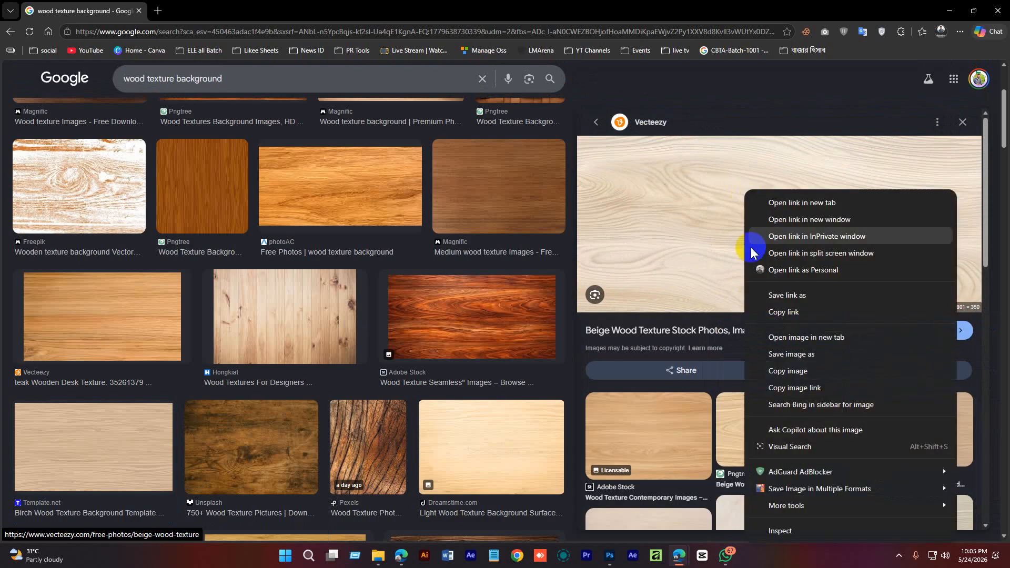
left_click(795, 369)
right_click(735, 187)
left_click(772, 359)
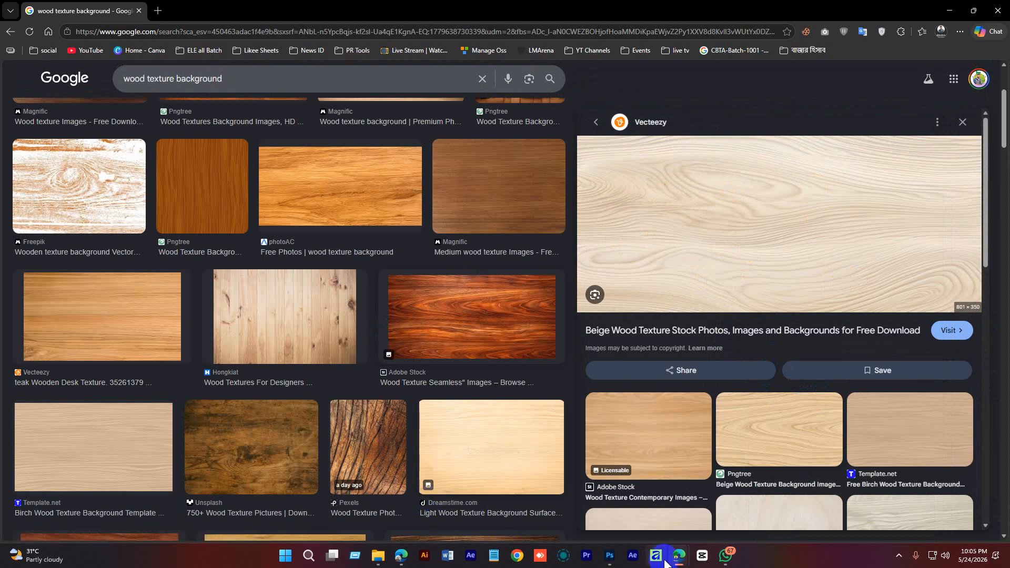
left_click(609, 555)
key("ctrl+v")
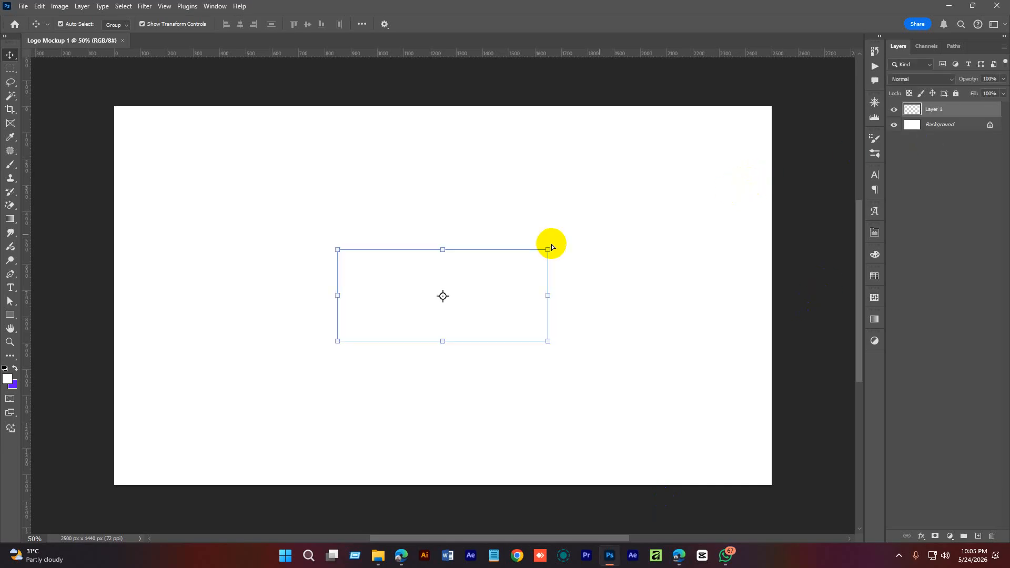
Convert the pasted wood texture layer to a smart object and enlarge it to about 301% wide and 376% high.
right_click(965, 108)
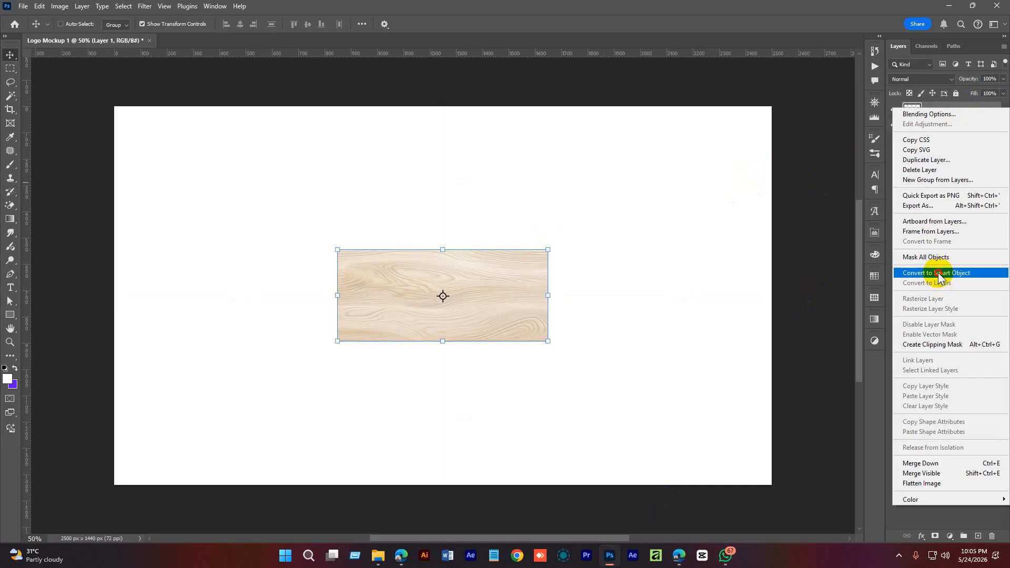
left_click(936, 273)
key("ctrl+t")
left_click_drag(547, 295, 757, 349)
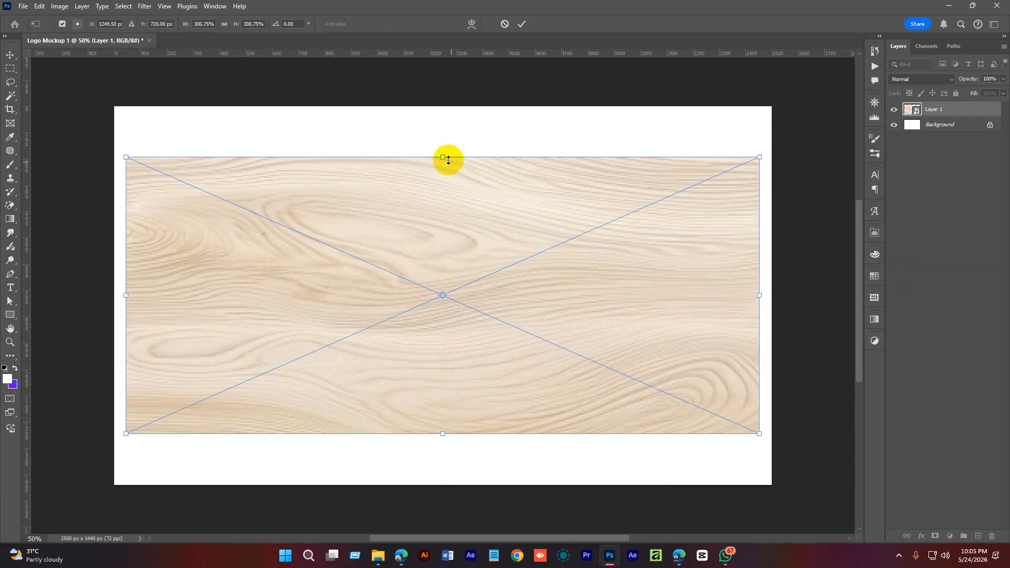
left_click_drag(443, 157, 442, 123)
left_click(536, 220, "alt")
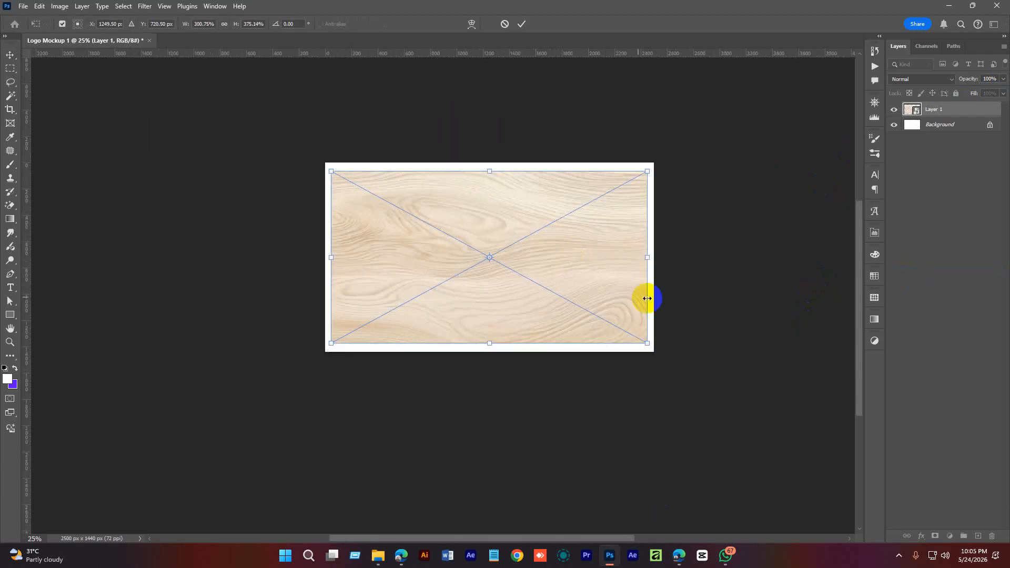
Stretch the wood texture beyond all canvas edges, to about 478% wide and 657% high, and rotate it about 15°.
mouse_move(648, 258)
left_mouse_down()
mouse_move(717, 275)
mouse_move(642, 272)
left_mouse_up()
left_click_drag(700, 151, 744, 171)
left_click_drag(509, 127, 533, 109)
left_click_drag(553, 198, 542, 204)
left_click_drag(725, 169, 737, 163)
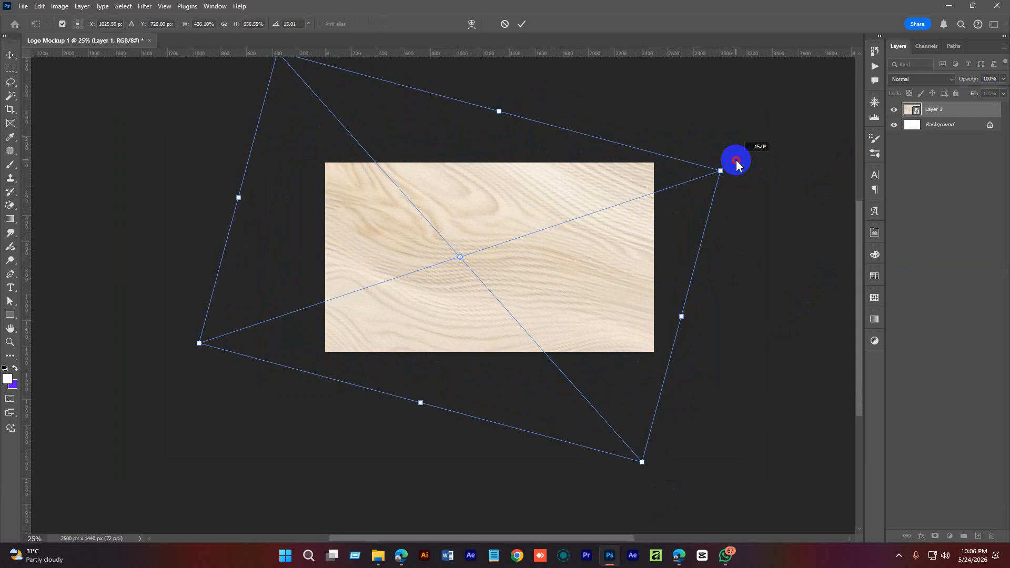
left_click_drag(684, 317, 706, 323)
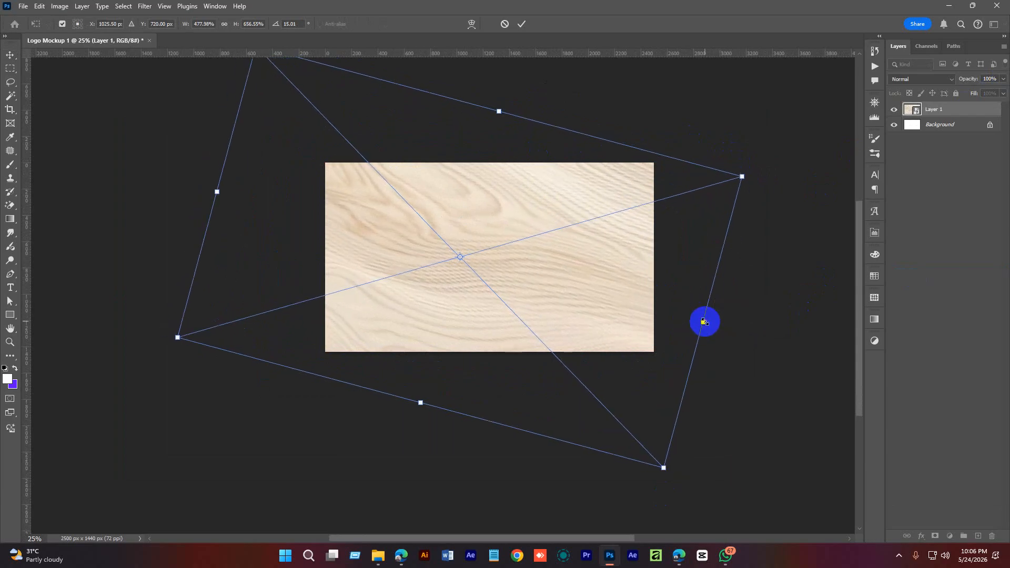
key("Return")
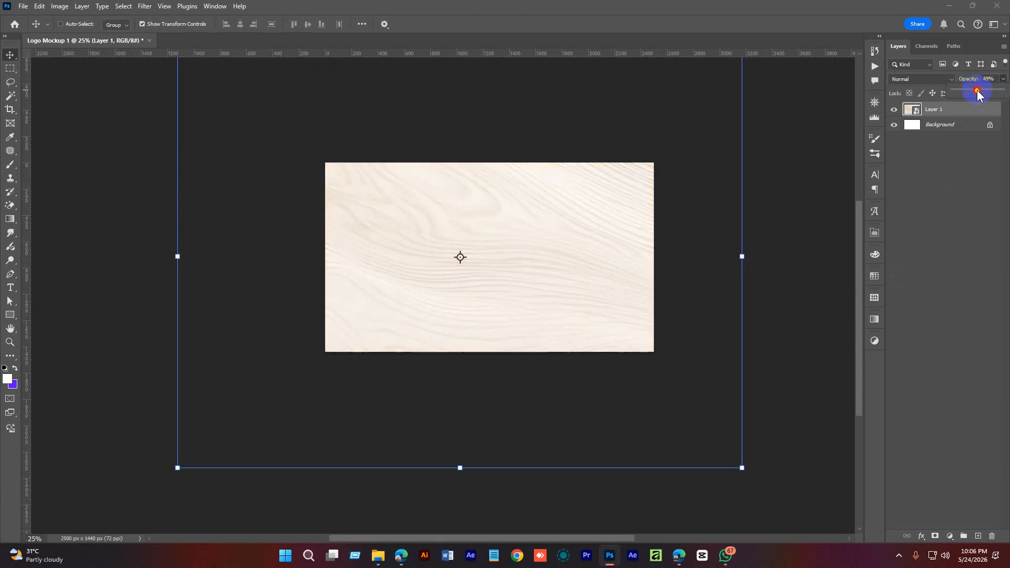
Set the wood texture layer's opacity to 60%.
left_click(991, 76)
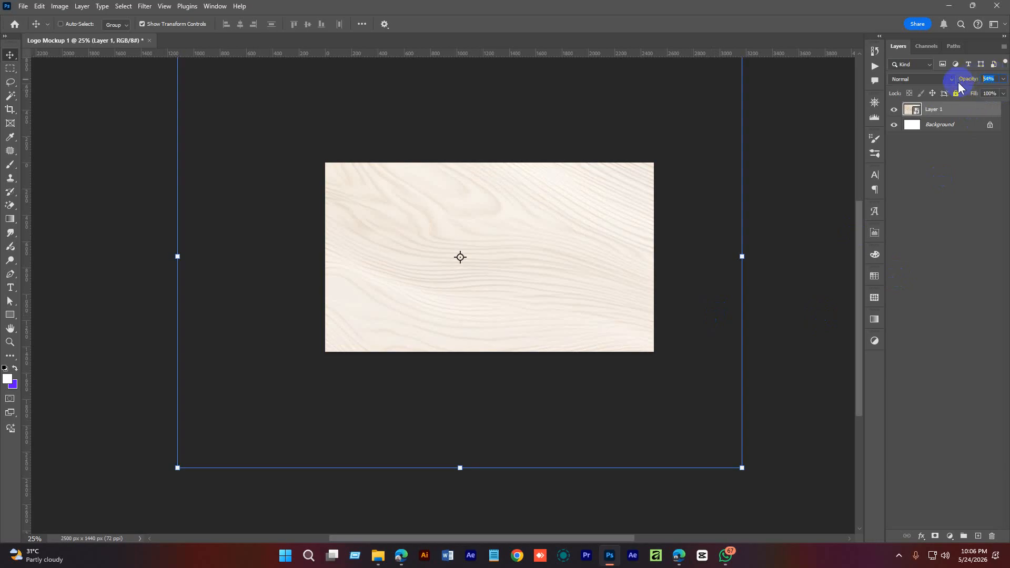
type("60")
key("Return")
left_click(959, 256)
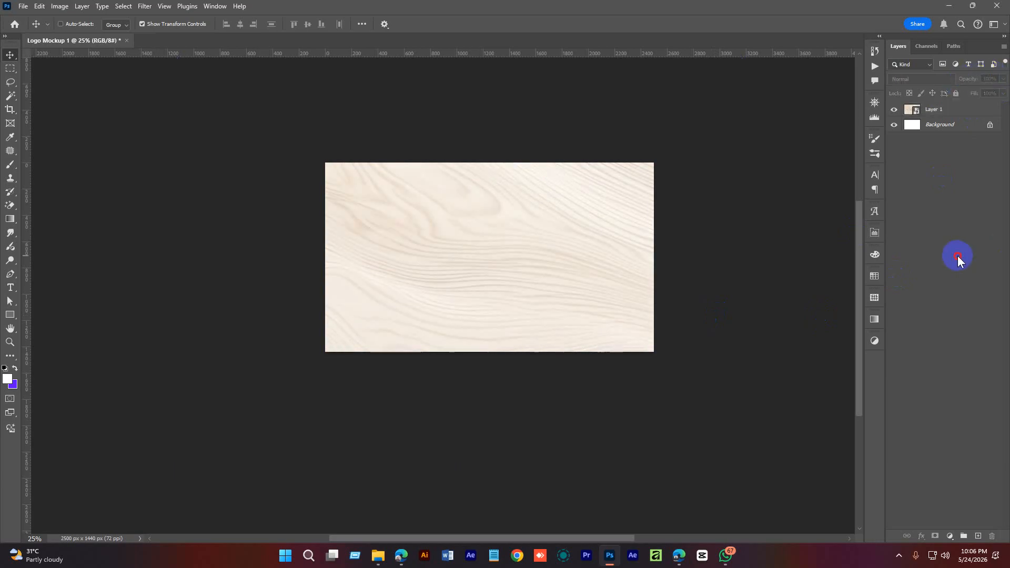
left_click_drag(512, 259, 518, 262)
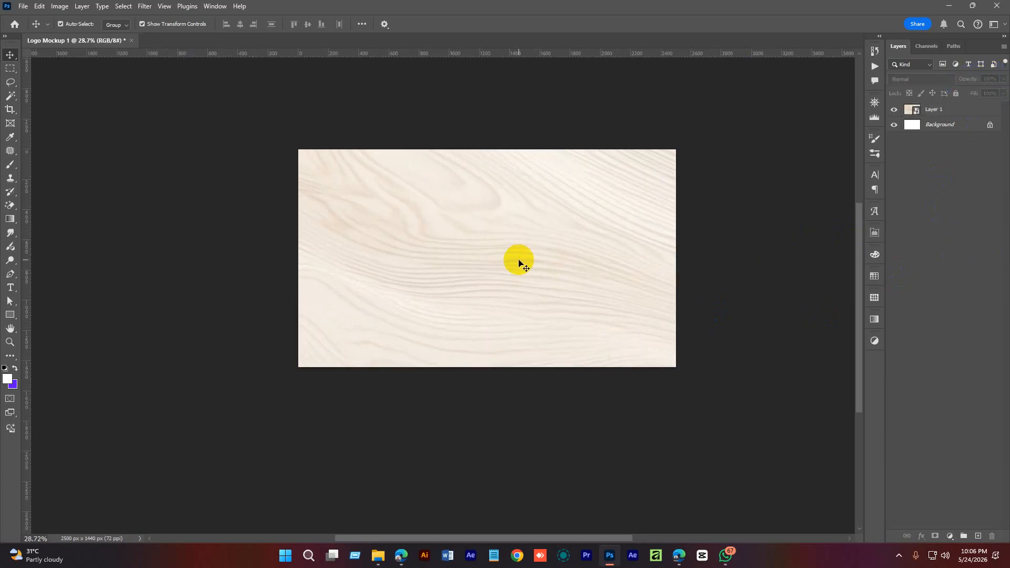
Save the document as Logo Mockup 1.psd in a new folder named Class 42 inside Batch 5.
key("ctrl+s")
left_click(409, 61)
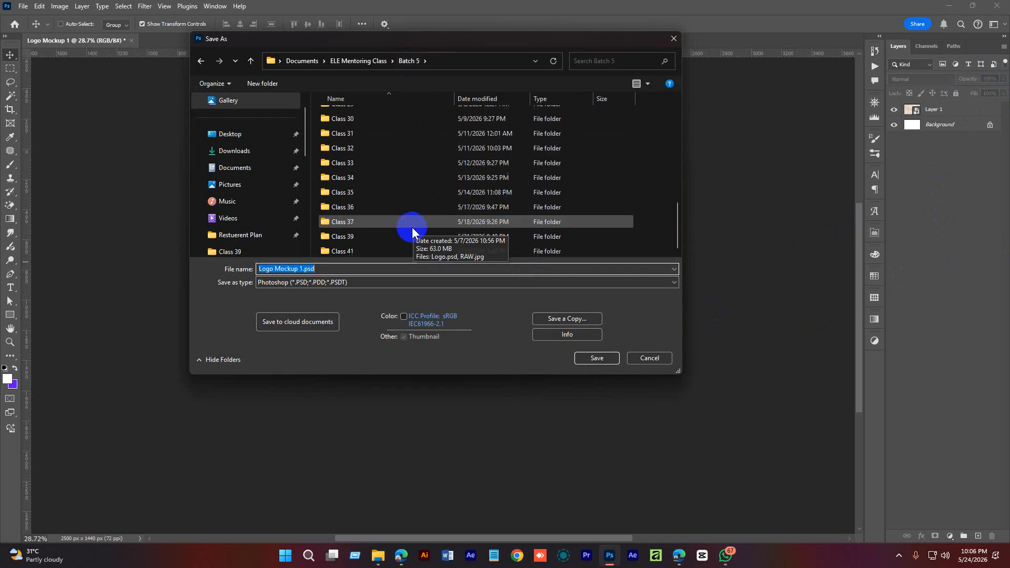
key("ctrl+shift+n")
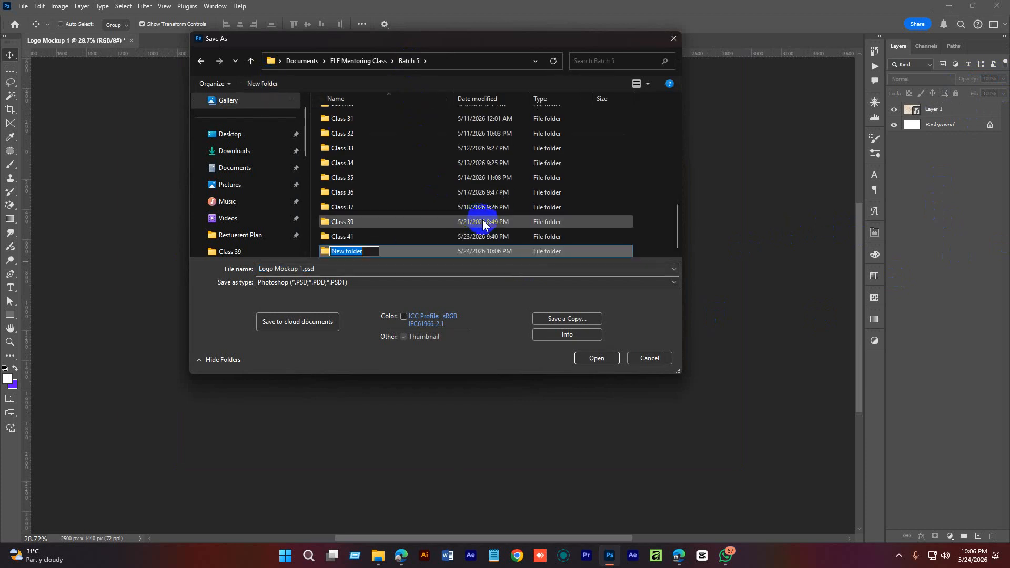
type("Class")
type("42")
key("Return")
key("Return")
left_click(597, 358)
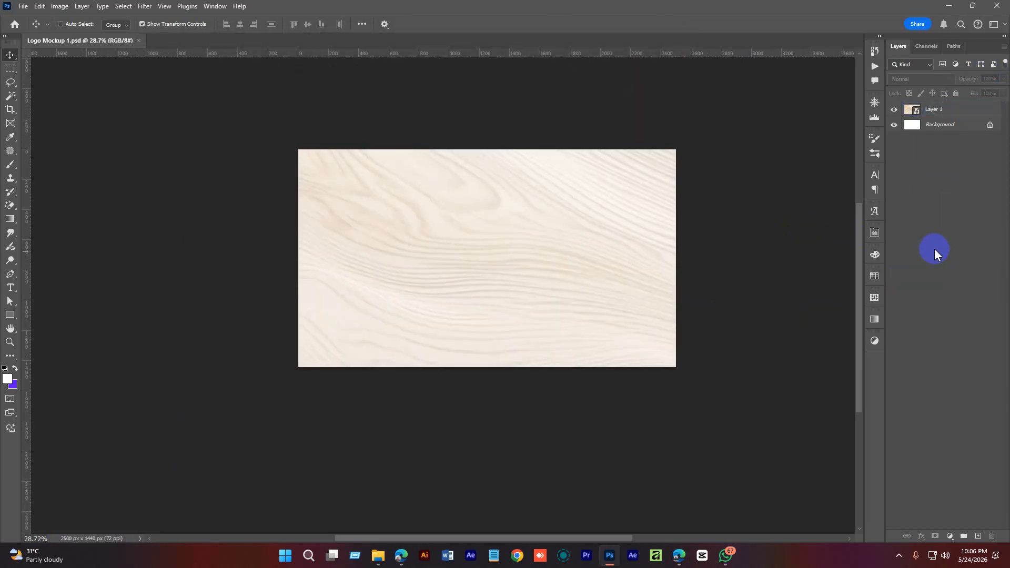
left_click(543, 194)
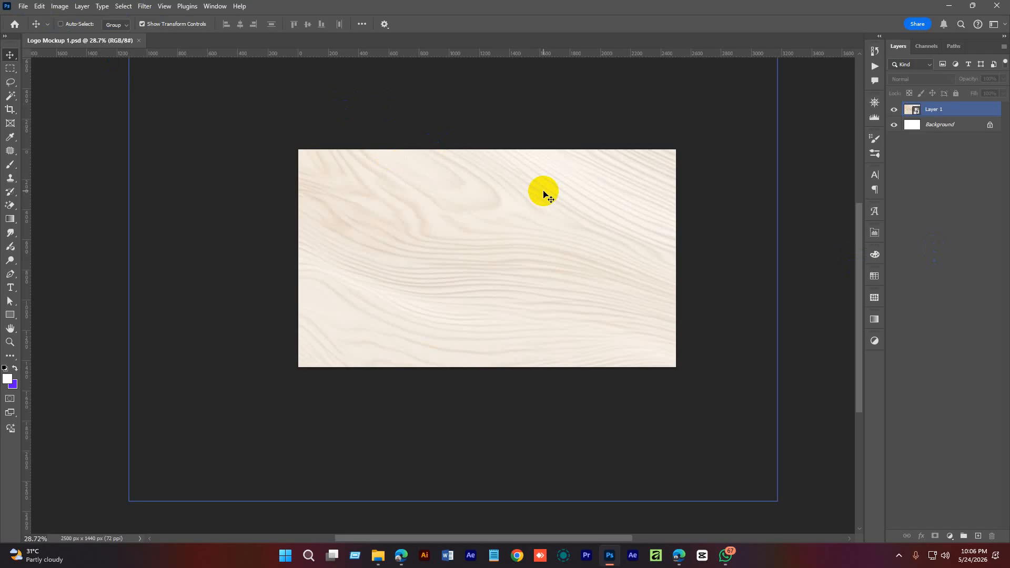
left_click(829, 270)
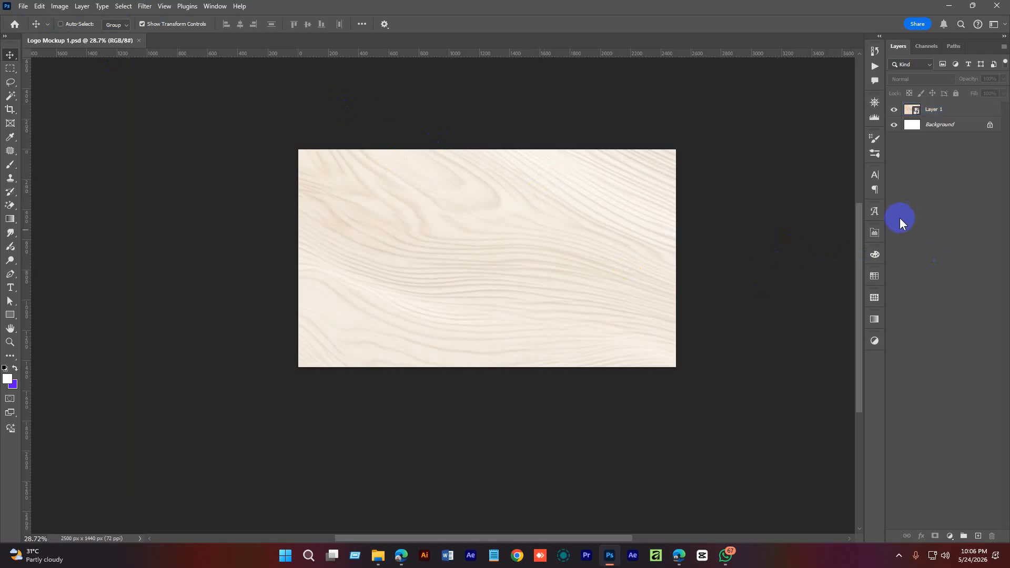
Create a 1080 × 1080 px rectangle shape with 30 px corner radii over the wood background.
left_click(14, 319)
left_click(47, 313)
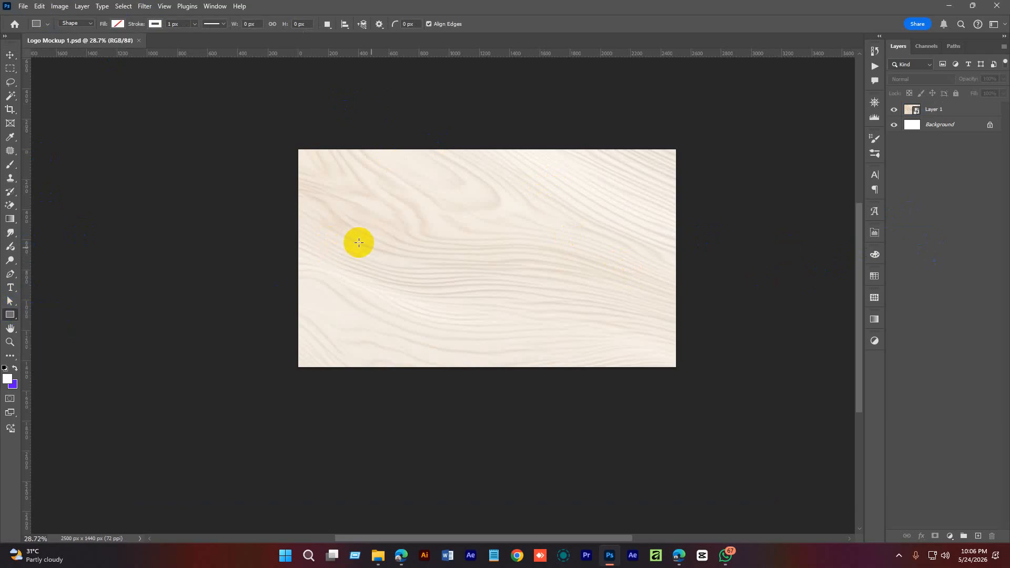
left_click(16, 316)
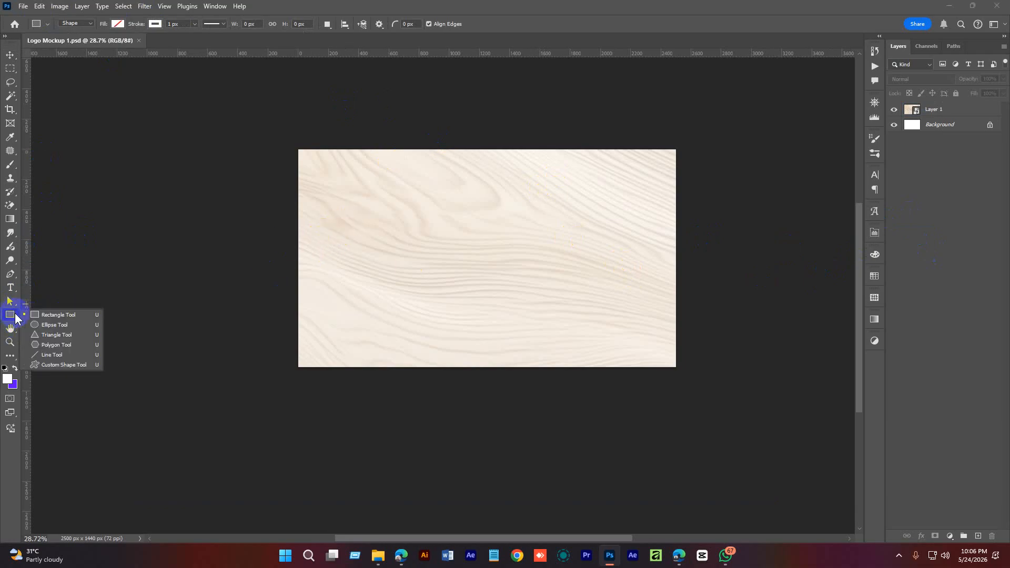
left_click(60, 314)
left_click(406, 209)
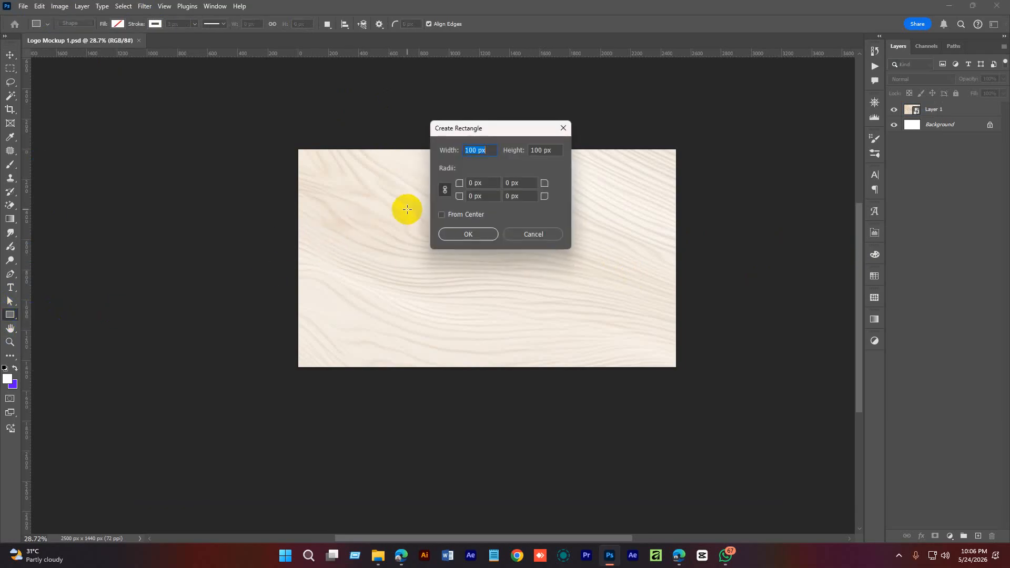
left_click(549, 235)
left_click(389, 242)
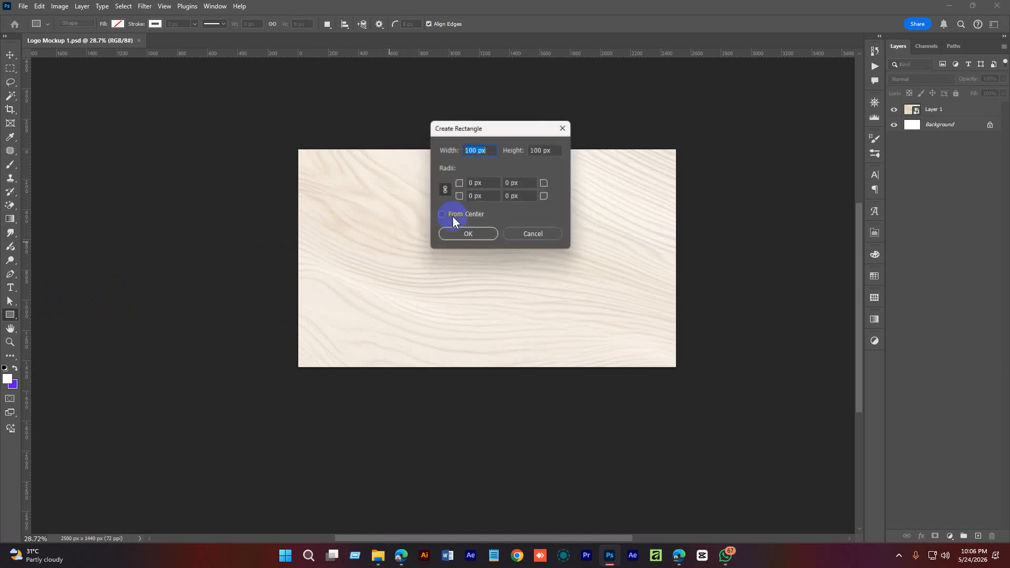
left_click_drag(489, 150, 370, 149)
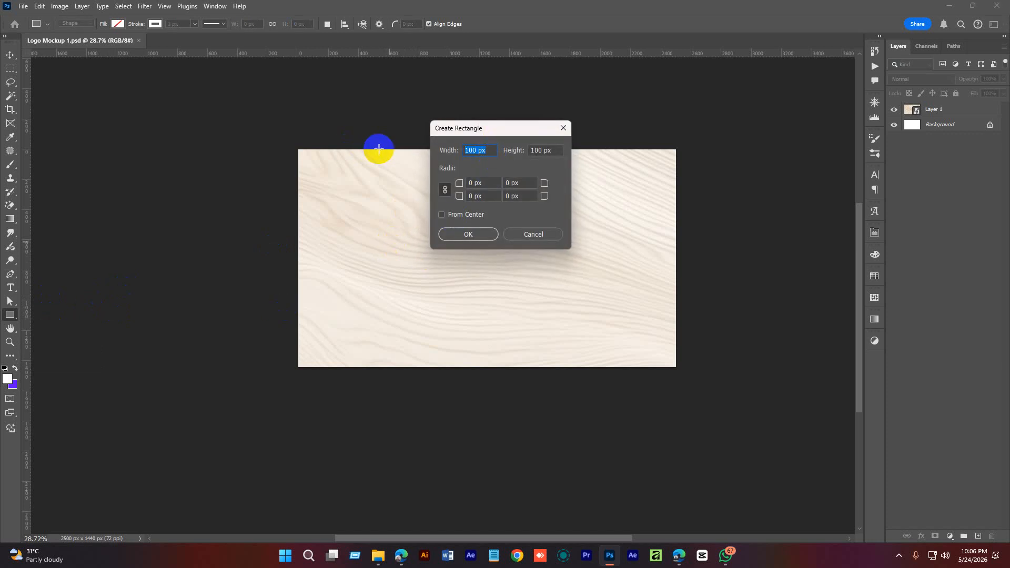
type("1080")
left_click(541, 151)
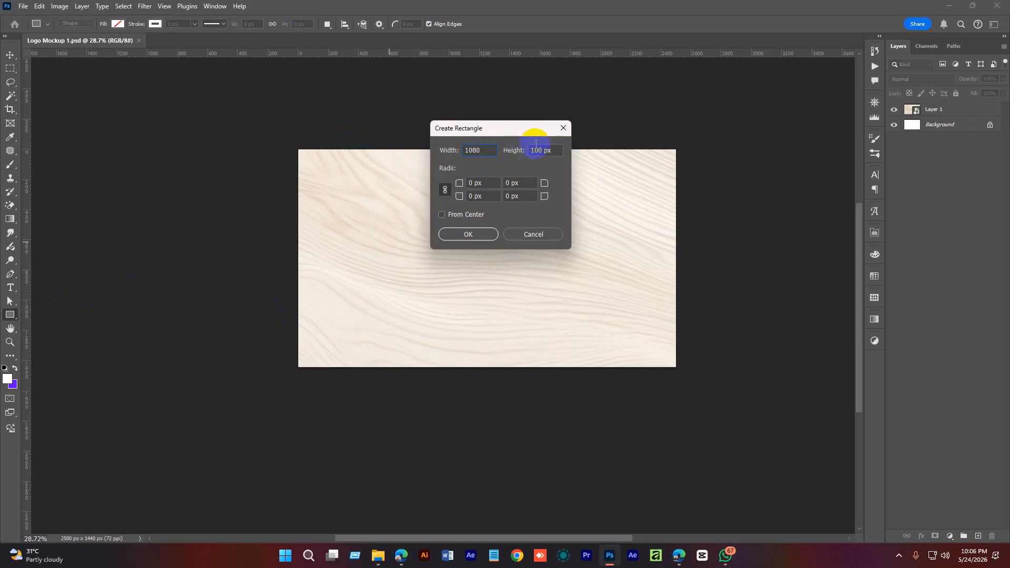
type("1080")
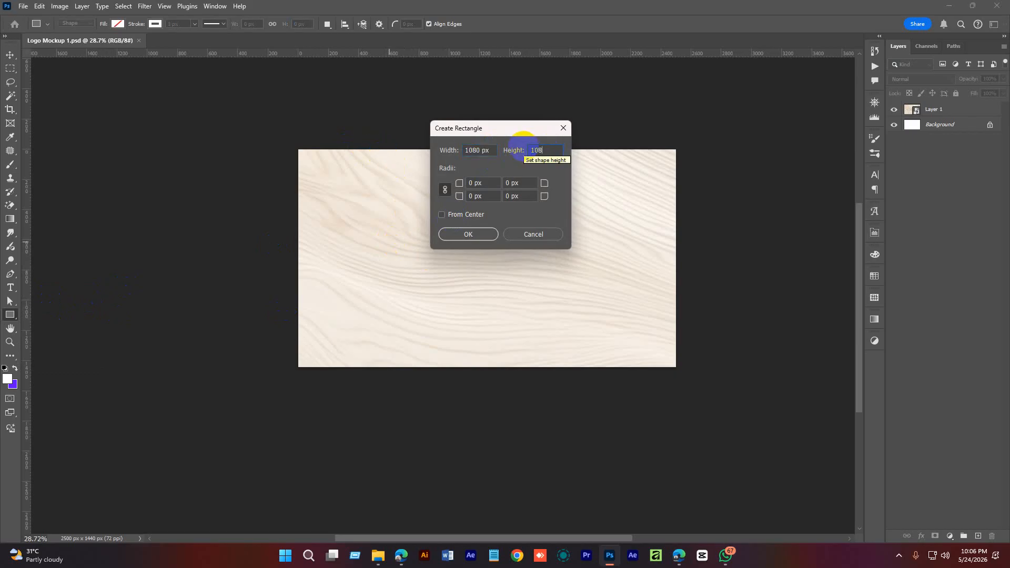
left_click(475, 182)
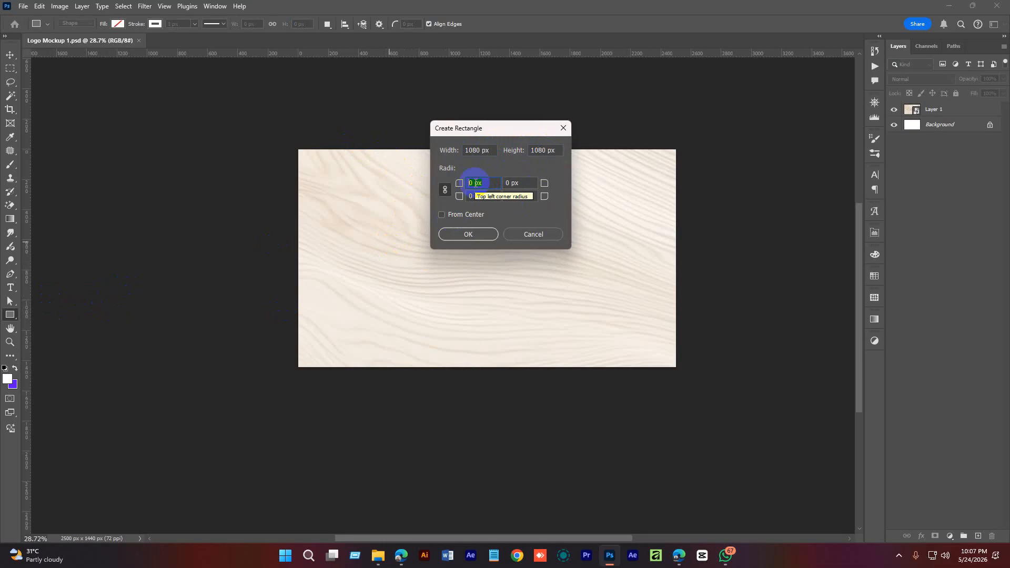
type("30")
left_click(485, 237)
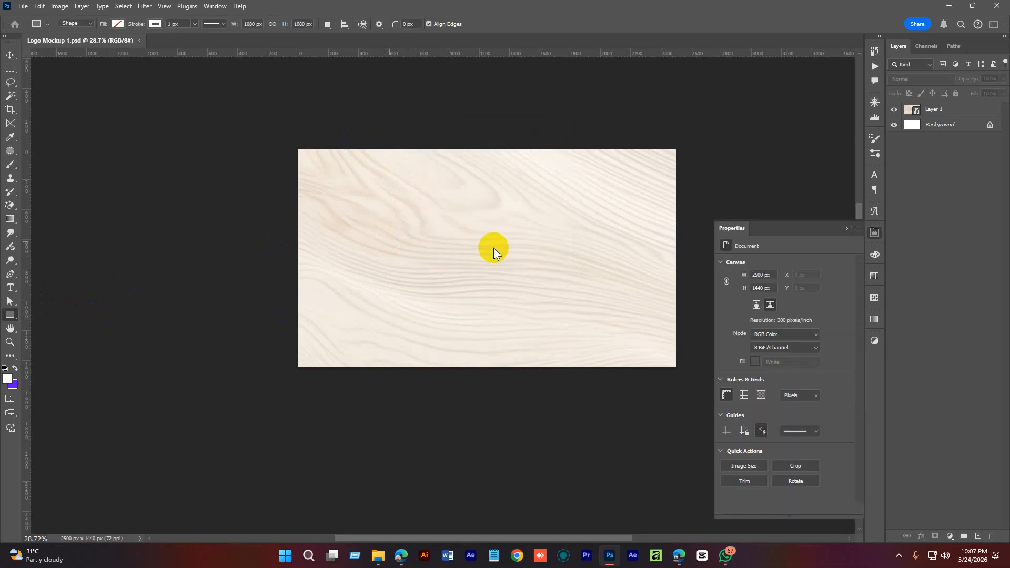
Move the square up so it lies fully inside the canvas and give it a peach-orange fill with no stroke.
key("v")
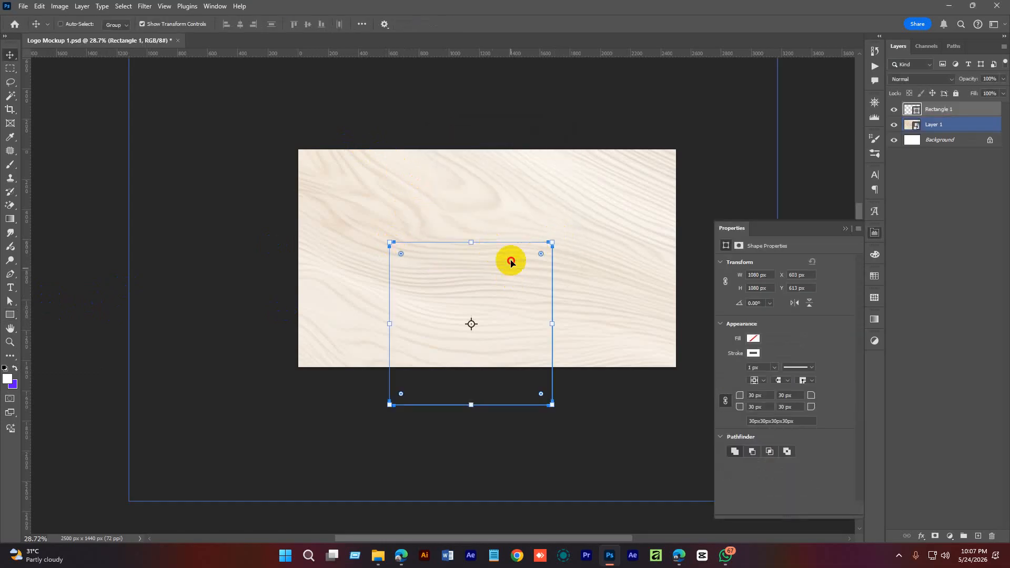
left_click_drag(511, 262, 508, 195)
left_click(753, 338)
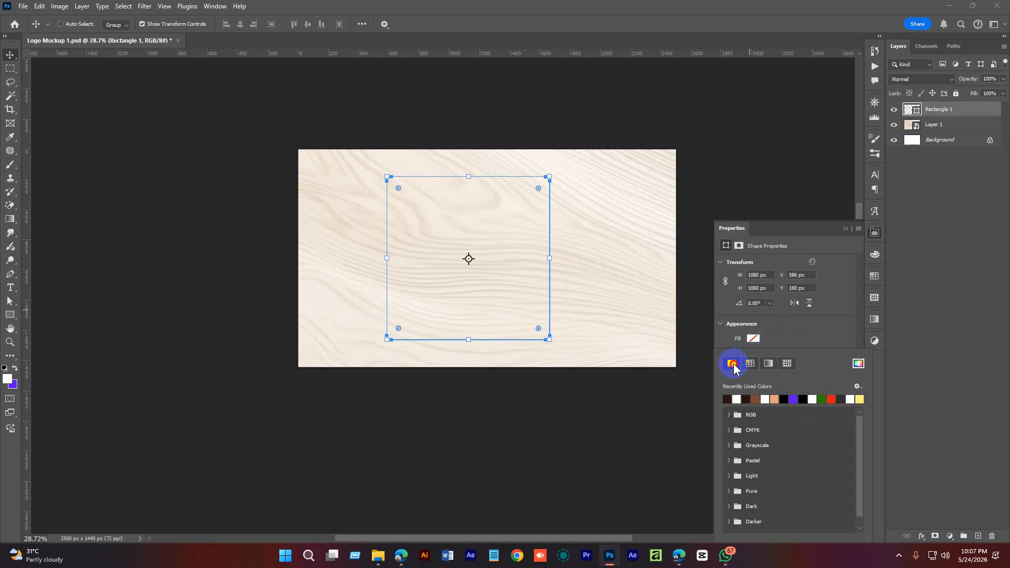
left_click(731, 363)
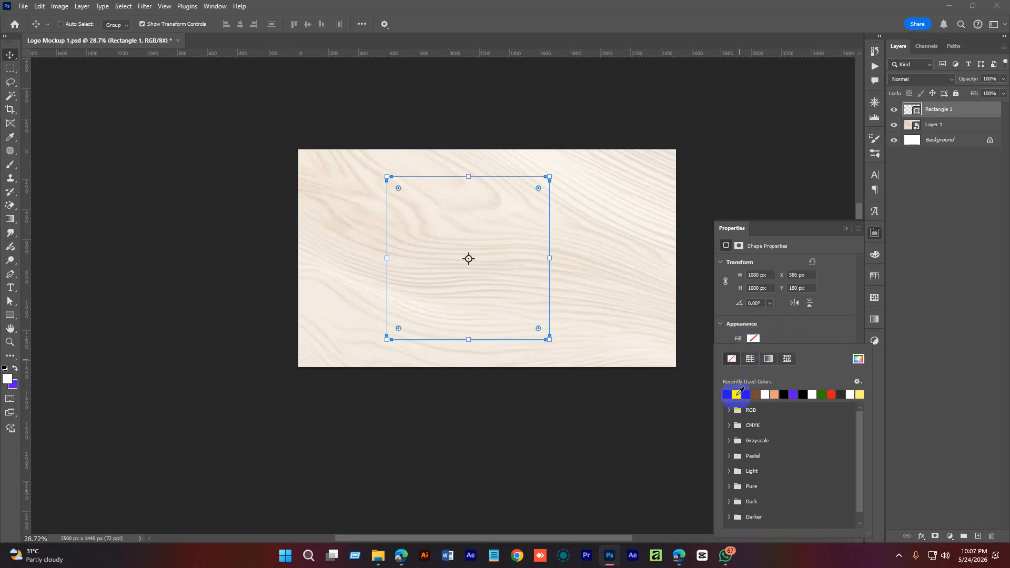
left_click(774, 394)
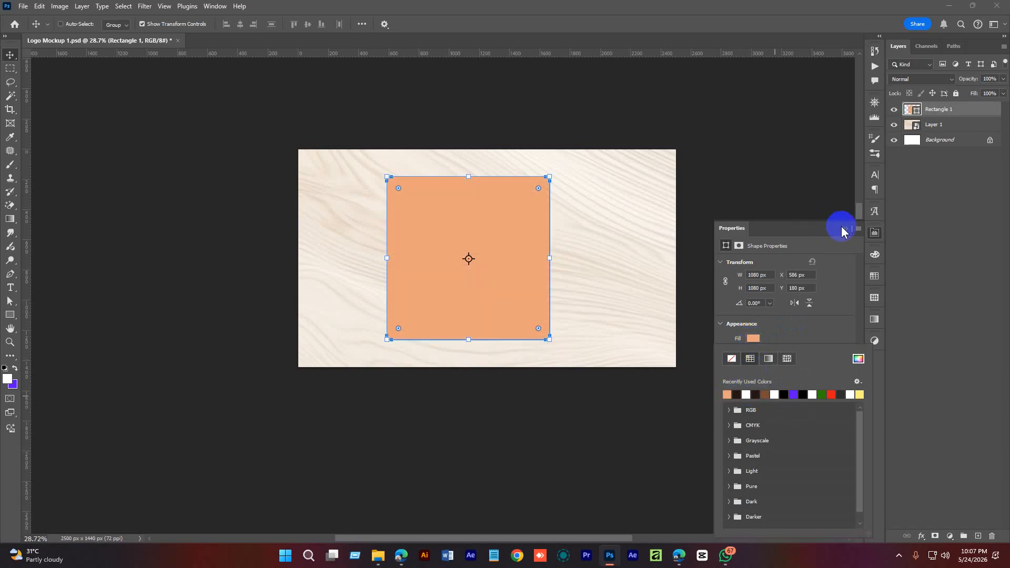
Increase all four corner radii of the orange square to about 80 px and center the square horizontally on the canvas.
left_click(537, 188)
left_click_drag(538, 188, 538, 189)
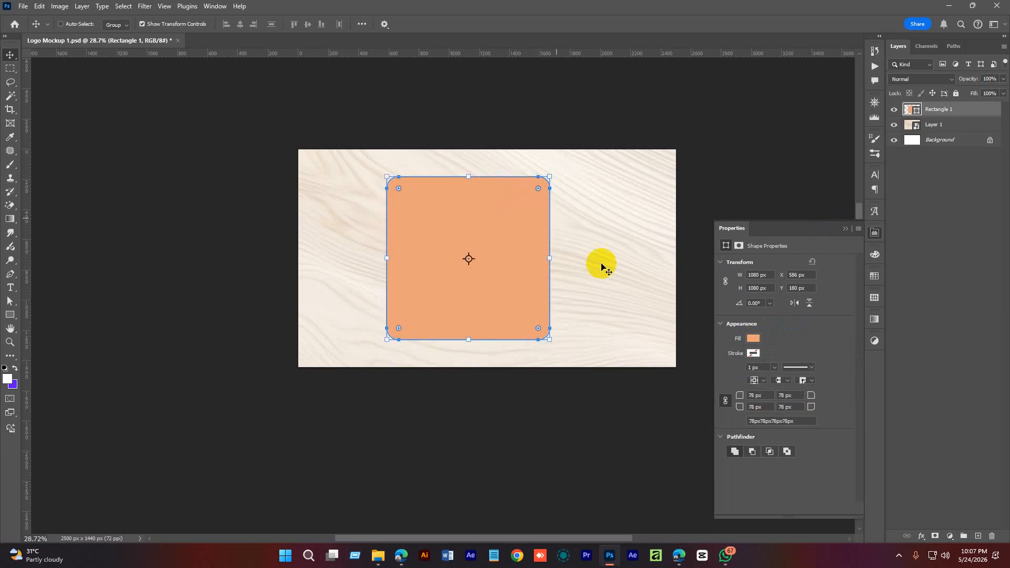
left_click(758, 395)
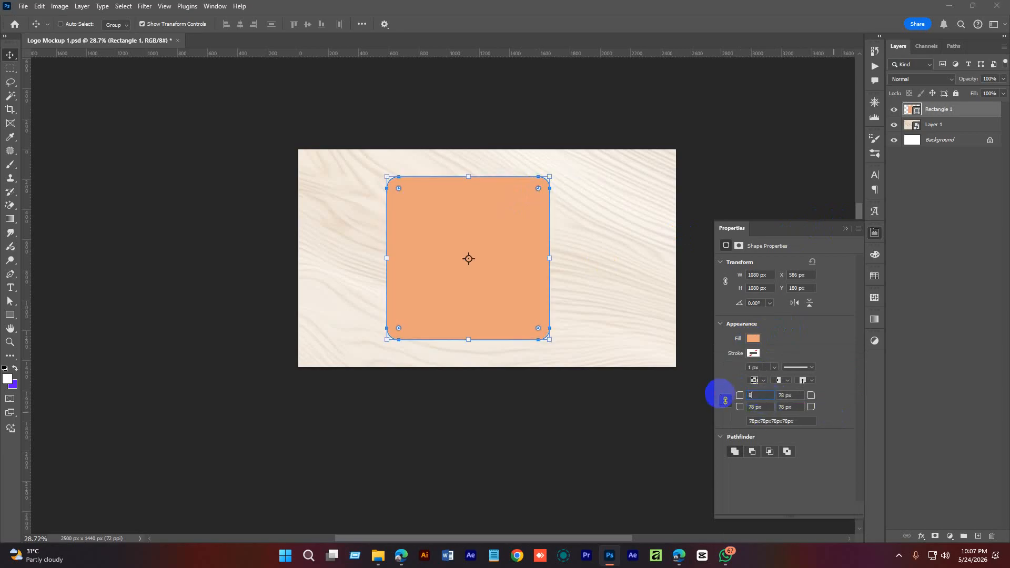
type("8")
left_click(932, 266)
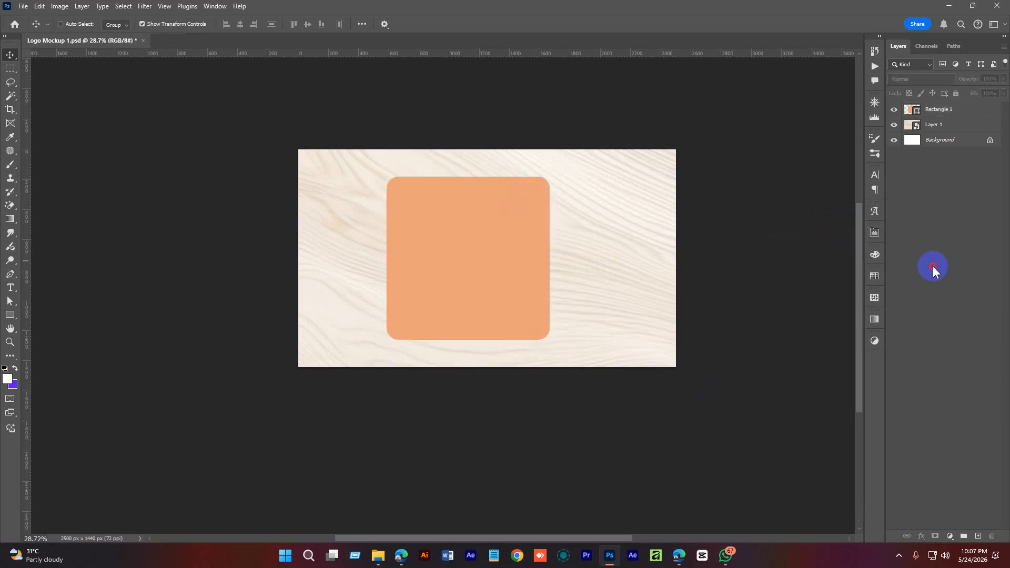
left_click(491, 244, "ctrl")
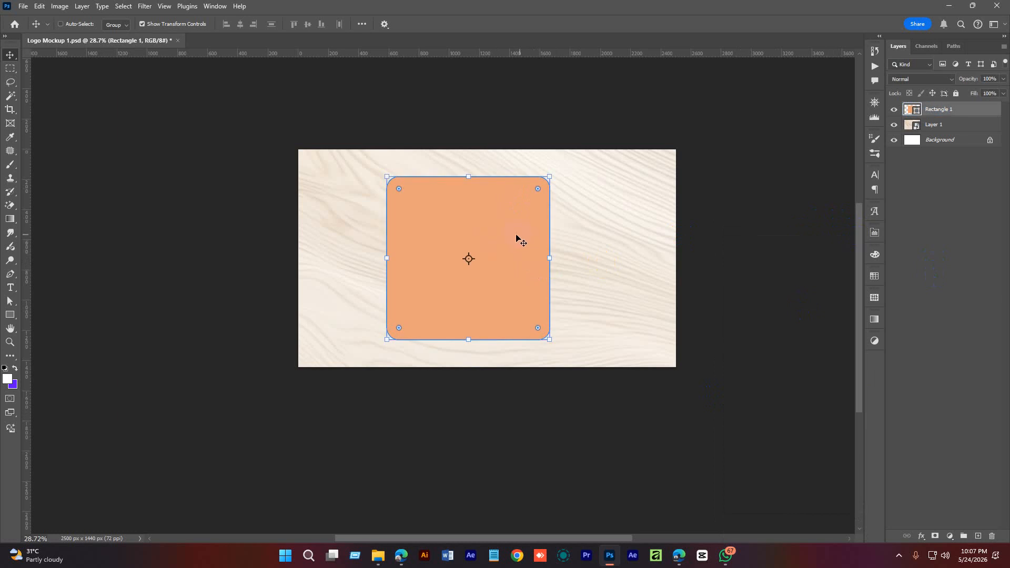
mouse_move(517, 237)
left_mouse_down()
mouse_move(548, 219)
mouse_move(523, 244)
mouse_move(534, 239)
left_mouse_up()
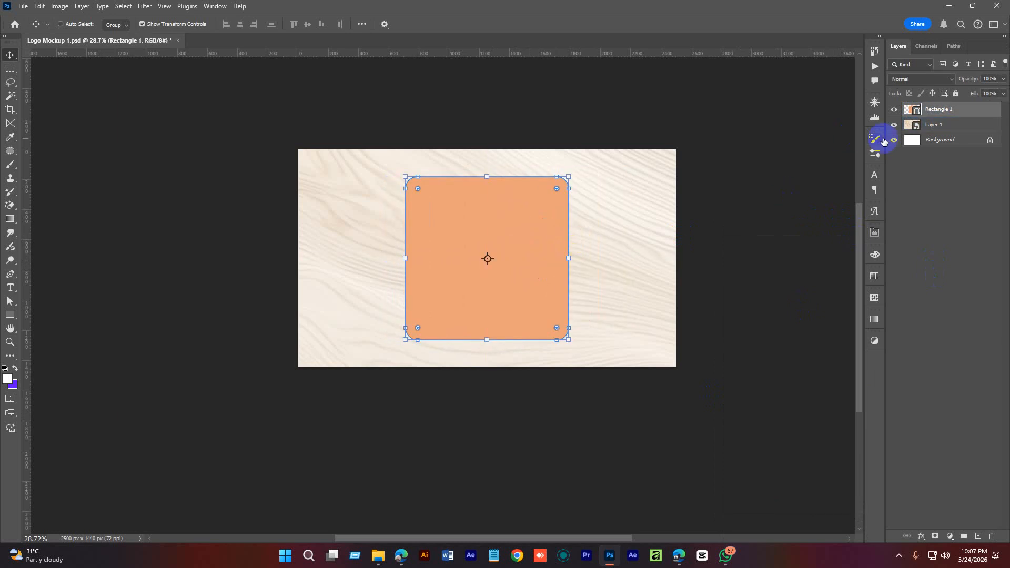
Rename the orange square's layer "main logo area" and convert it to a smart object.
double_click(953, 109)
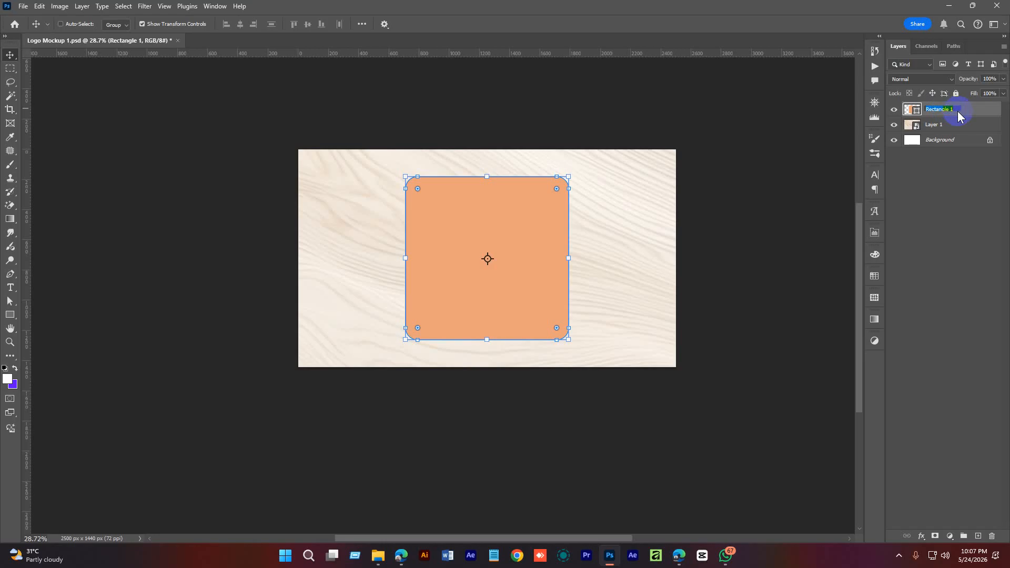
type("main logo area")
key("Return")
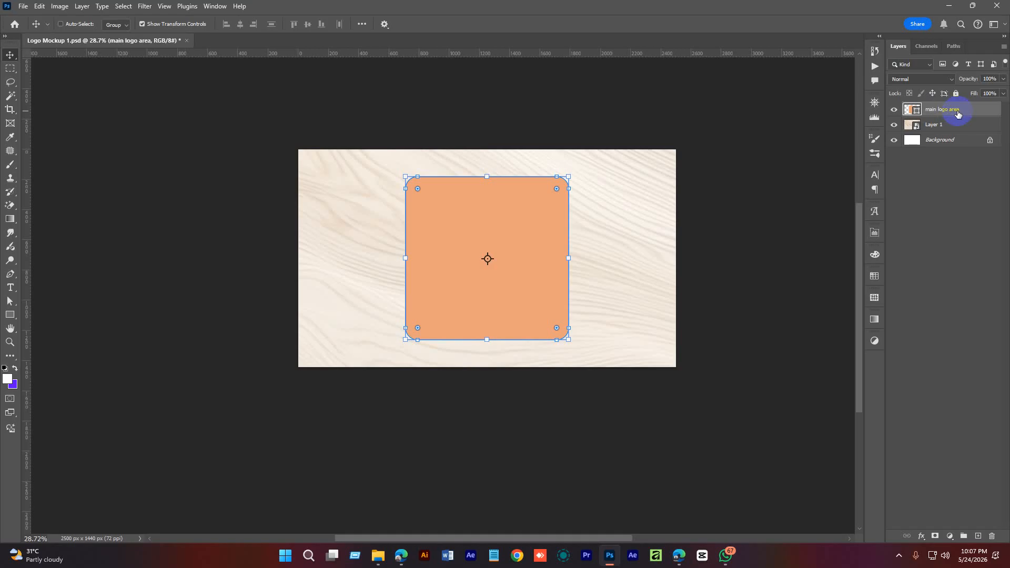
left_click(956, 187)
left_click(942, 115)
right_click(963, 113)
left_click(934, 276)
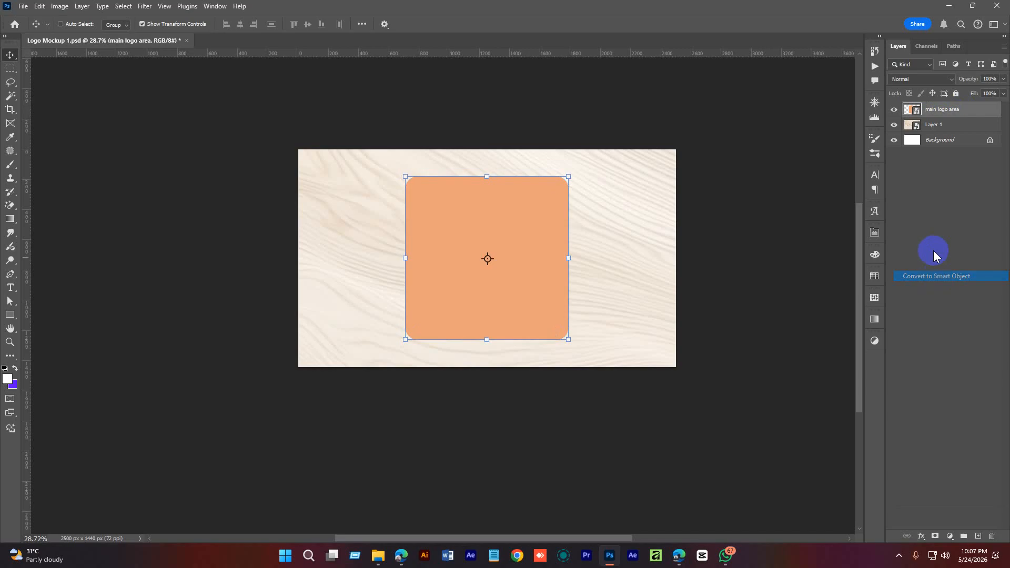
Scale the main logo area square down to about 71% proportionally around its center.
left_click(951, 231)
left_click(944, 113)
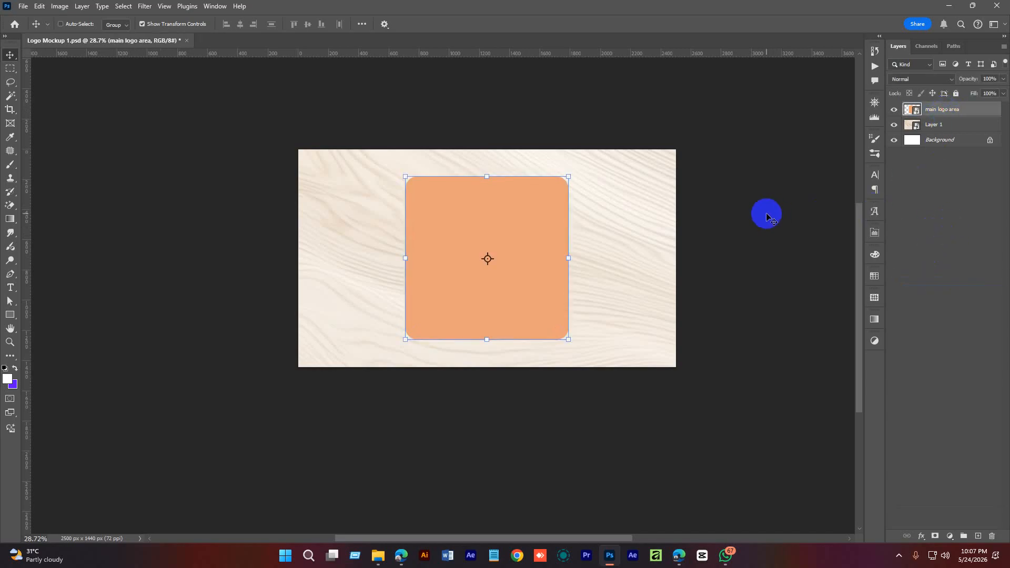
left_click_drag(568, 177, 487, 257)
left_click_drag(473, 303, 540, 262)
key("Return")
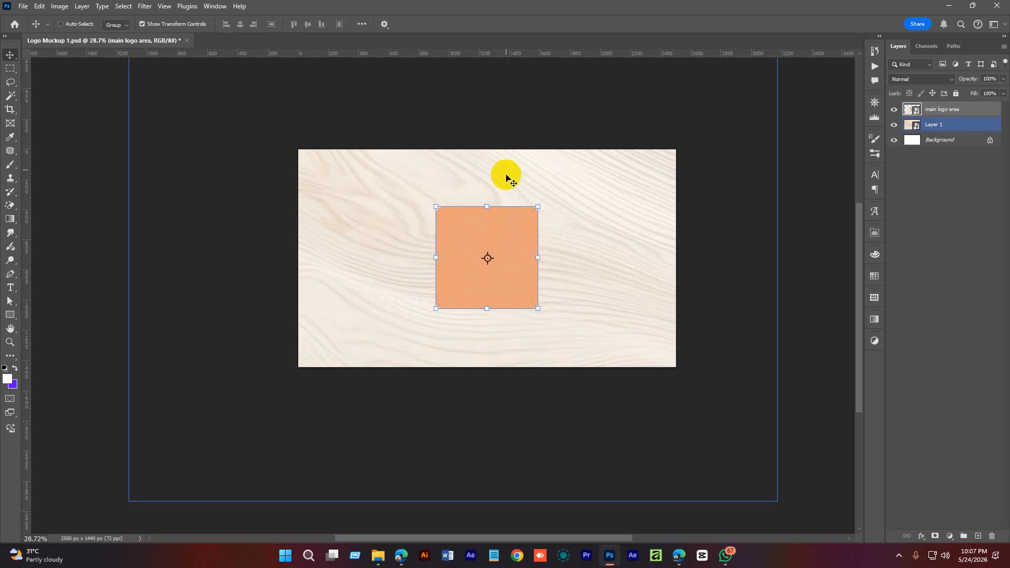
left_click_drag(496, 241, 505, 249)
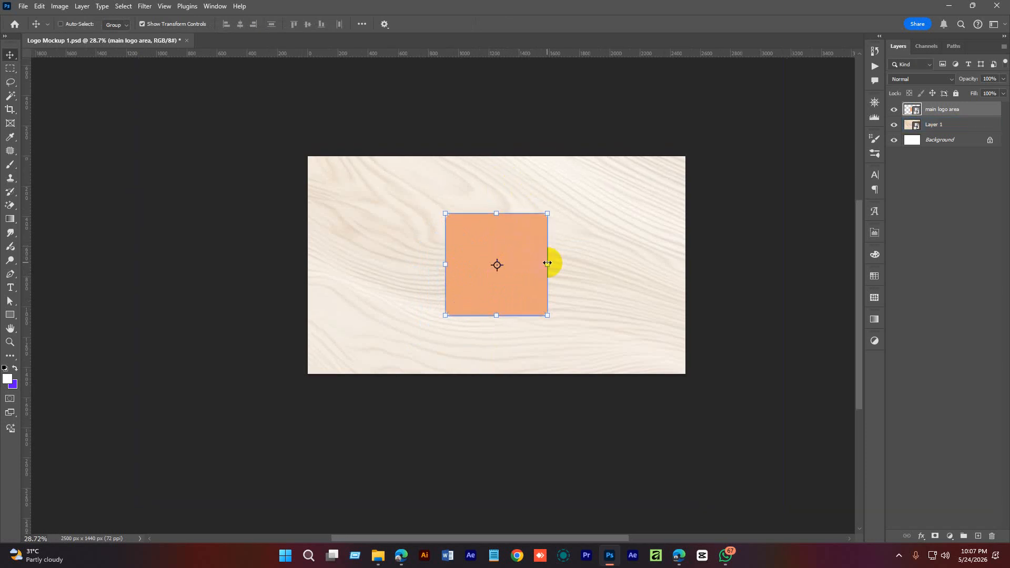
left_click_drag(547, 264, 555, 264)
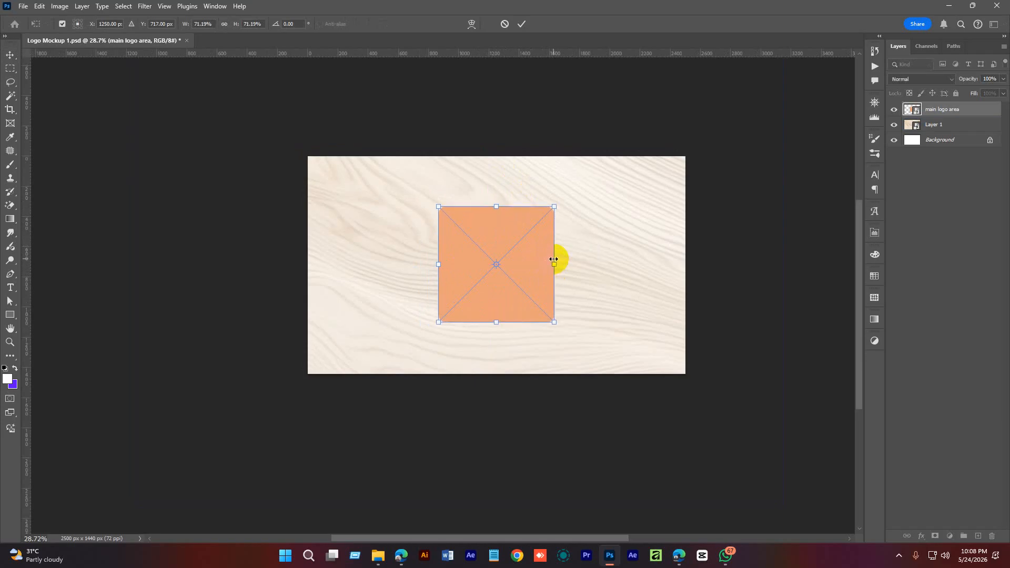
key("Return")
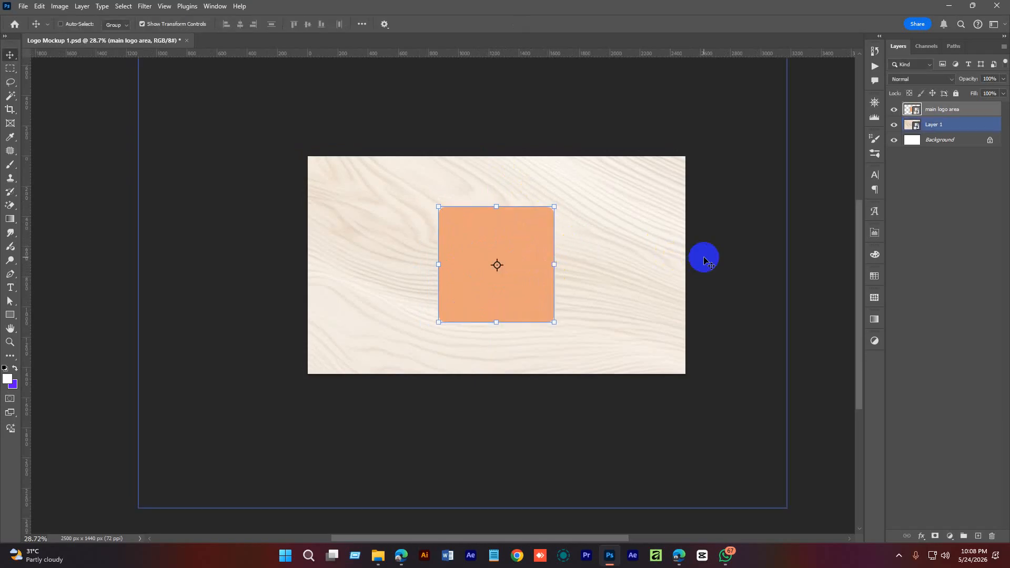
left_click(942, 108)
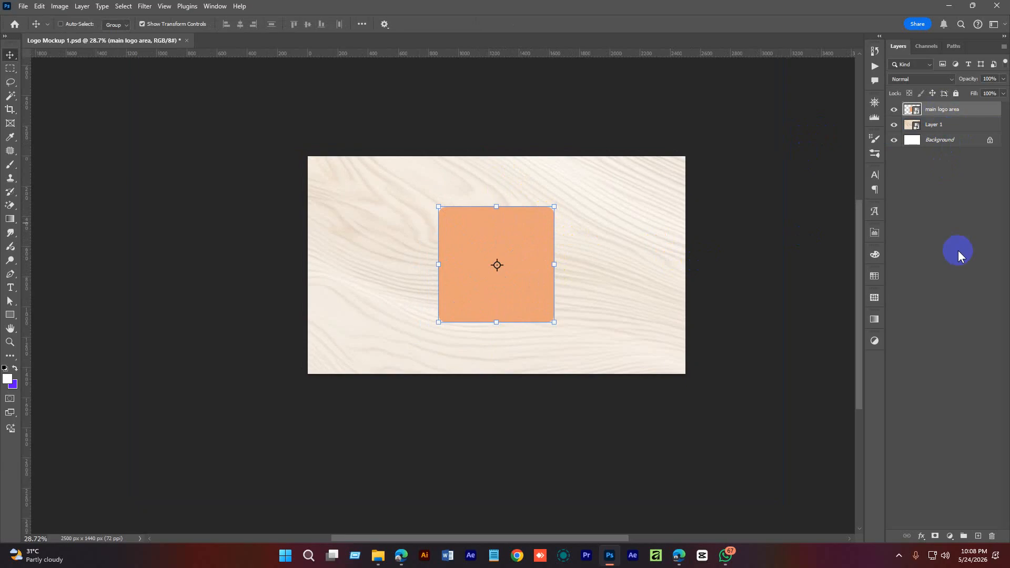
Rename the wood texture layer "bg" and reselect the main logo area layer.
double_click(937, 126)
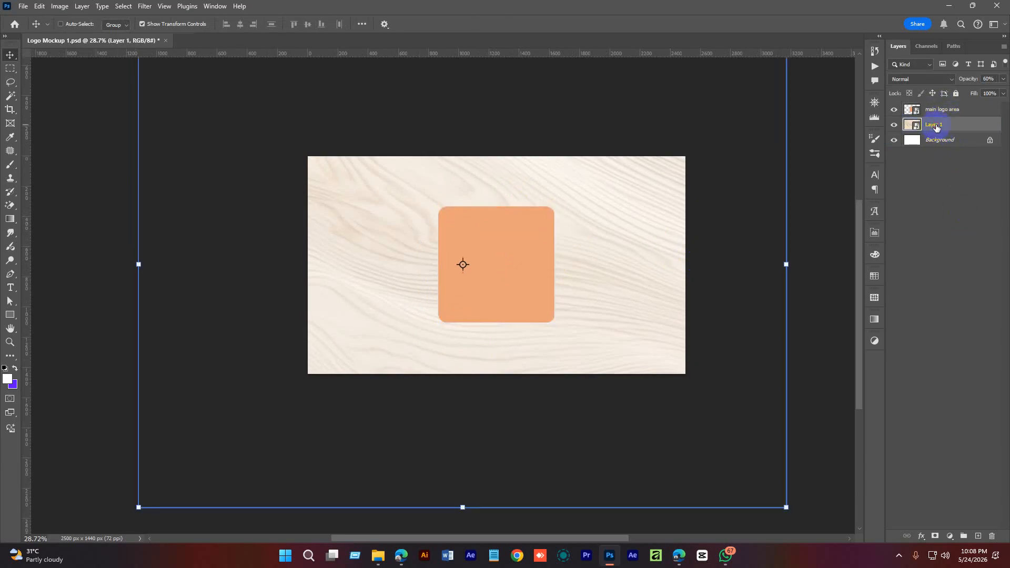
type("bg")
key("Return")
left_click(942, 109)
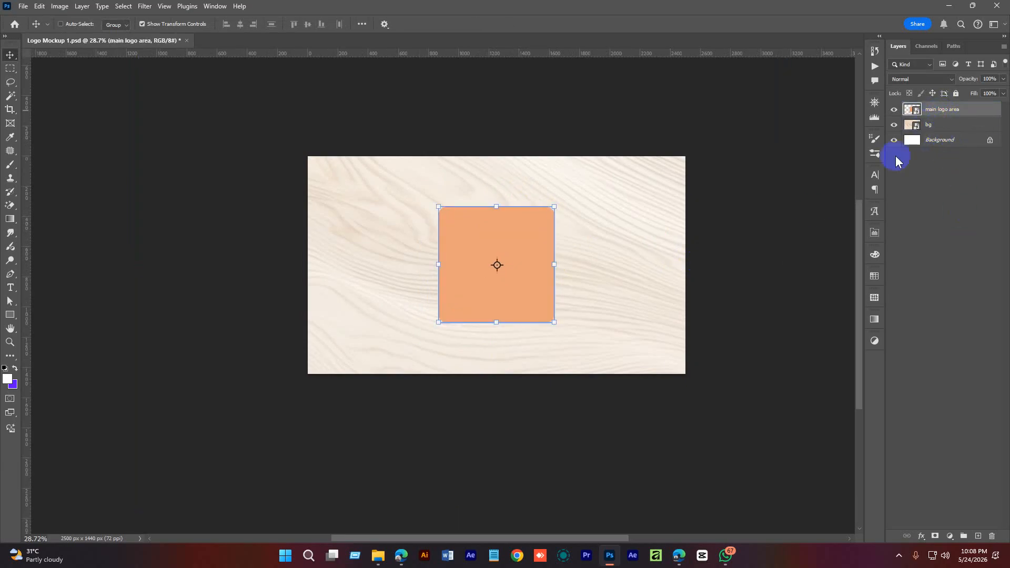
scroll(629, 275, "up", 2)
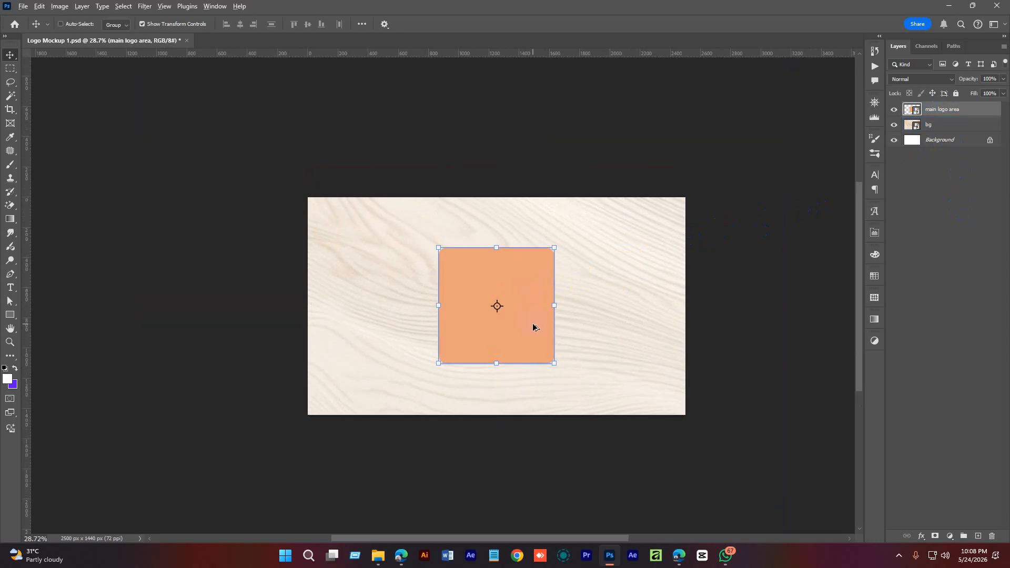
left_click_drag(532, 327, 534, 211)
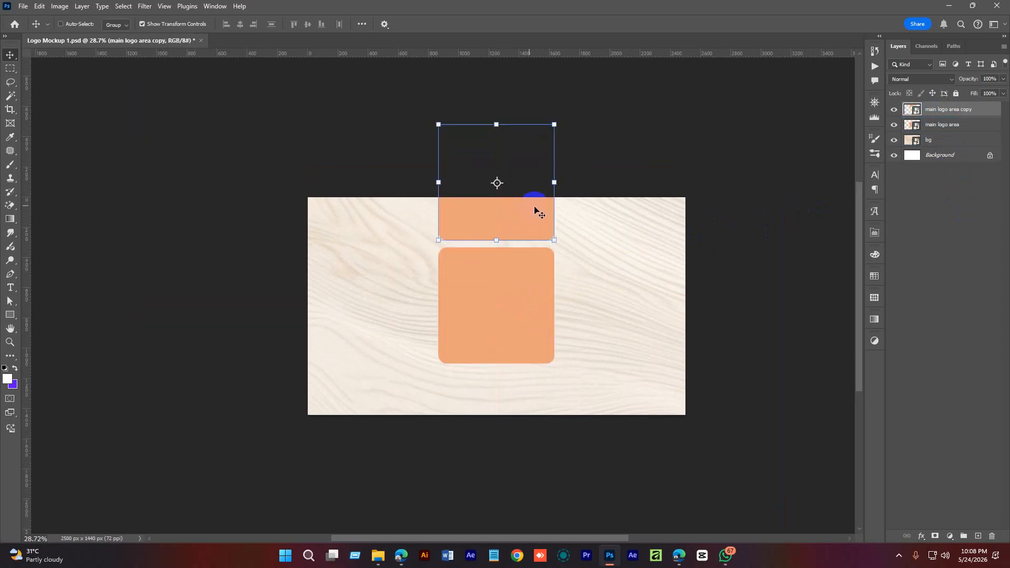
key("ctrl+z")
left_click(945, 112)
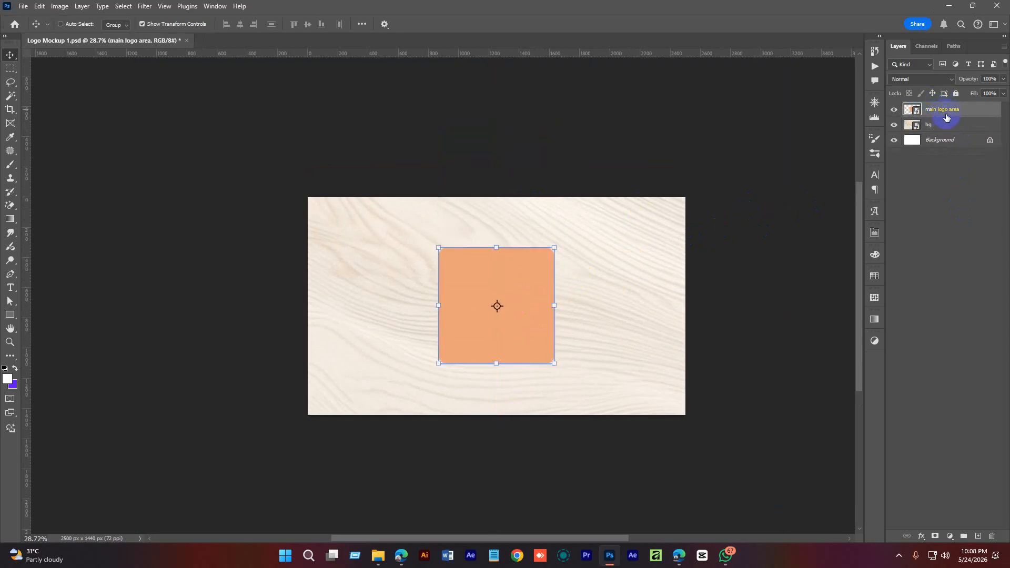
key("ctrl+j")
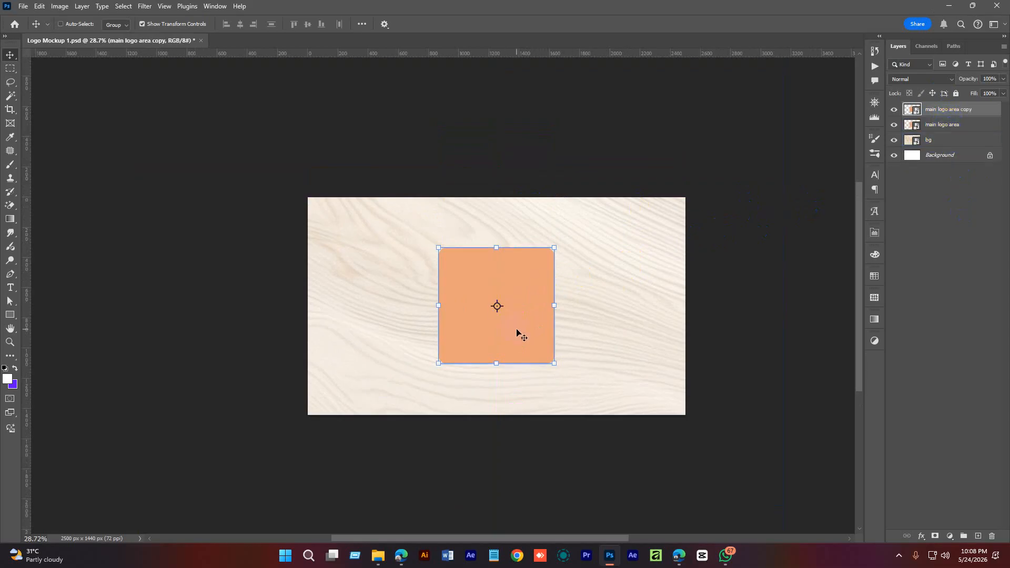
left_click_drag(516, 331, 523, 196)
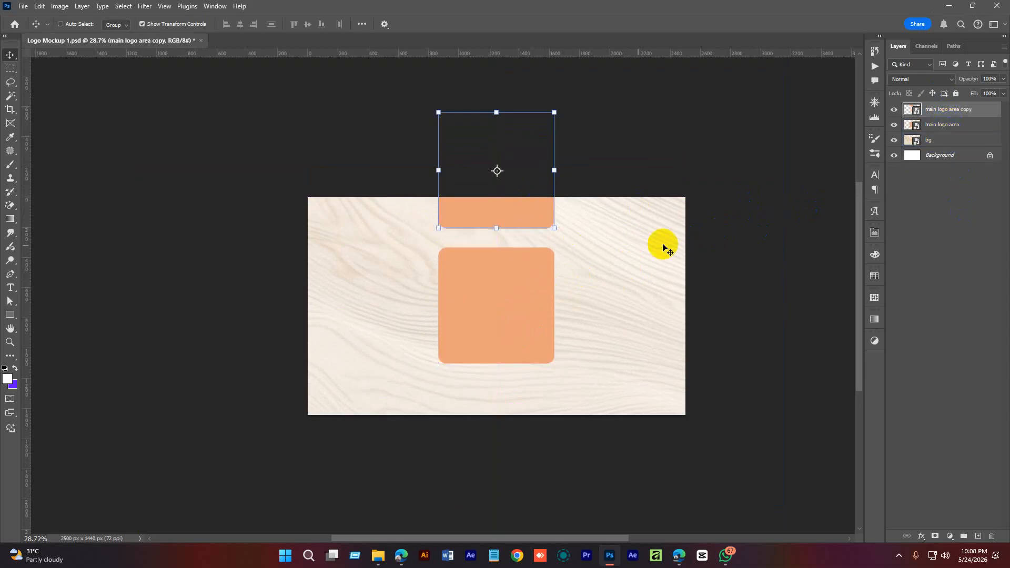
key("ctrl+z")
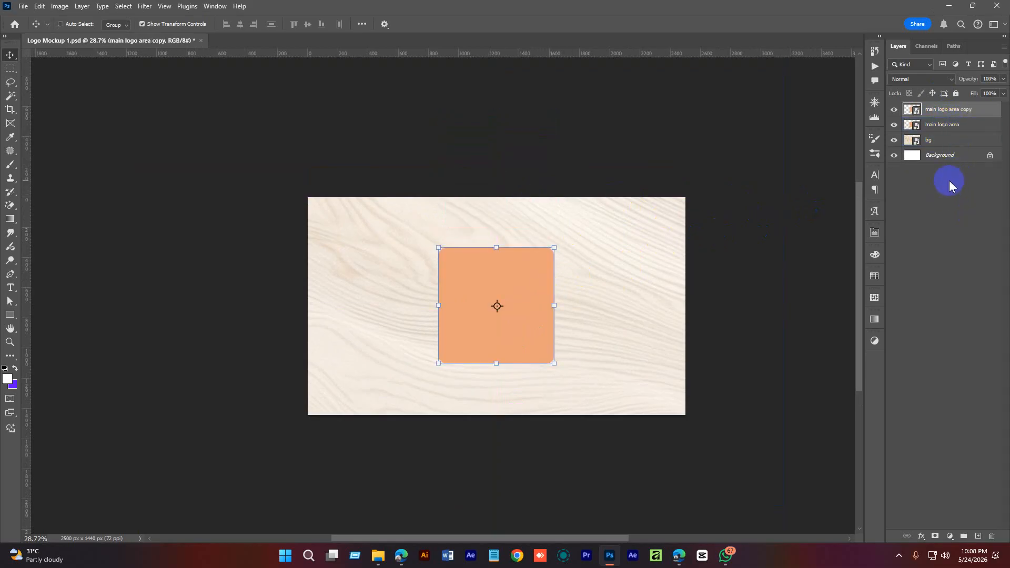
key("ctrl+z")
left_click(941, 112)
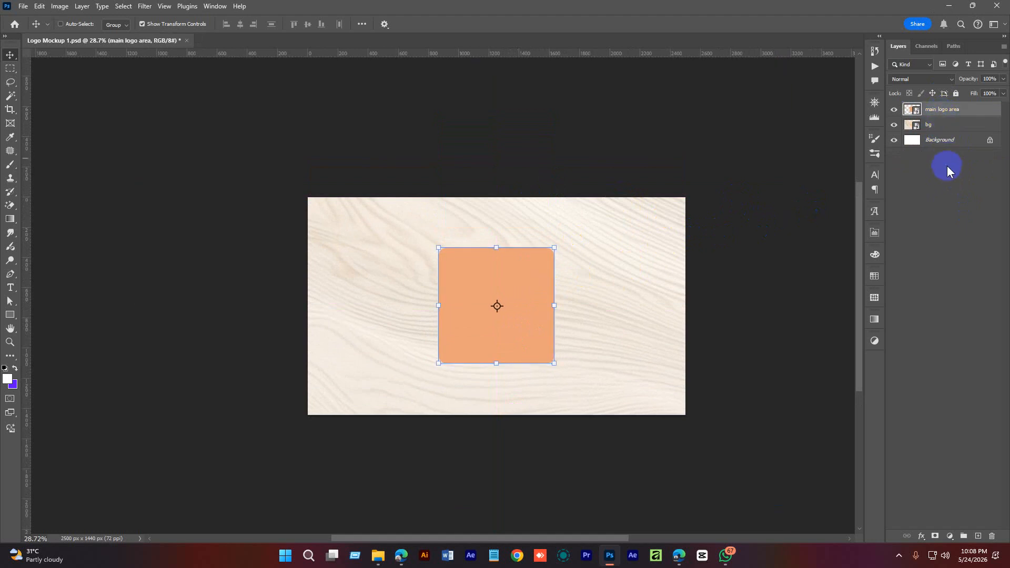
key("ctrl+j")
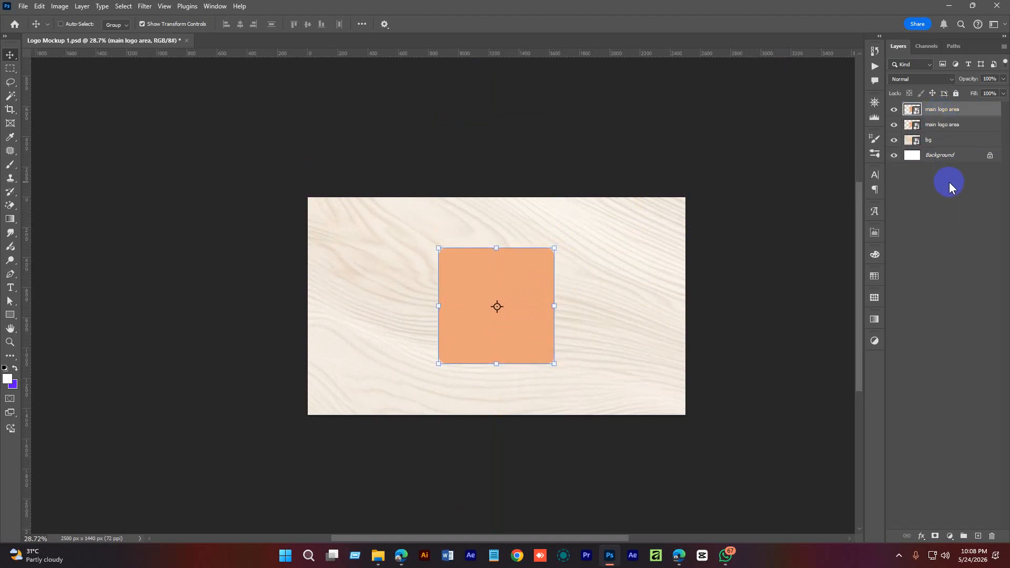
left_click_drag(513, 332, 515, 215)
key("Delete")
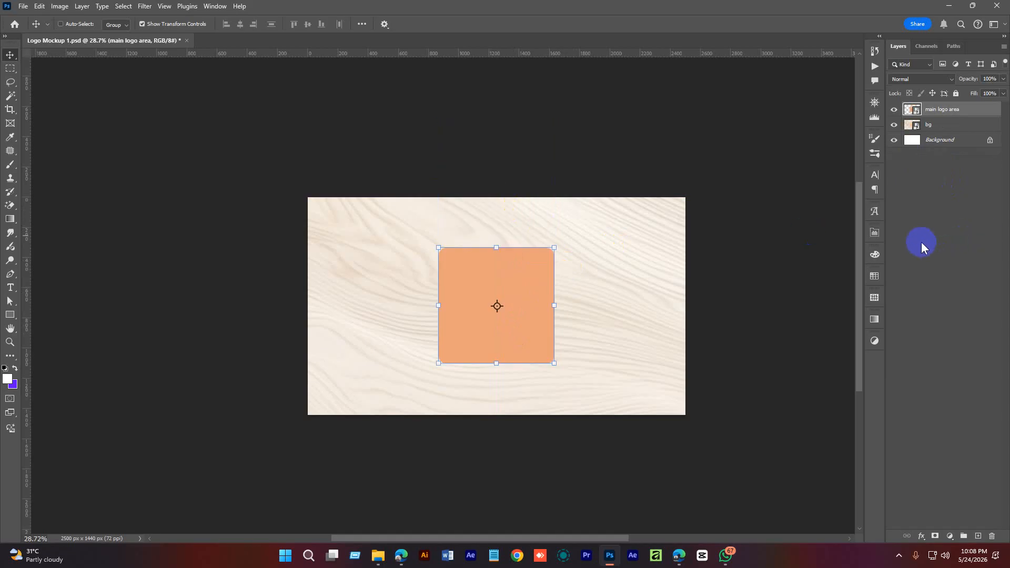
double_click(948, 109)
key("Return")
left_click_drag(532, 294, 532, 166)
key("ctrl+z")
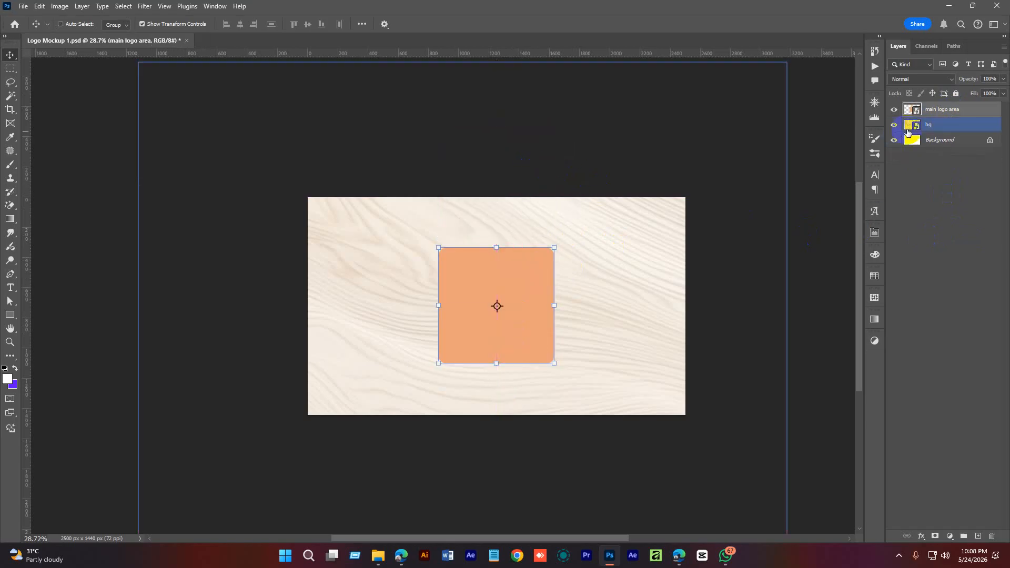
Duplicate the main logo area square above and below, and copy that column to both sides, forming an evenly spaced 3 × 3 grid.
key("ctrl+j")
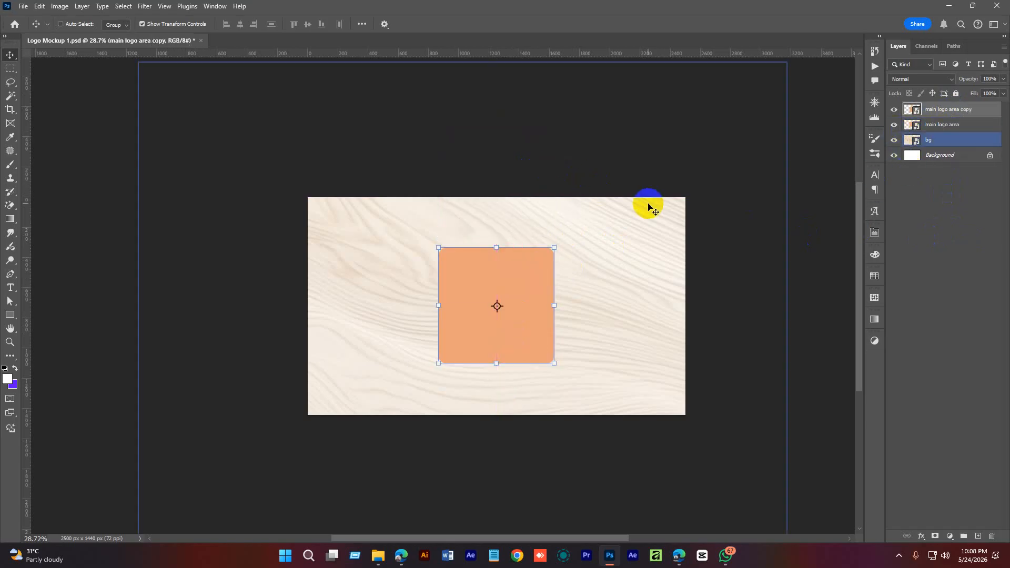
left_click_drag(516, 332, 536, 443)
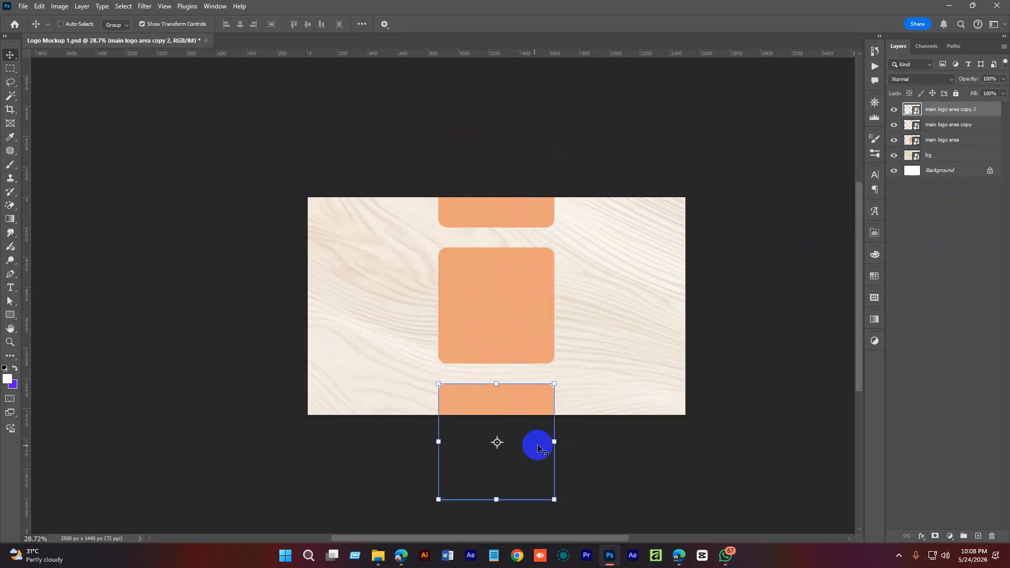
left_click(946, 141)
left_click(946, 111, "shift")
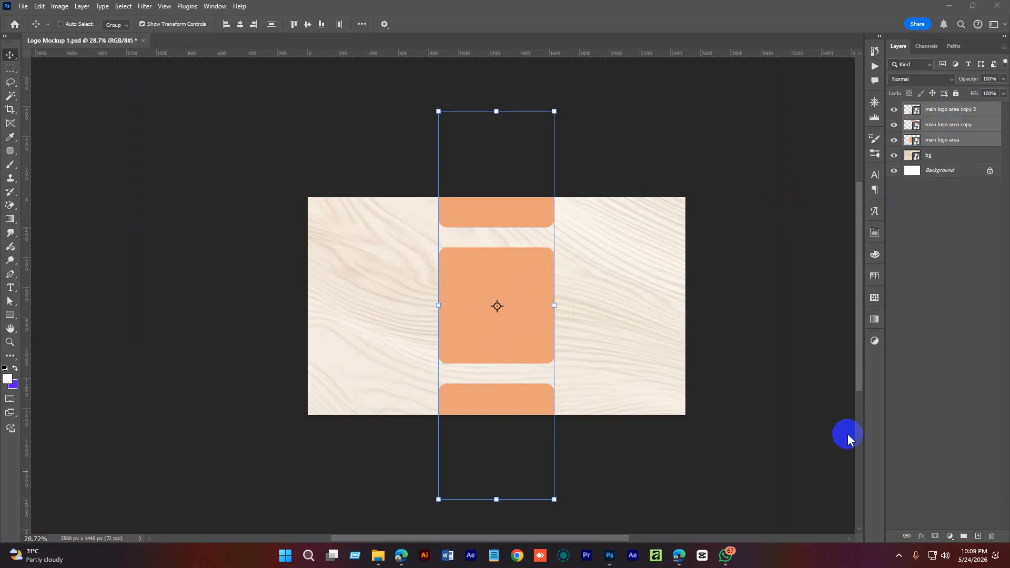
left_click(967, 125, "ctrl")
left_click(947, 110, "ctrl")
left_click(948, 111)
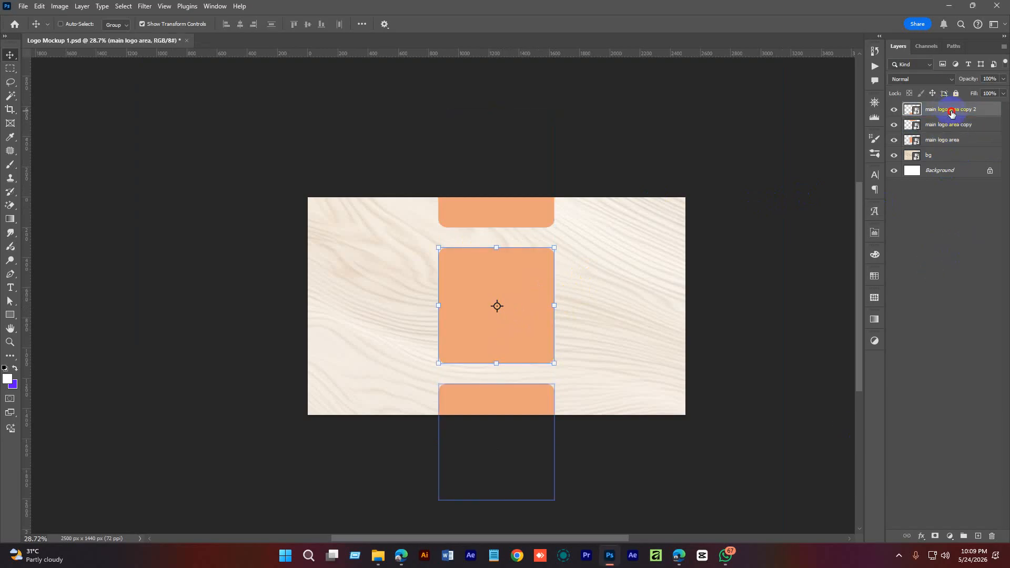
left_click(950, 142, "shift")
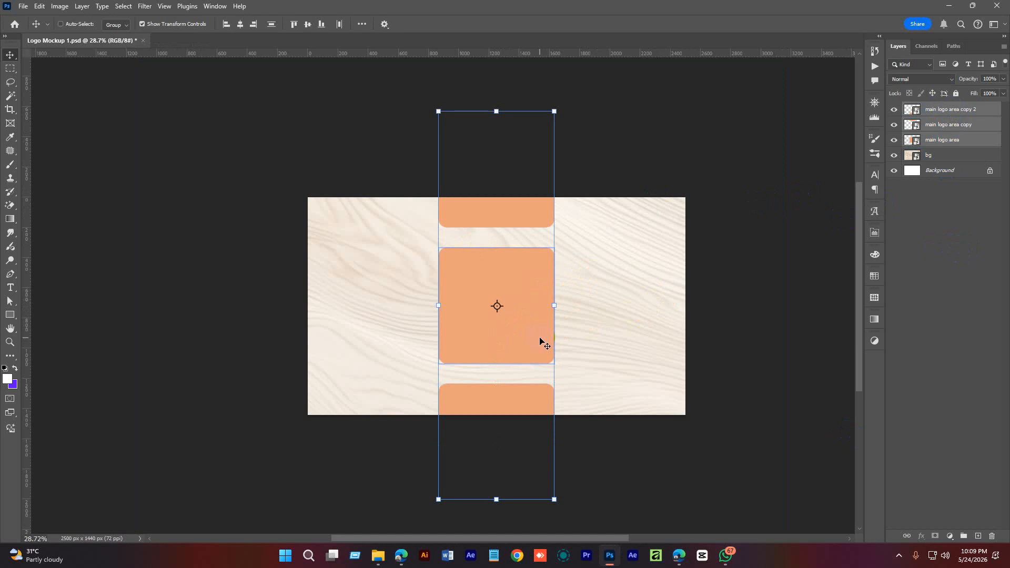
left_click_drag(540, 341, 370, 349)
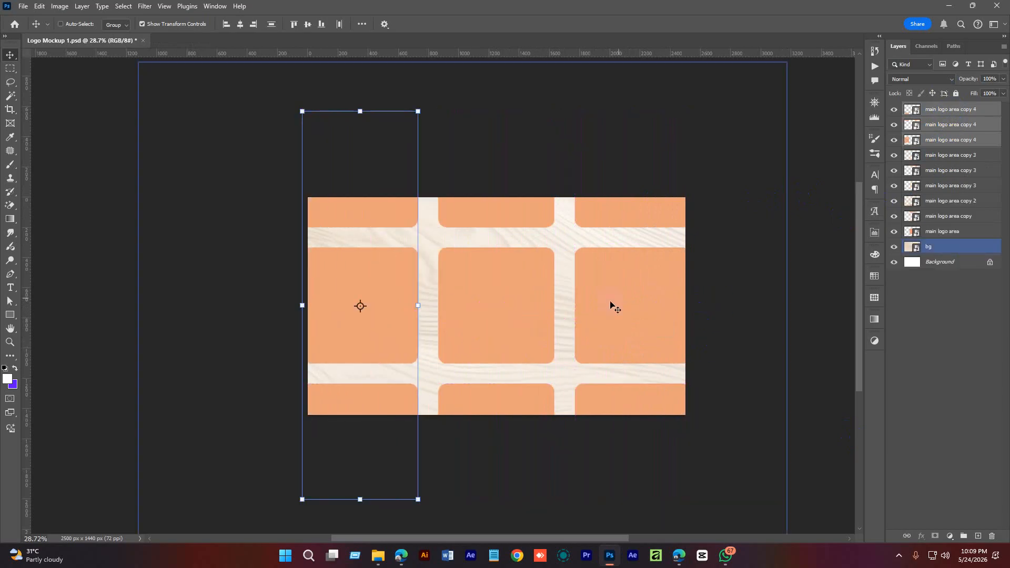
Deselect all layers and save the document.
left_click_drag(601, 310, 584, 318)
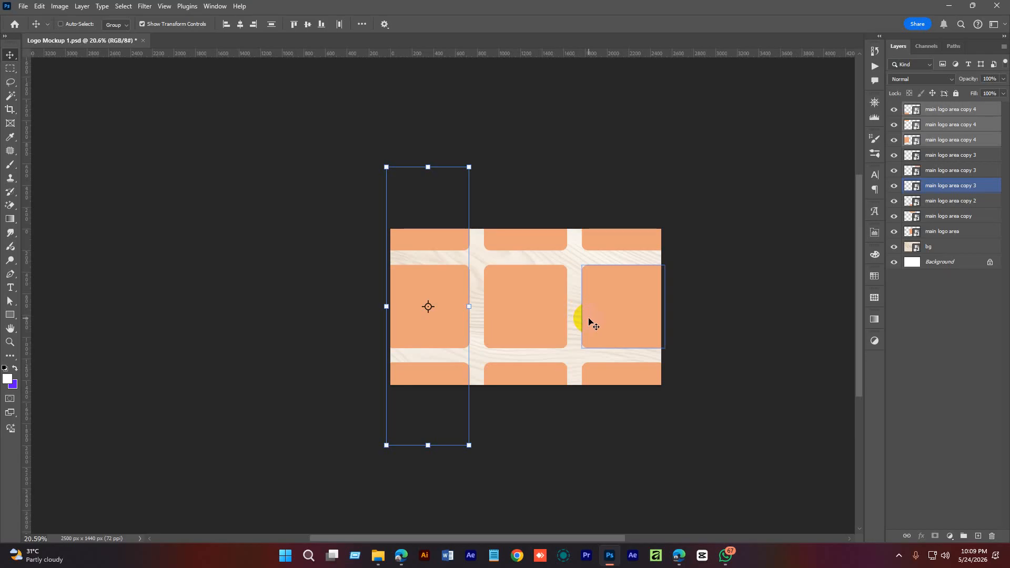
left_click(902, 339)
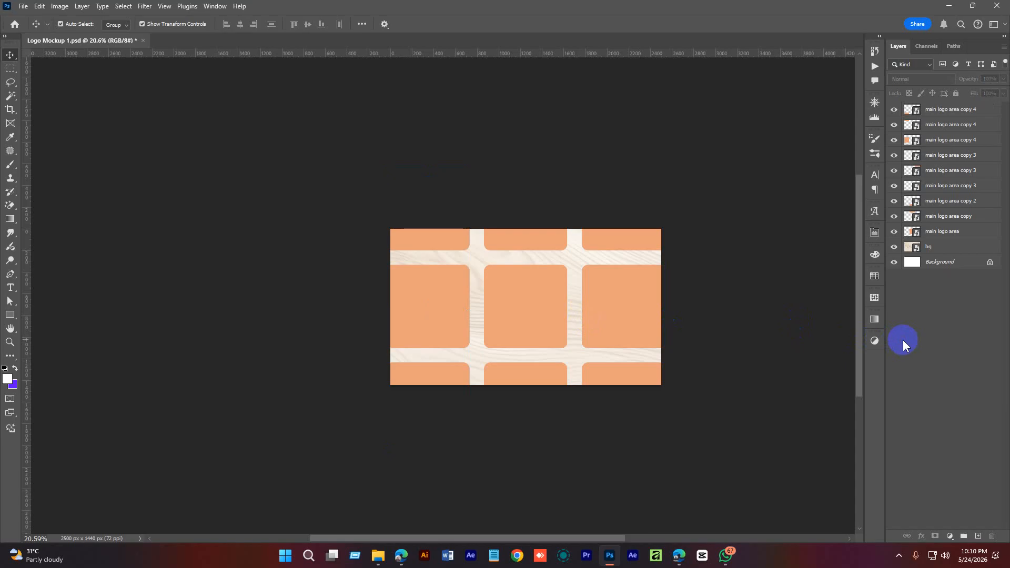
key("ctrl+s")
Select all nine main logo area layers, without the bg layer, and rotate the card grid about 19° counterclockwise.
left_click(933, 247)
left_click(953, 230)
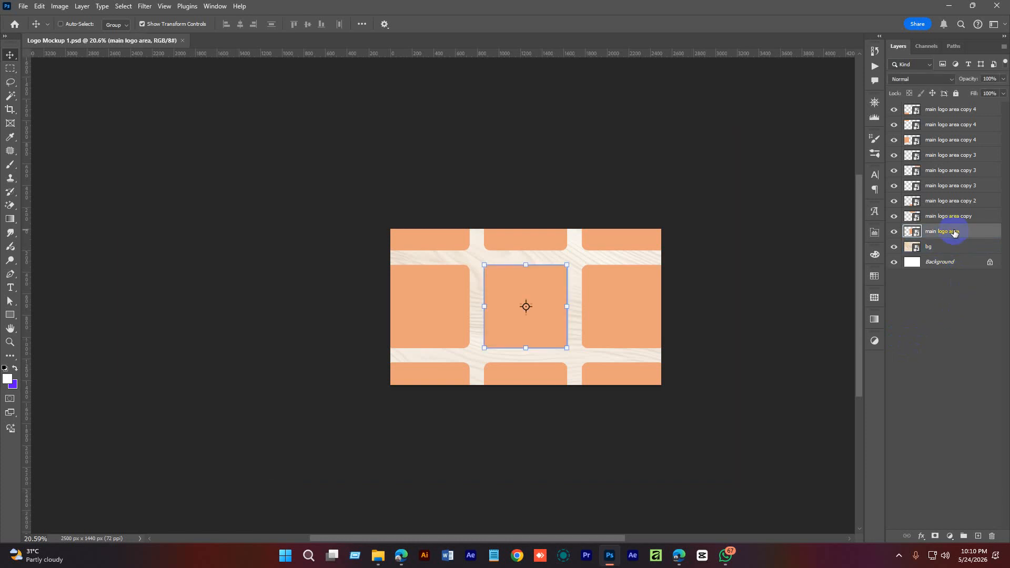
left_click(950, 109)
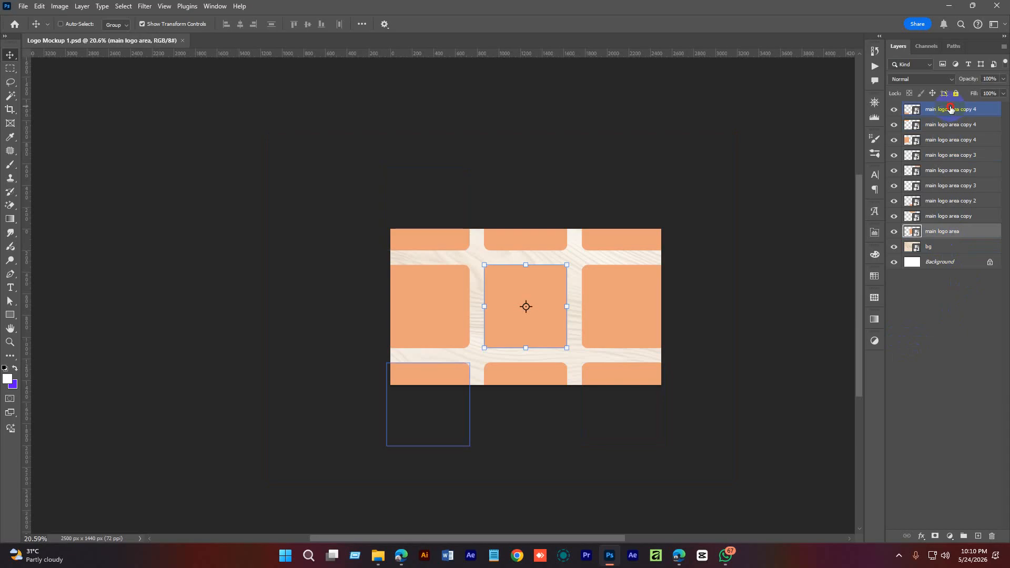
left_click(941, 315)
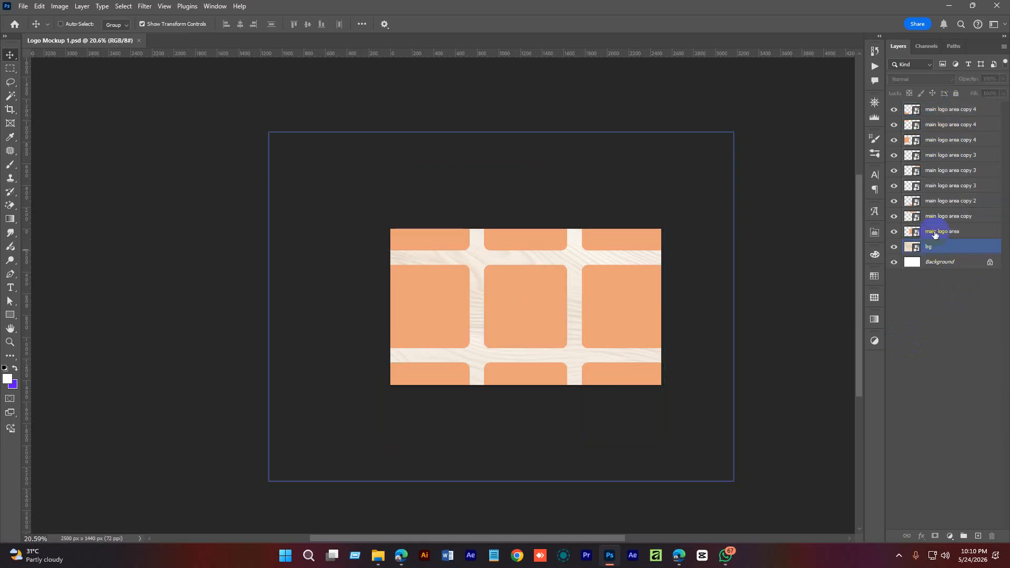
left_click(935, 233)
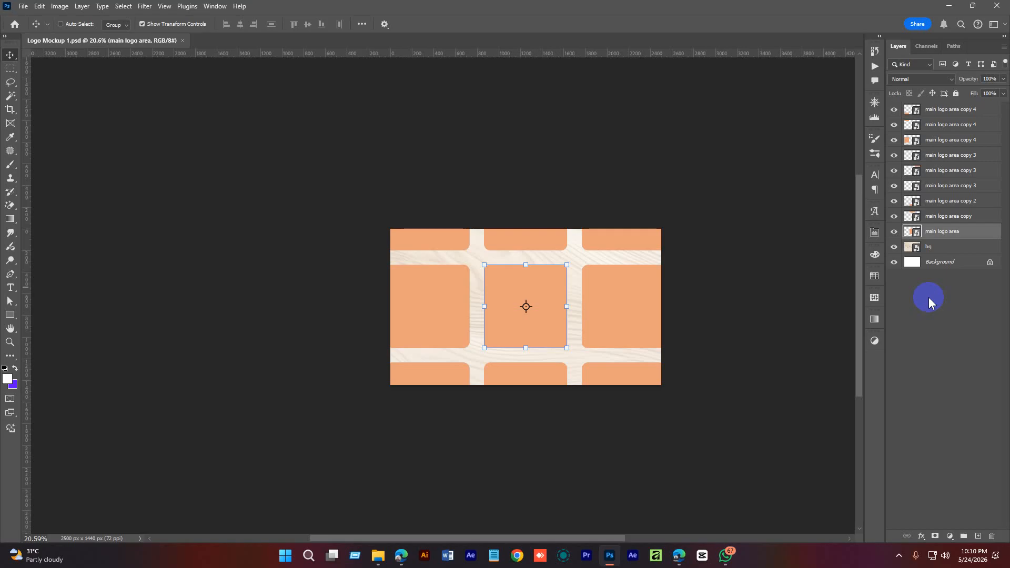
left_click(958, 112)
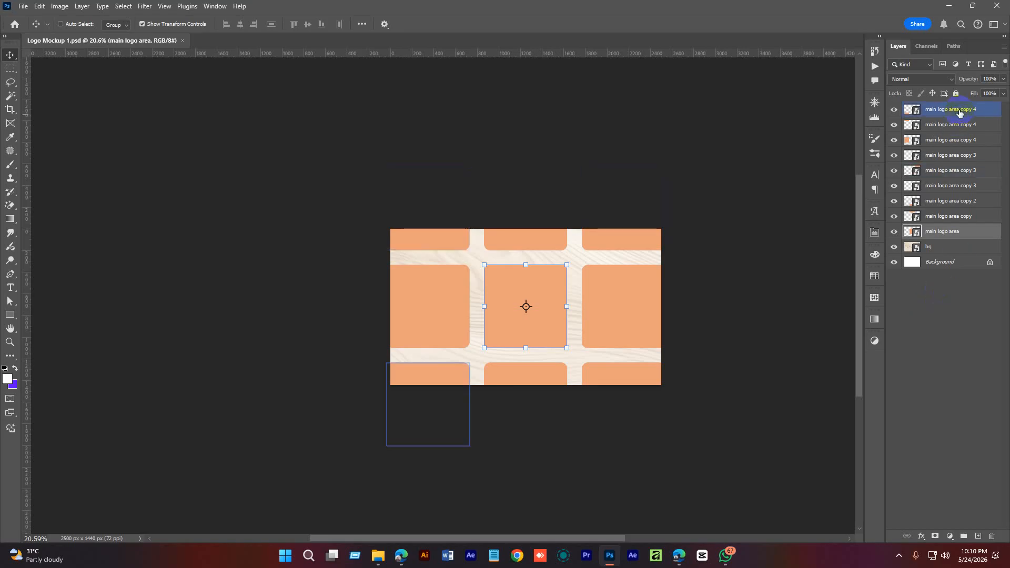
left_click(959, 112, "shift")
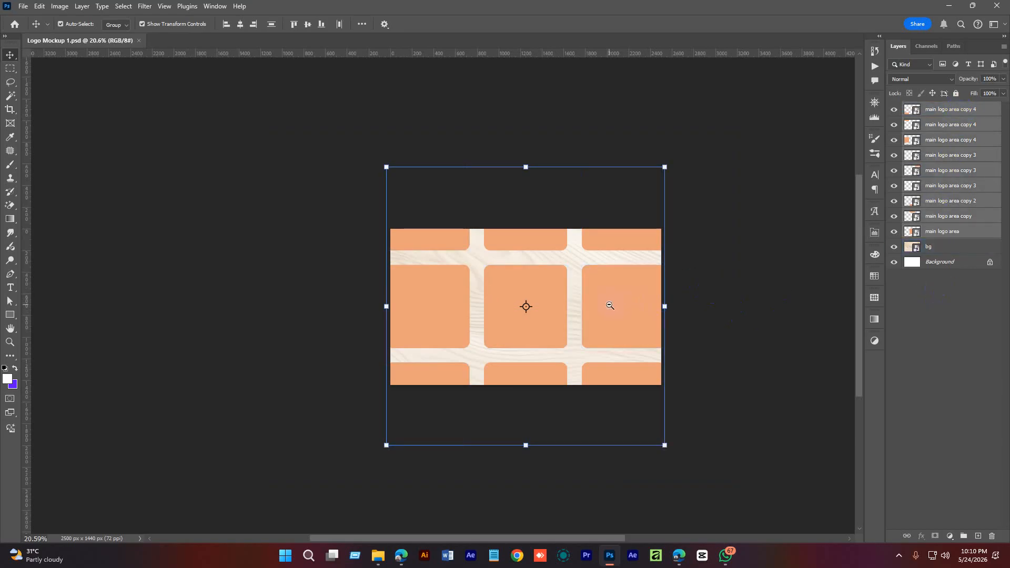
scroll(609, 305, "down", 1)
key("ctrl+t")
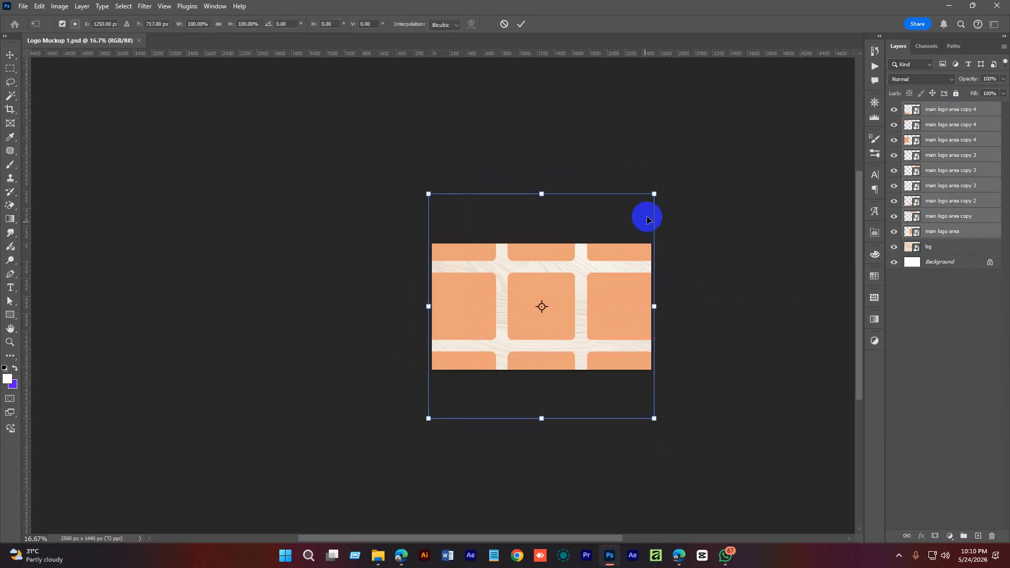
left_click_drag(669, 183, 625, 146)
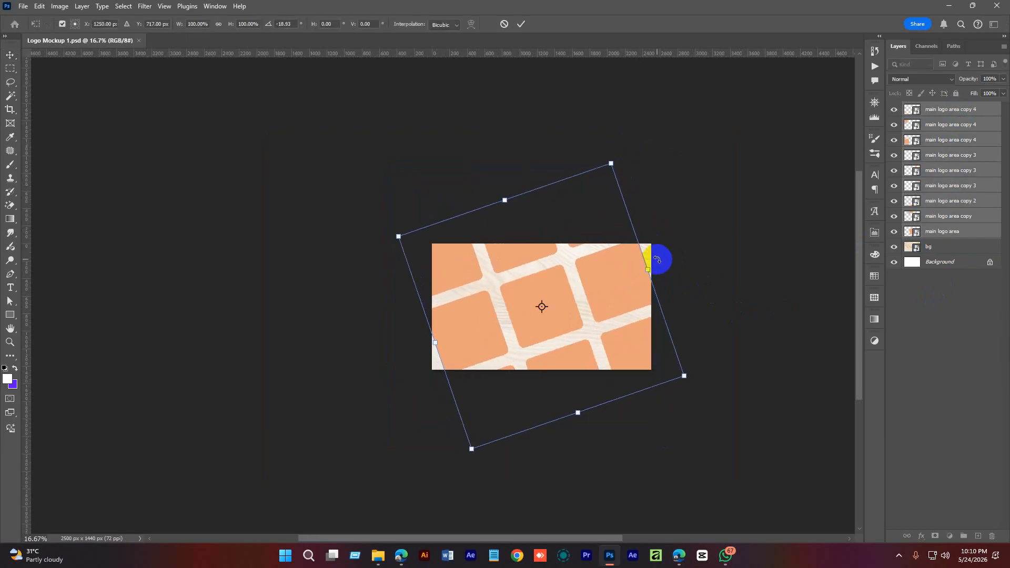
Scale the rotated card grid to about 112%, ease its tilt to about 17.5° counterclockwise around the canvas center, and apply the transform.
scroll(635, 277, "up", 4)
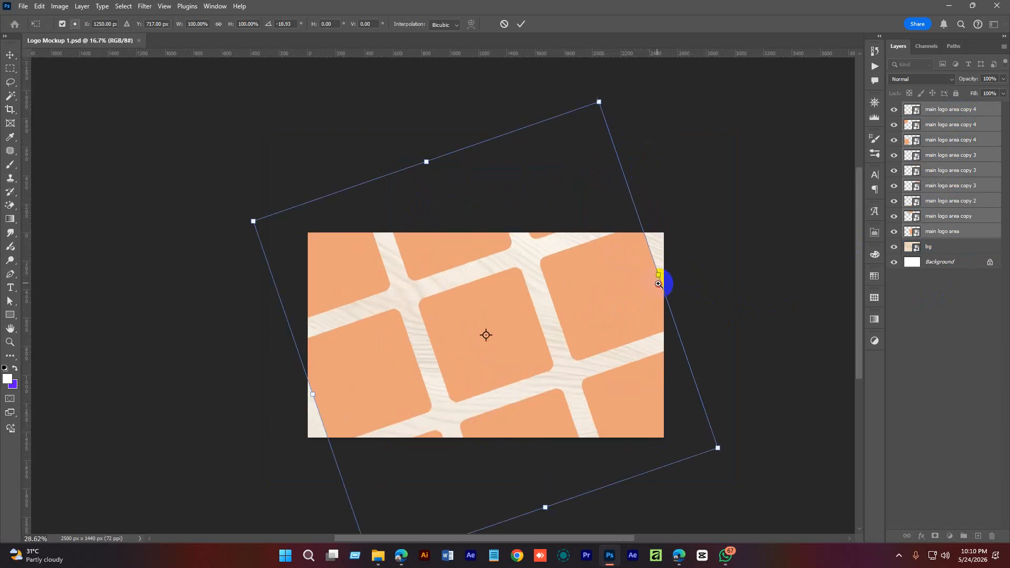
scroll(626, 311, "down", 2)
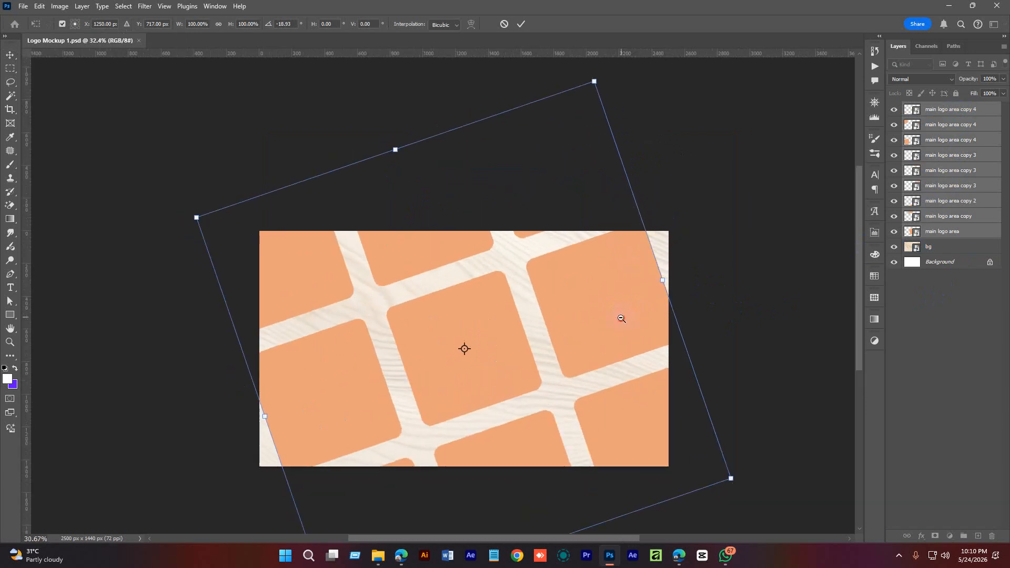
left_click_drag(594, 86, 595, 119)
scroll(613, 324, "down", 3)
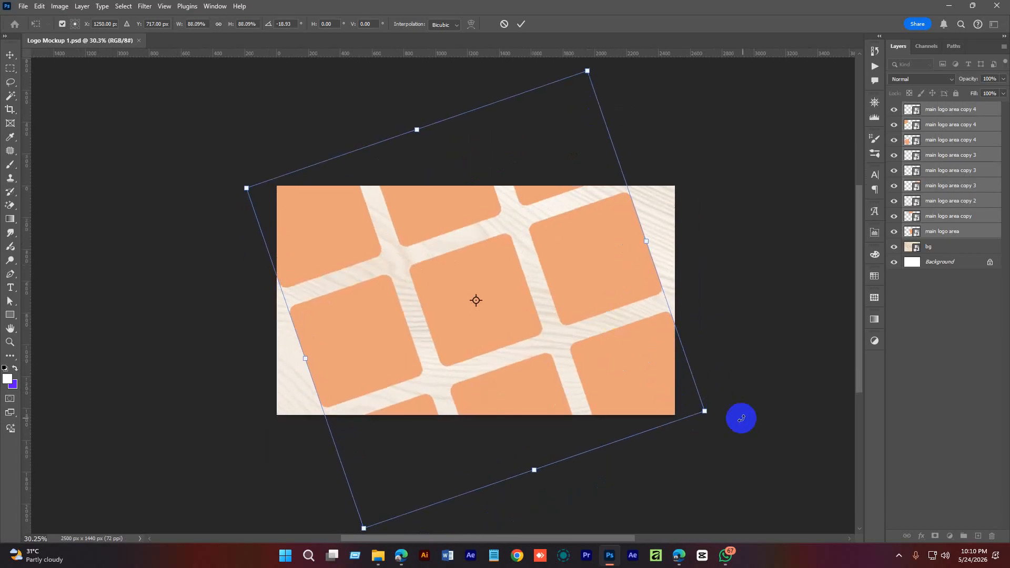
left_click_drag(705, 412, 773, 448)
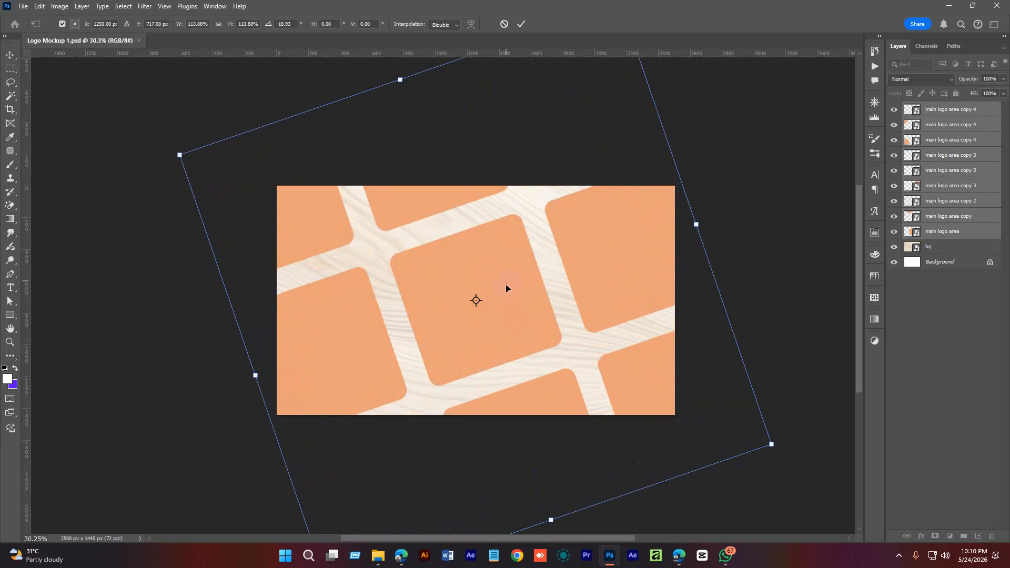
left_click_drag(506, 288, 511, 288)
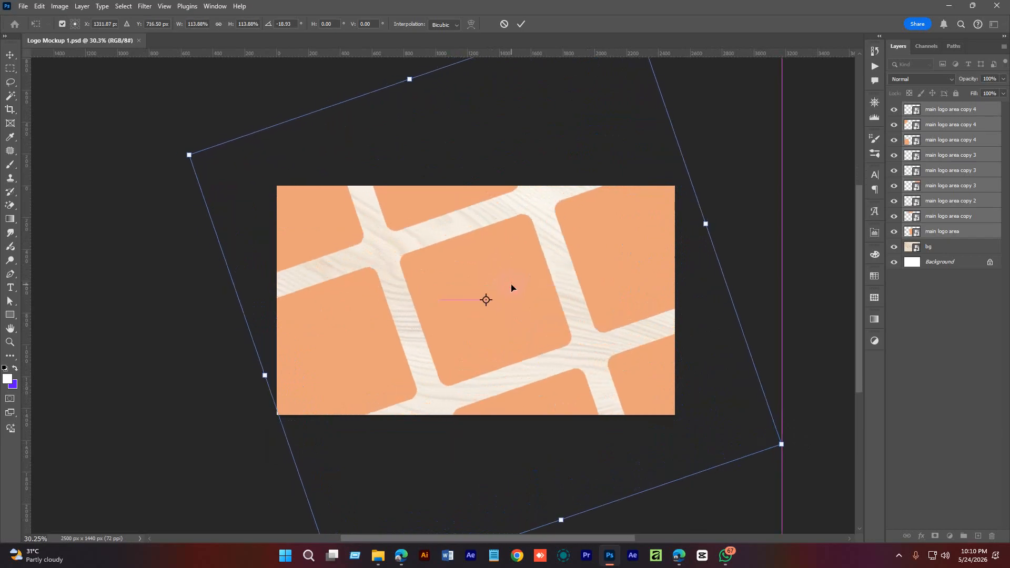
mouse_move(706, 223)
left_mouse_down()
mouse_move(711, 216)
mouse_move(683, 240)
mouse_move(681, 226)
mouse_move(707, 221)
left_mouse_up()
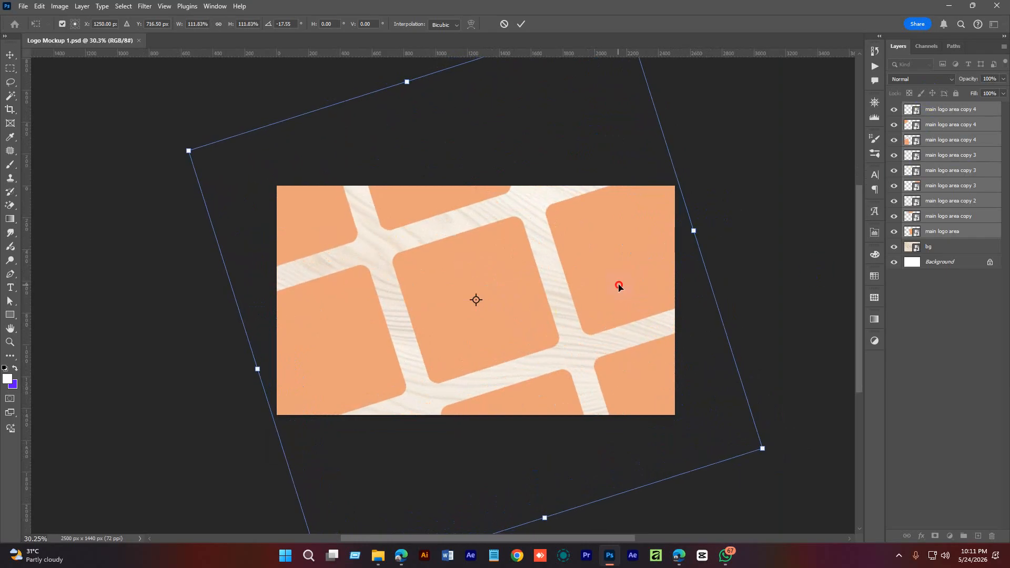
key("Return")
left_click(906, 310)
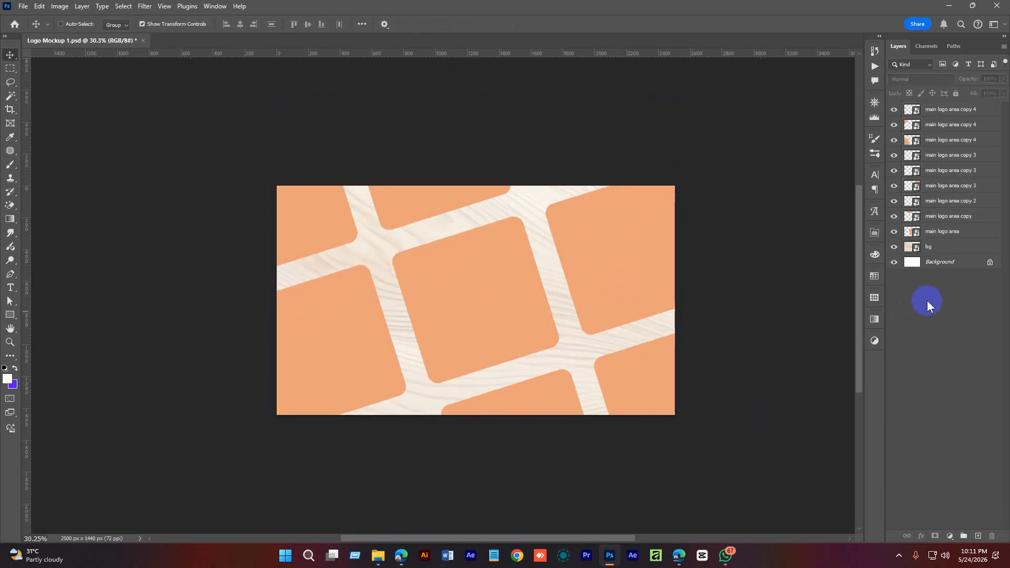
Select the main logo area layer and toggle its visibility off and on to check which card it is.
left_click(940, 232)
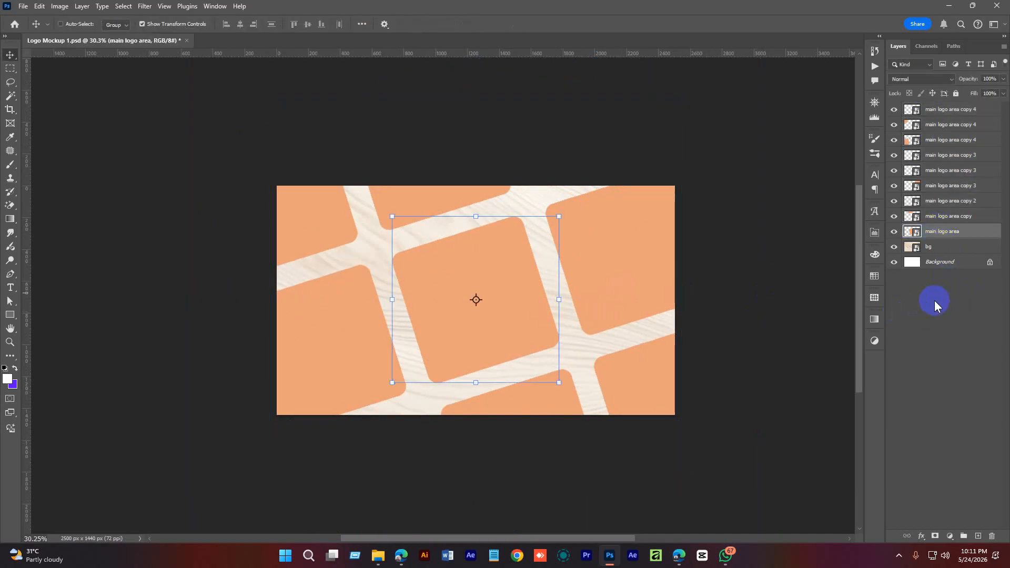
right_click(958, 232)
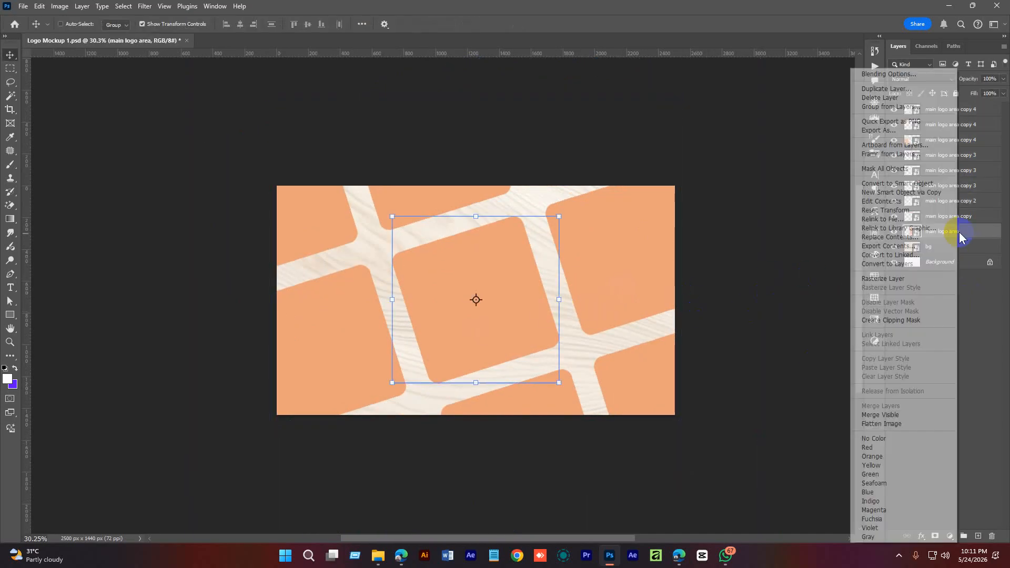
left_click(985, 312)
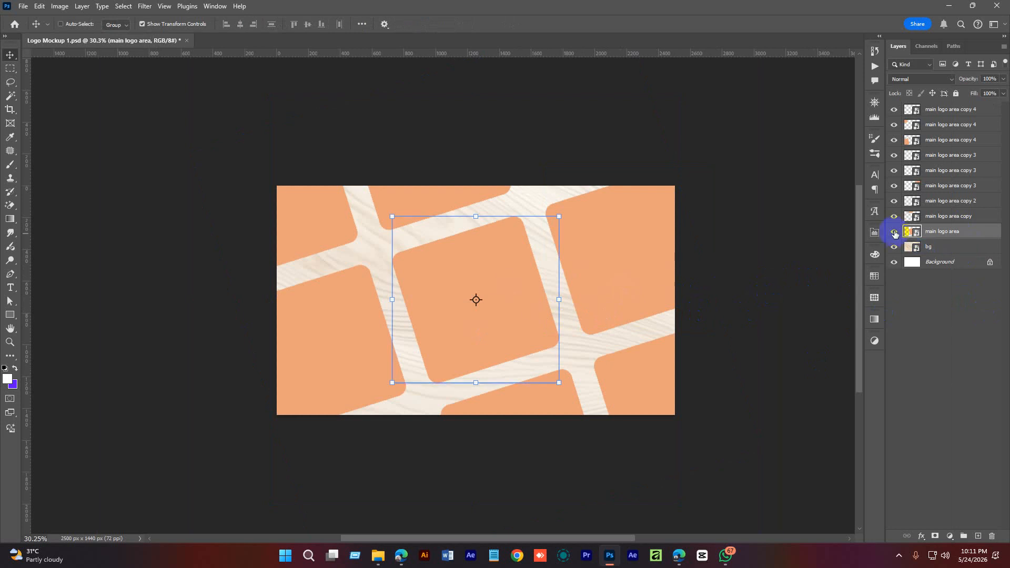
left_click(894, 232)
left_click(894, 232)
Open the main logo area layer's blending options and enable only the lower of the two Drop Shadow effects.
right_click(960, 234)
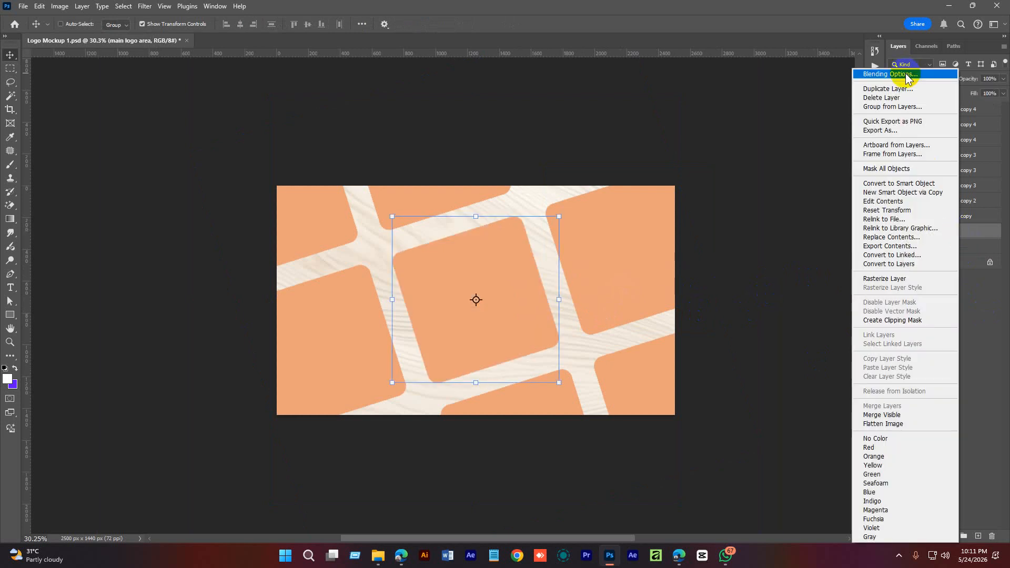
left_click(896, 74)
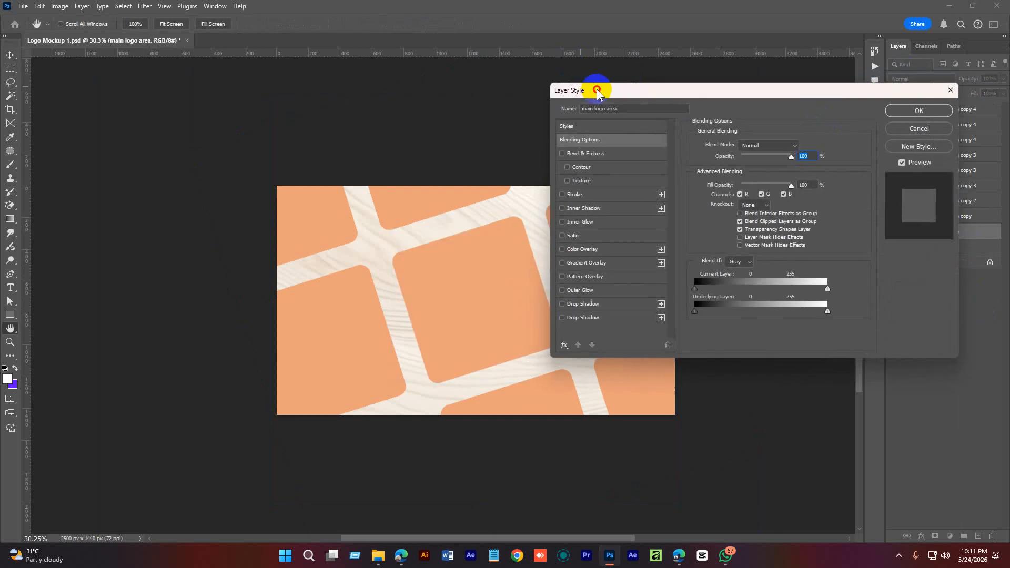
left_click_drag(595, 86, 634, 75)
left_click(610, 303)
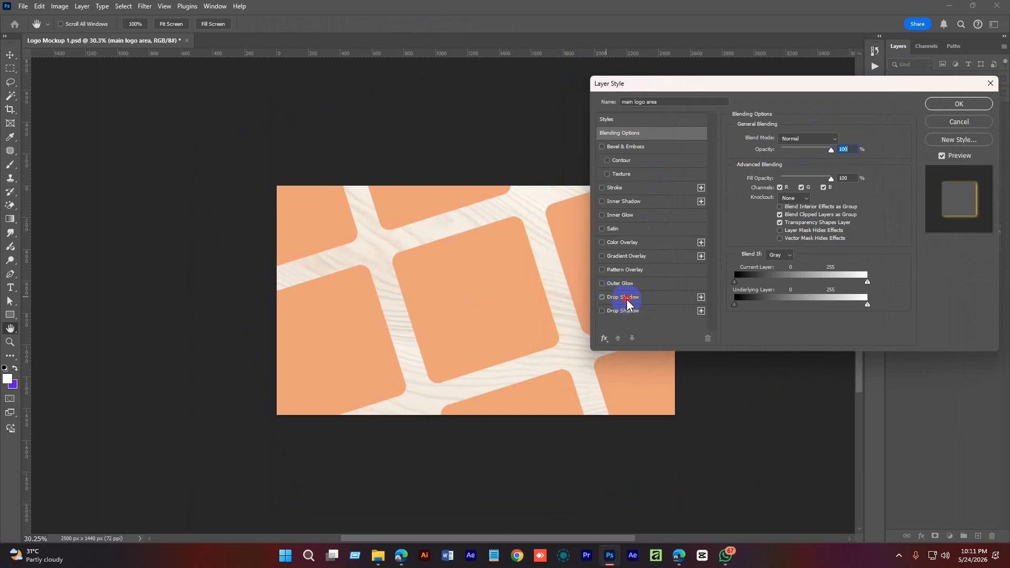
left_click(626, 300)
left_click(602, 298)
left_click(603, 312)
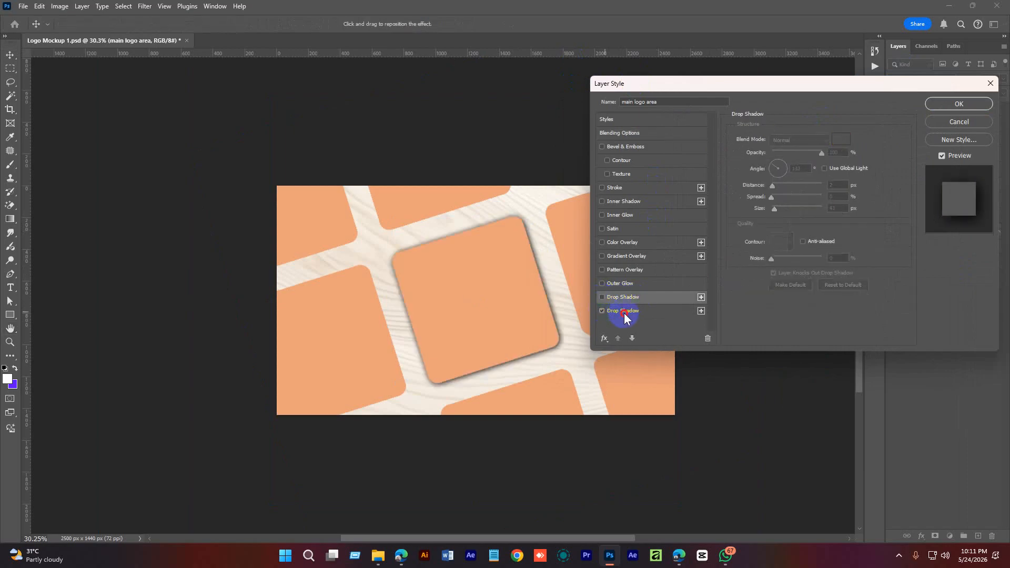
left_click(624, 314)
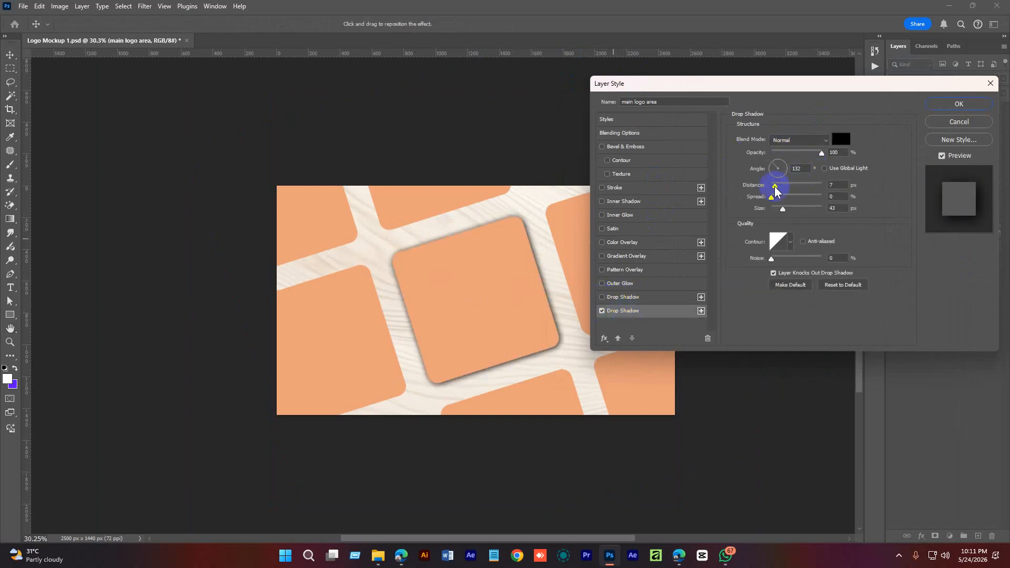
Adjust the center card's drop shadow to 26 px distance, 35 px size, a 151° angle and about 48% opacity.
left_click_drag(775, 189, 783, 186)
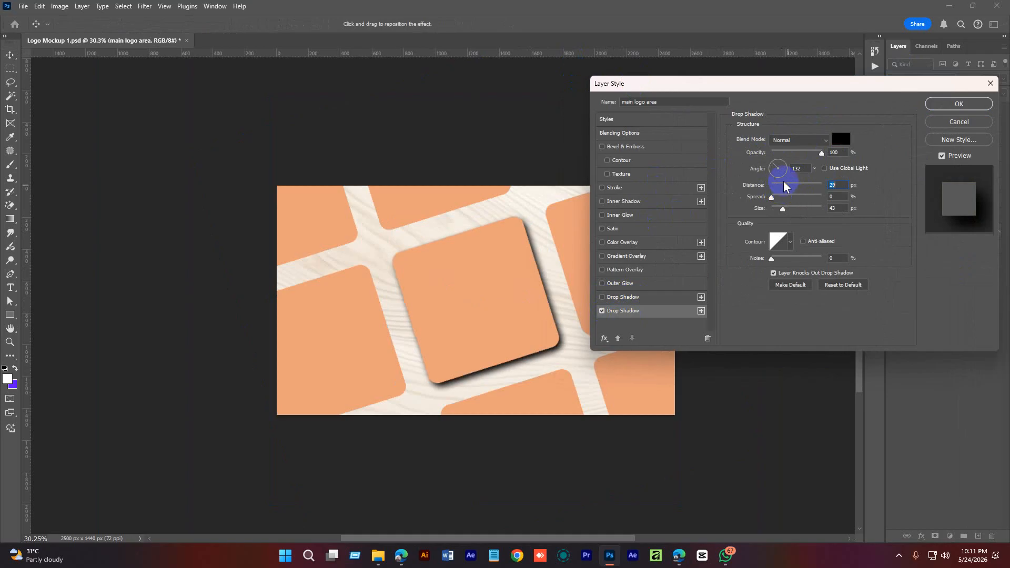
left_click(772, 166)
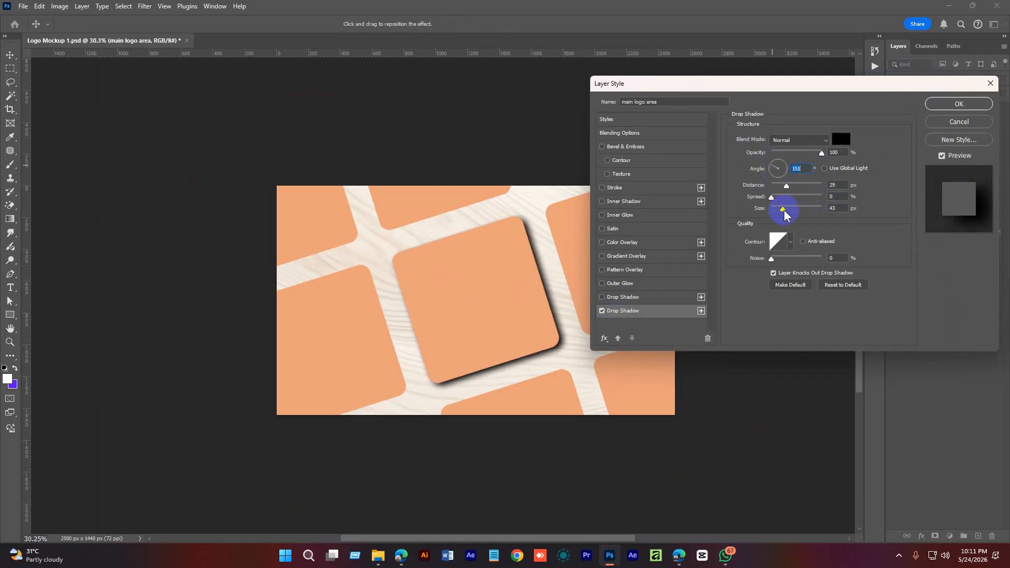
left_click_drag(782, 211, 777, 209)
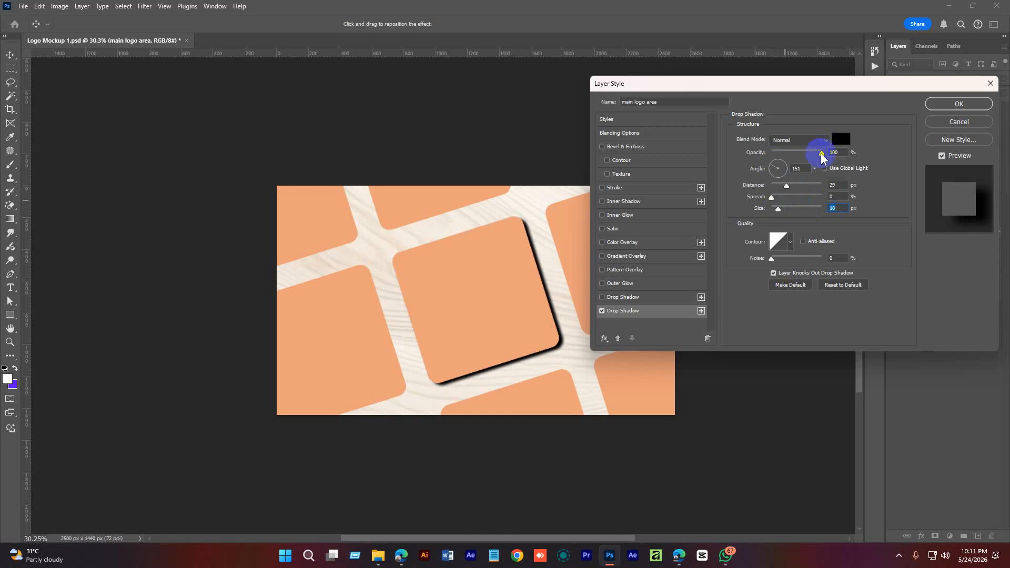
left_click_drag(822, 154, 796, 156)
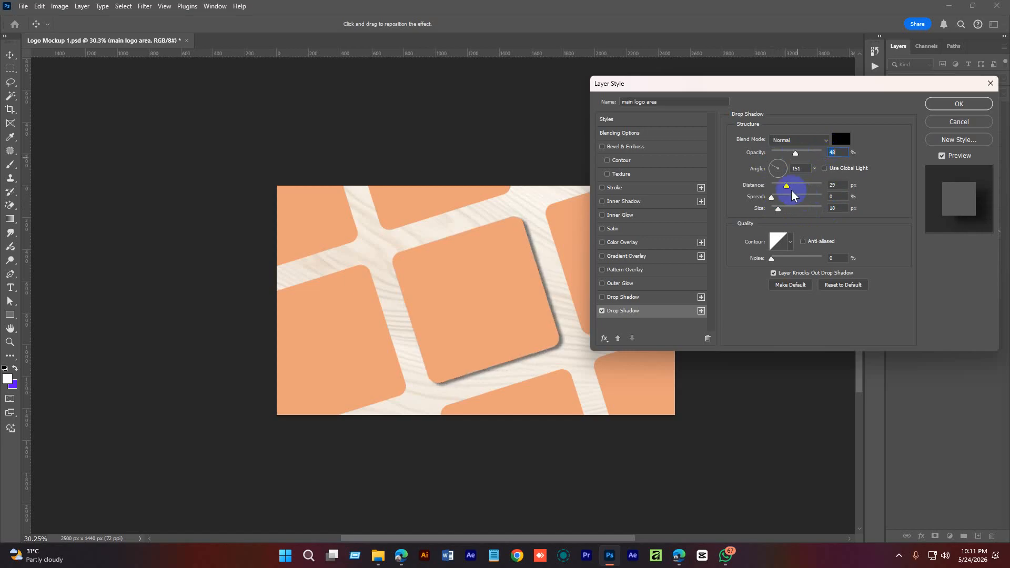
left_click_drag(779, 211, 782, 211)
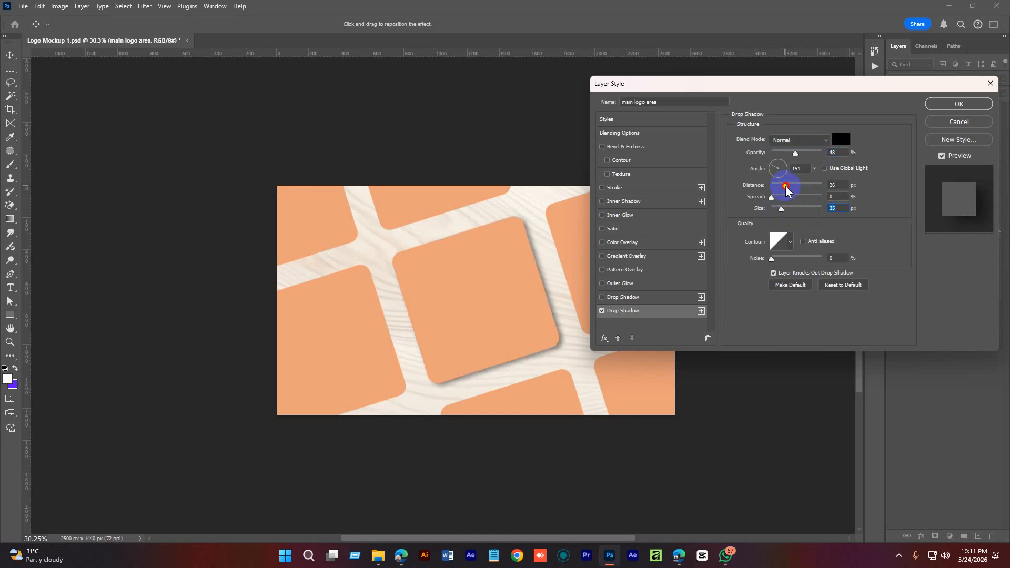
left_click(785, 187)
Set the drop shadow's opacity to 60%, its angle to 145° and its size to 30 px.
left_click_drag(837, 153, 788, 157)
type("60")
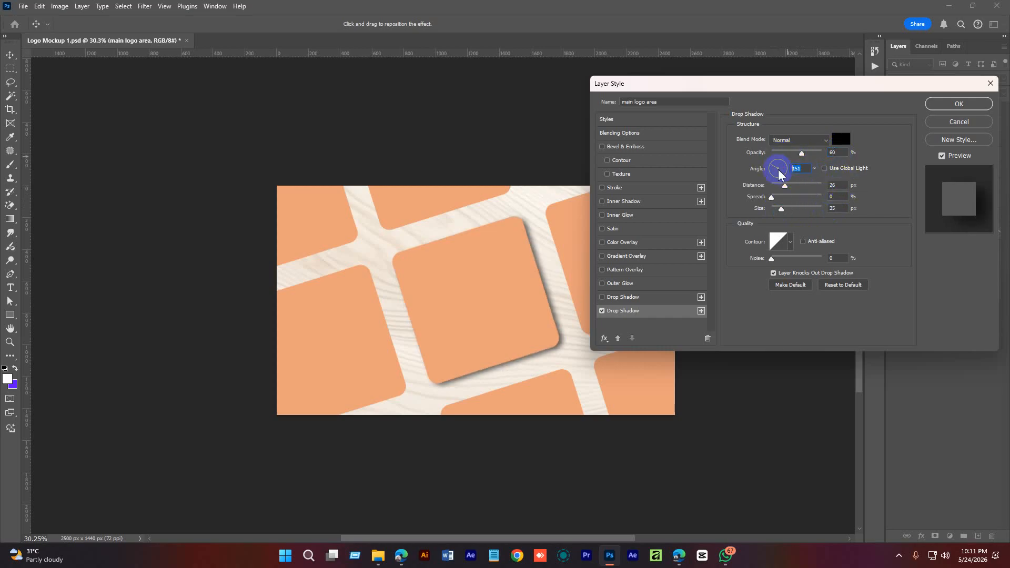
type("145")
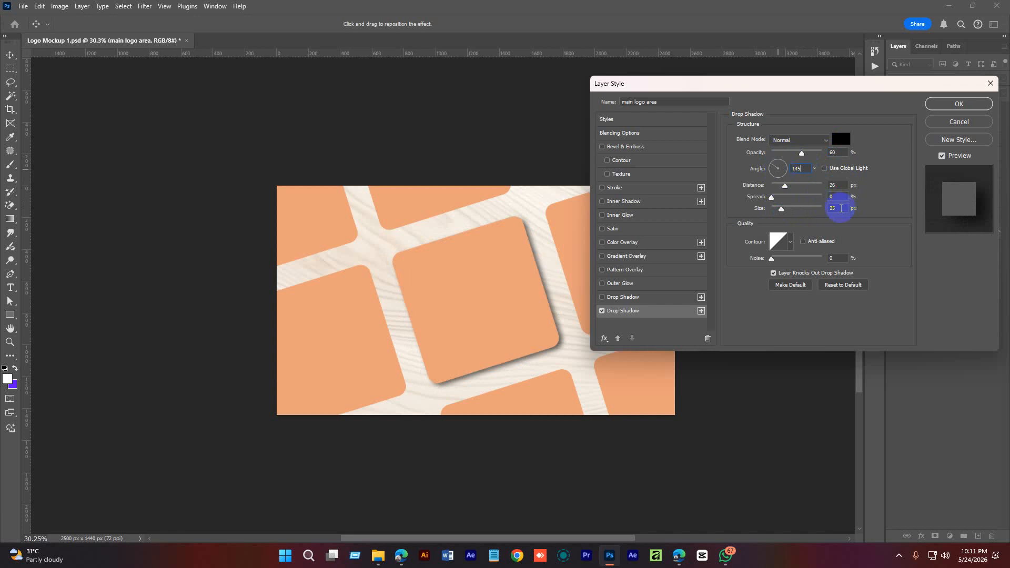
left_click_drag(840, 208, 820, 212)
type("30")
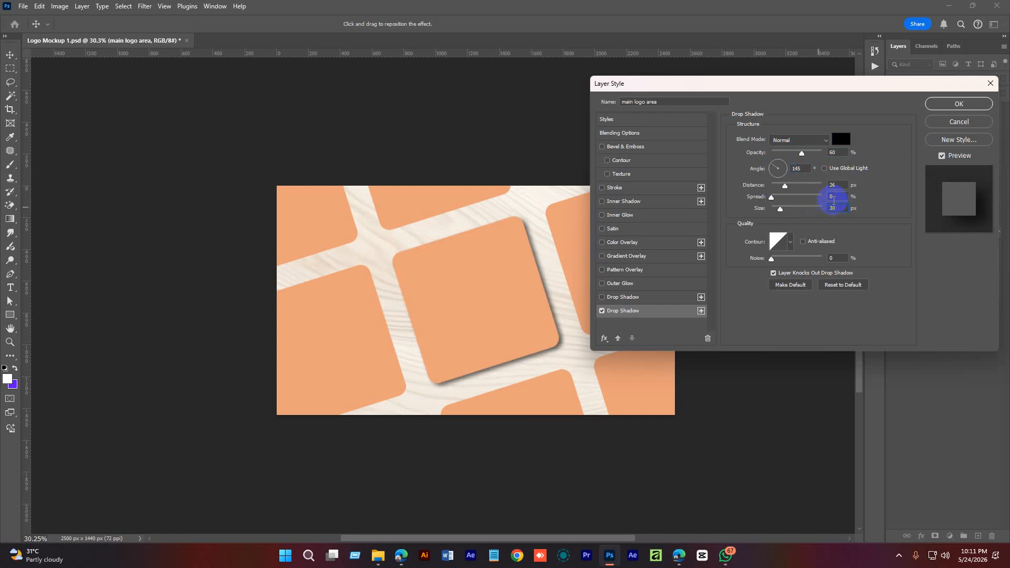
Set the main logo area's drop shadow distance to 25 px and its opacity to about 35%, and apply the style.
type("2")
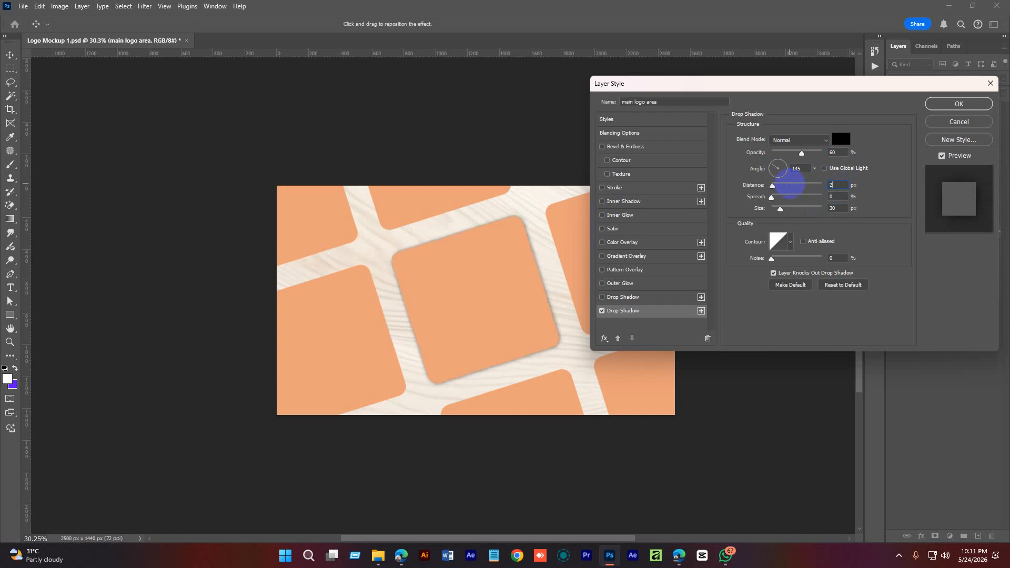
type("5")
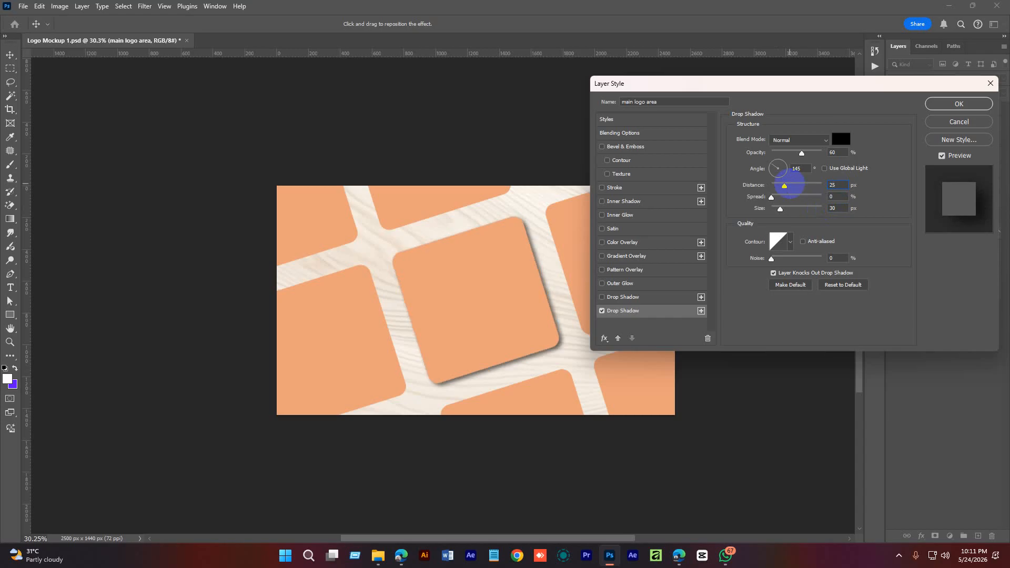
left_click_drag(799, 154, 792, 155)
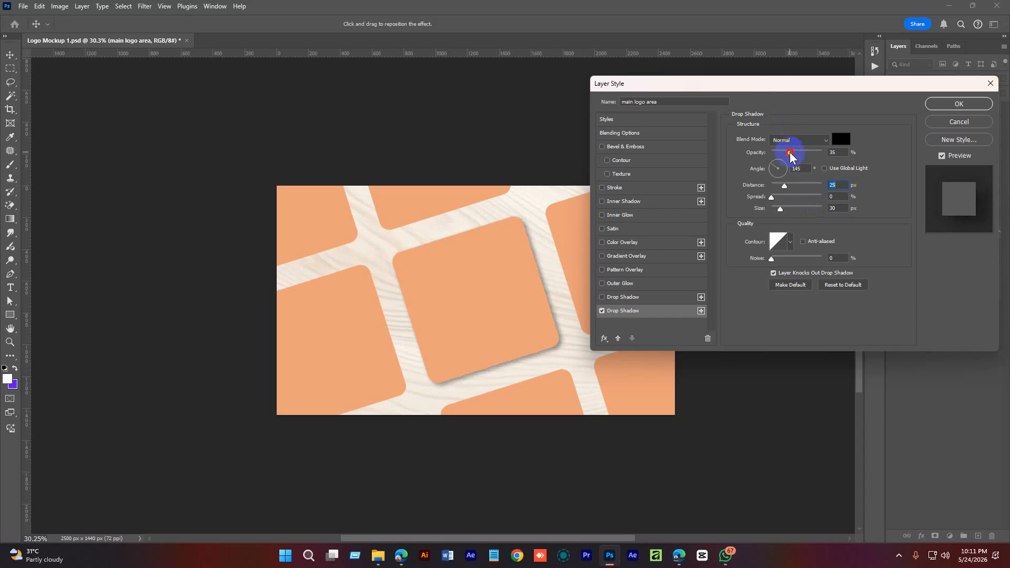
left_click(935, 109)
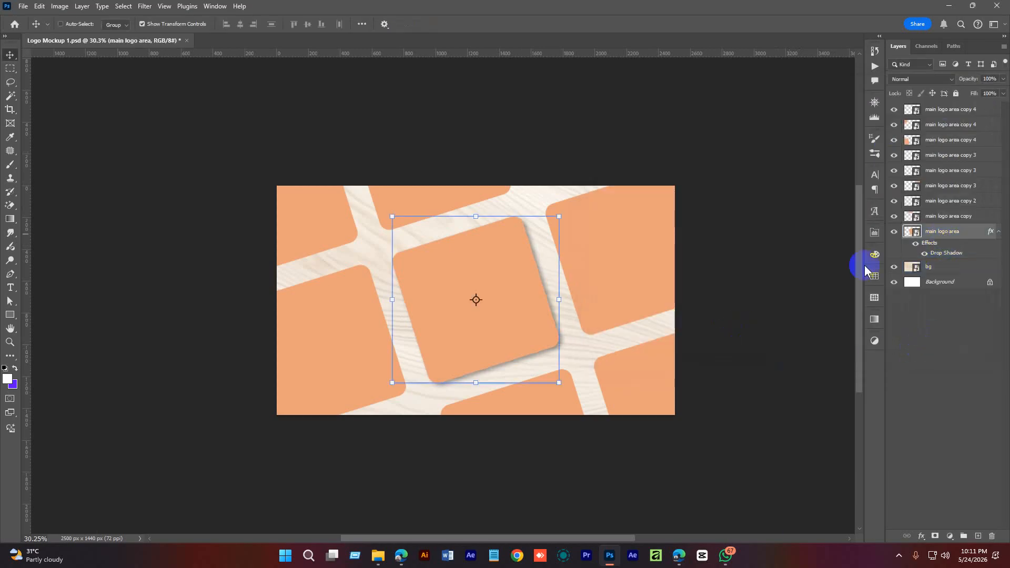
Copy the main logo area's layer style and paste it onto all the main logo area copy layers.
right_click(951, 237)
left_click(865, 375)
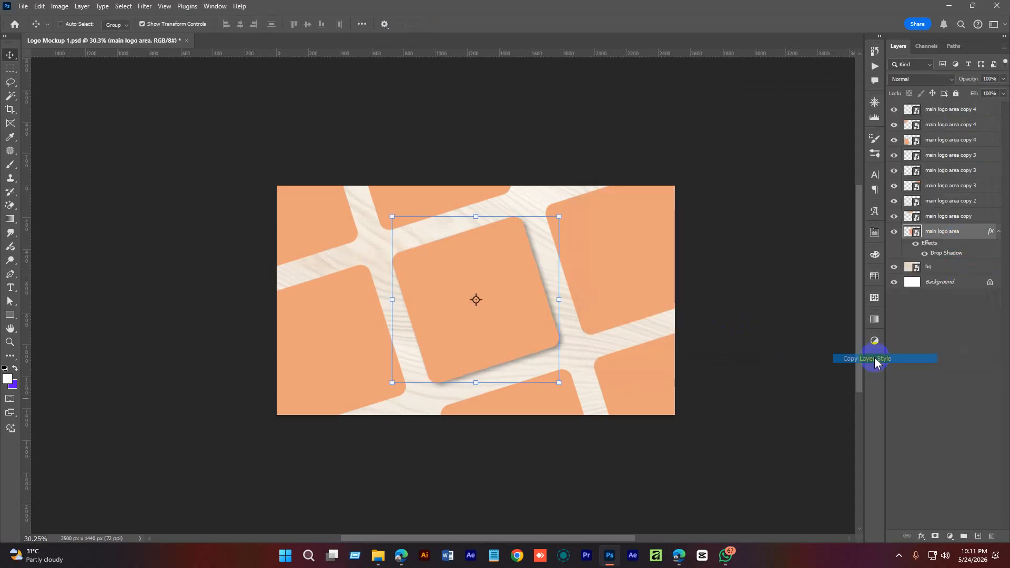
left_click(940, 216)
left_click(941, 109, "shift")
right_click(941, 108)
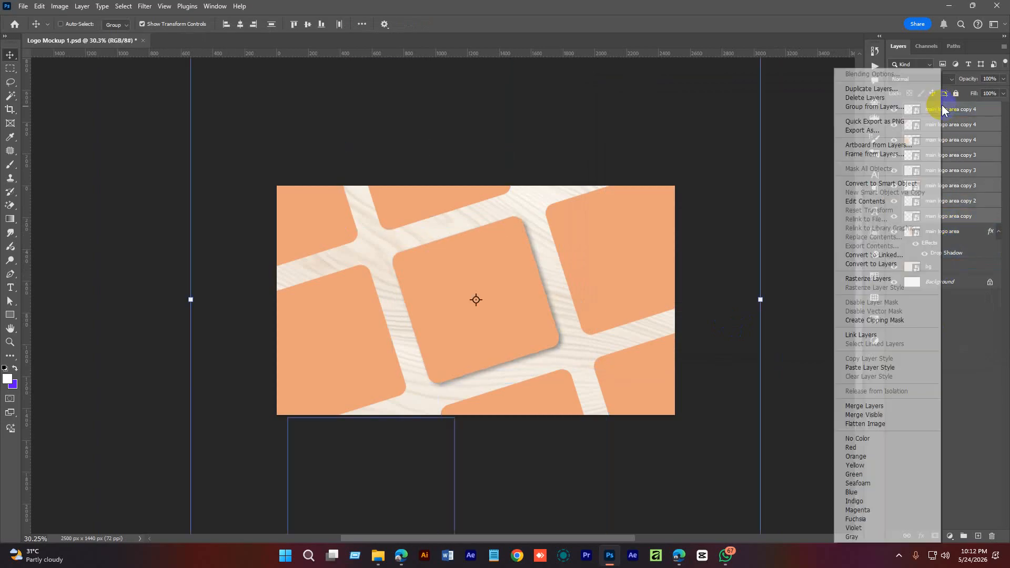
left_click(892, 372)
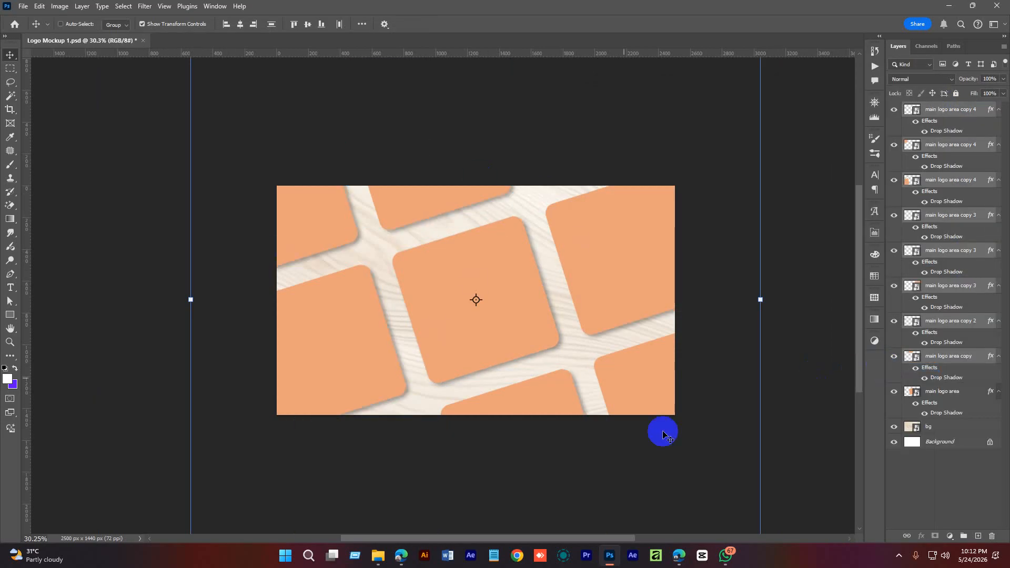
Deselect the layers and save the mockup document.
left_click(927, 490)
left_click_drag(582, 276, 559, 281)
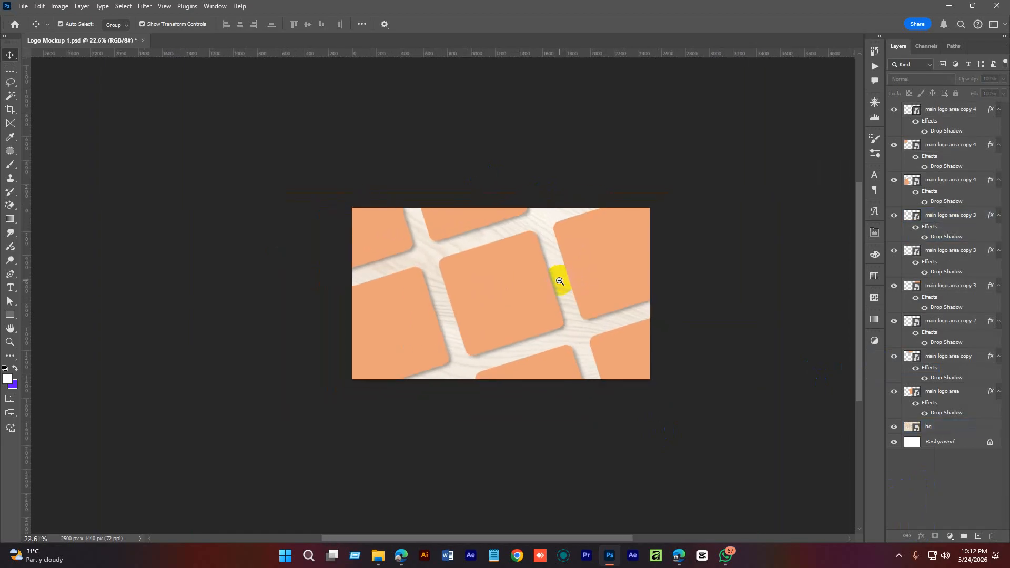
key("ctrl+s")
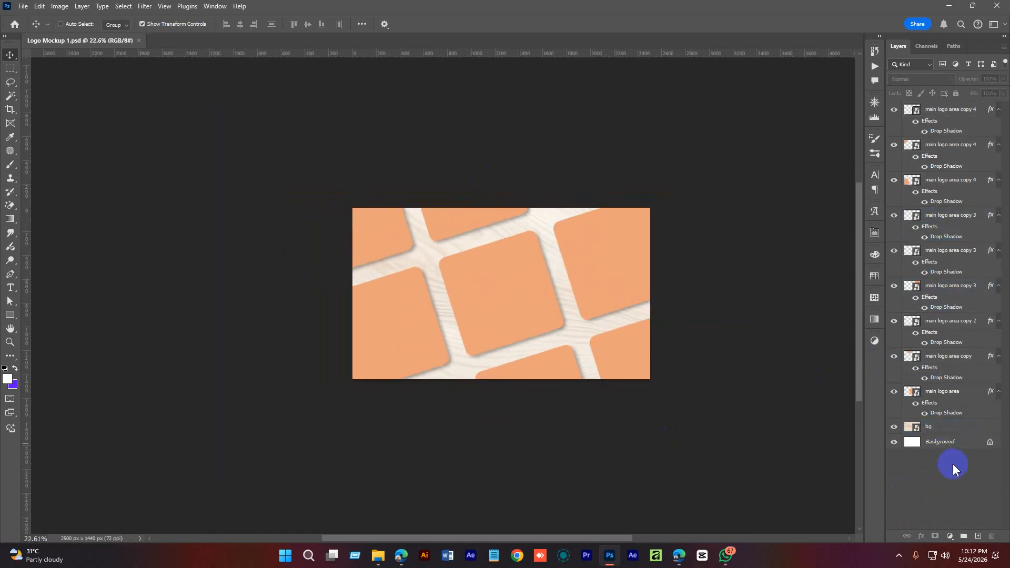
Group the main logo area layer with all its copies and name the group "effects".
left_click(942, 391)
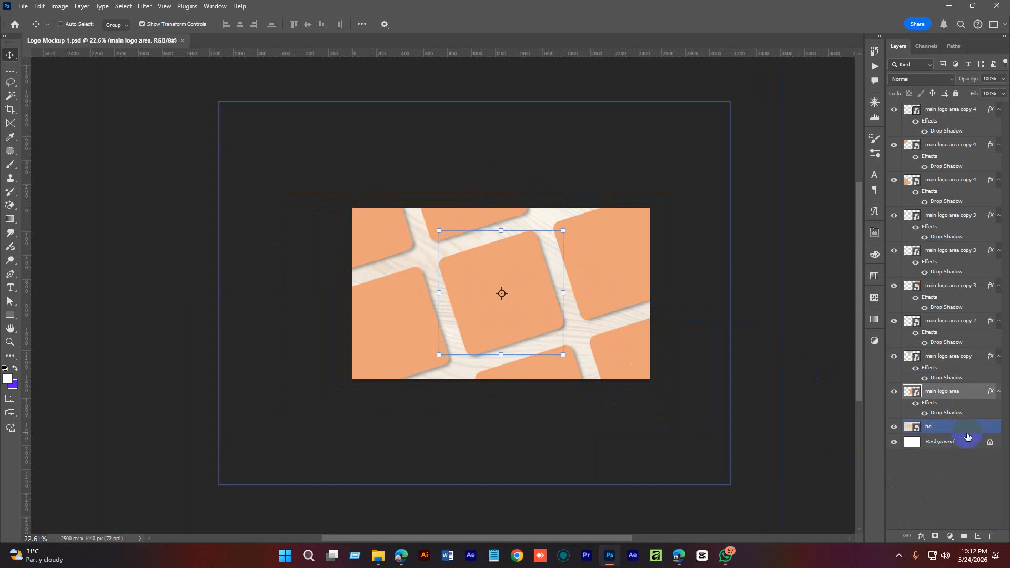
left_click(953, 367, "ctrl")
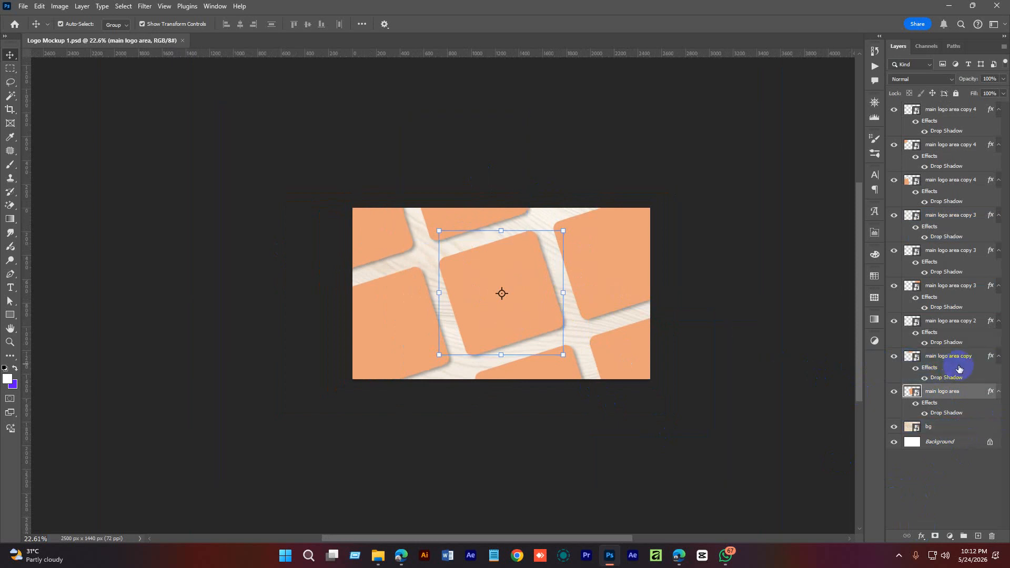
left_click(950, 109, "shift")
key("ctrl+g")
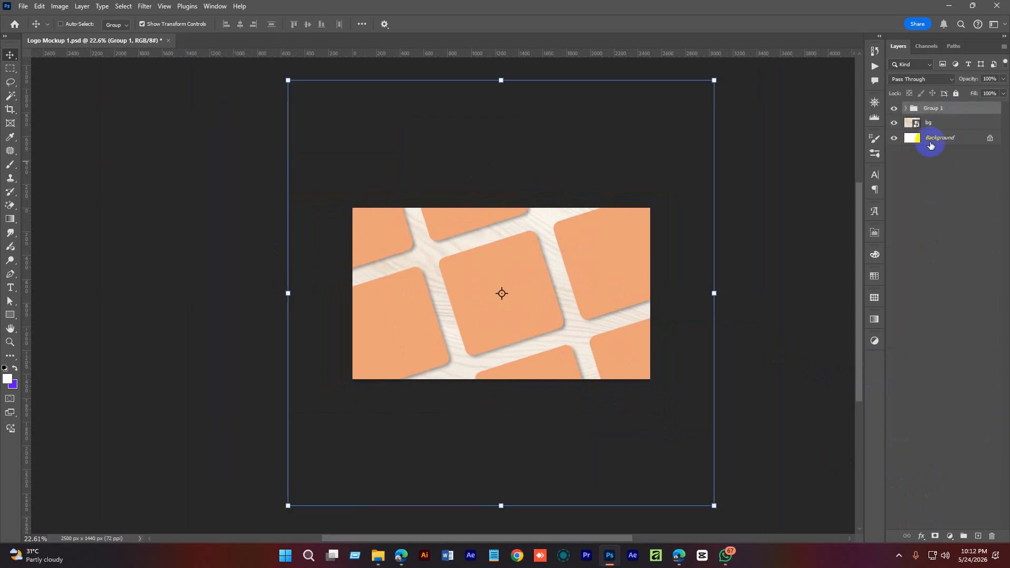
left_click(935, 110)
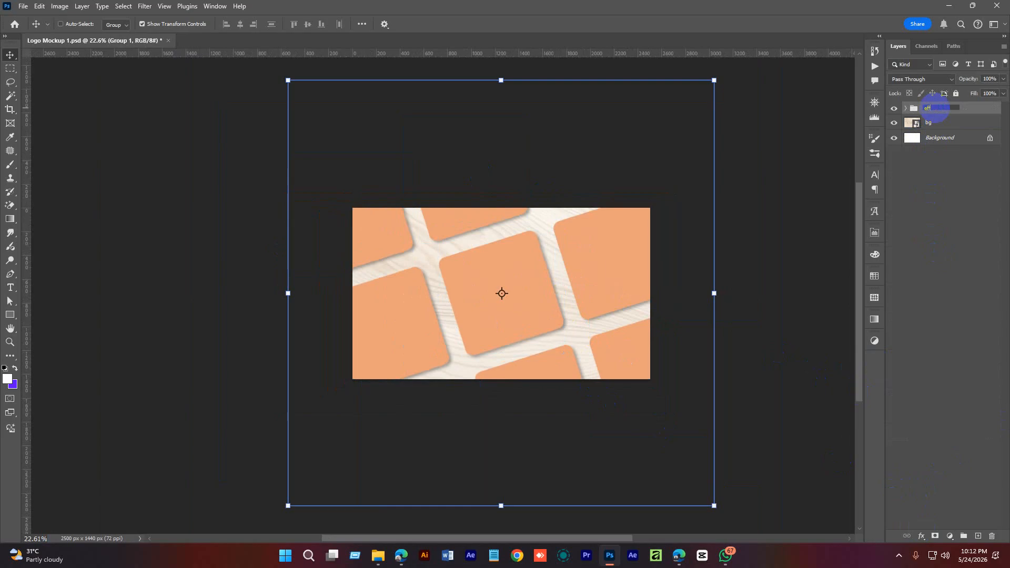
type("effects")
key("Return")
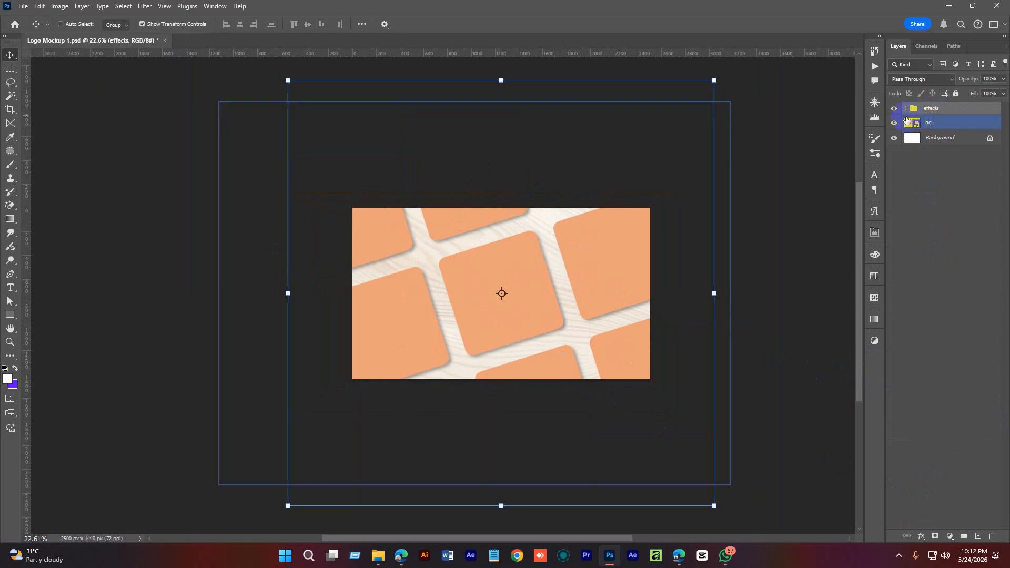
Hide and show the effects group to check what it contains, leaving no layer selected.
left_click(894, 108)
left_click(893, 108)
left_click(957, 290)
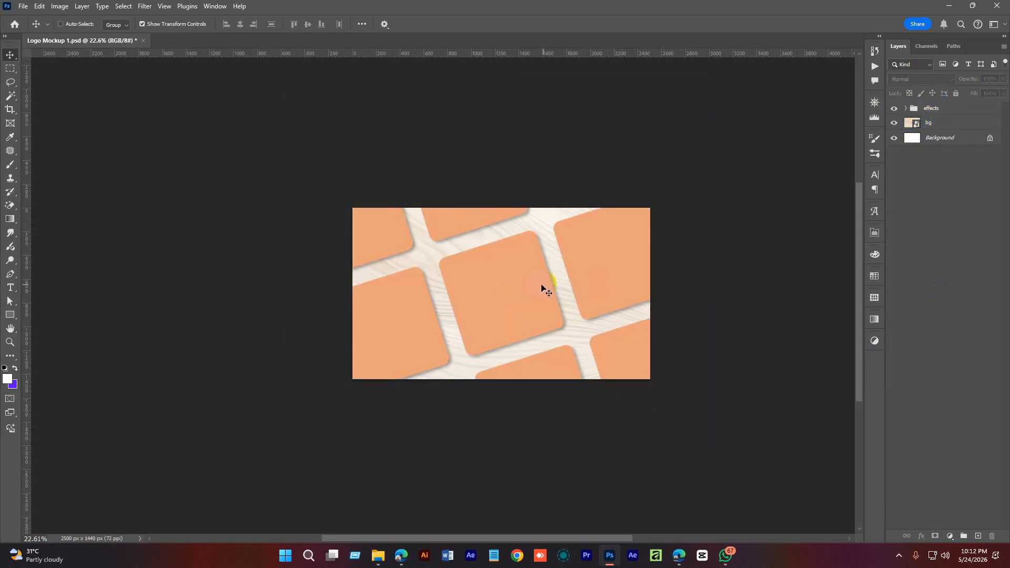
scroll(549, 279, "up", 2)
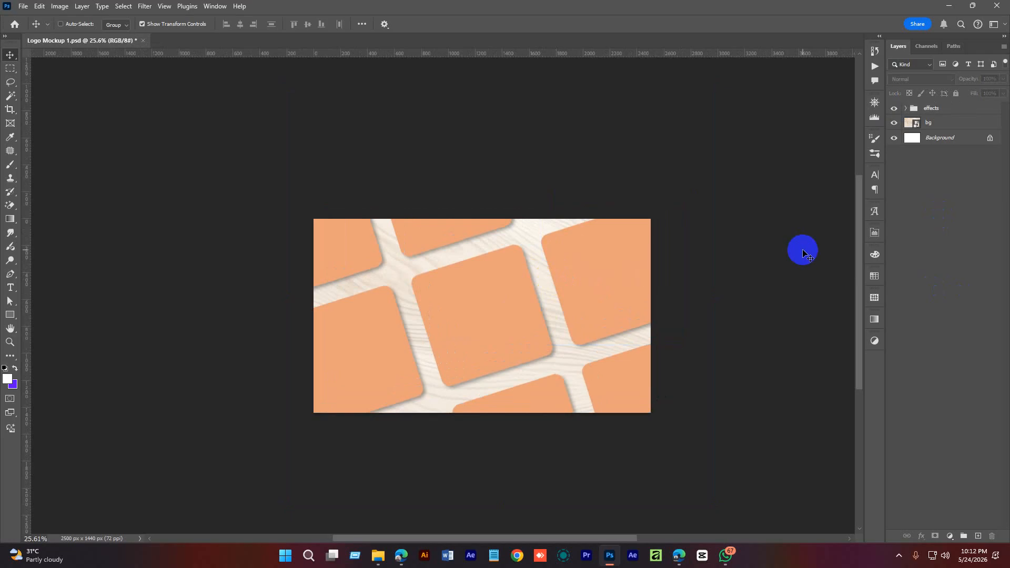
Add a new empty layer above the effects group and name it "lightign".
left_click(939, 123)
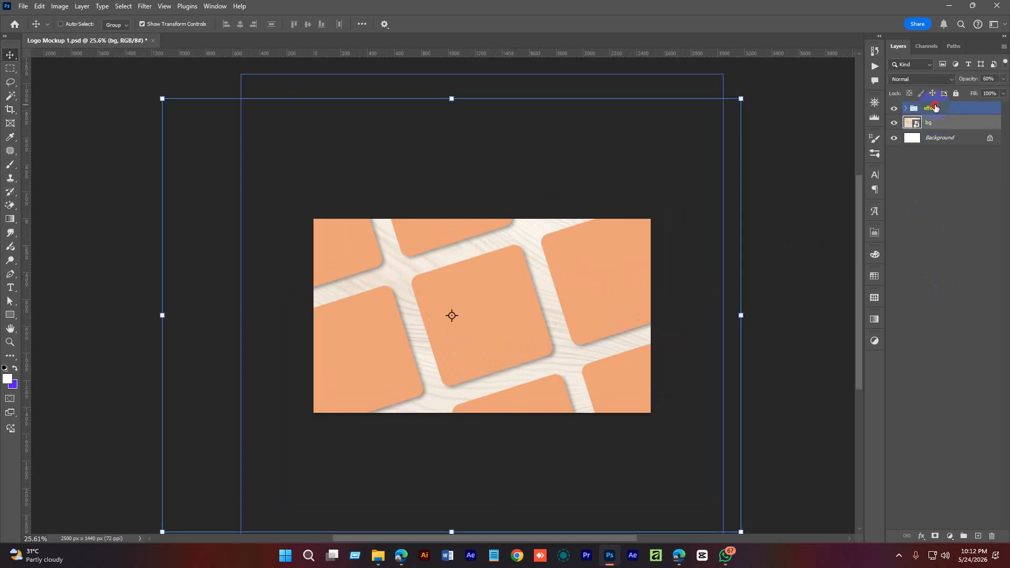
left_click(969, 462)
left_click(978, 535)
double_click(939, 109)
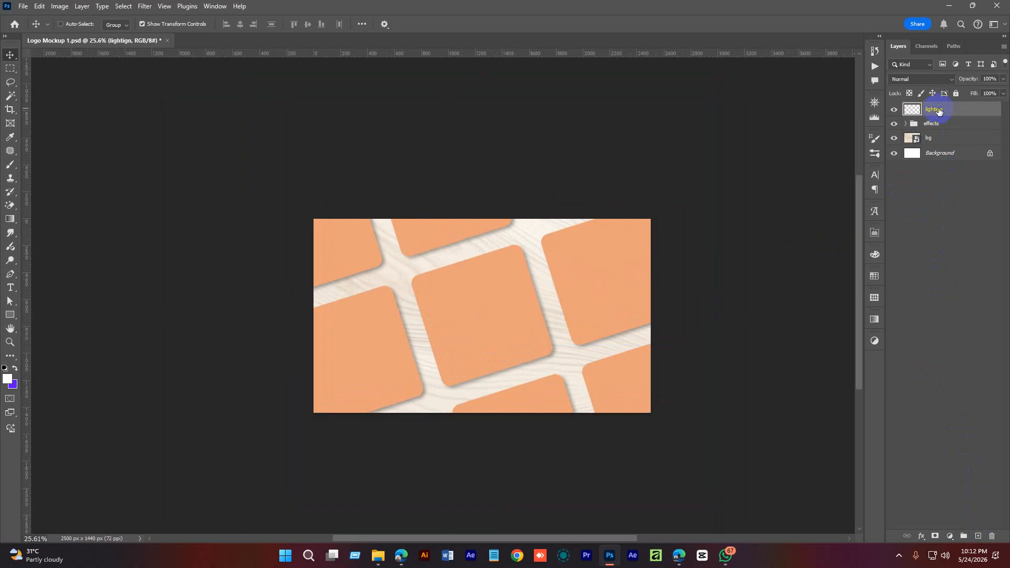
Switch to the Brush tool and choose the recently used cloud-shaped 100 px brush.
left_click_drag(603, 258, 594, 250)
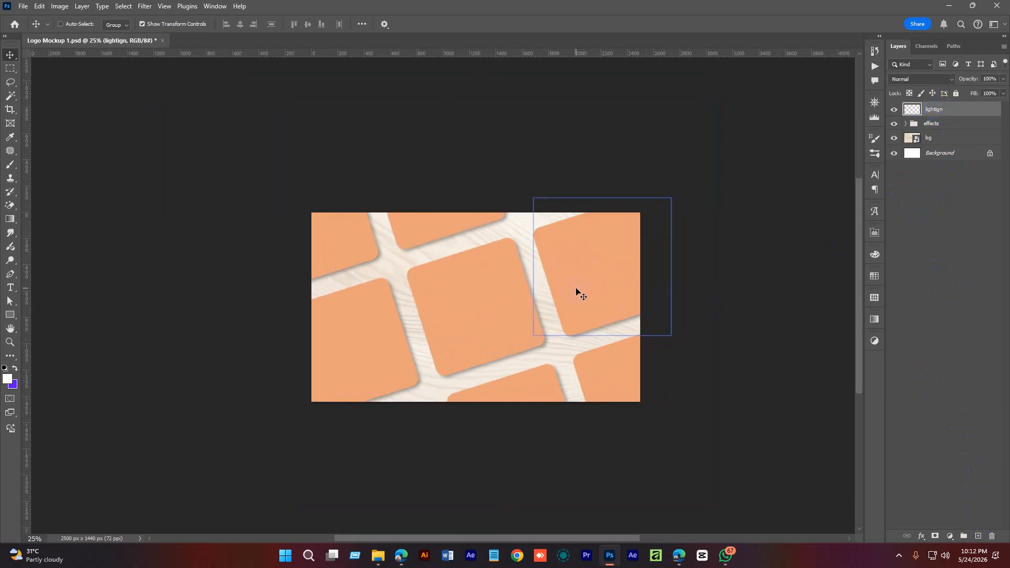
left_click(674, 184)
key("b")
left_click(152, 387)
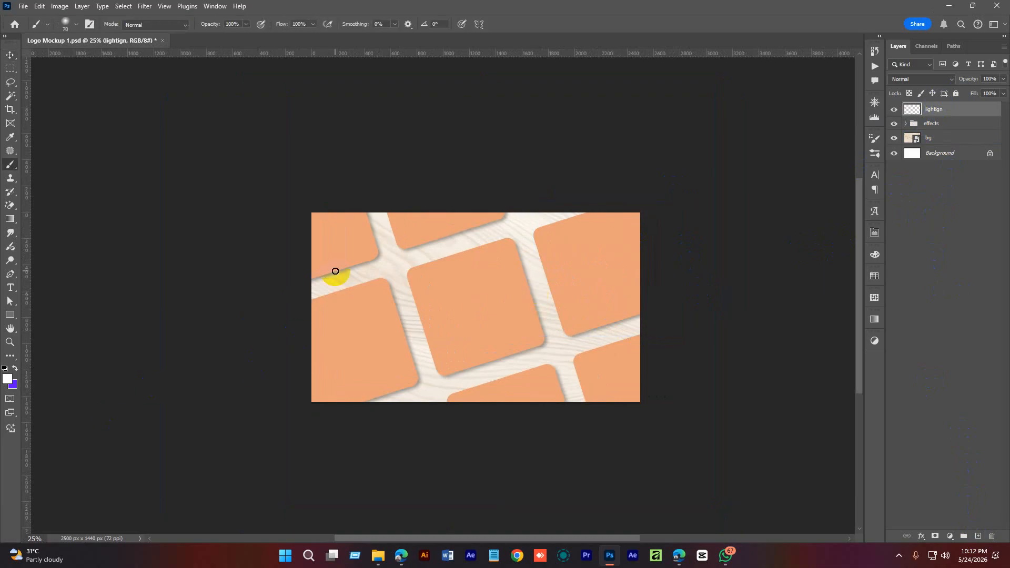
right_click(369, 252)
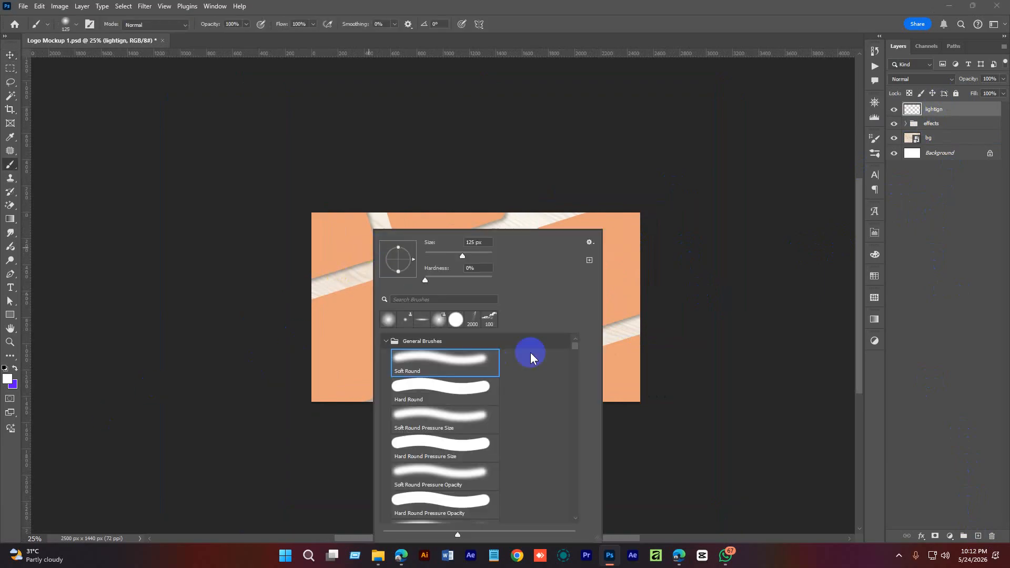
left_click(476, 319)
left_click(489, 319)
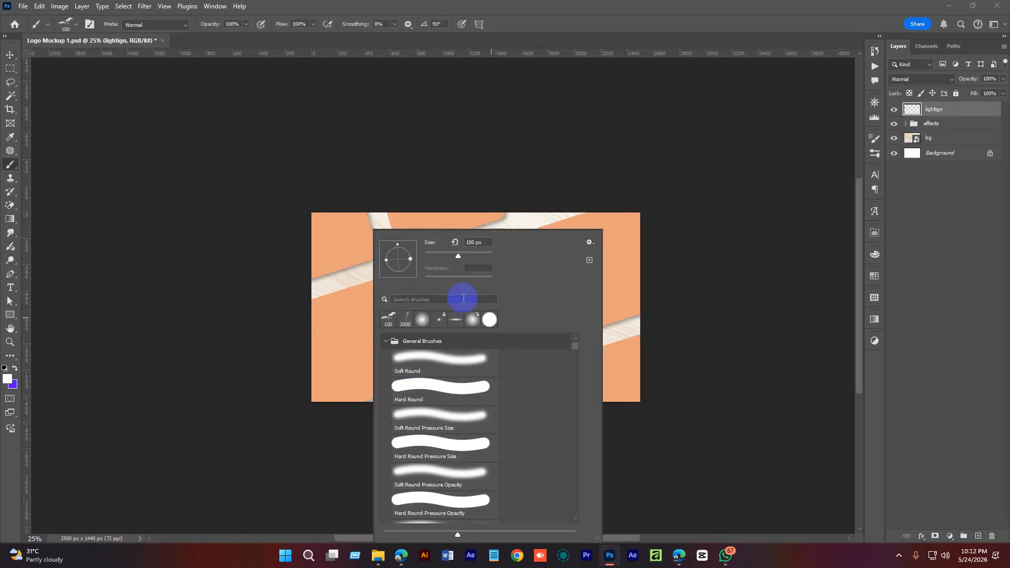
double_click(695, 1)
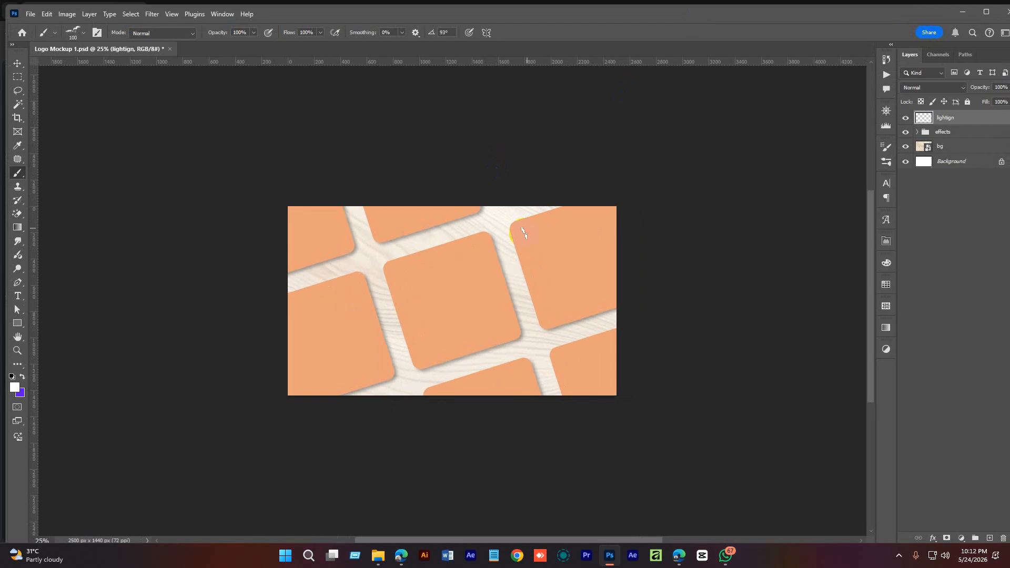
left_click(986, 11)
Enlarge the cloud brush to 1400 px.
key("bracketright")
key("bracketright")
key("bracketright")
key("bracketright")
key("bracketright")
key("bracketright")
key("bracketright")
key("bracketright")
key("bracketright")
key("bracketright")
key("bracketright")
key("bracketright")
key("bracketright")
key("bracketright")
key("bracketright")
key("bracketright")
Rotate the cloud brush tip to an angle of -6°.
right_click(431, 290)
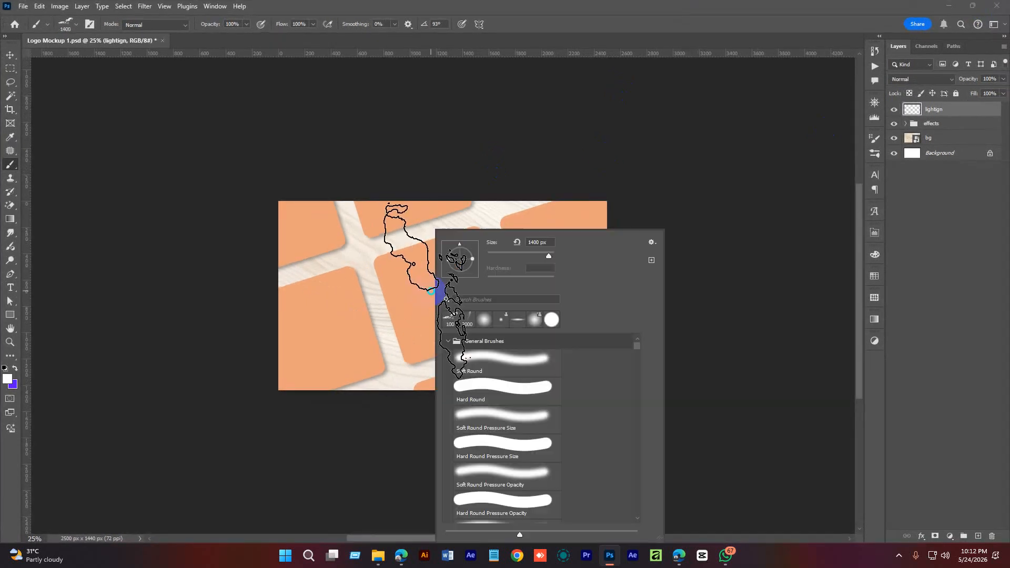
left_click_drag(468, 253, 497, 258)
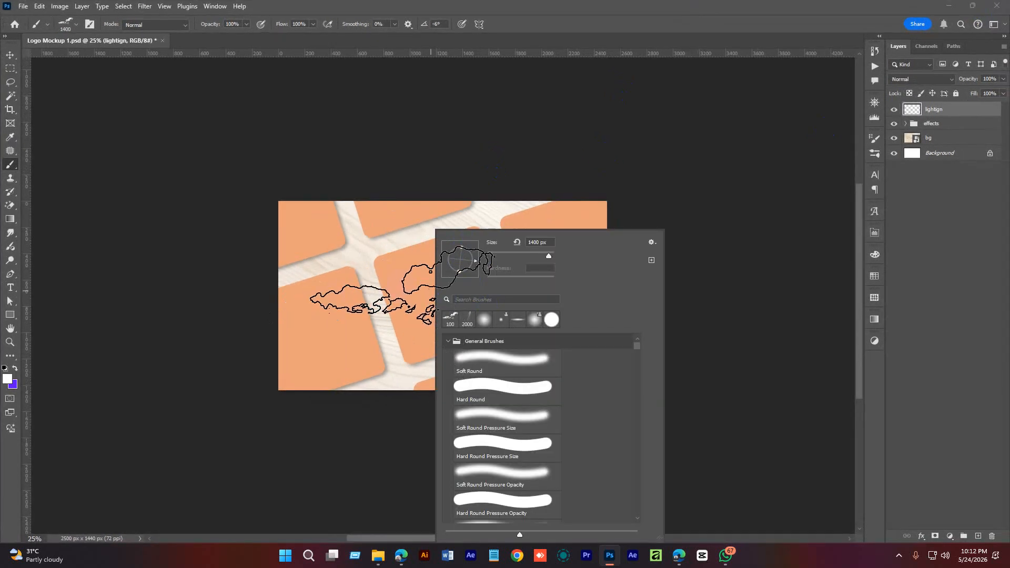
double_click(578, 11)
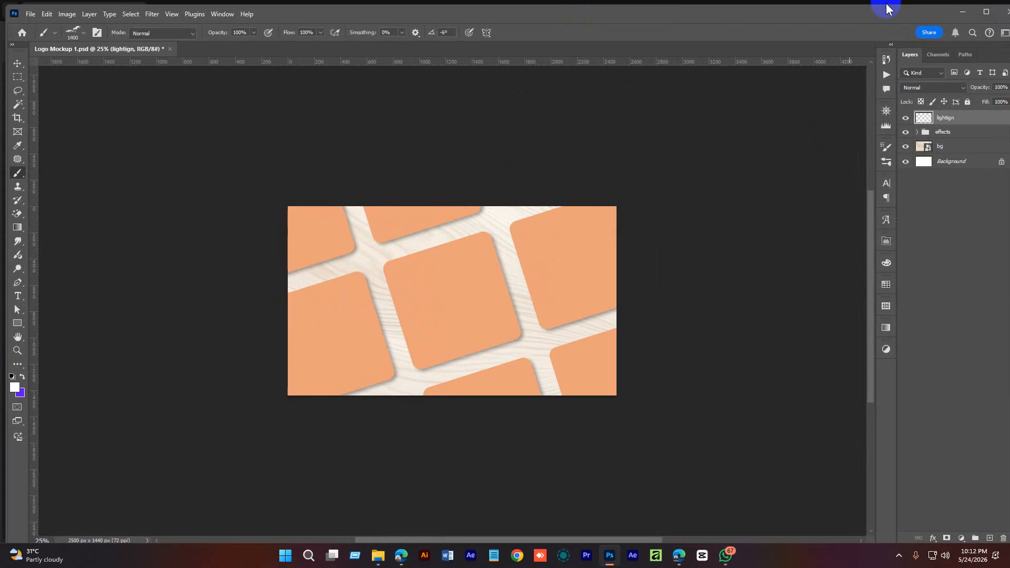
left_click(986, 11)
Enlarge the cloud brush to 3000 px and stamp white clouds once across the upper part of the artwork.
key("bracketright")
key("bracketright")
key("bracketright")
key("bracketright")
key("bracketright")
key("bracketright")
key("bracketright")
key("bracketright")
key("bracketright")
key("bracketright")
key("bracketright")
key("bracketright")
key("bracketright")
key("bracketright")
key("bracketright")
key("bracketright")
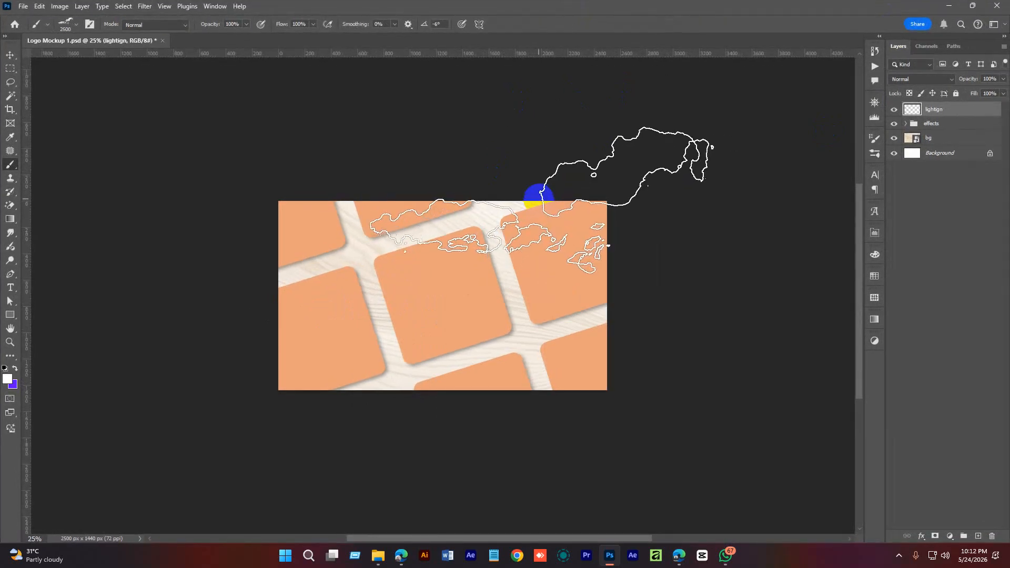
left_click(529, 197)
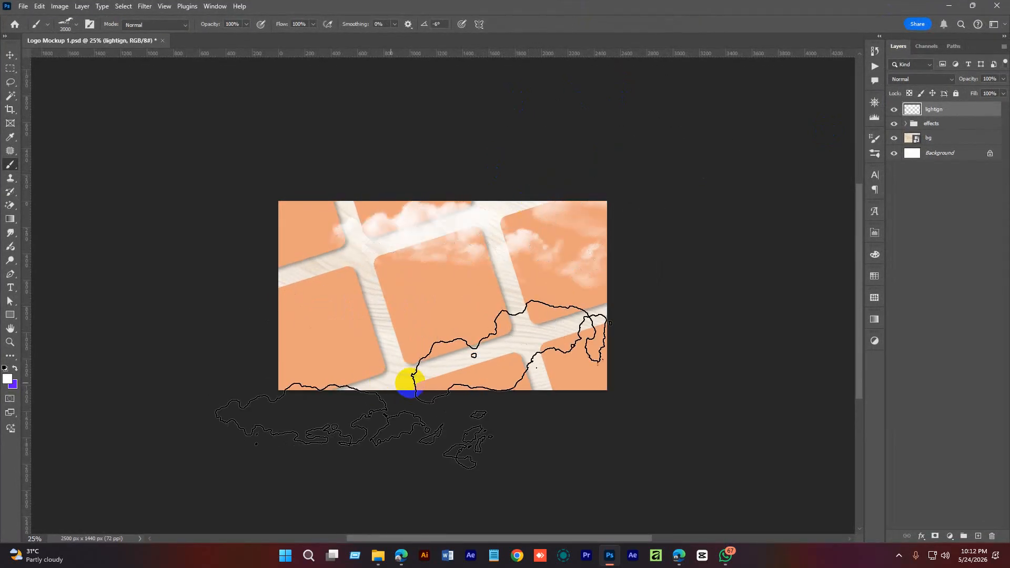
Scale the painted clouds to about 163%, rotate them about 2.8°, and move them up over the artwork's upper edge.
key("v")
left_click_drag(608, 246, 703, 264)
left_click_drag(628, 289, 622, 256)
left_click_drag(703, 194, 706, 205)
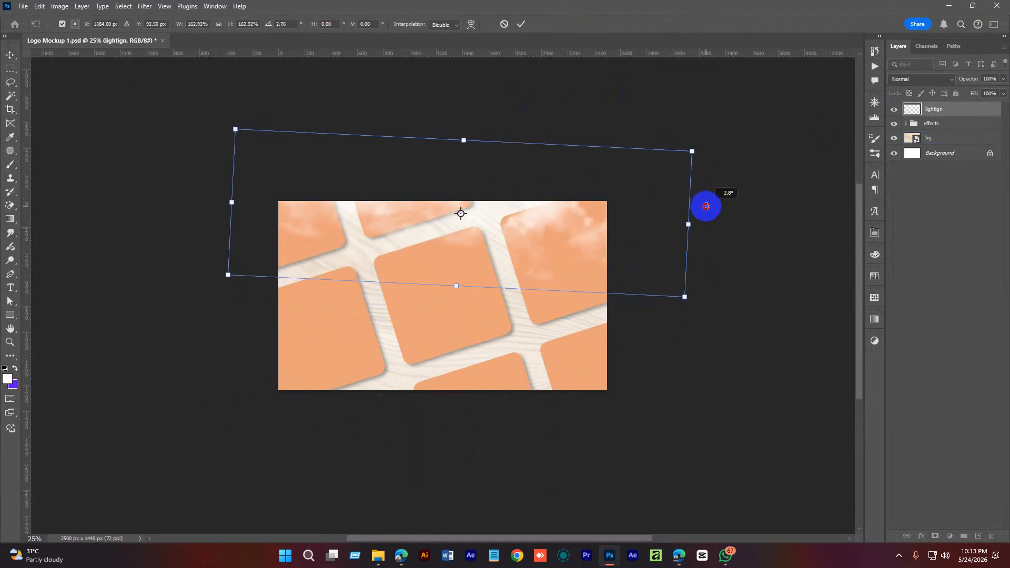
left_click_drag(605, 254, 604, 223)
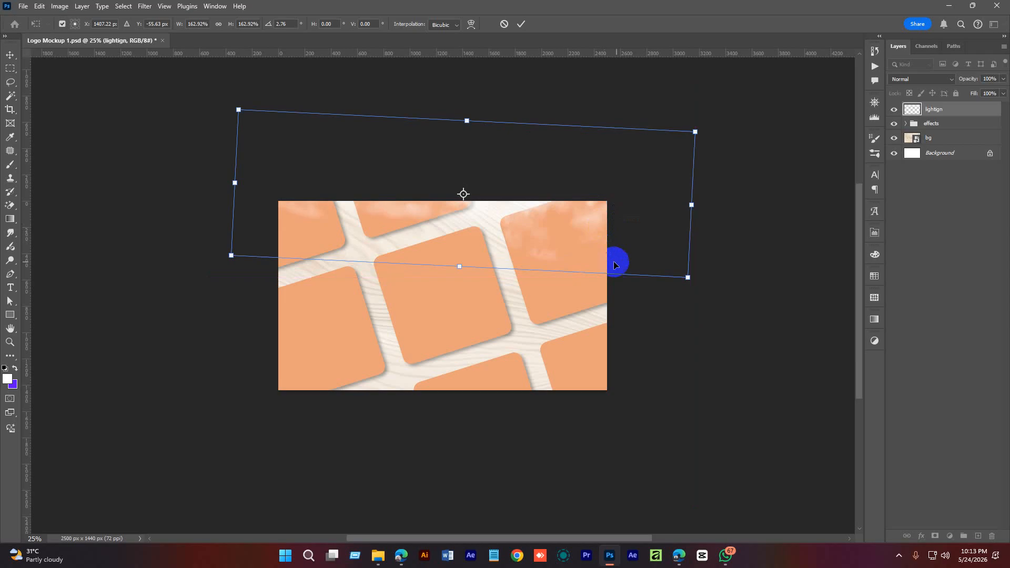
left_click(520, 23)
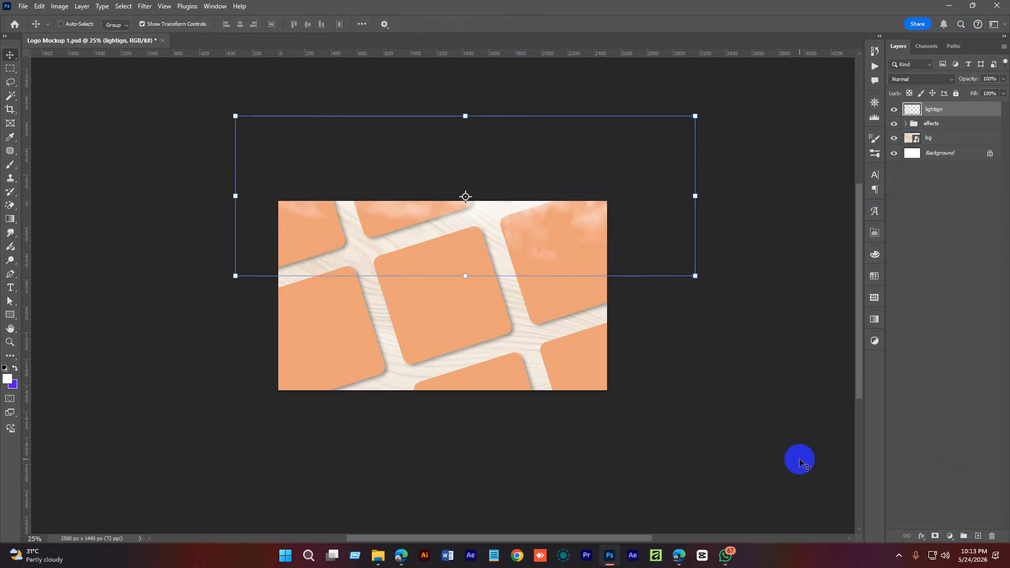
Set the foreground color to yellow-orange and stamp the cloud brush along the artwork's upper edge.
key("b")
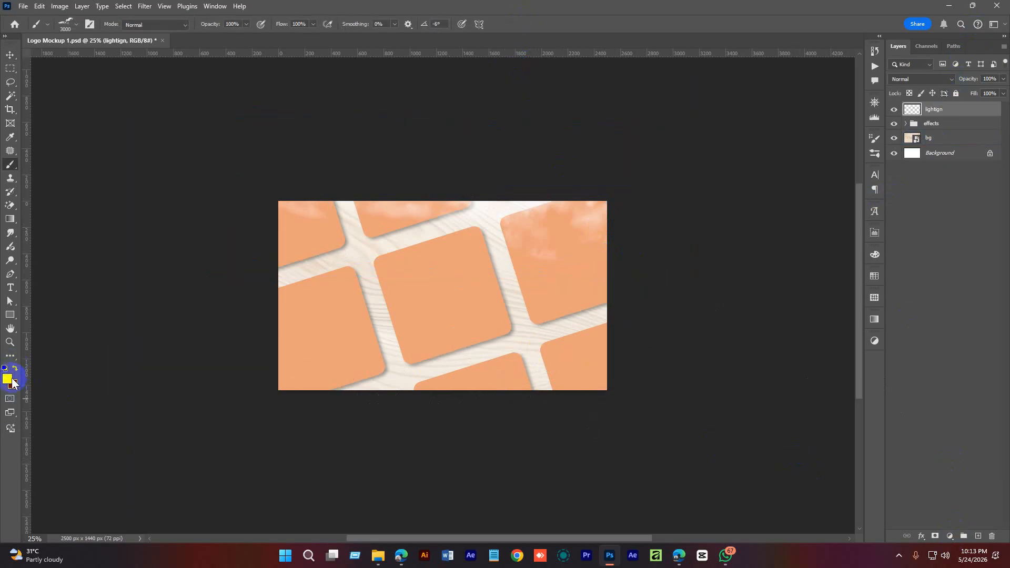
left_click(12, 380)
left_click_drag(721, 134, 707, 117)
left_click(936, 115)
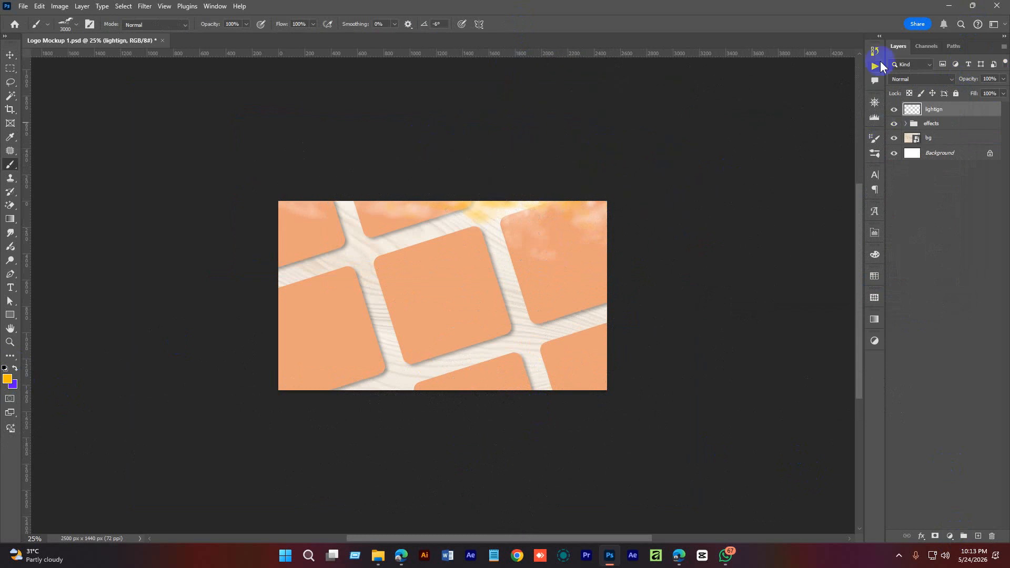
Set the lightign layer's blend mode to Soft Light.
left_click(910, 80)
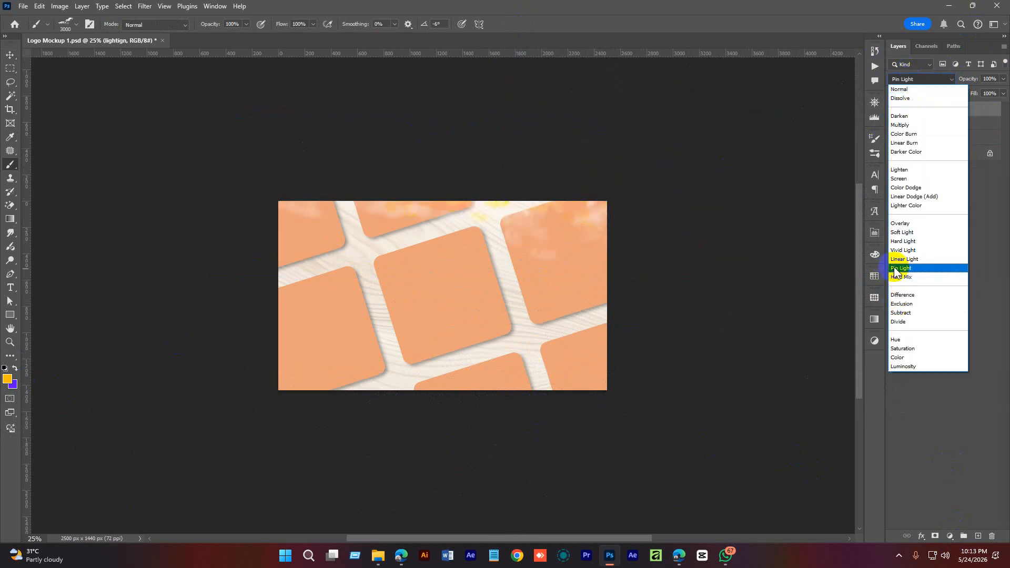
left_click(903, 233)
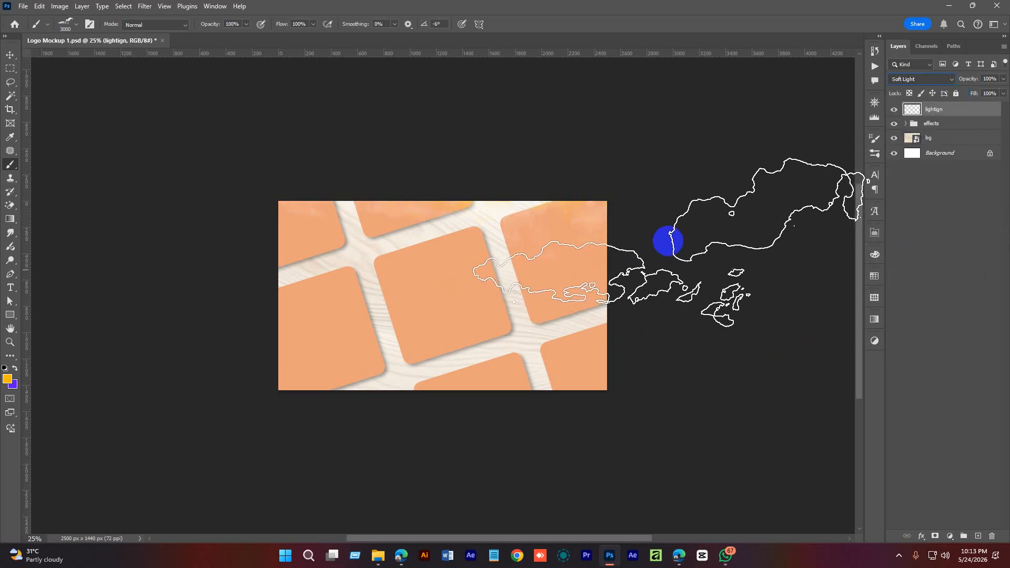
key("bracketleft")
left_click(882, 217)
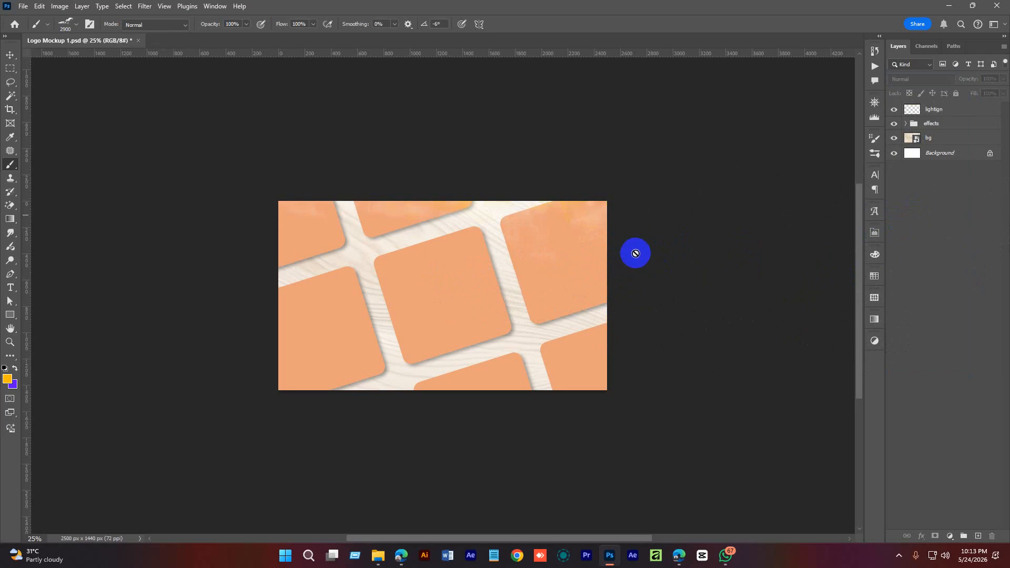
key("bracketright")
key("bracketright")
key("bracketright")
Expand the effects group and duplicate its main logo area layer.
left_click(910, 127)
left_click(906, 125)
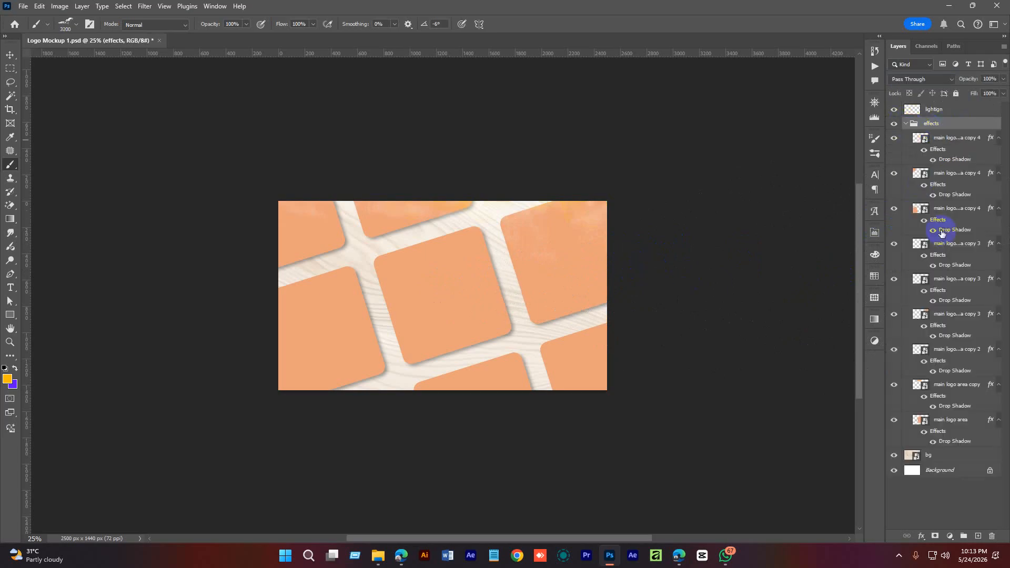
left_click(943, 419)
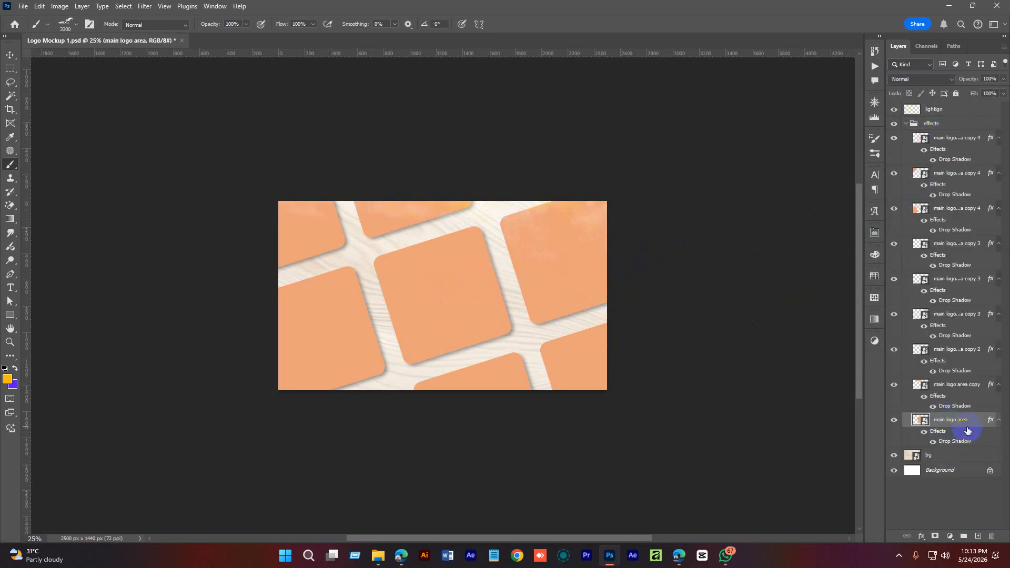
key("ctrl+j")
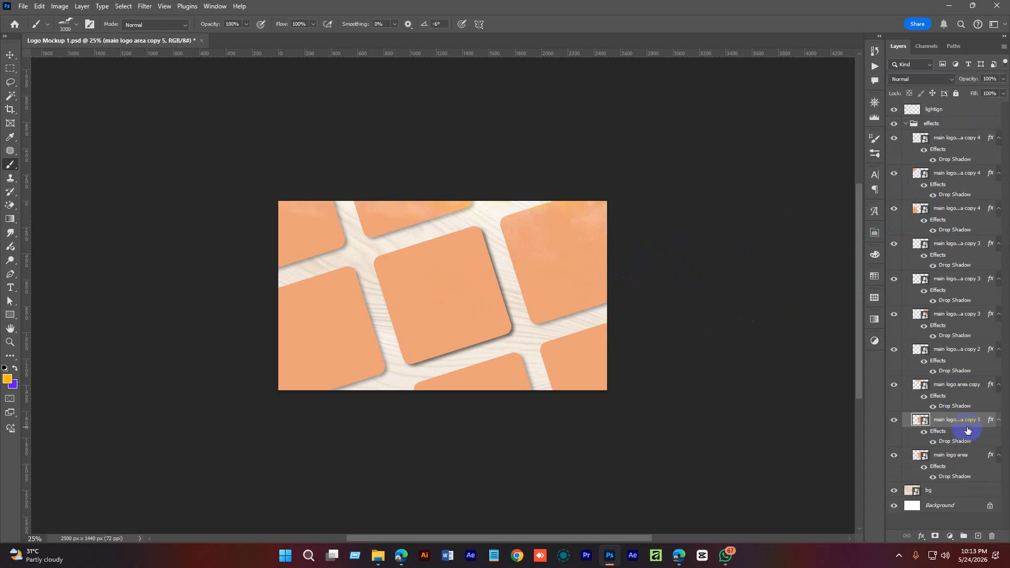
Hide the original main logo area layer and clear its layer style.
left_click(894, 455)
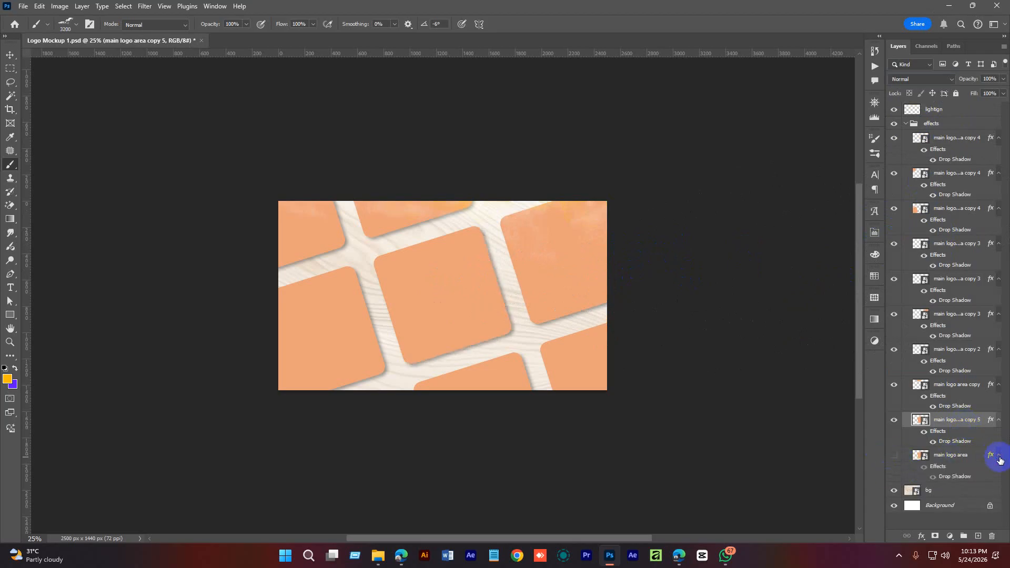
right_click(957, 455)
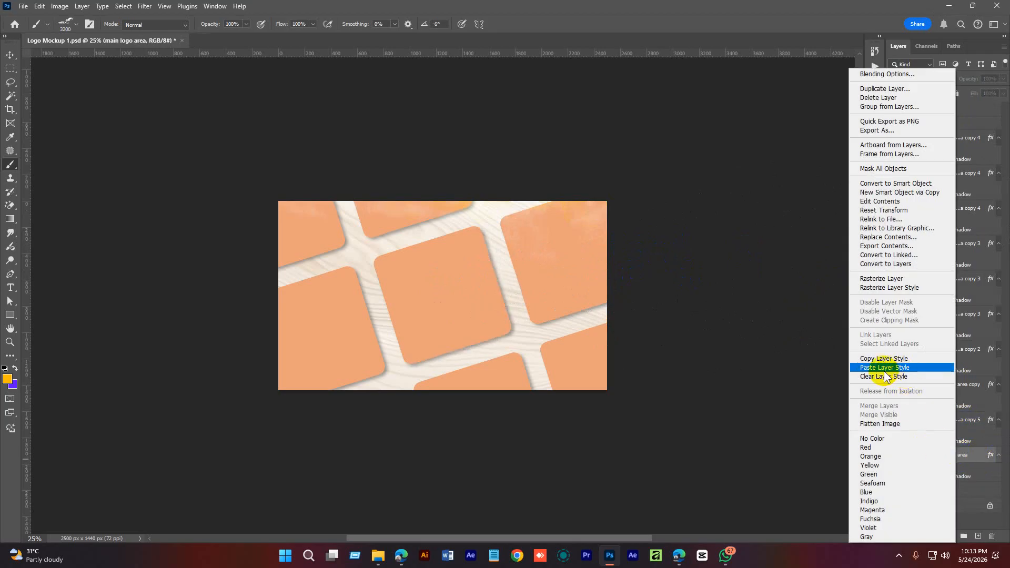
left_click(891, 377)
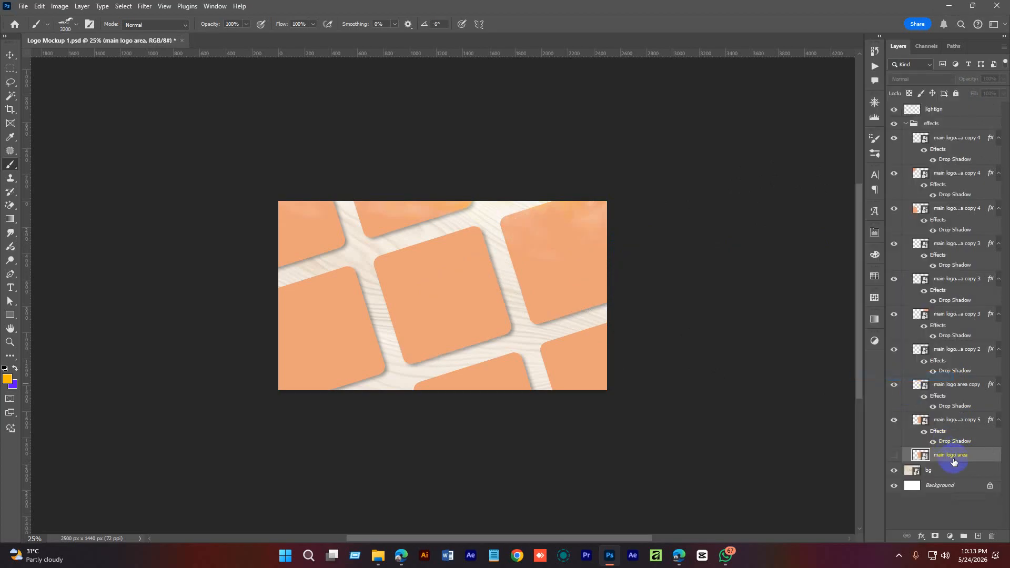
Move the original main logo area layer above all other layers and put the lightign layer inside the effects group.
left_click_drag(953, 459, 919, 109)
left_click(905, 140)
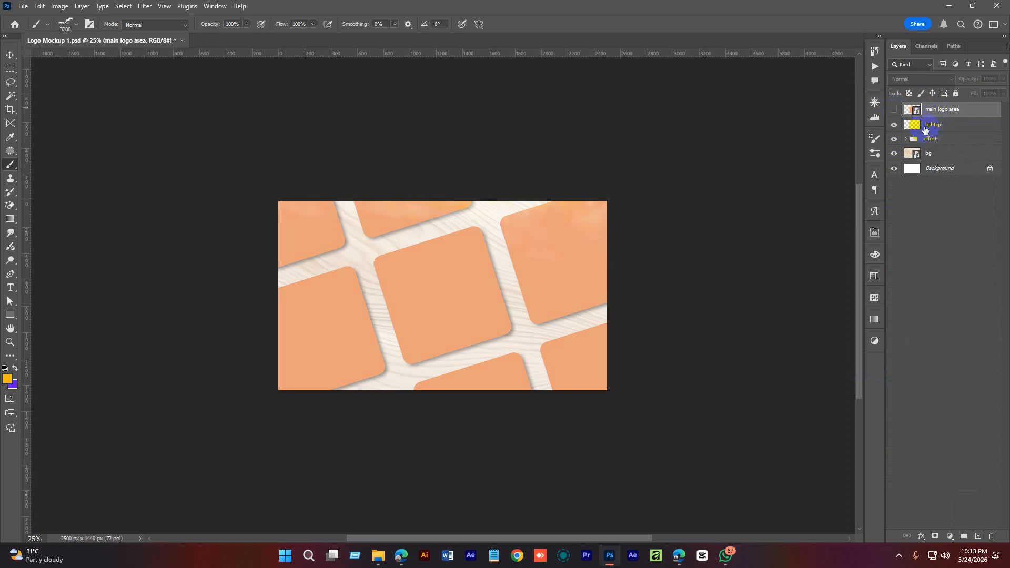
left_click_drag(924, 130, 927, 139)
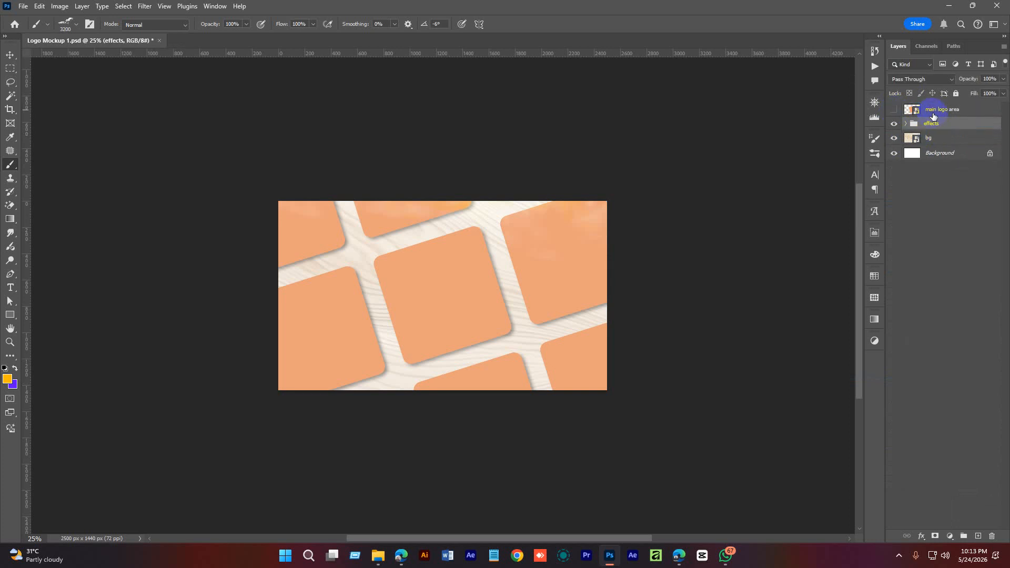
Open the contents of the hidden main logo area smart object for editing.
left_click(912, 110)
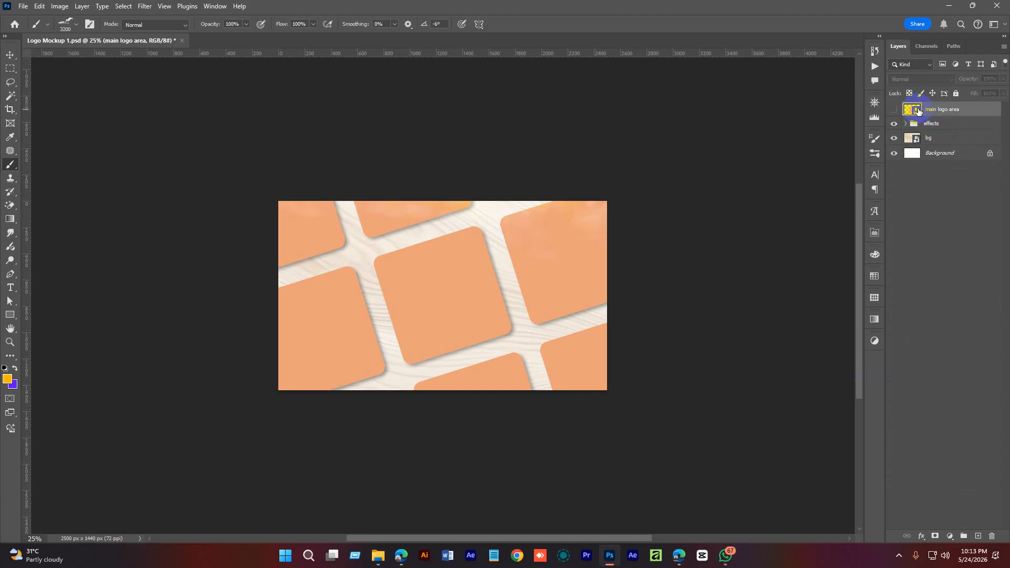
double_click(917, 111)
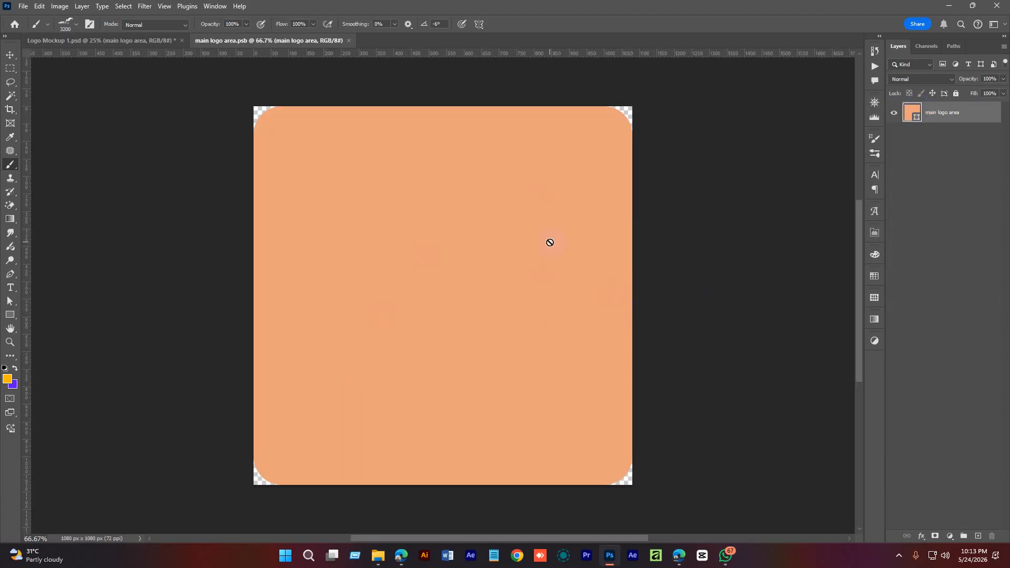
left_click(513, 254, "alt")
key("v")
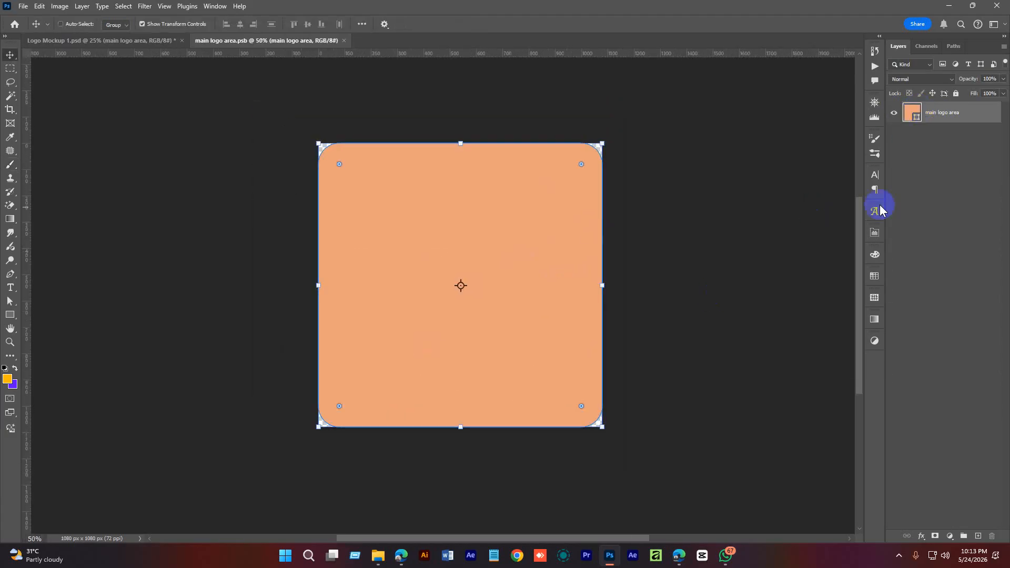
left_click(910, 190)
left_click(912, 122)
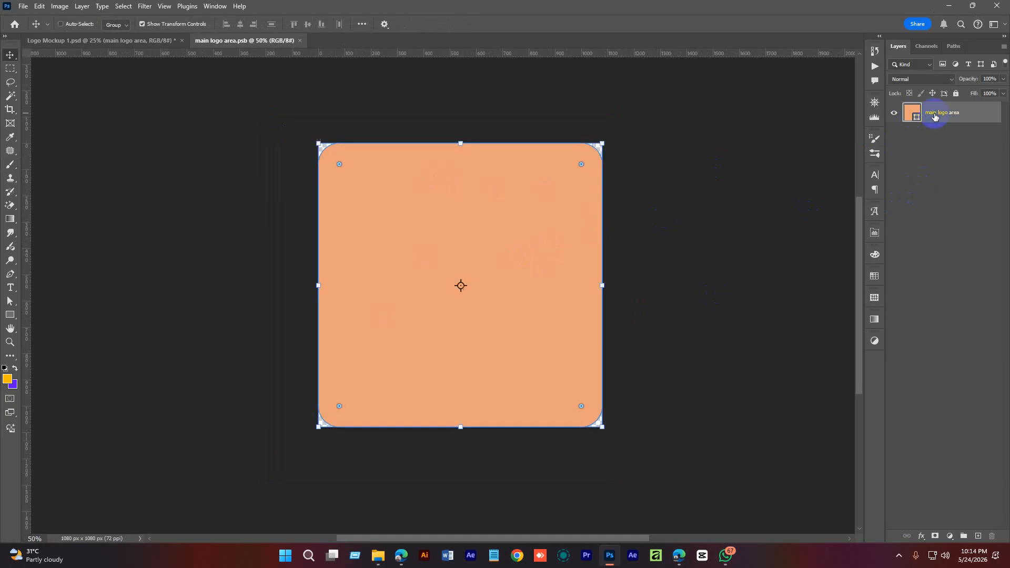
left_click_drag(328, 146, 371, 194)
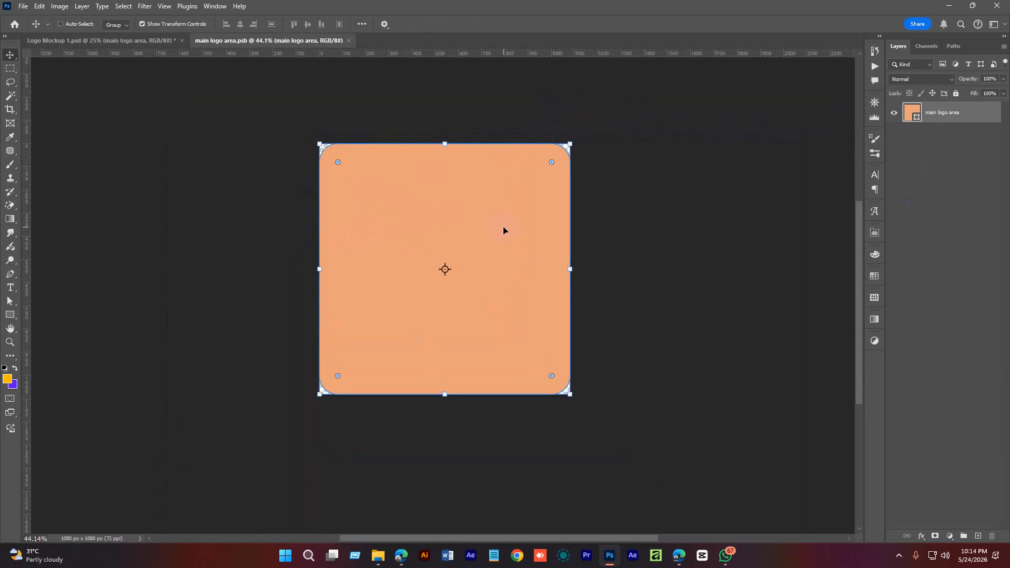
Switch to File Explorer and open the Batch 5 folder in ELE Mentoring Class under Documents.
left_click(377, 557)
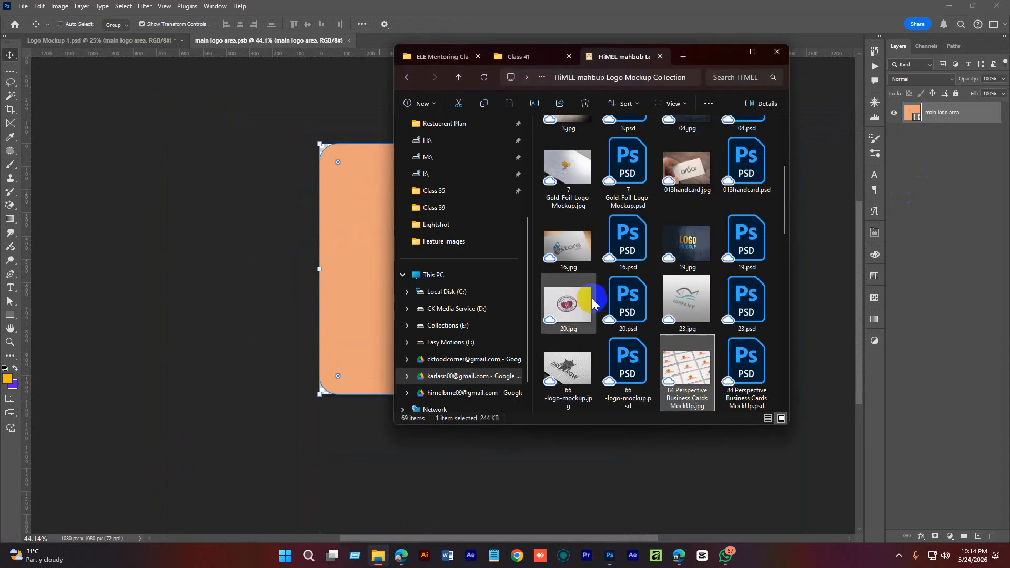
scroll(490, 282, "down", 1)
scroll(462, 255, "up", 5)
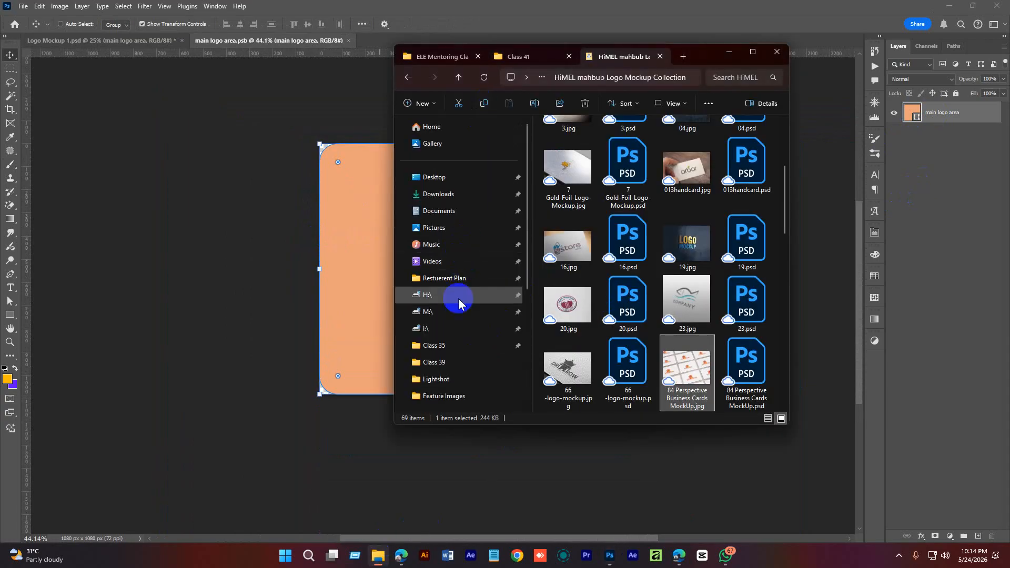
scroll(433, 350, "down", 5)
scroll(447, 337, "up", 5)
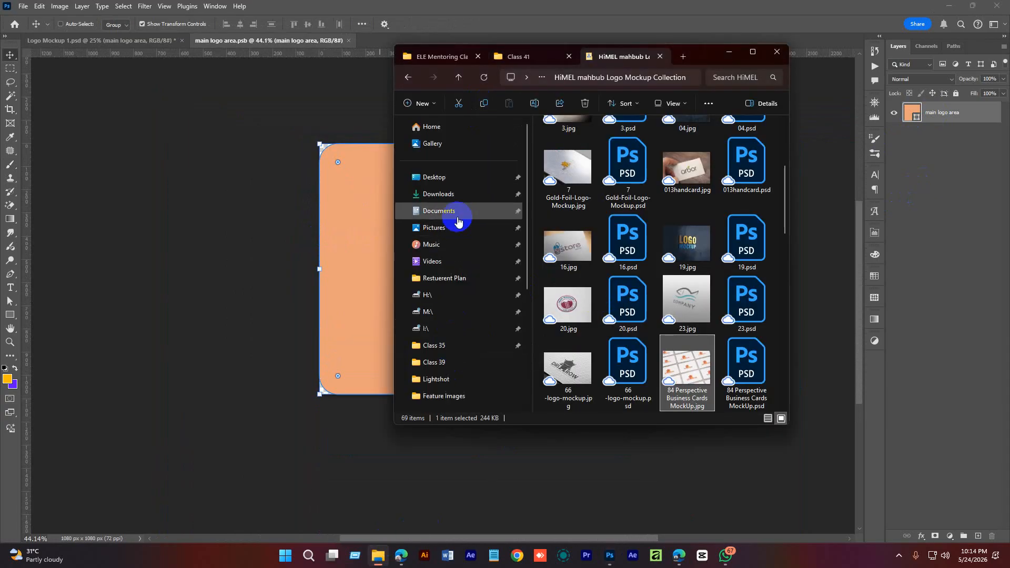
left_click(440, 195)
left_click(443, 215)
double_click(744, 213)
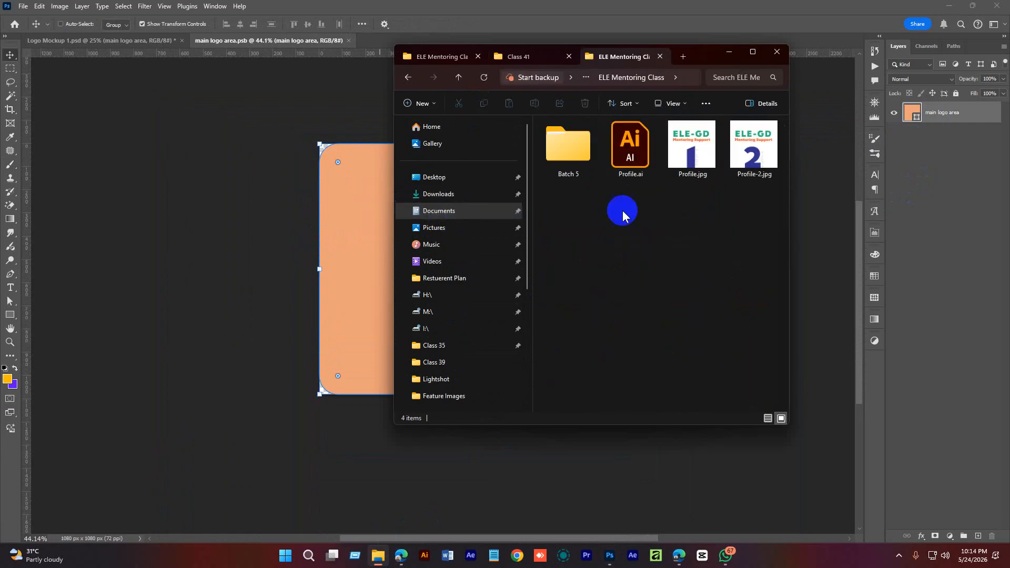
double_click(585, 170)
scroll(608, 343, "down", 3)
scroll(604, 343, "up", 3)
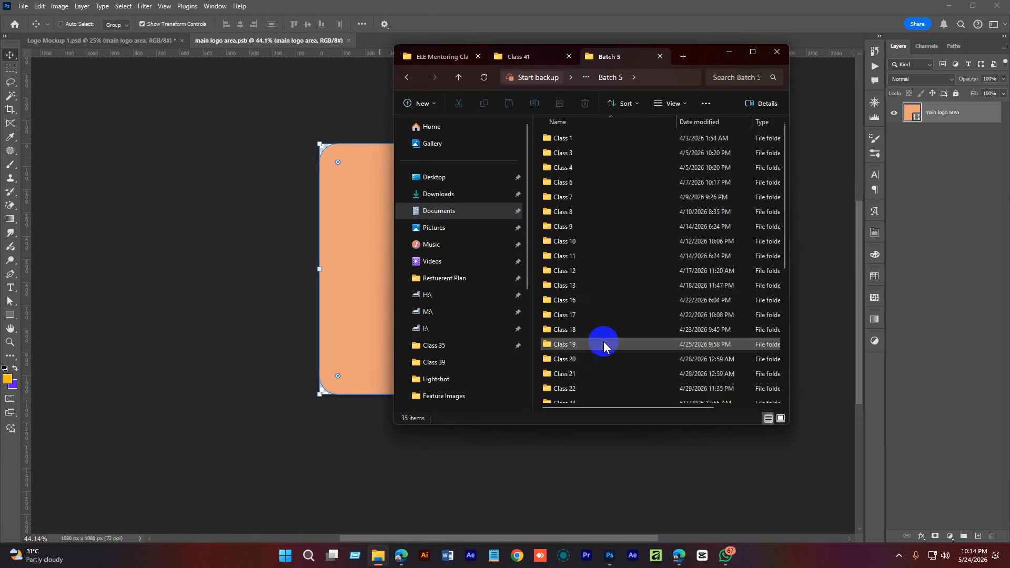
Look through the Class 10, Class 13, Class 16 and Class 12 folders for a logo image.
double_click(578, 239)
left_click(408, 77)
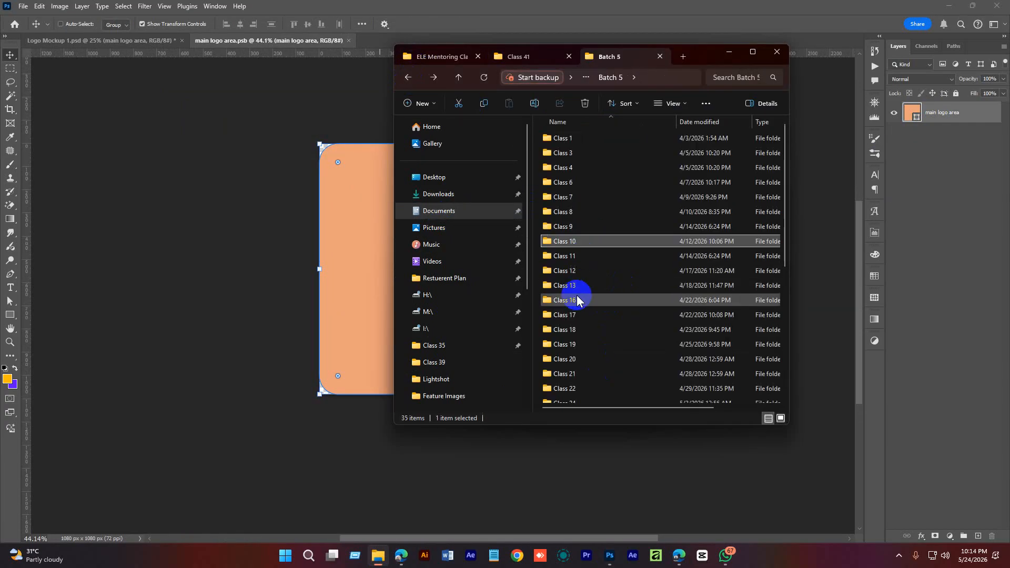
double_click(569, 288)
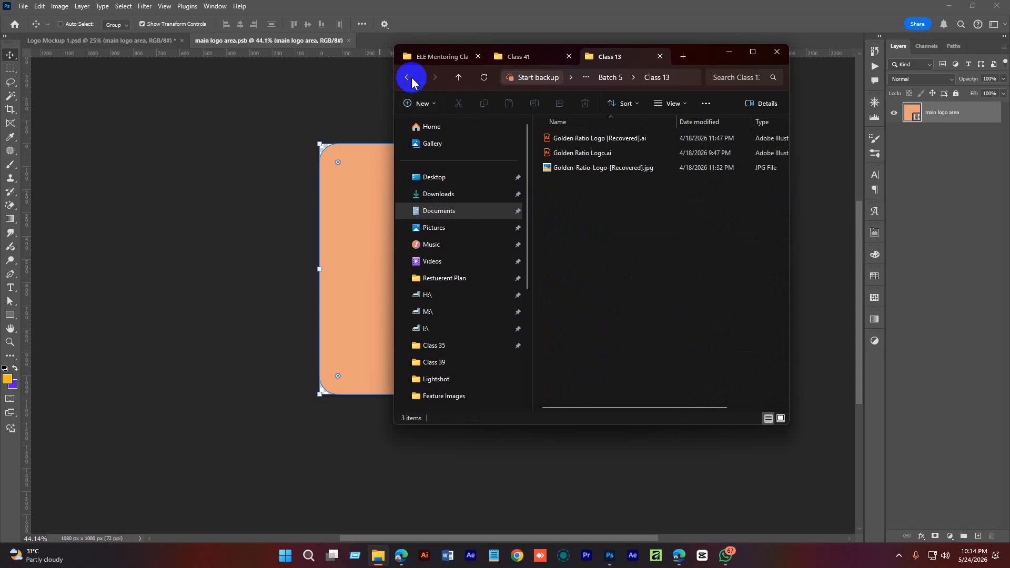
left_click(407, 77)
double_click(563, 300)
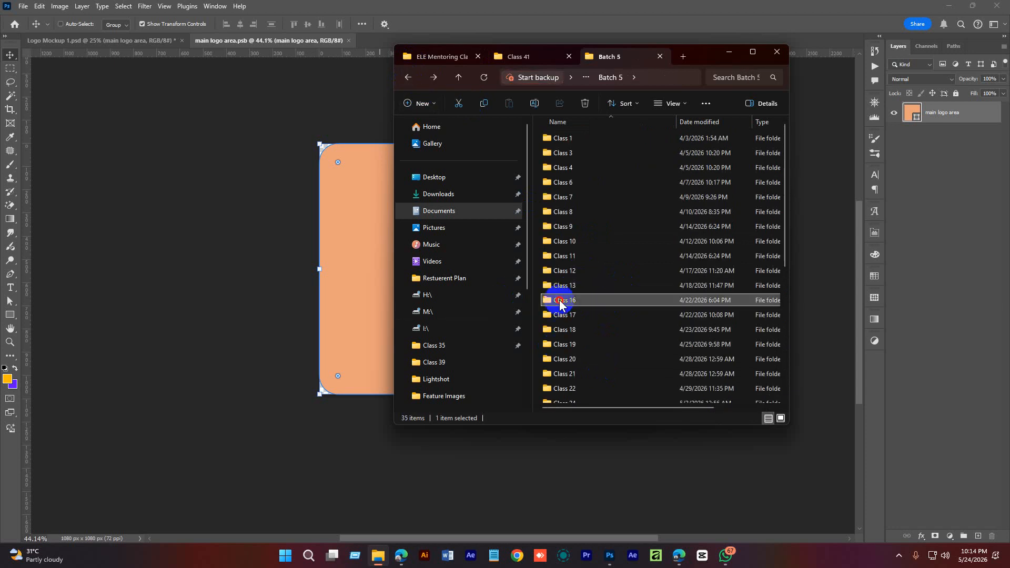
left_click(780, 418)
left_click(408, 78)
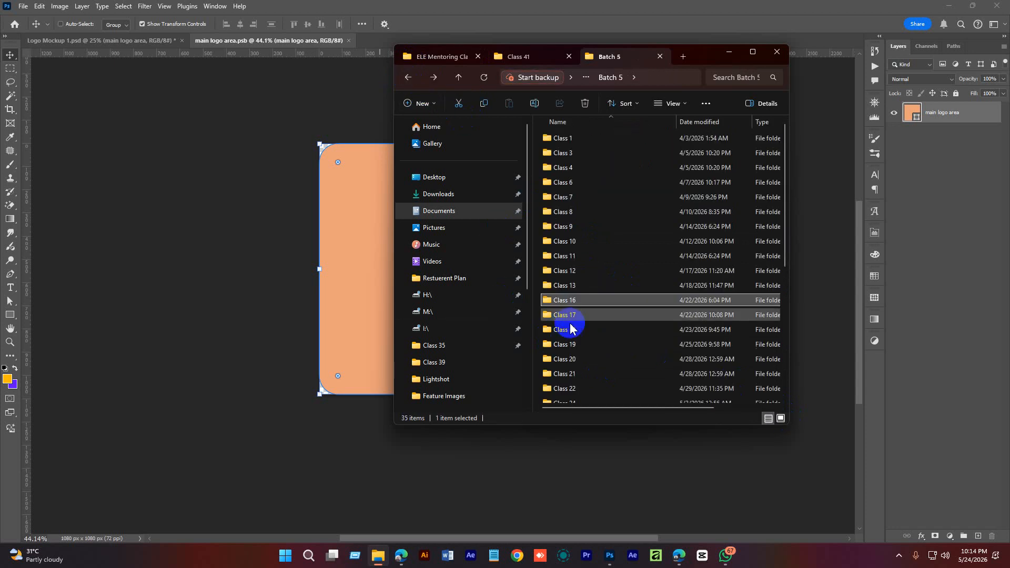
double_click(563, 268)
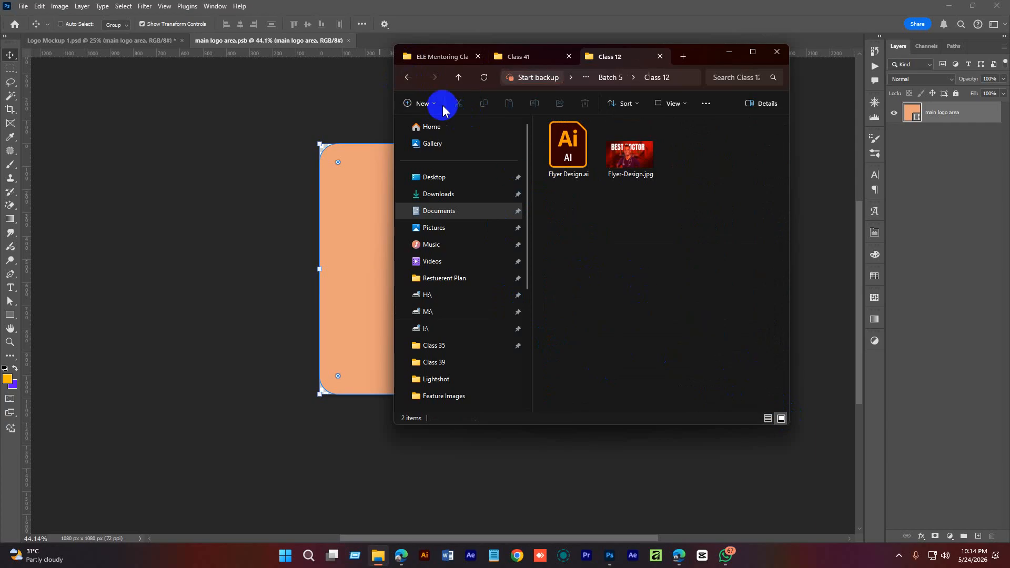
key("alt+Left")
Open the Class 11 folder and preview Just-a-Bit-Further.jpg.
double_click(563, 256)
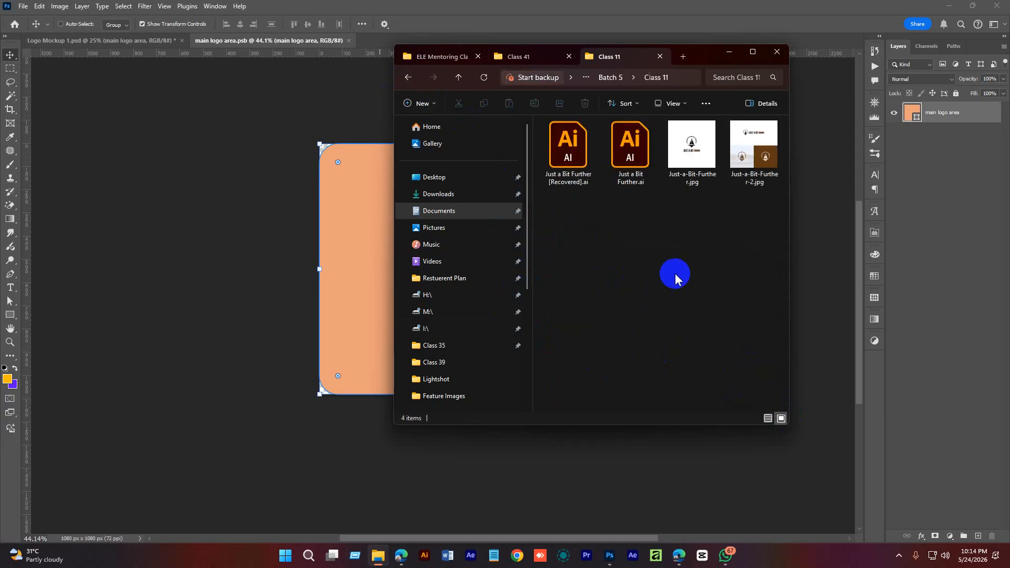
left_click(696, 162)
double_click(696, 162)
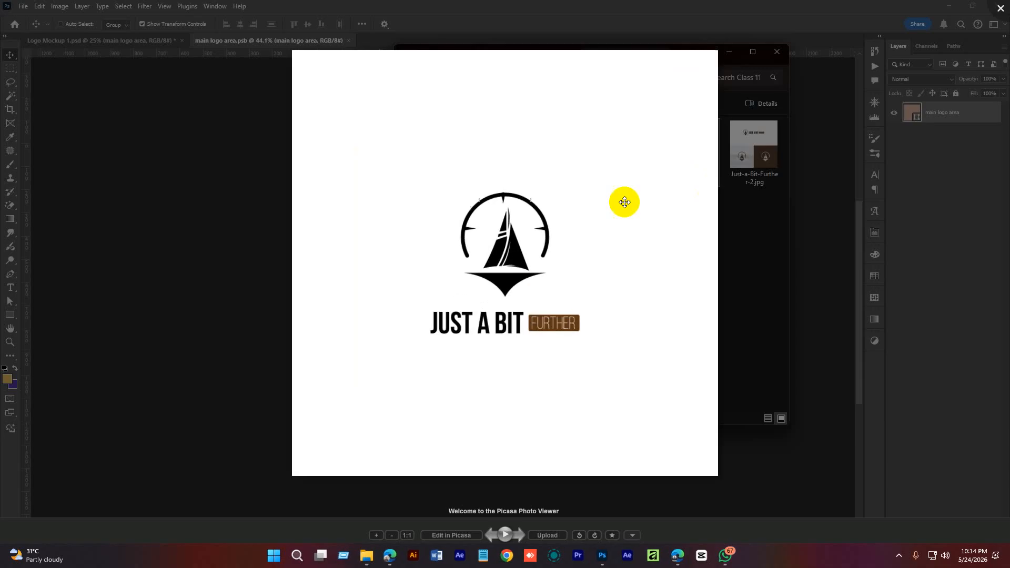
left_click(989, 11)
Place Just-a-Bit-Further.jpg into main logo area.psb above the rounded tile shape and save the document.
left_click_drag(694, 144, 368, 224)
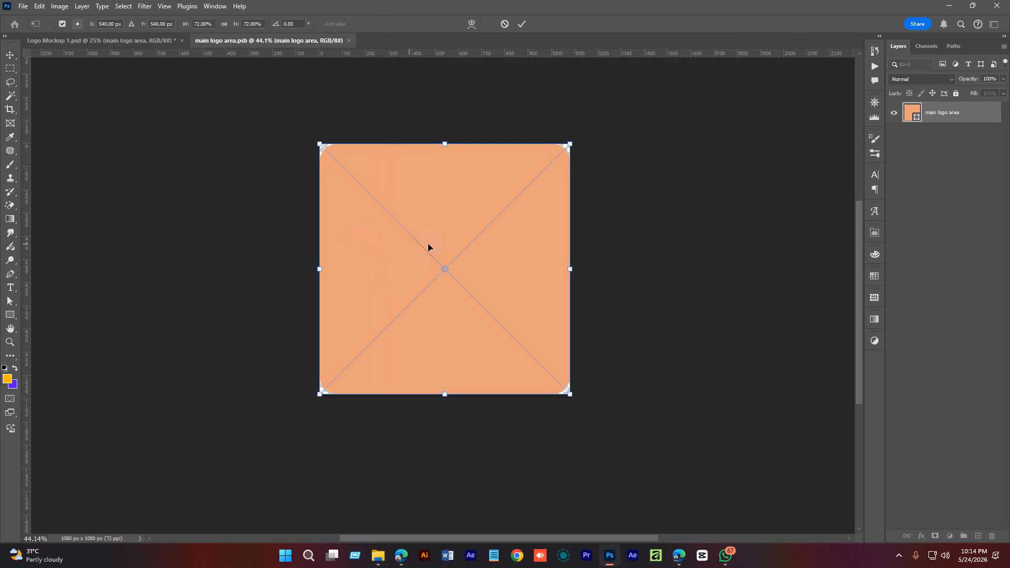
left_click(520, 23)
left_click(928, 234)
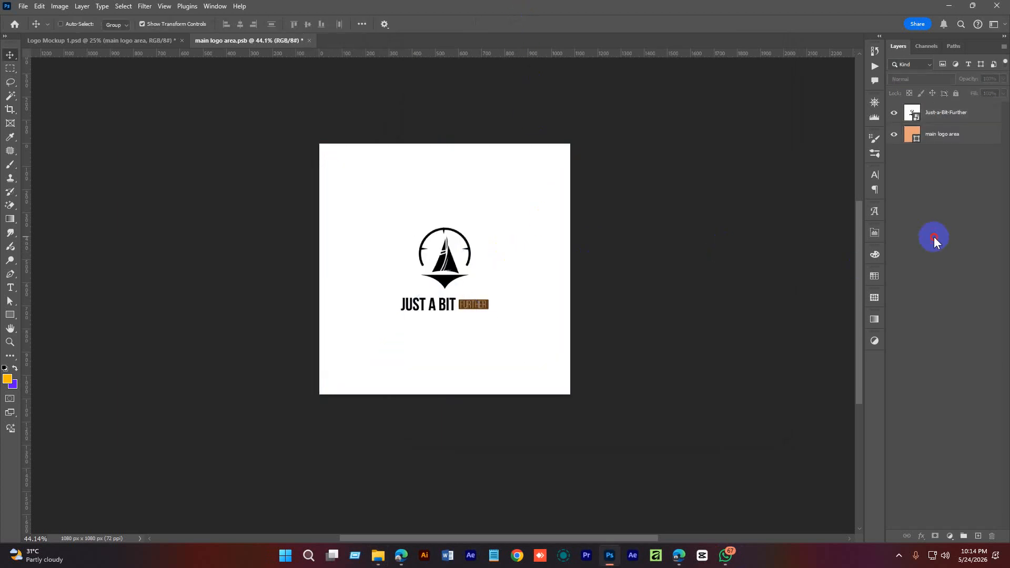
left_click(445, 296, "ctrl")
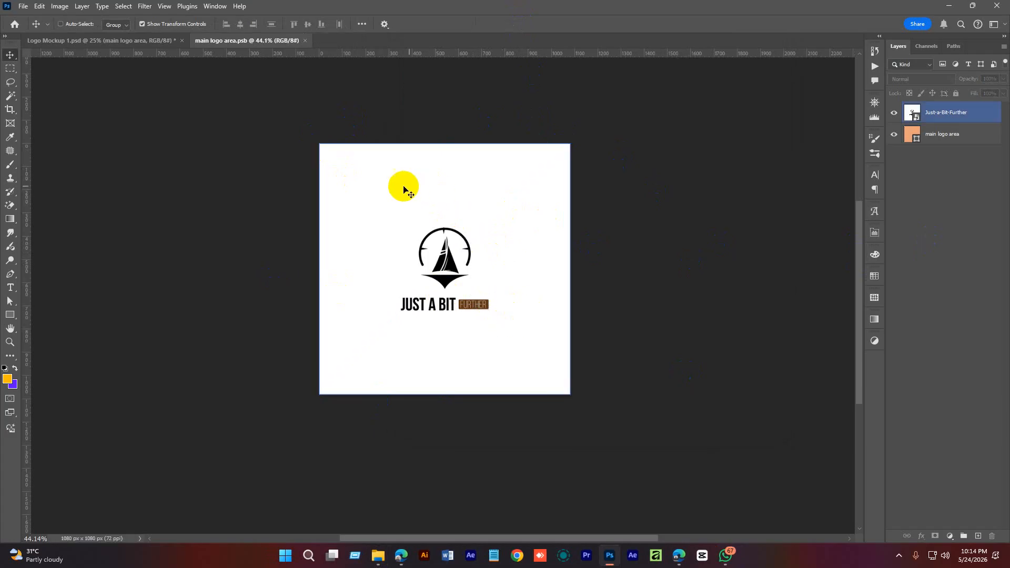
Check the logo in the mockup document, return to main logo area.psb, and clip the Just-a-Bit-Further layer to the tile shape.
left_click(131, 41)
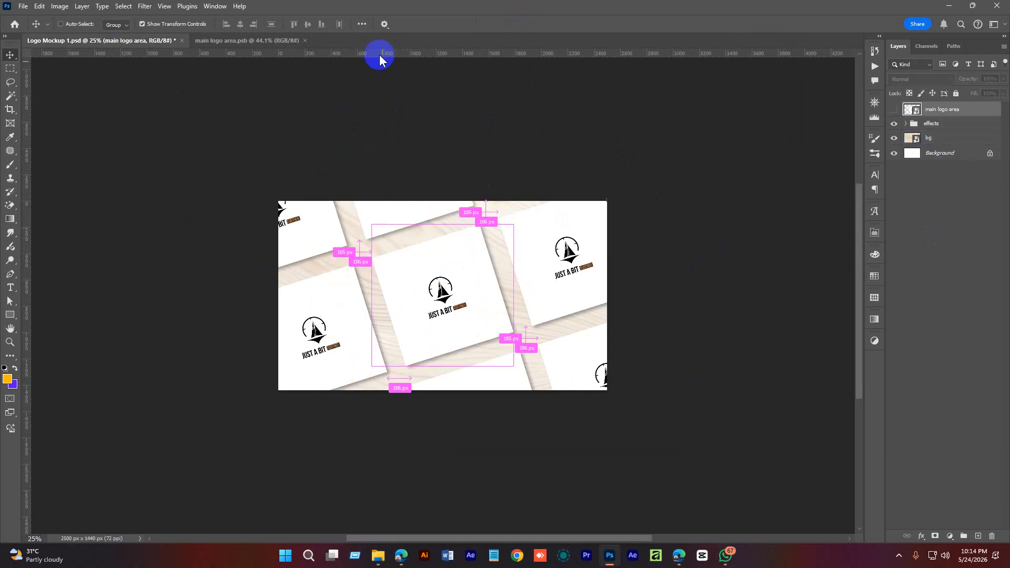
left_click(242, 41)
left_click(949, 132)
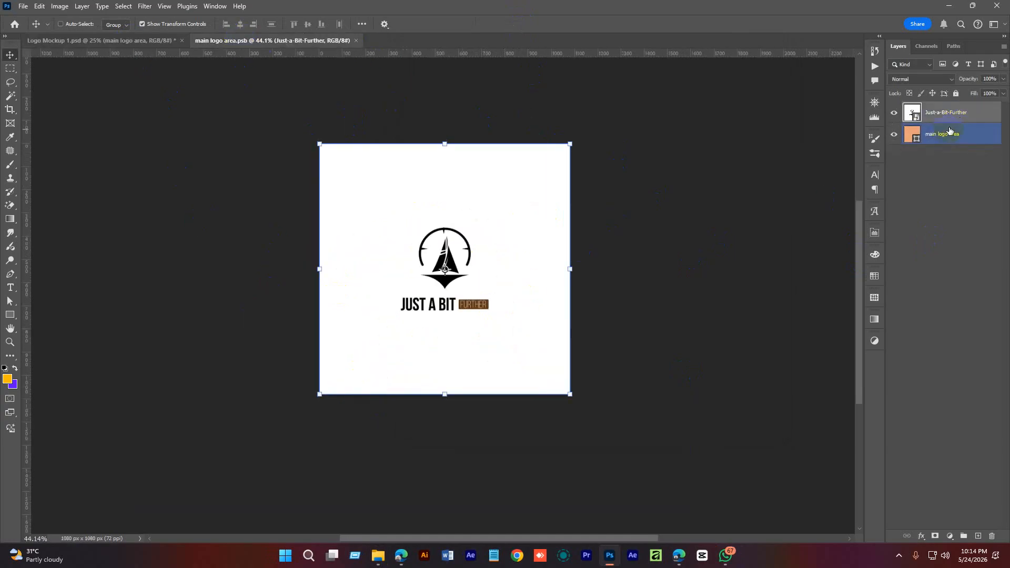
left_click(961, 116)
right_click(958, 111)
left_click(888, 320)
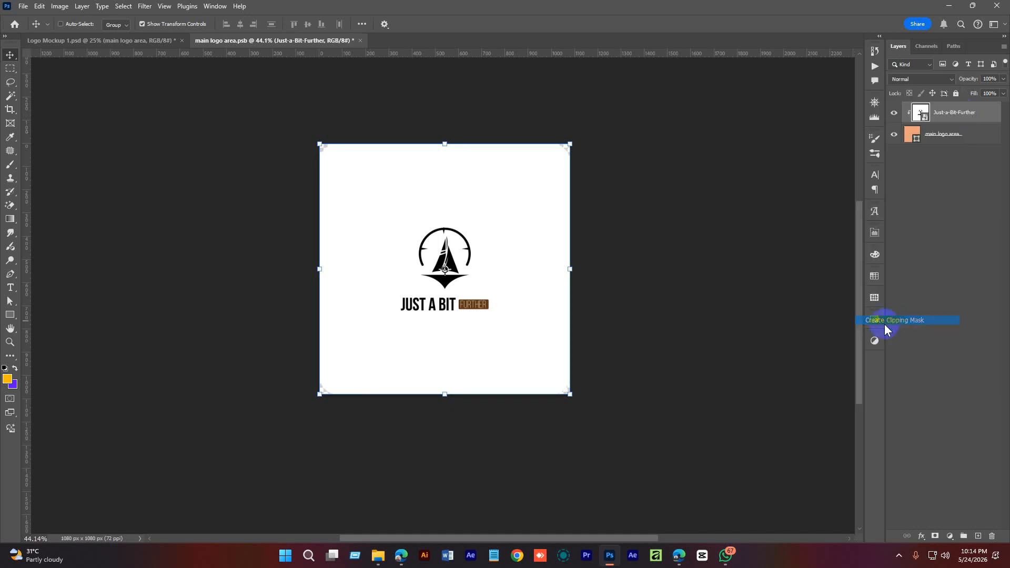
Enlarge the placed logo to about twice its size, keeping it centered on the tile.
left_click_drag(572, 269, 706, 300)
mouse_move(536, 299)
left_mouse_down()
mouse_move(547, 313)
mouse_move(532, 311)
left_mouse_up()
left_click(521, 24)
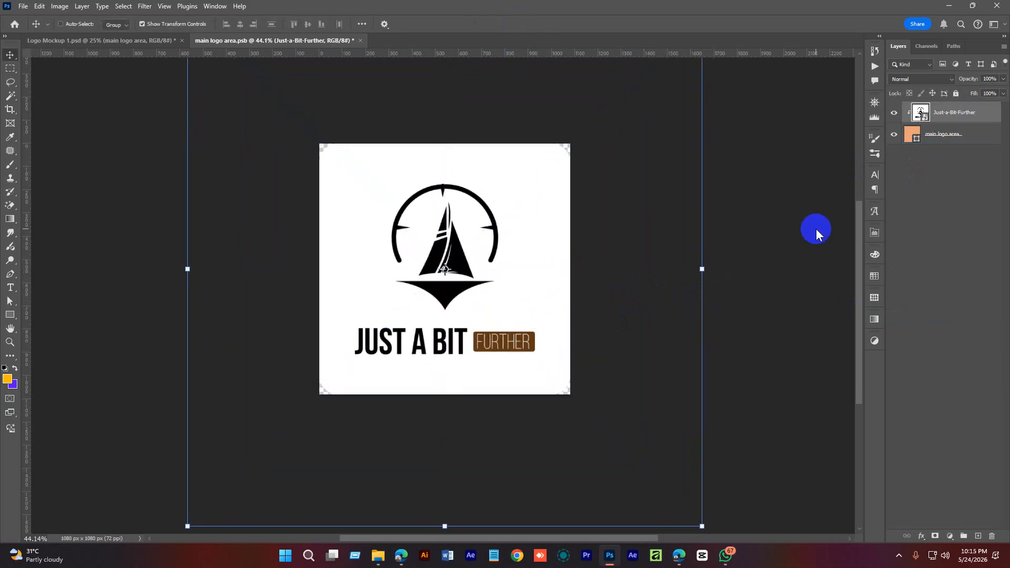
Save the edited logo tile in main logo area.psb.
left_click(944, 215)
left_click(946, 137)
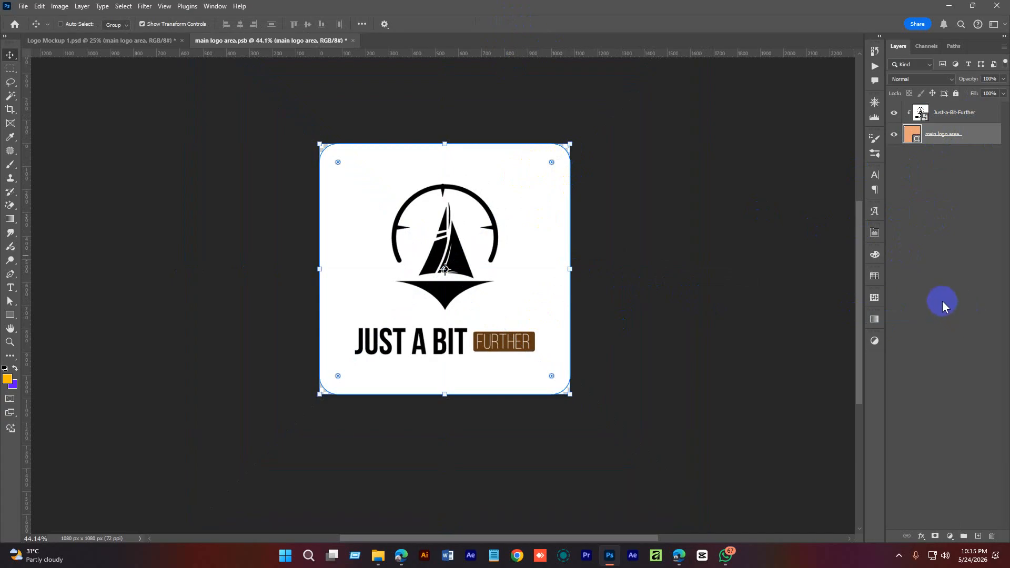
left_click(928, 313)
key("ctrl+s")
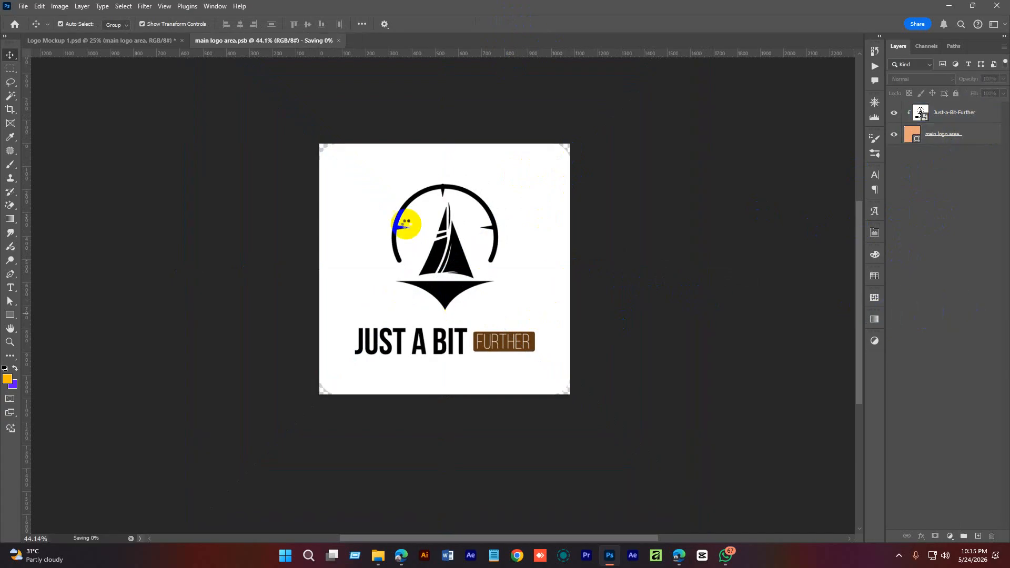
Check the enlarged logo on the tiles in Logo Mockup 1.psd and return to main logo area.psb.
left_click(121, 39)
left_click(989, 273)
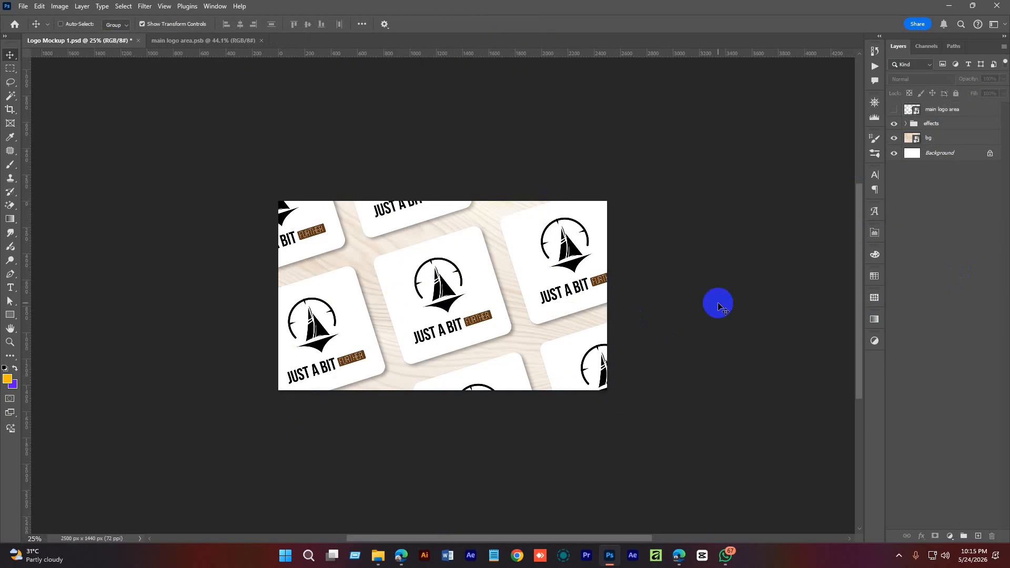
left_click(640, 212, "ctrl")
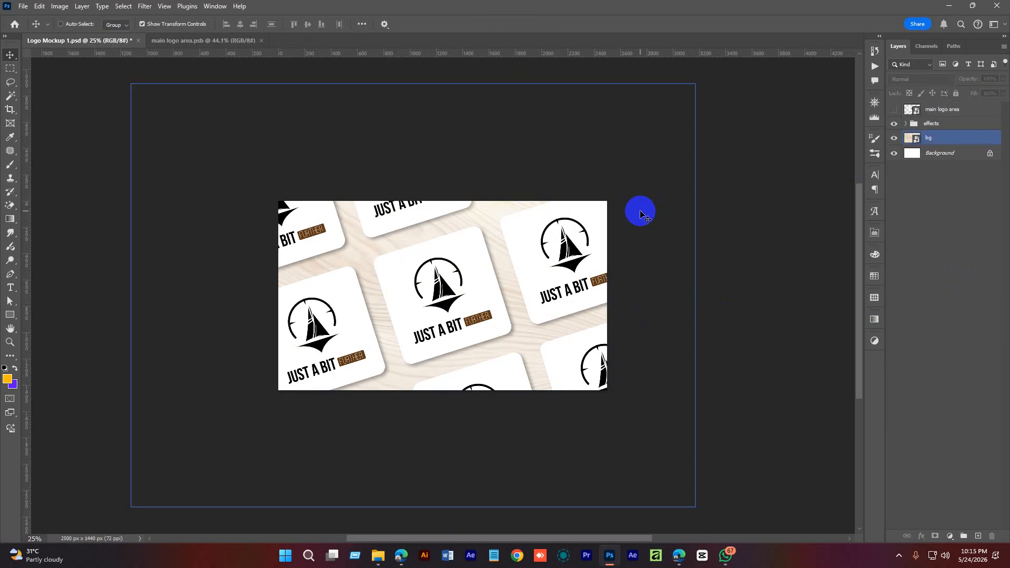
left_click(201, 42)
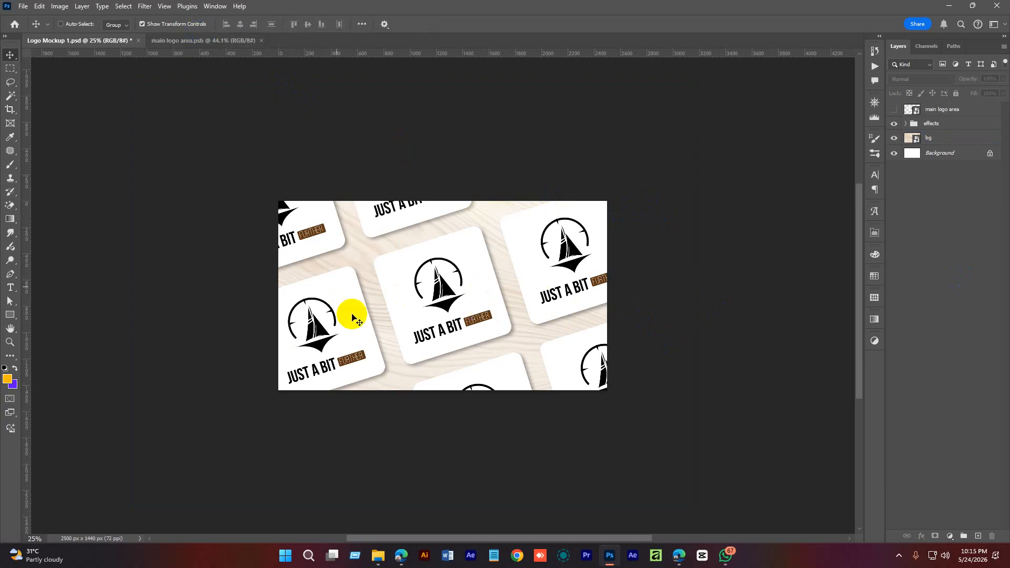
left_click(229, 43)
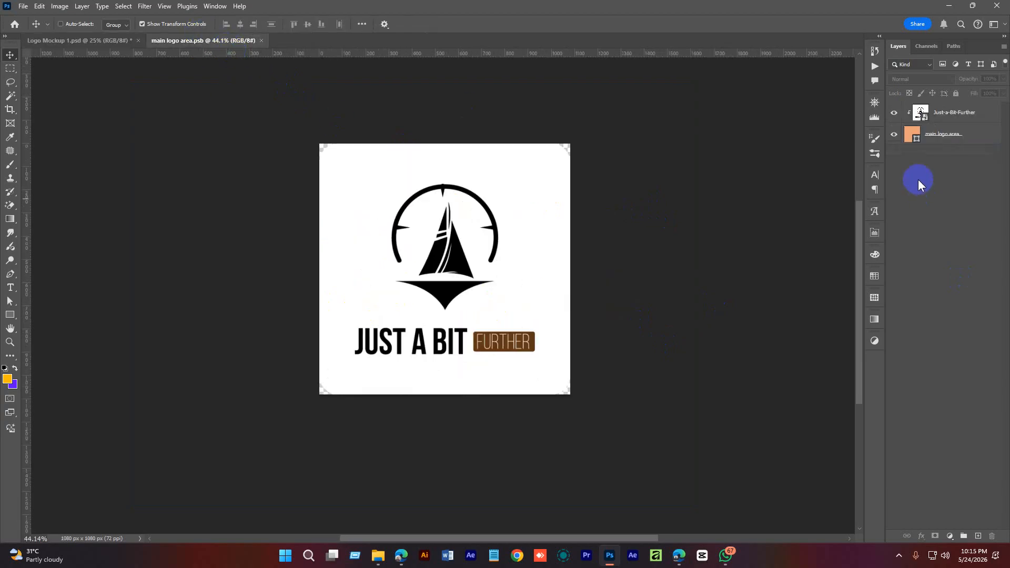
Place Golden-Ratio-Logo-[Recovered].jpg from the Batch 5 Class 13 folder into main logo area.psb, directly above the tile shape layer.
left_click(956, 127)
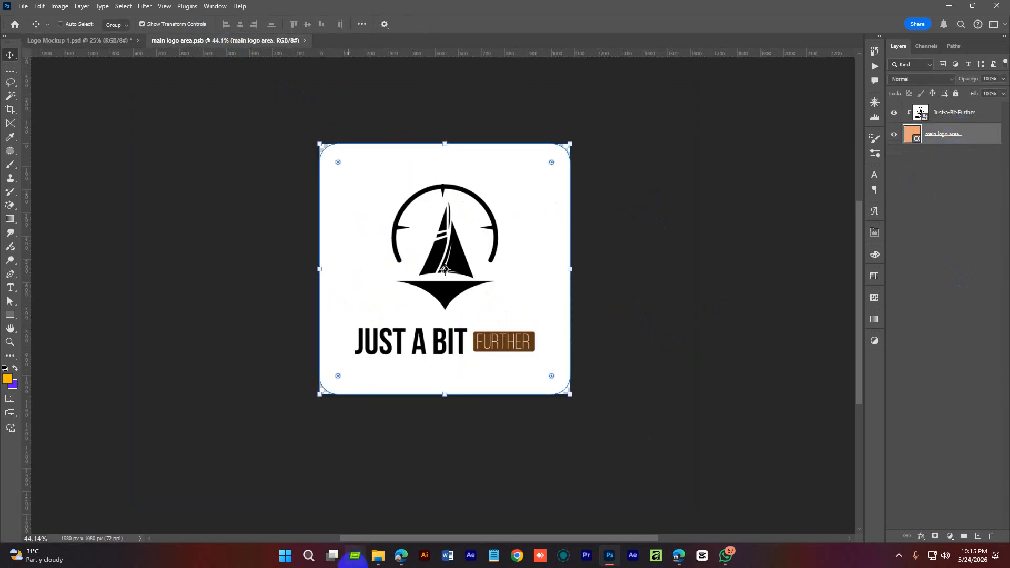
left_click(378, 555)
left_click(458, 77)
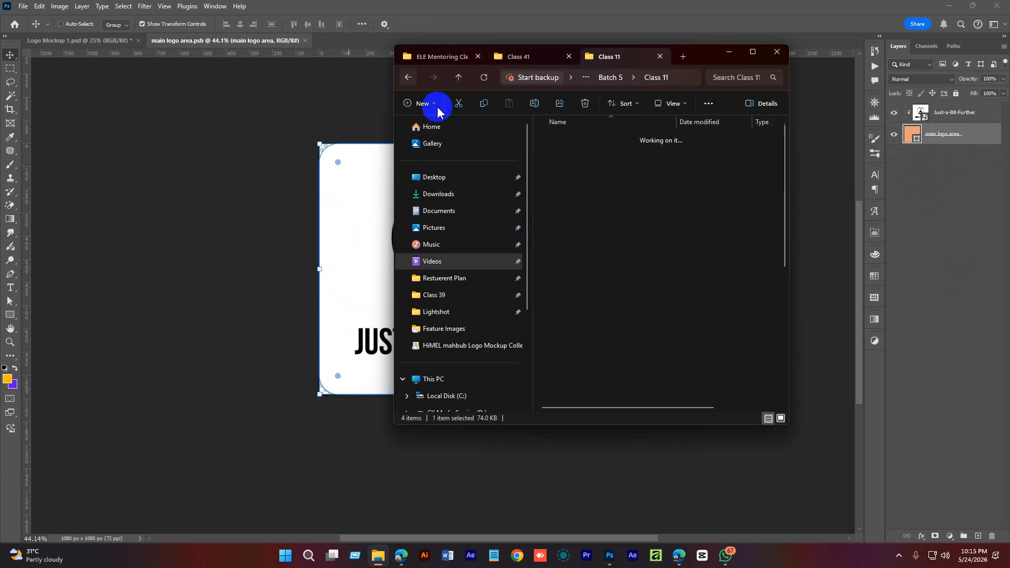
double_click(584, 255)
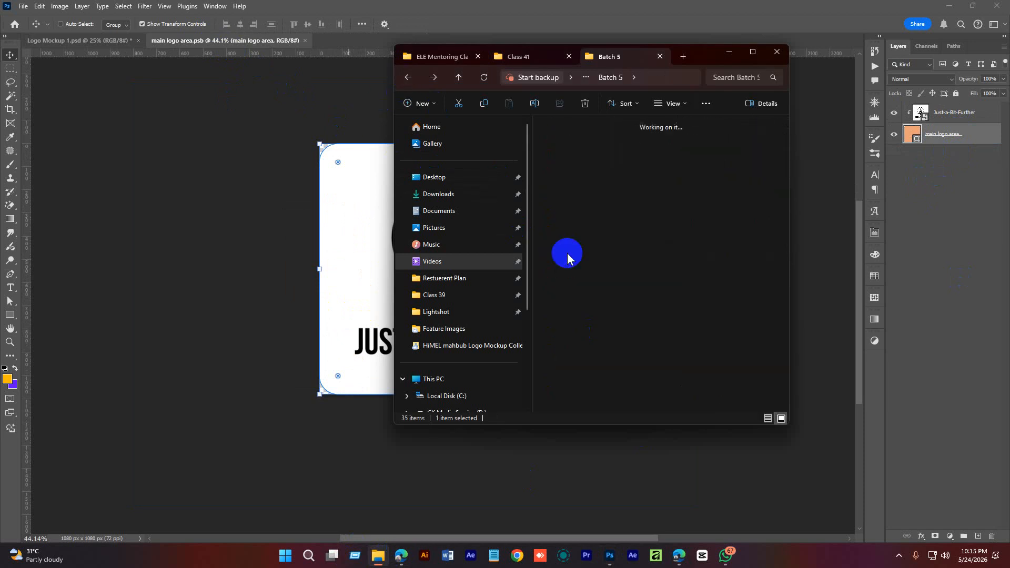
left_click(408, 78)
double_click(565, 225)
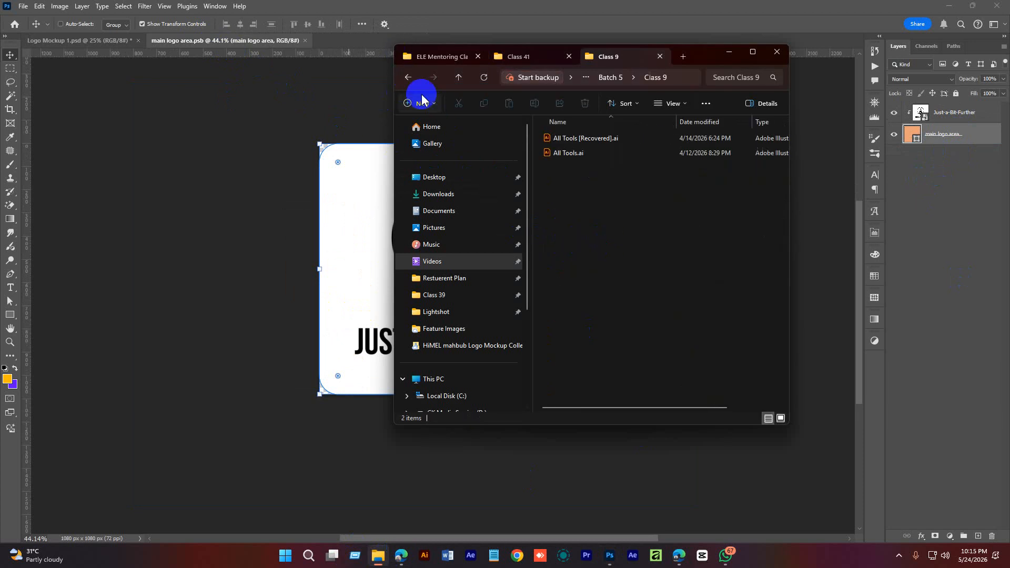
left_click(407, 77)
double_click(570, 316)
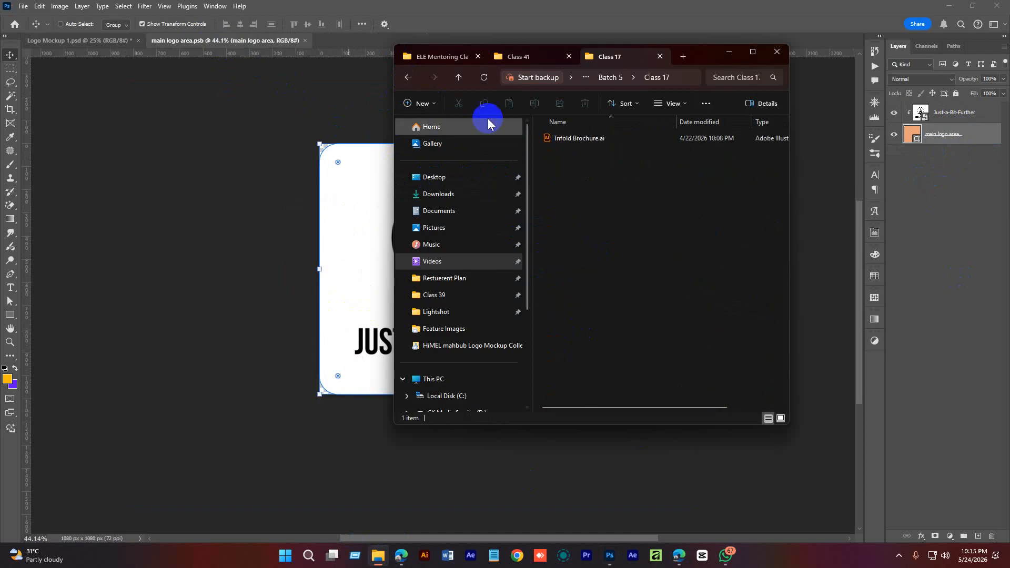
left_click(407, 78)
double_click(562, 287)
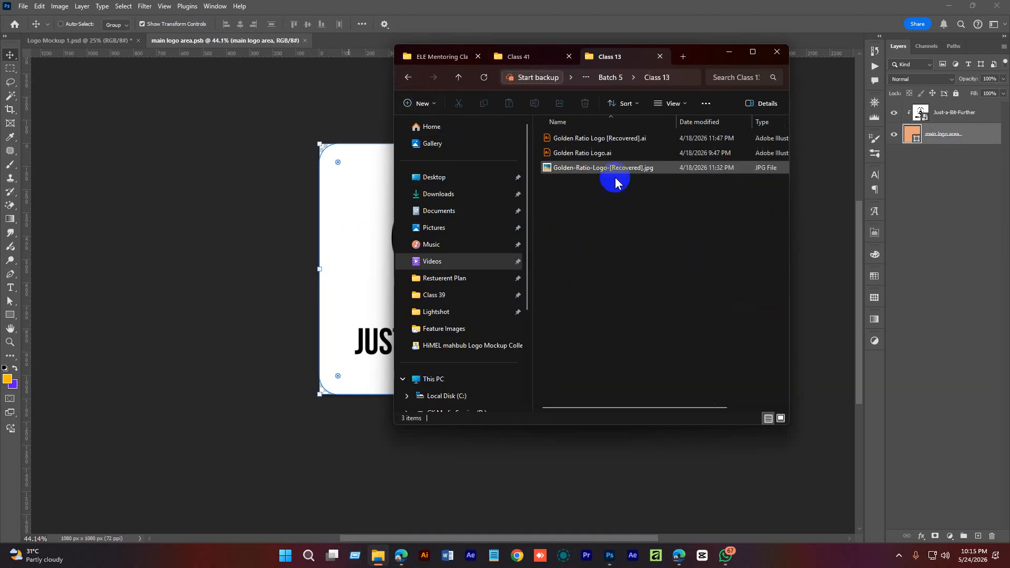
left_click_drag(583, 166, 806, 244)
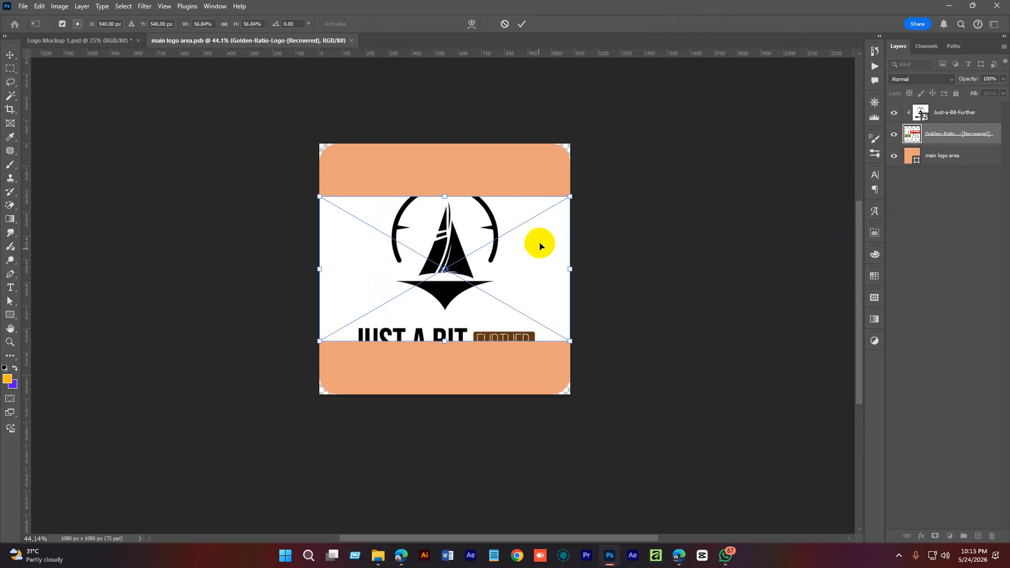
left_click(522, 24)
Move the Golden-Ratio-Logo layer above Just-a-Bit-Further, enlarge it to cover the whole tile, and save the document.
left_click_drag(947, 136, 937, 105)
mouse_move(571, 268)
left_mouse_down()
mouse_move(691, 290)
mouse_move(592, 288)
mouse_move(604, 270)
mouse_move(575, 264)
mouse_move(573, 279)
mouse_move(592, 267)
mouse_move(577, 270)
mouse_move(587, 273)
left_mouse_up()
key("Return")
key("ctrl+s")
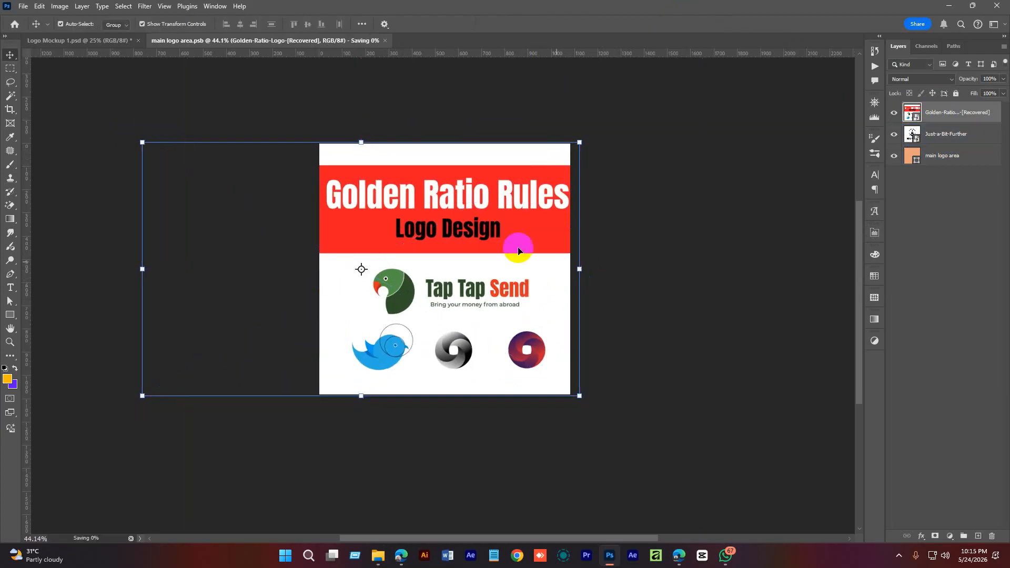
Check the Golden Ratio artwork on the mockup tiles in Logo Mockup 1.psd and return to main logo area.psb.
left_click(100, 40)
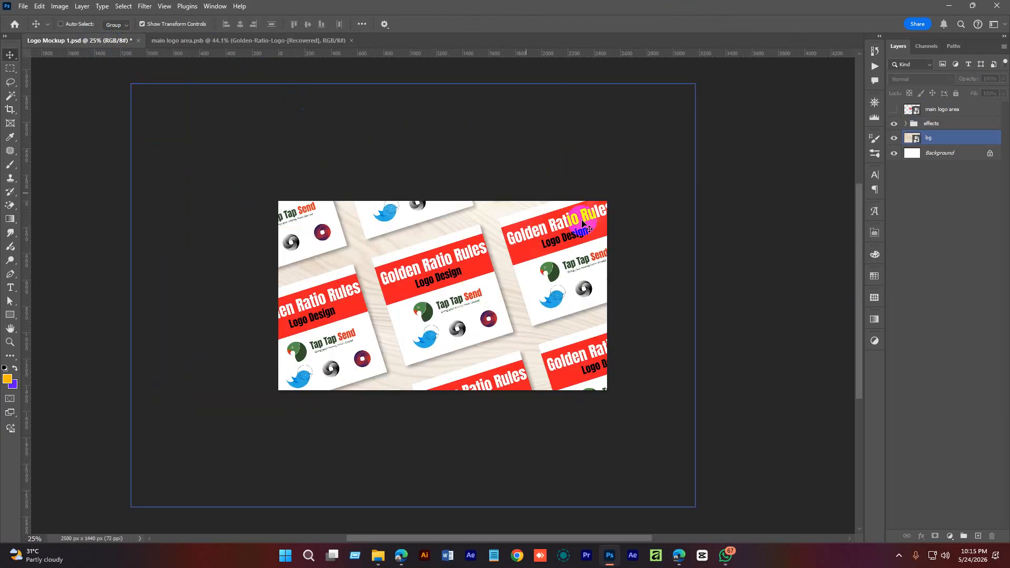
left_click(221, 41)
left_click(965, 140)
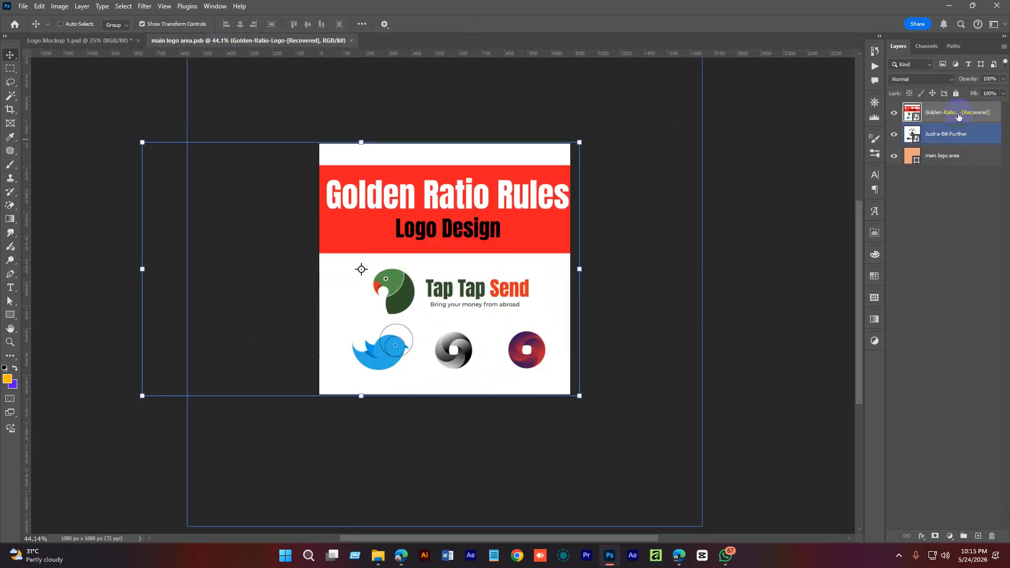
Hide Just-a-Bit-Further, clip the Golden-Ratio-Logo layer directly to the main logo area tile shape below it, and save the document.
left_click(958, 115)
left_click_drag(958, 116, 953, 147)
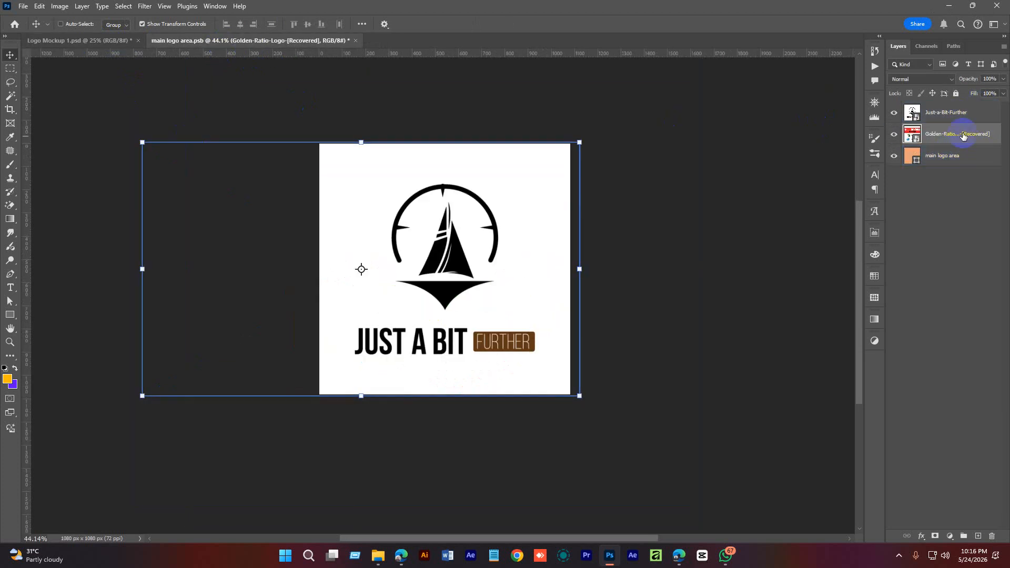
left_click(894, 112)
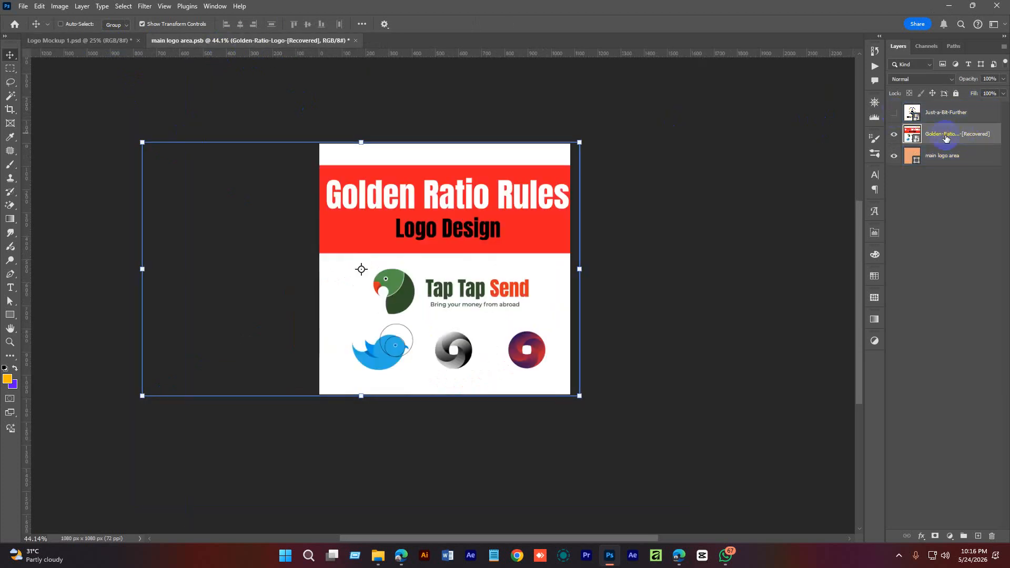
left_click(909, 141, "alt")
key("ctrl+s")
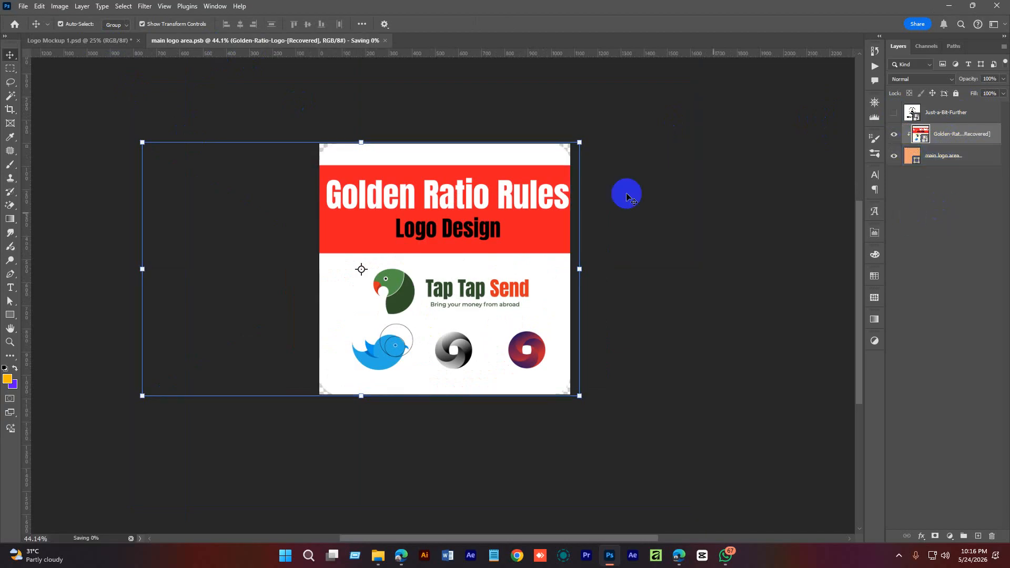
Check the clipped artwork in Logo Mockup 1.psd and close main logo area.psb.
left_click(100, 41)
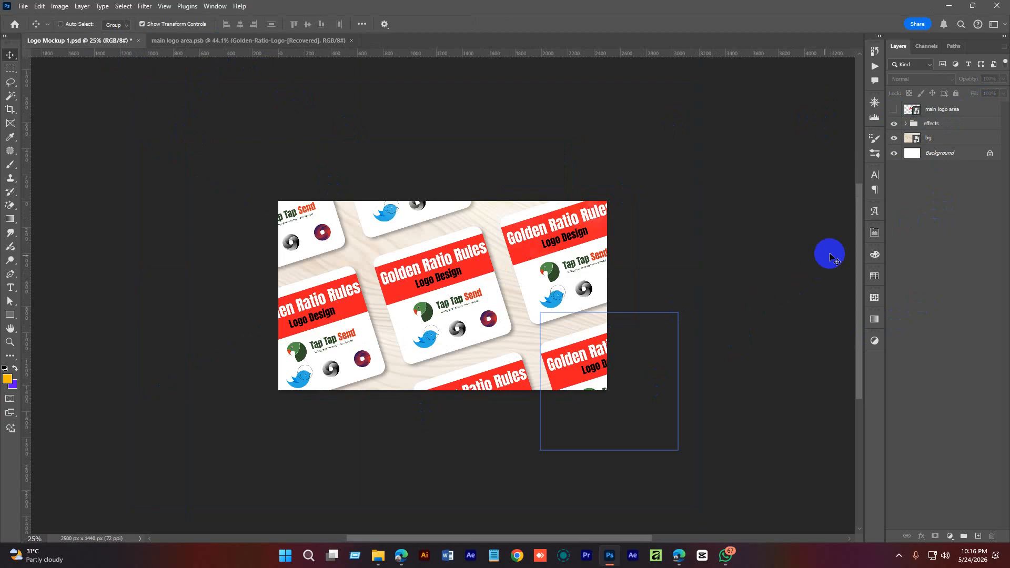
left_click(938, 109)
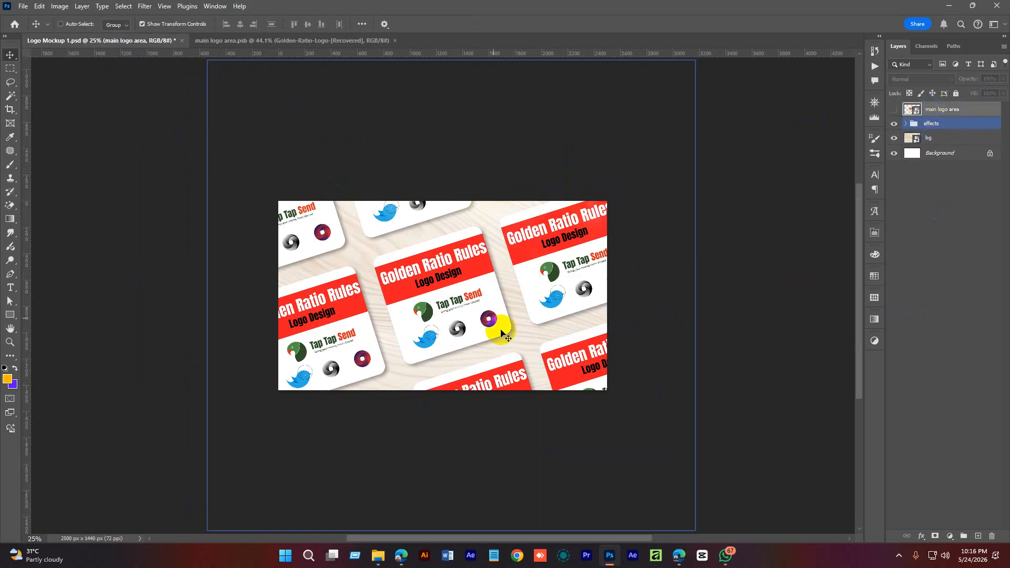
left_click(913, 228)
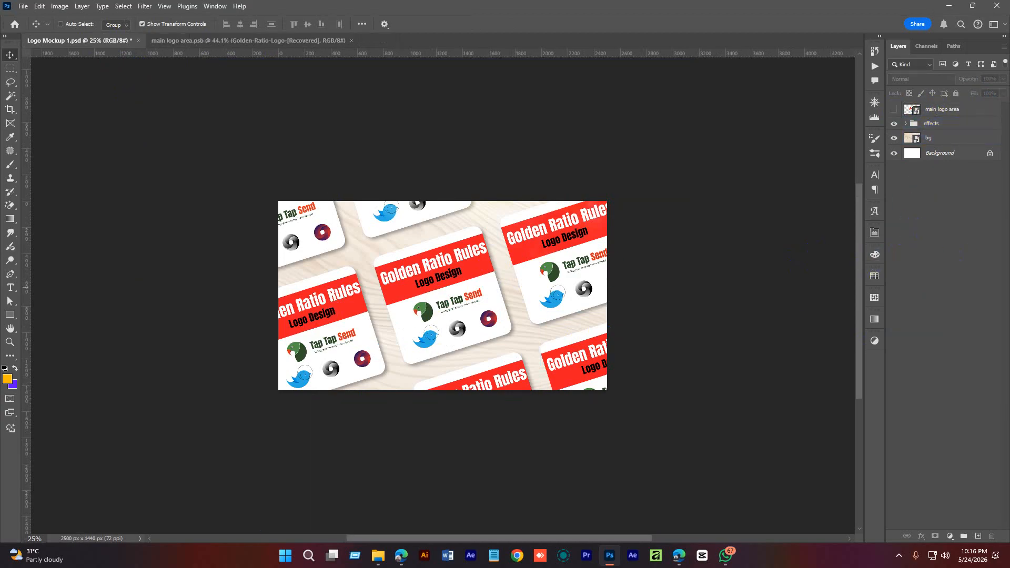
left_click(944, 275)
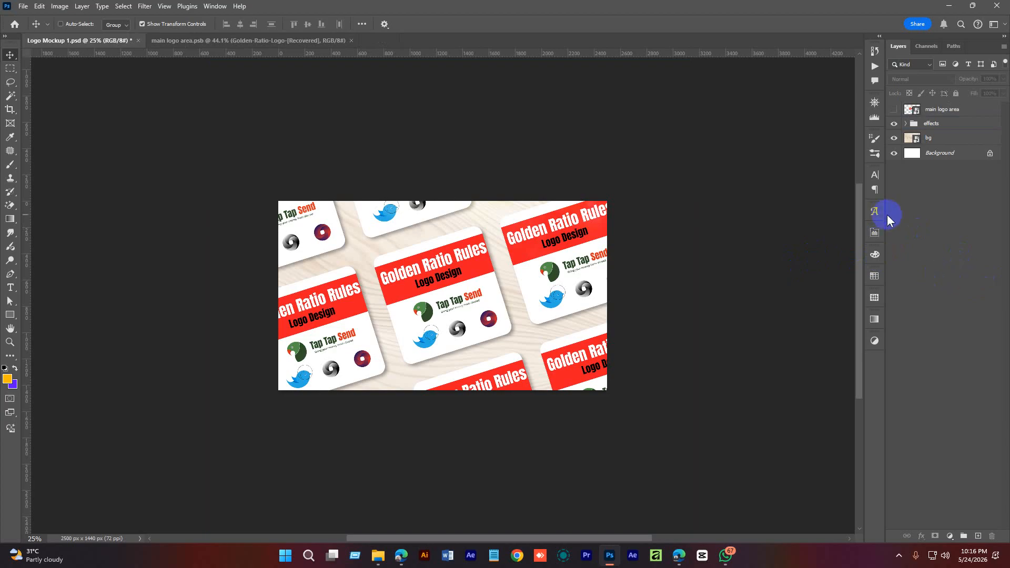
left_click(243, 40)
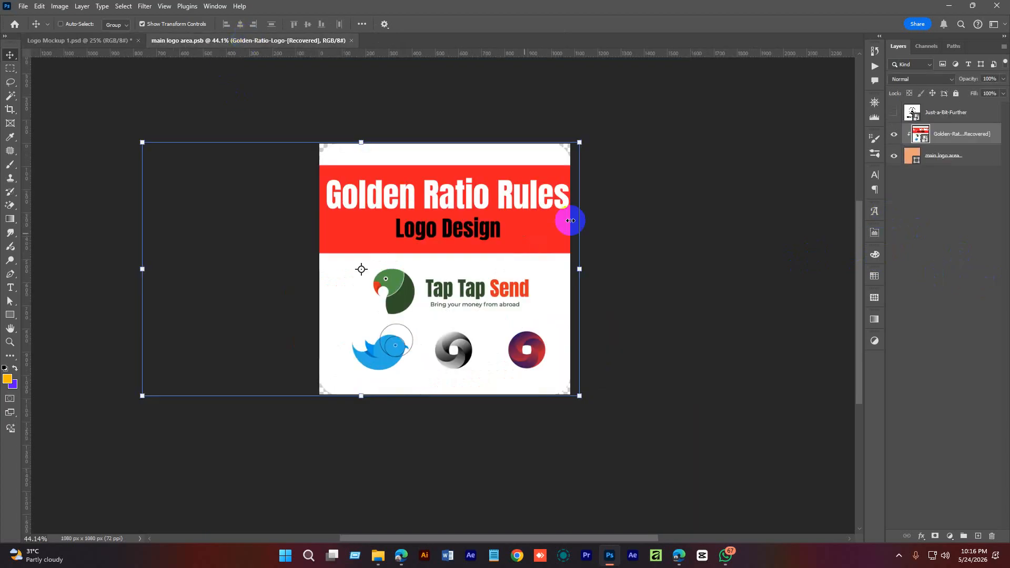
left_click(352, 41)
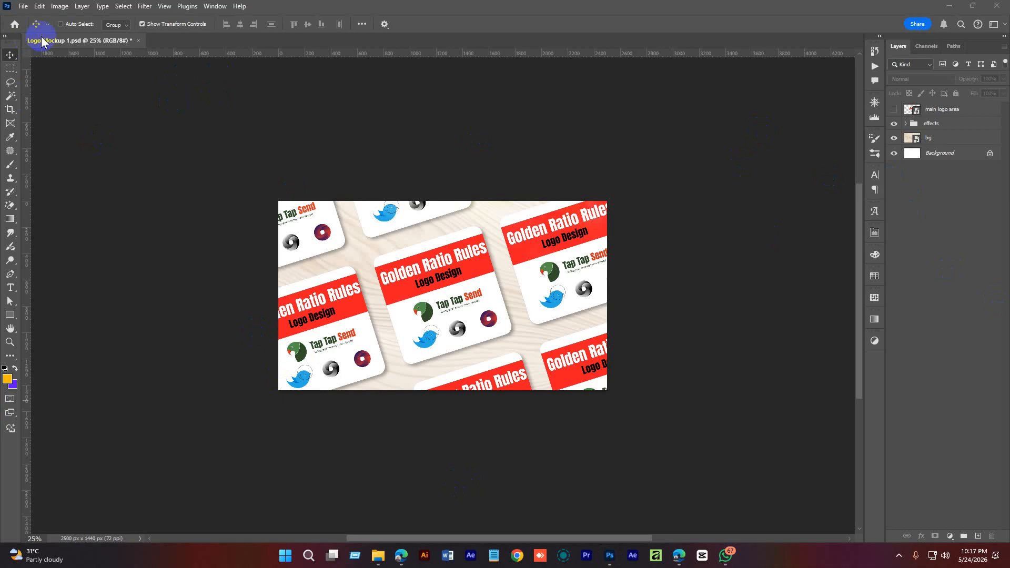
Create a new document named Flyer Mockup, 2550 x 1440 pixels.
left_click(23, 5)
left_click(42, 18)
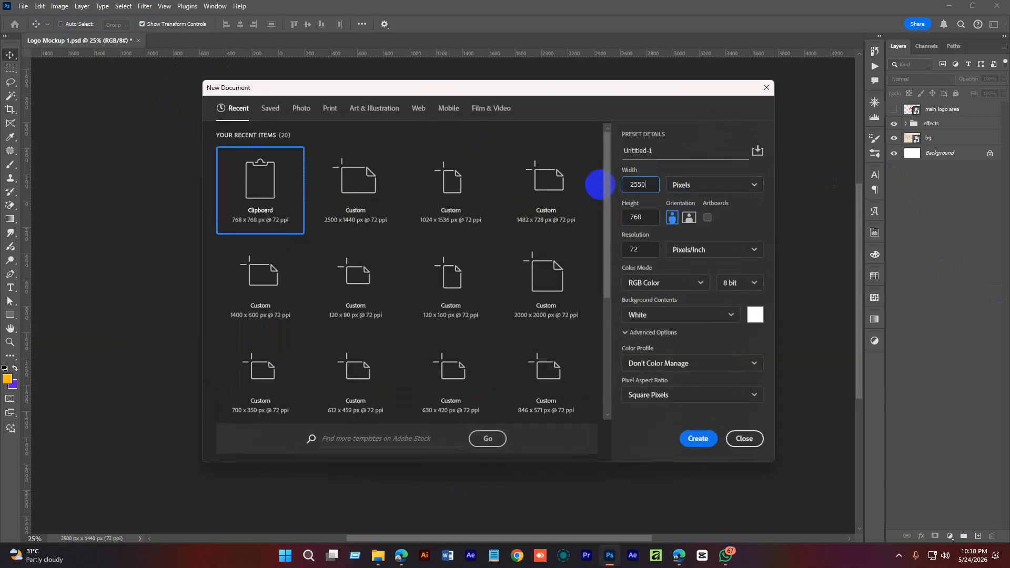
left_click(648, 217)
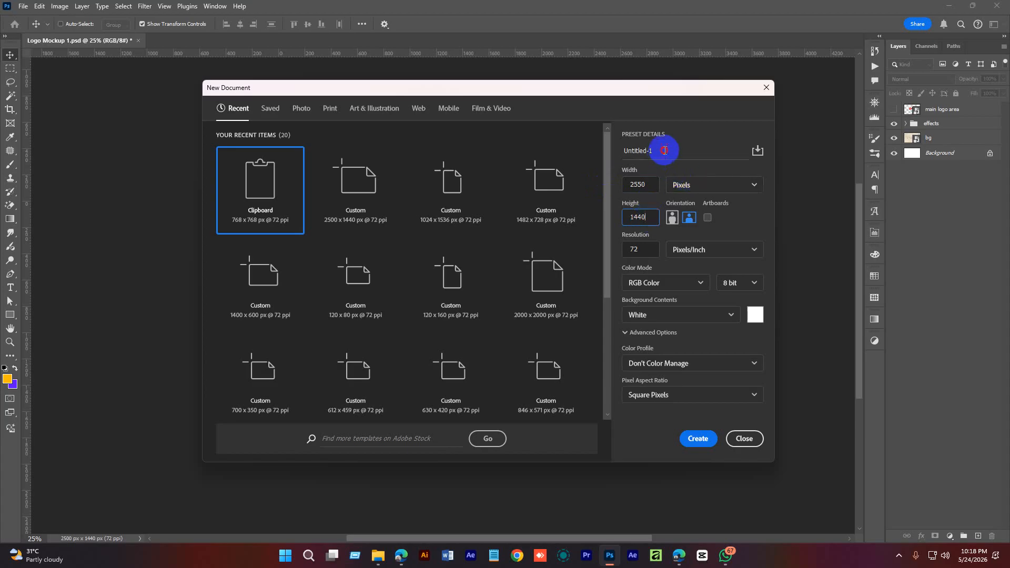
left_click_drag(655, 150, 630, 151)
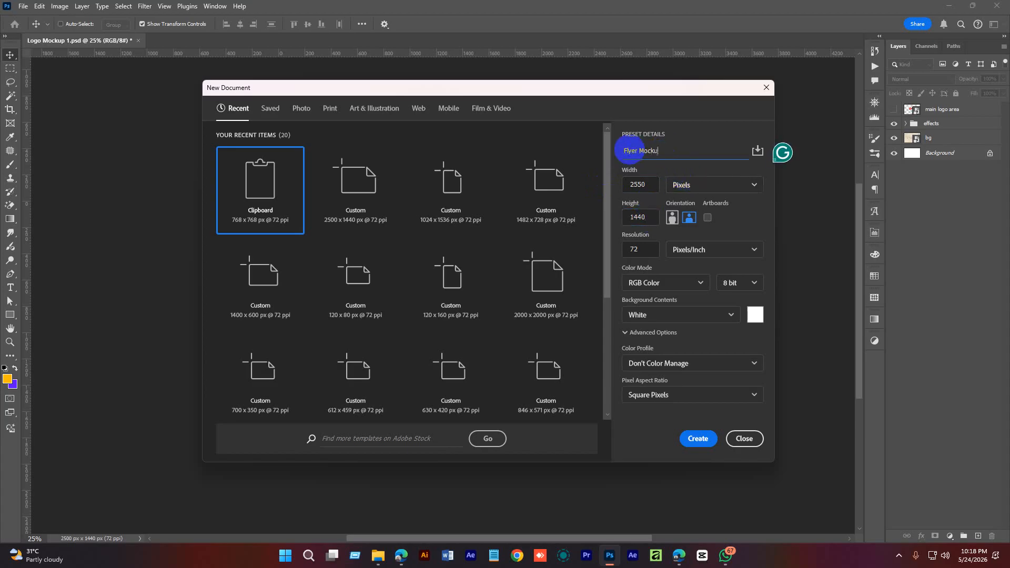
key("Return")
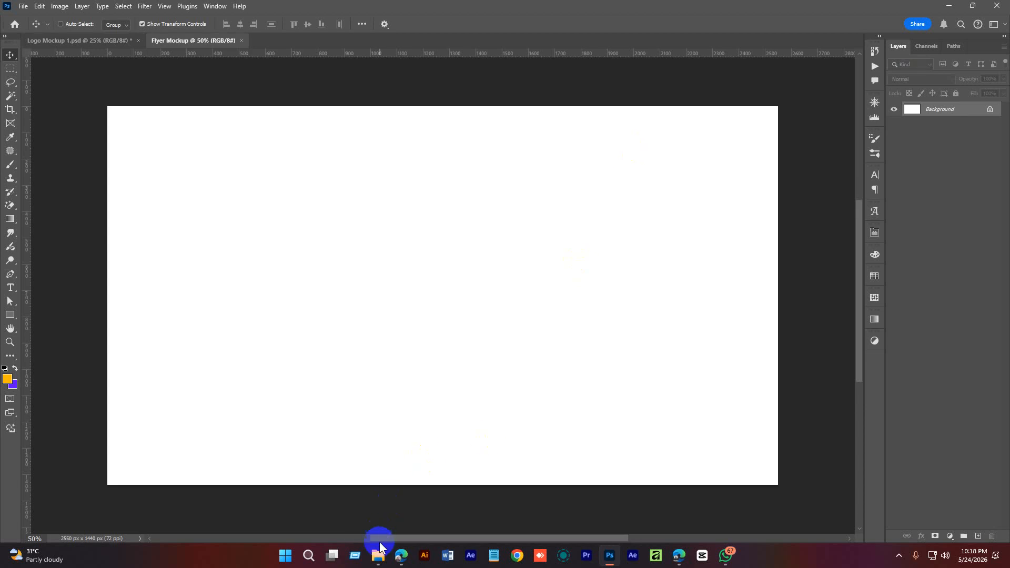
Browse Google Drive to the Flyer mockups folder, going through Mockups and Shared for Students, and examine the flyer mockup archives.
left_click(378, 554)
left_click(452, 58)
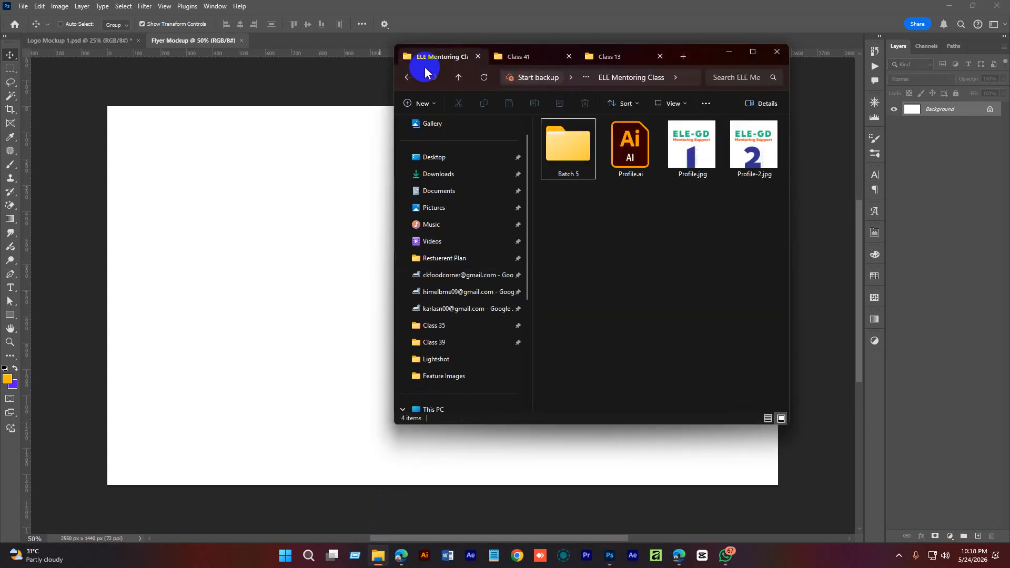
left_click(508, 63)
scroll(469, 286, "down", 5)
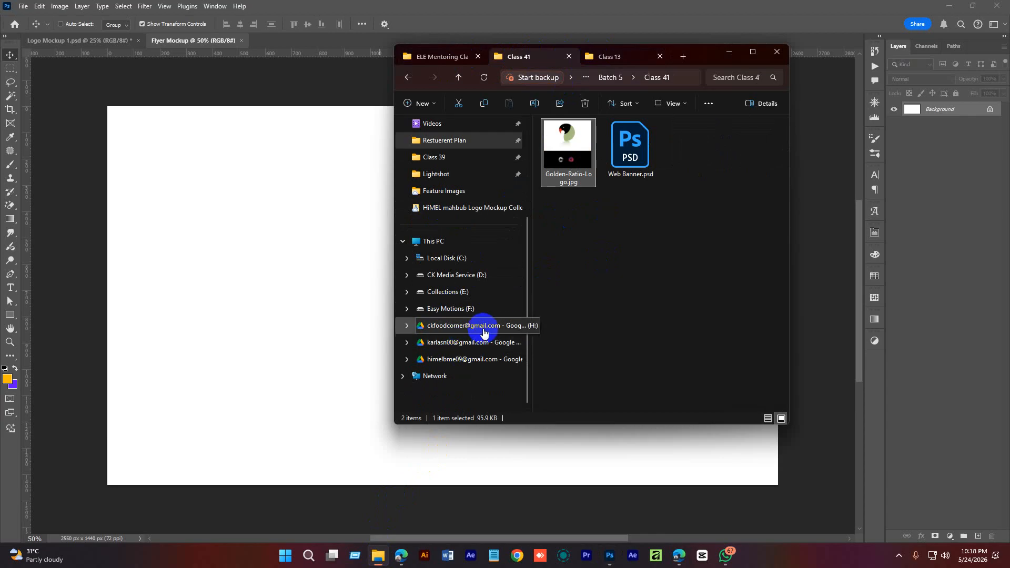
left_click(491, 344)
double_click(548, 139)
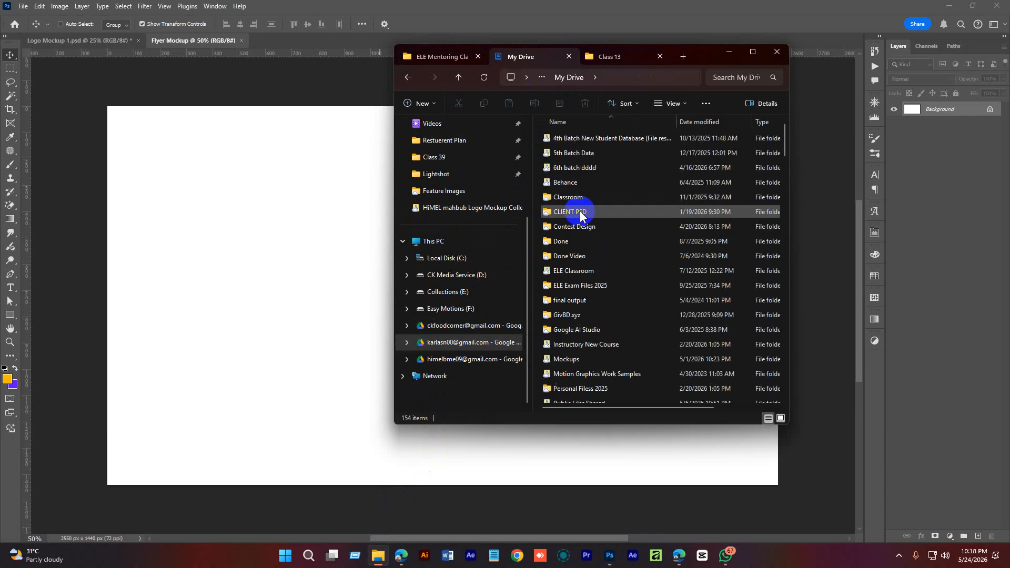
double_click(583, 307)
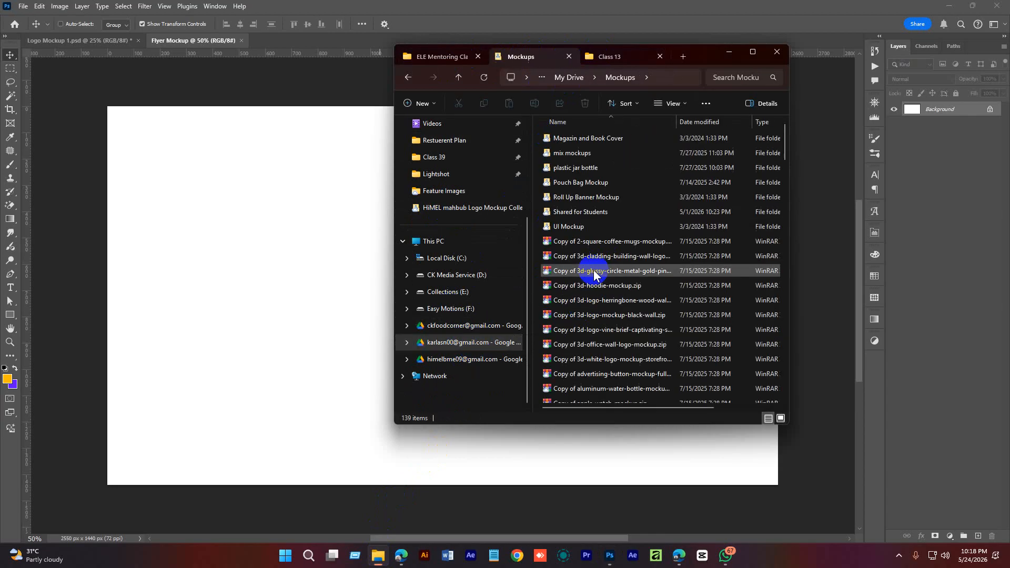
double_click(588, 210)
double_click(581, 152)
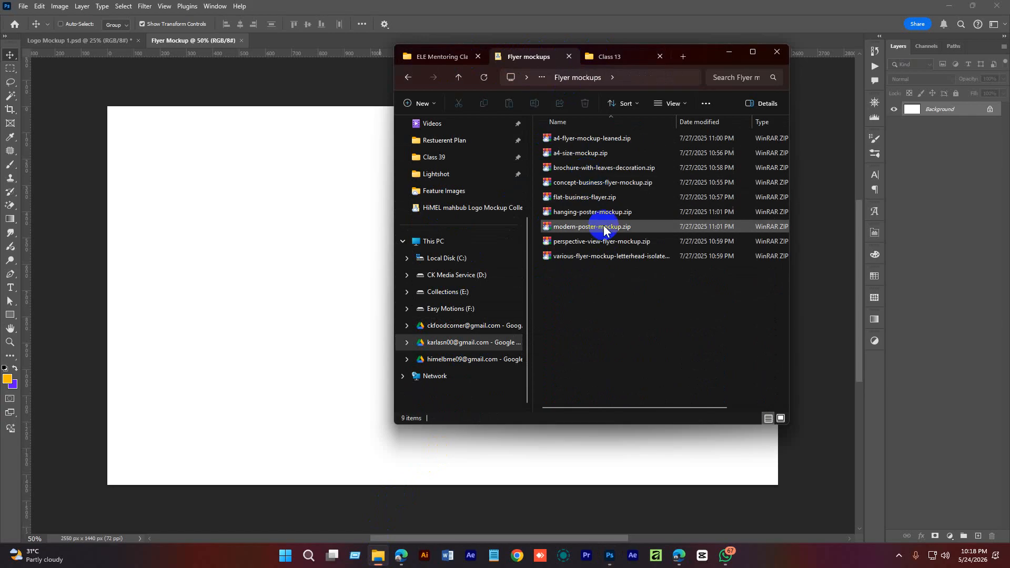
left_click_drag(606, 320, 579, 137)
left_click(595, 286)
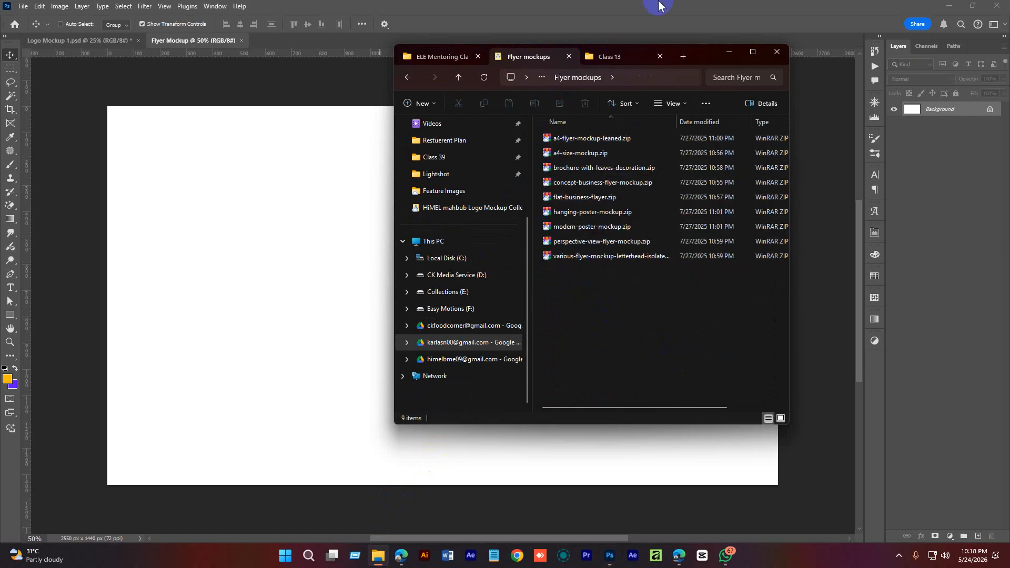
Save the new flyer document as Flyer Mockup.psd in the Class 42 folder.
left_click(658, 6)
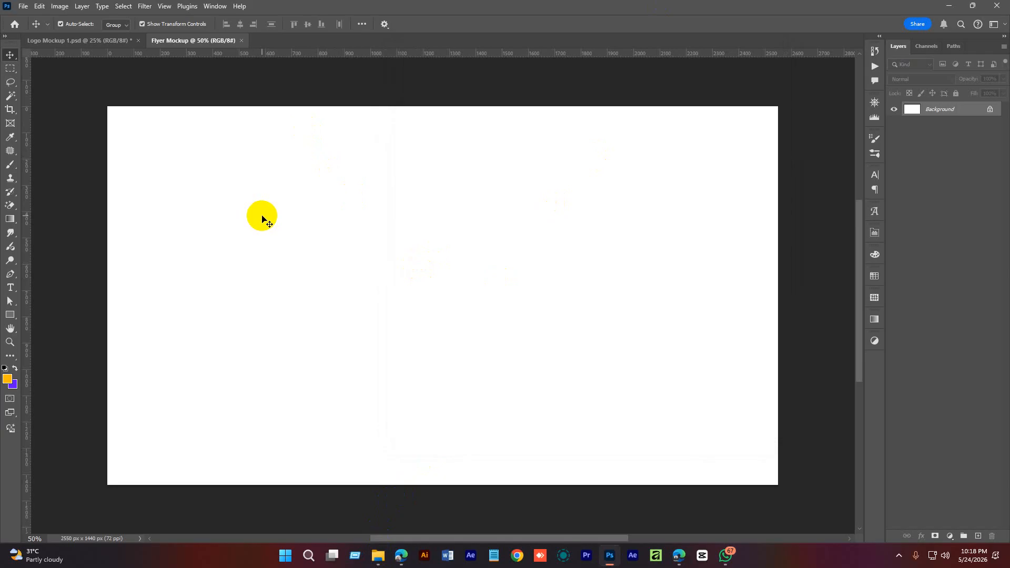
key("ctrl+s")
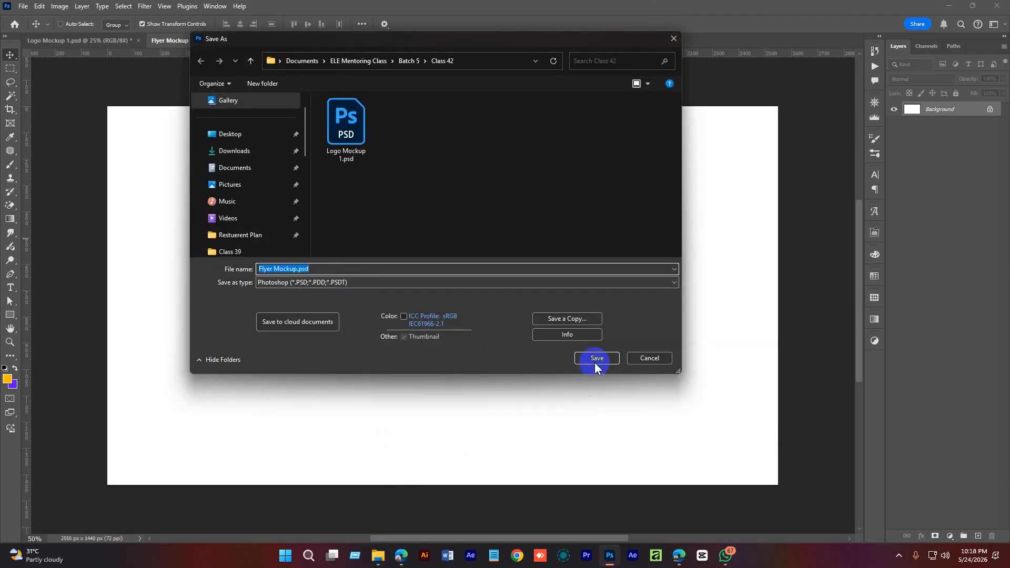
left_click(596, 358)
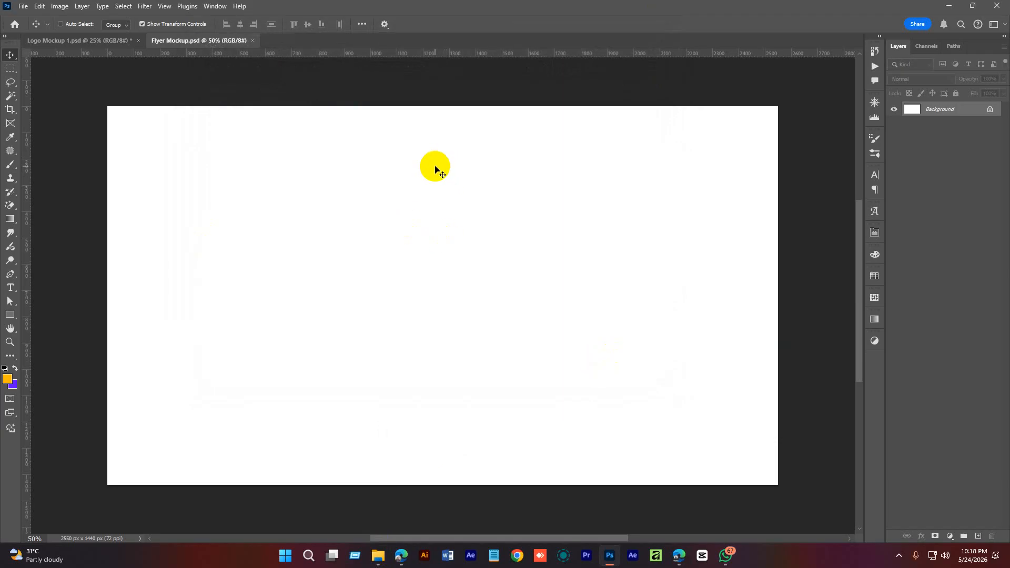
Create a rectangle shape 8.5 in wide and 11 in high with all corner radii set to 0 px.
left_click(10, 315)
left_click(356, 216)
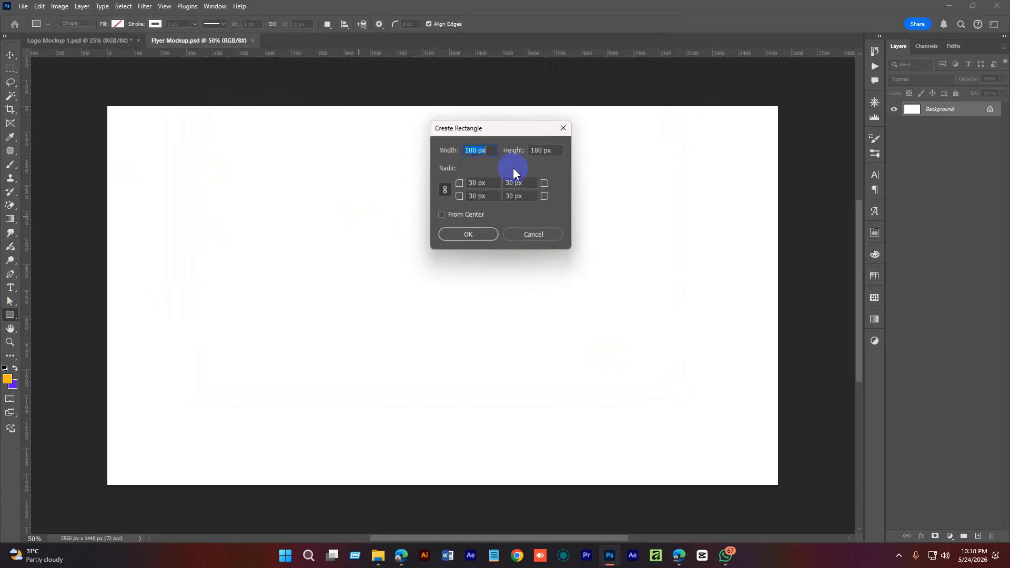
left_click_drag(513, 128, 524, 162)
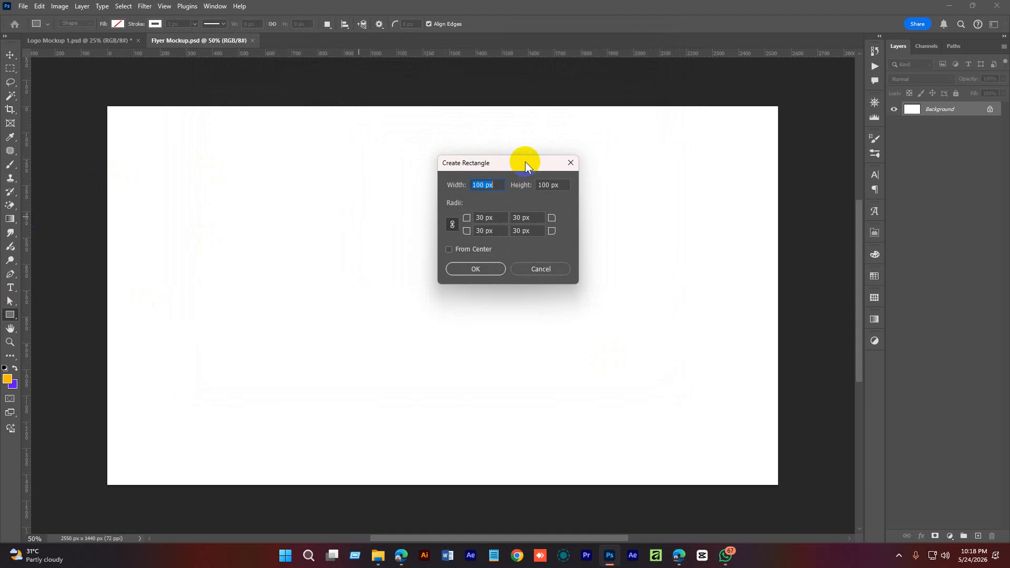
double_click(485, 189)
left_click(523, 191)
type("11in")
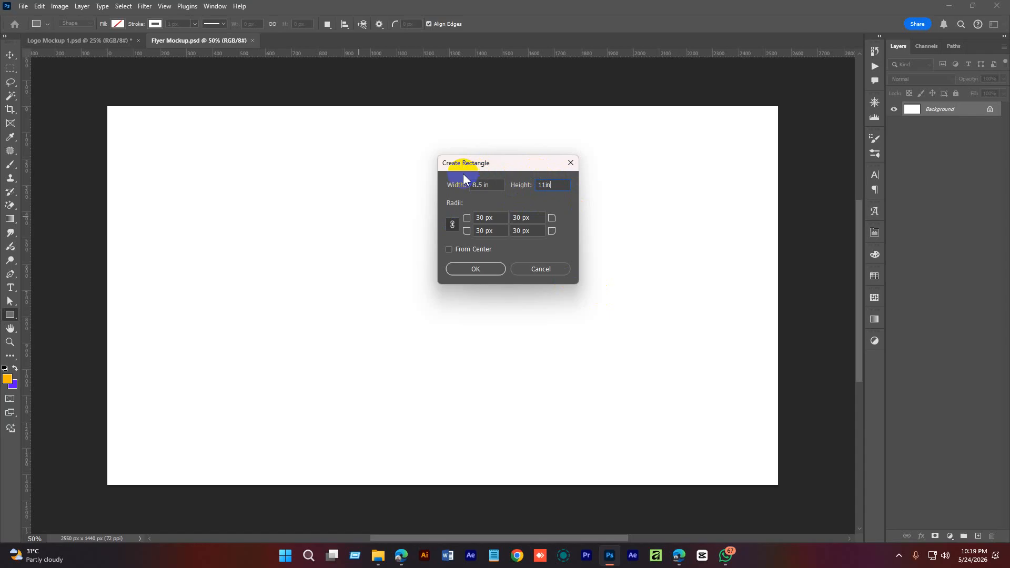
left_click(483, 185)
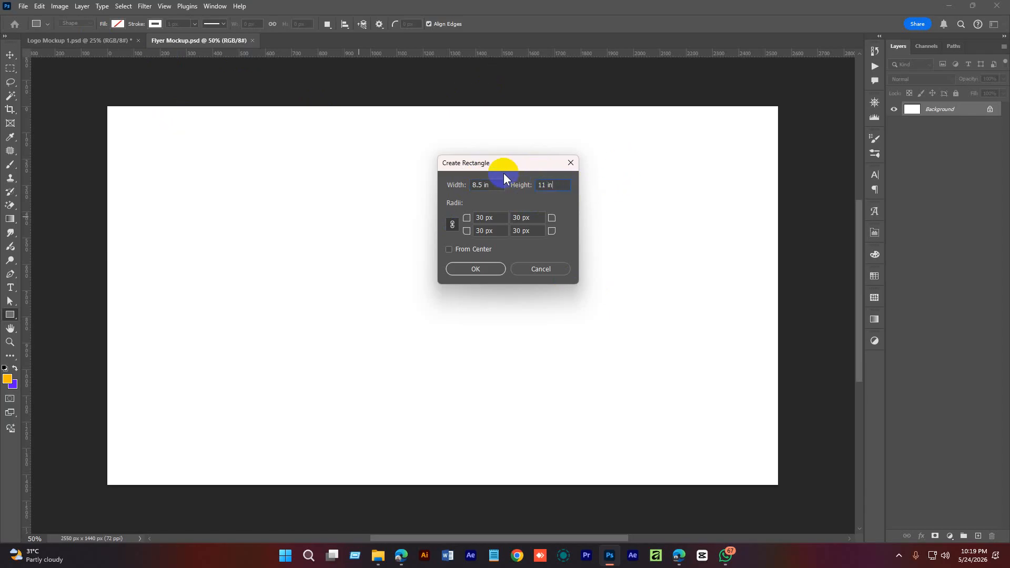
left_click_drag(476, 159, 479, 181)
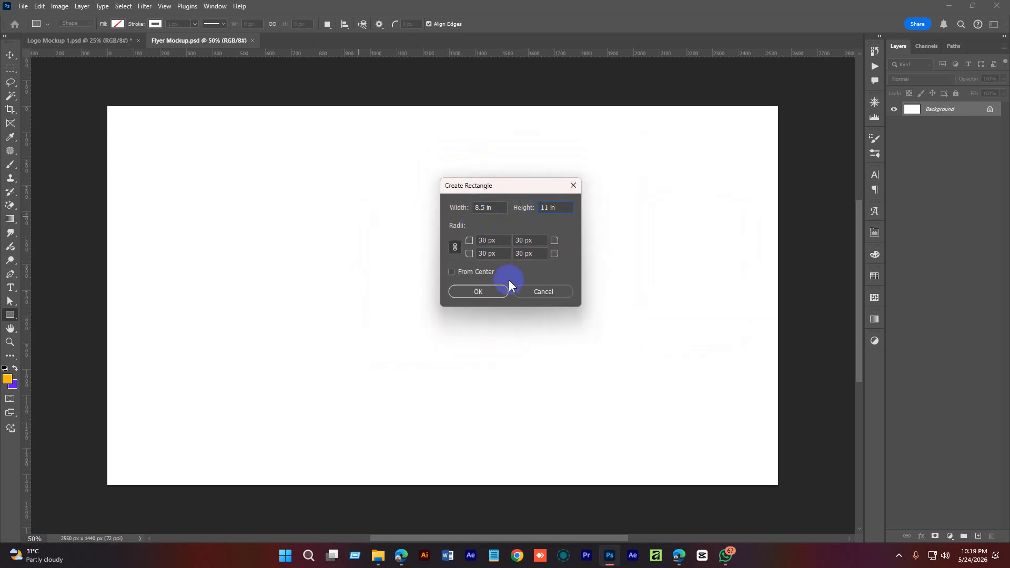
left_click(502, 239)
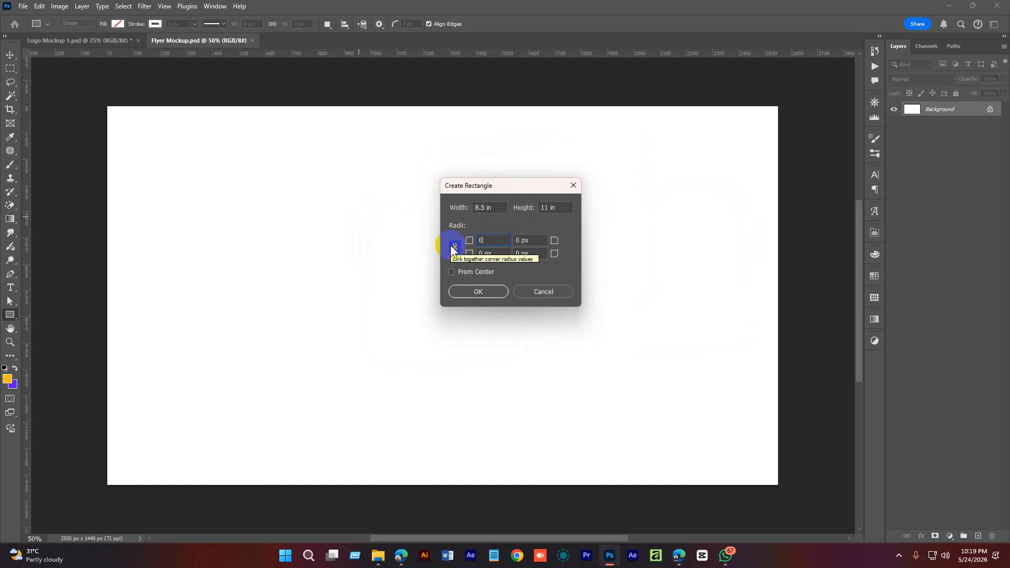
left_click(454, 247)
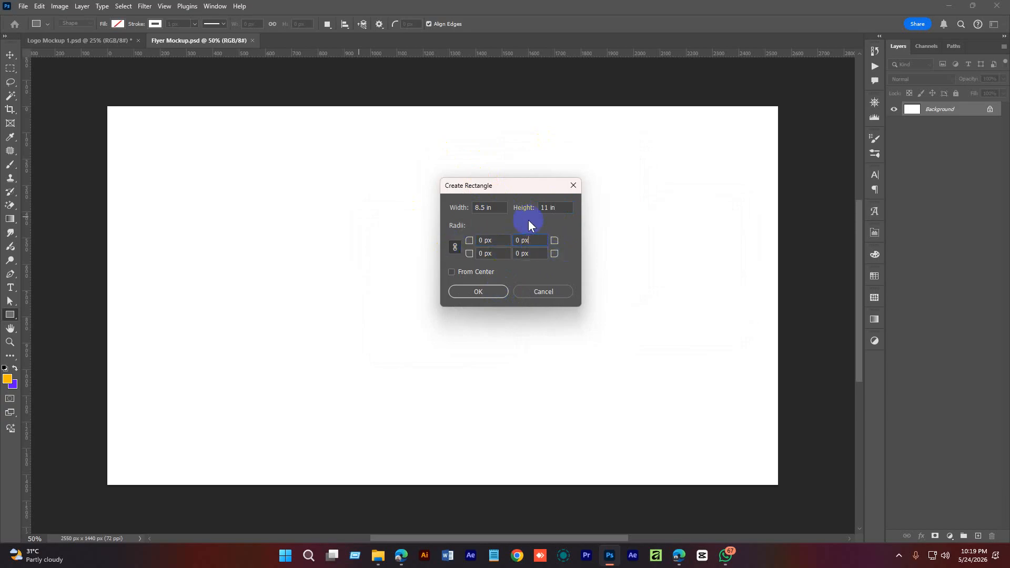
left_click(489, 292)
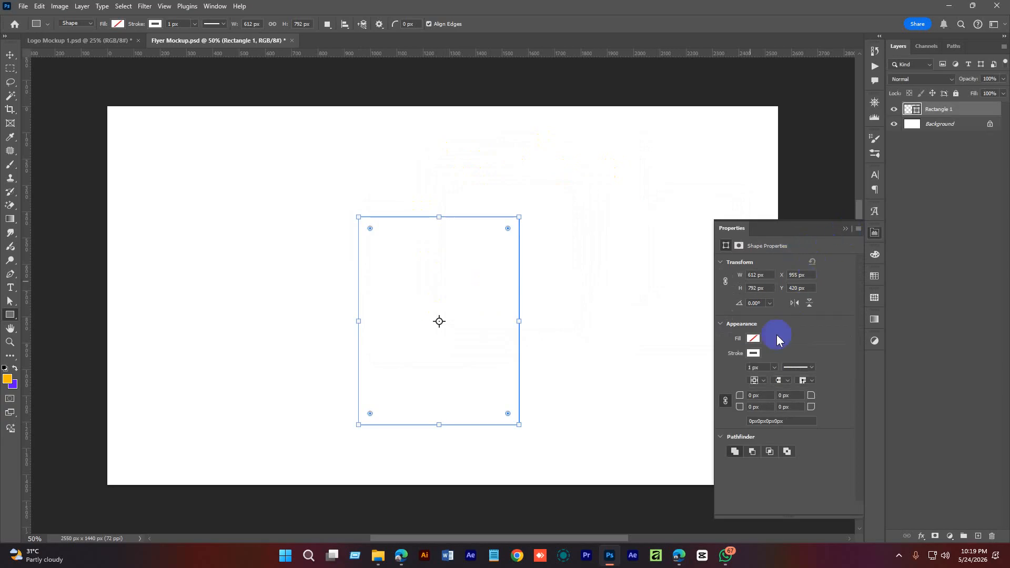
Remove the rectangle's stroke and fill it with the recently used dark brown.
left_click(755, 352)
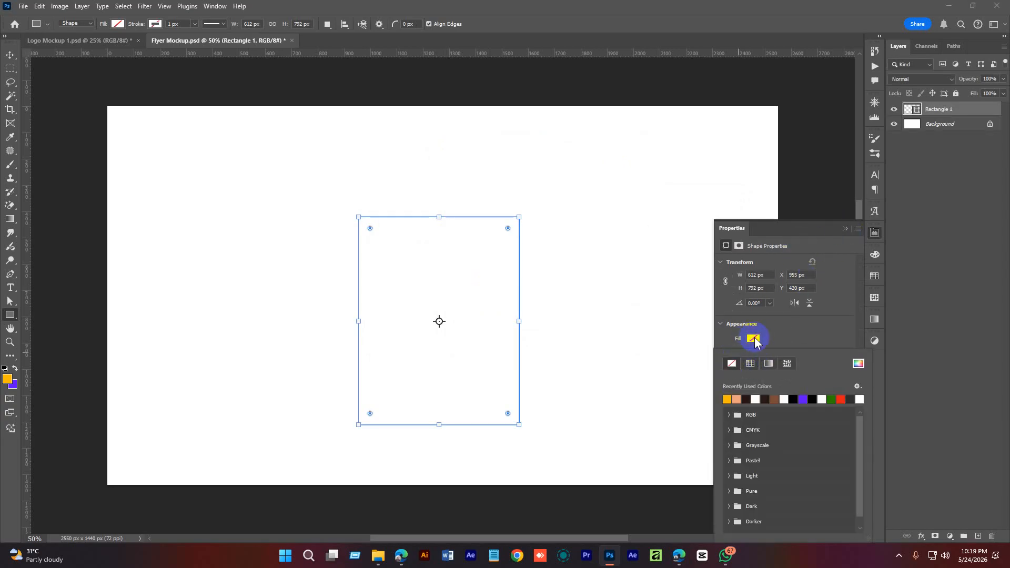
left_click(728, 393)
left_click(750, 394)
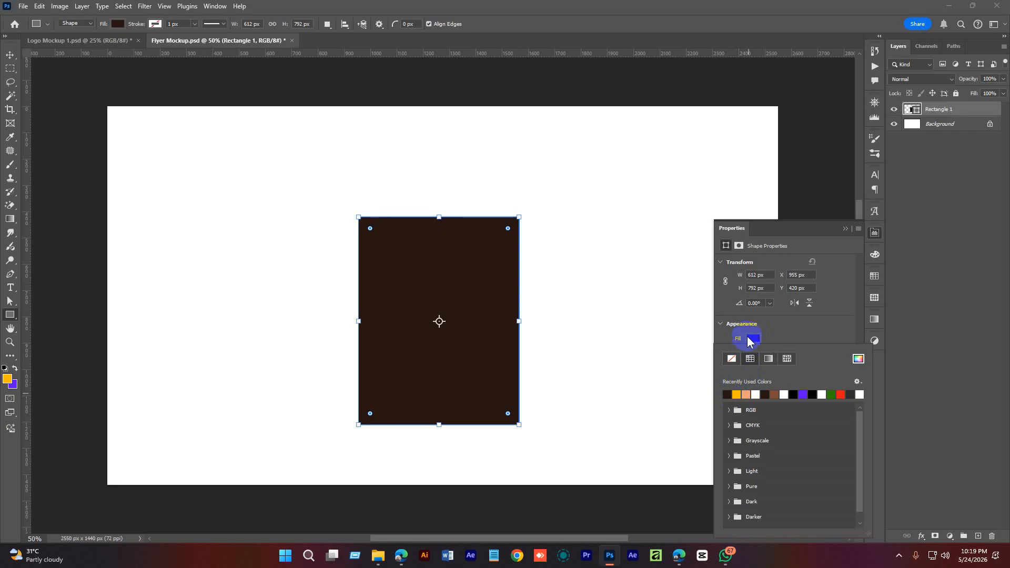
left_click(845, 226)
left_click(845, 228)
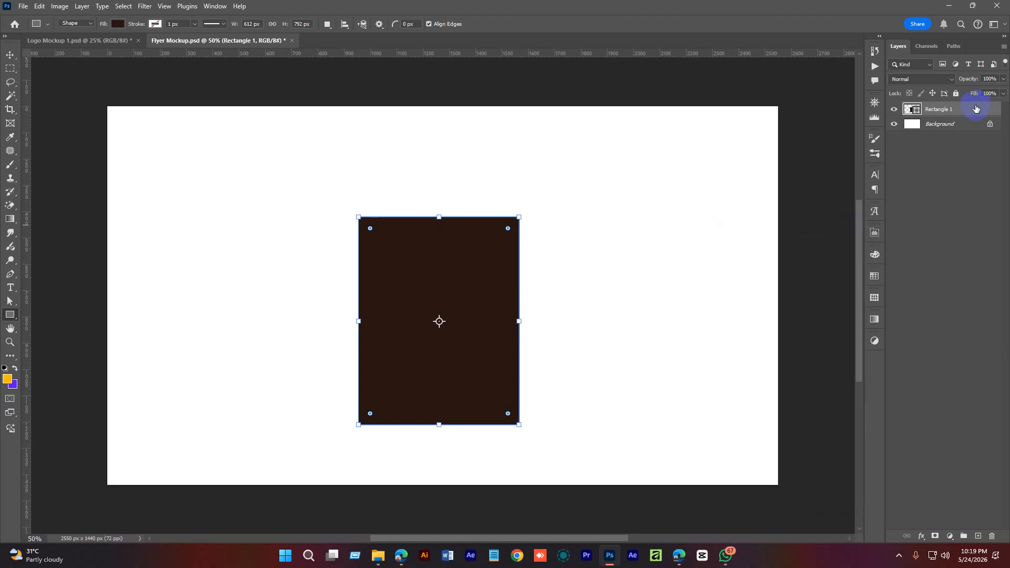
Center the rectangle on the canvas and convert its layer to a smart object.
key("v")
left_click_drag(458, 290, 458, 261)
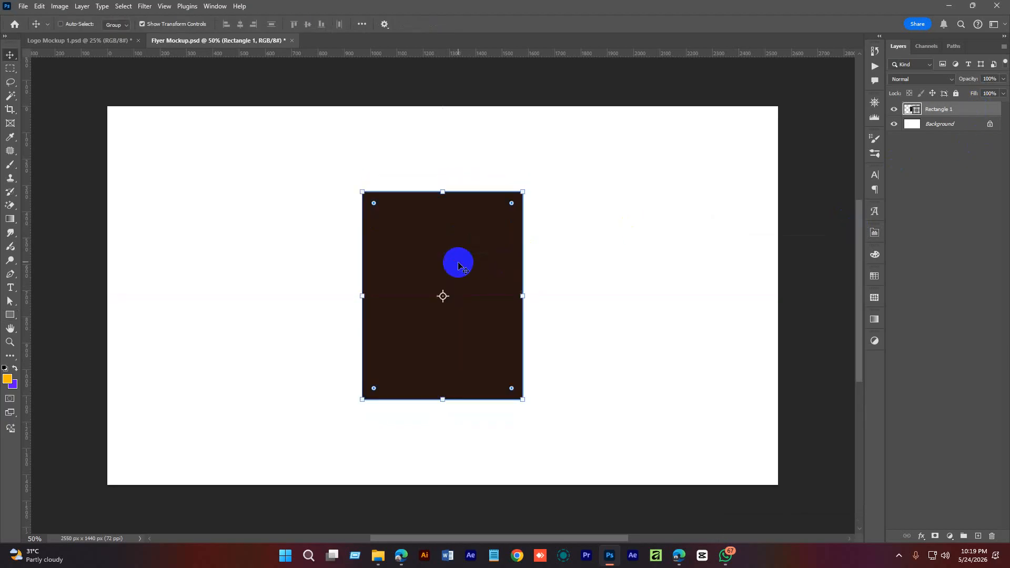
right_click(979, 108)
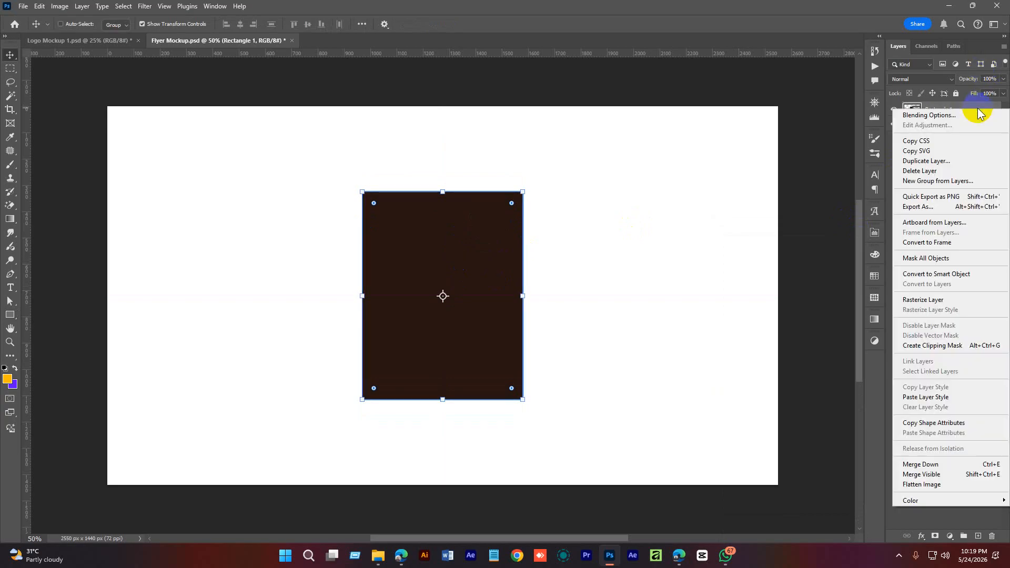
left_click(936, 273)
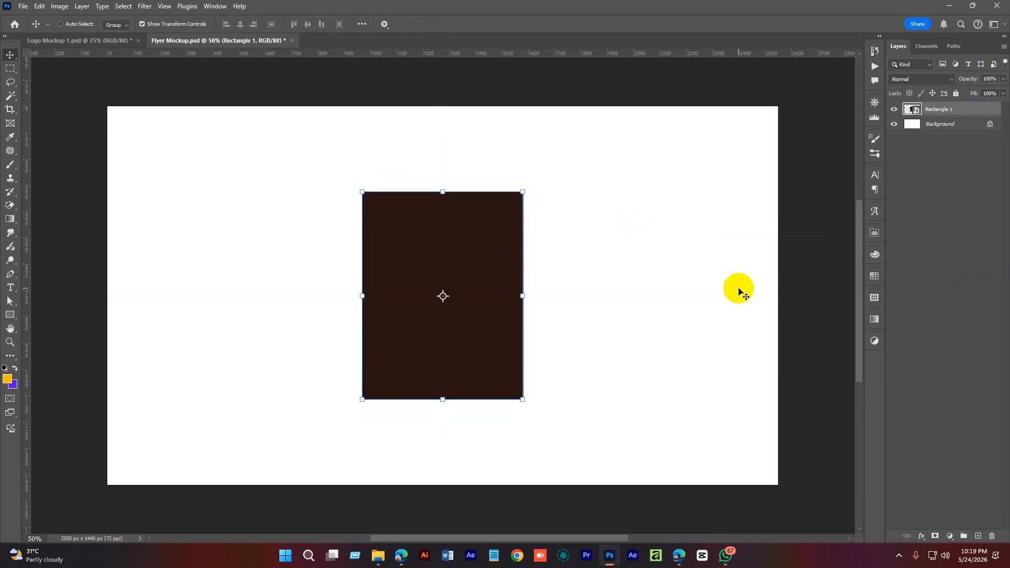
Enlarge the centered rectangle to about 148% and place a duplicate of it to its left.
left_click_drag(523, 299, 256, 318)
left_click(521, 24)
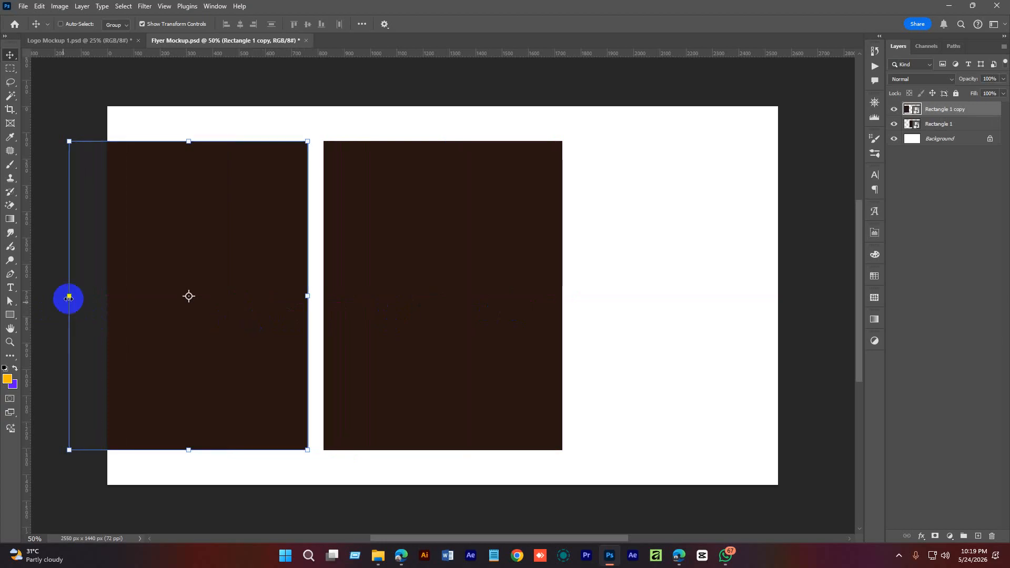
Scale the left copy down to about 101% and duplicate it onto the opposite side of the large rectangle.
key("ctrl+t")
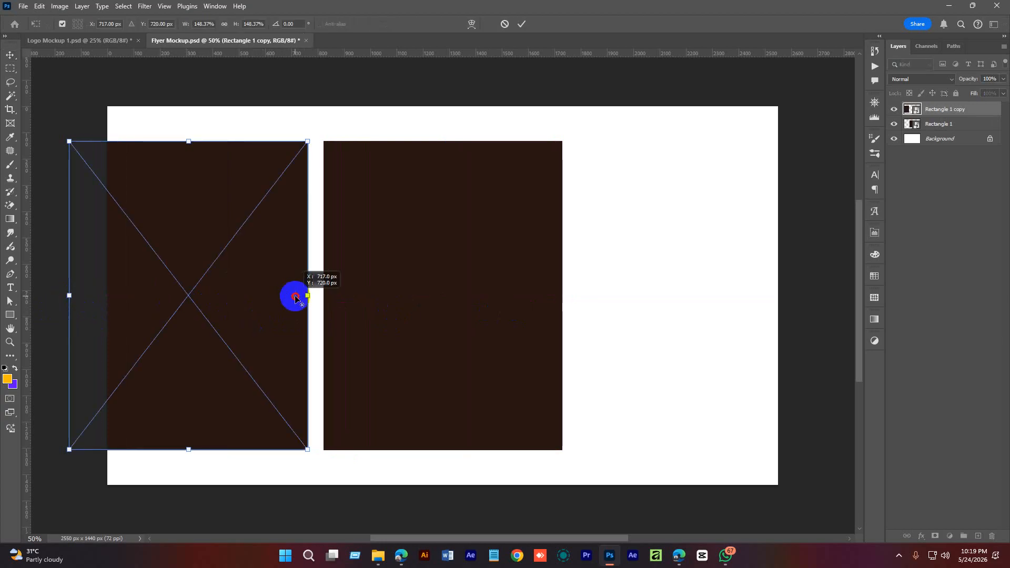
left_click_drag(67, 298, 146, 308)
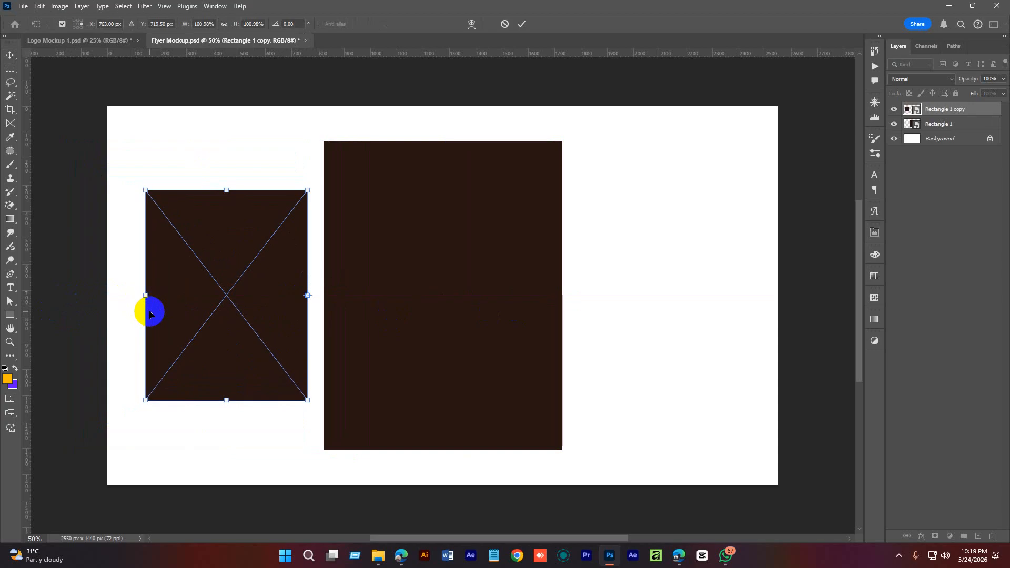
key("Return")
left_click_drag(204, 323, 646, 332)
left_click(967, 256)
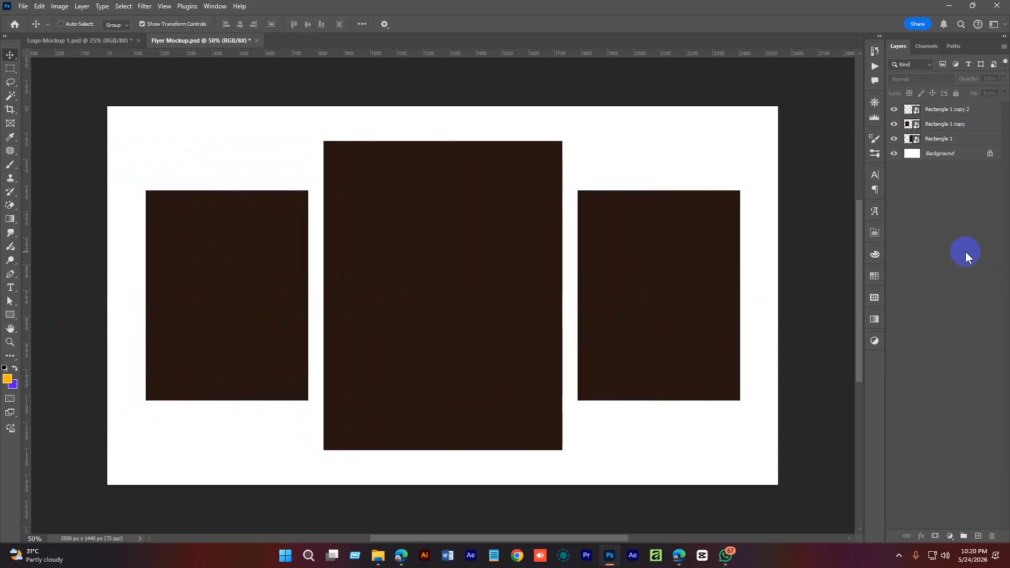
Scale all three rectangles down together and position them centered horizontally, slightly above the canvas middle, at about X 1275 px, Y 663.5 px.
left_click(957, 118)
left_click(951, 127)
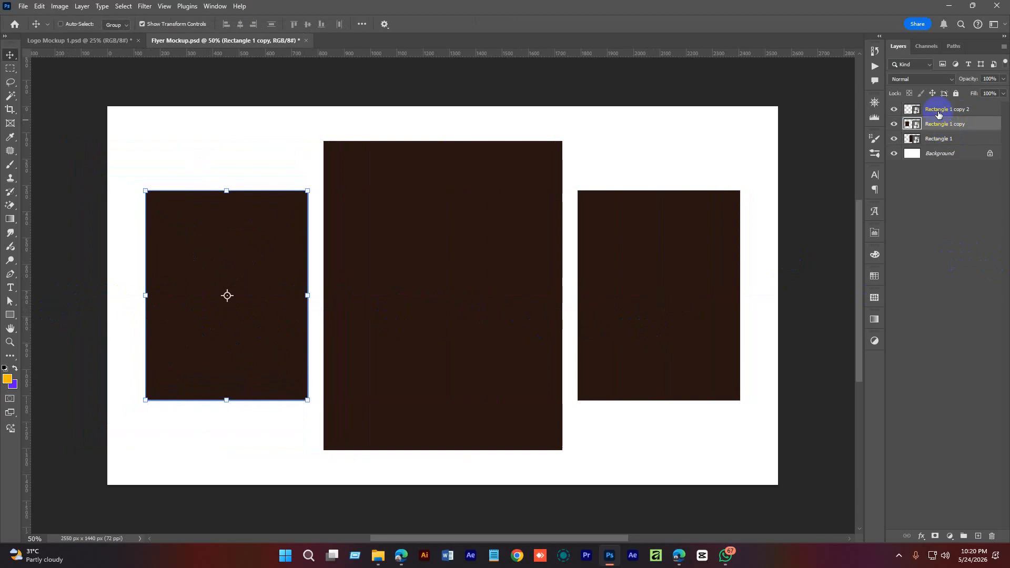
left_click(939, 111)
left_click(938, 139, "shift")
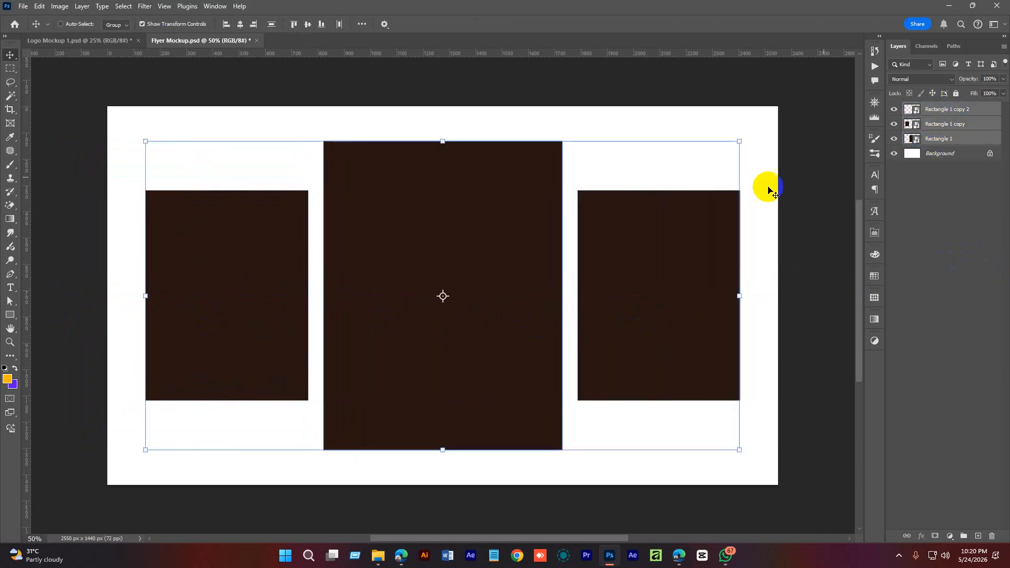
left_click(321, 24)
left_click_drag(466, 281, 463, 247)
left_click_drag(442, 106, 463, 231)
left_click(520, 24)
left_click(307, 24)
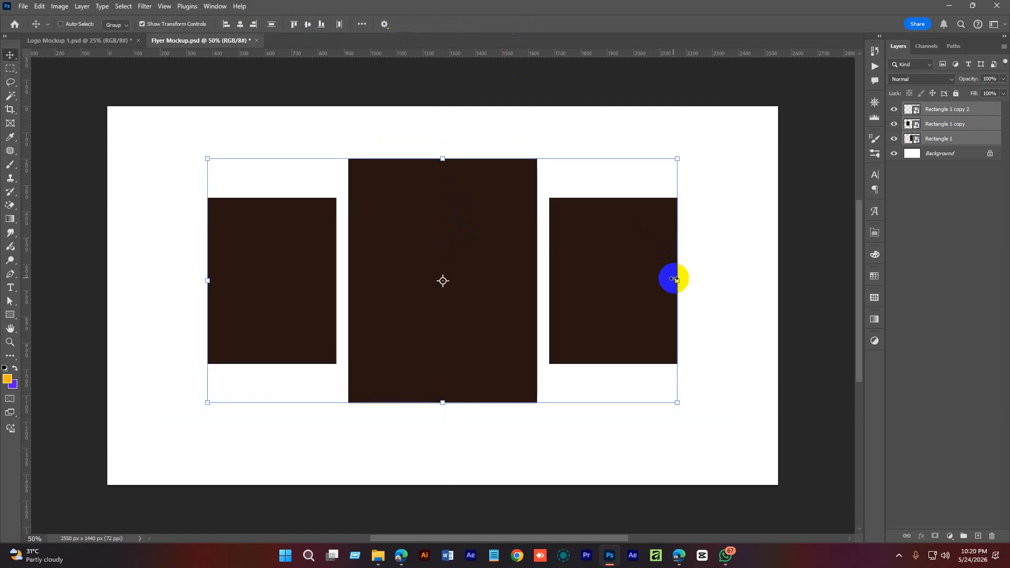
left_click_drag(675, 278, 683, 279)
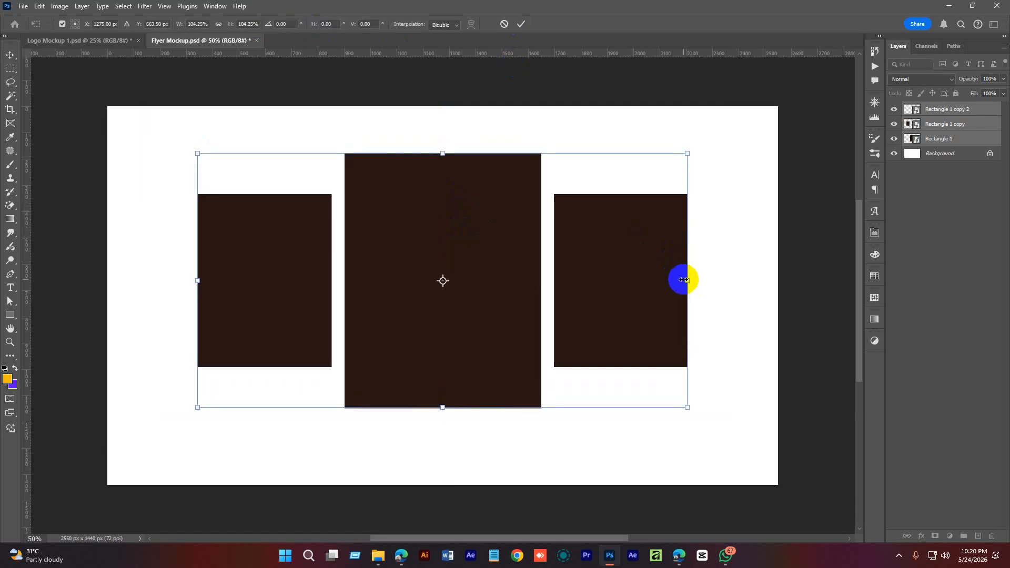
left_click(957, 266)
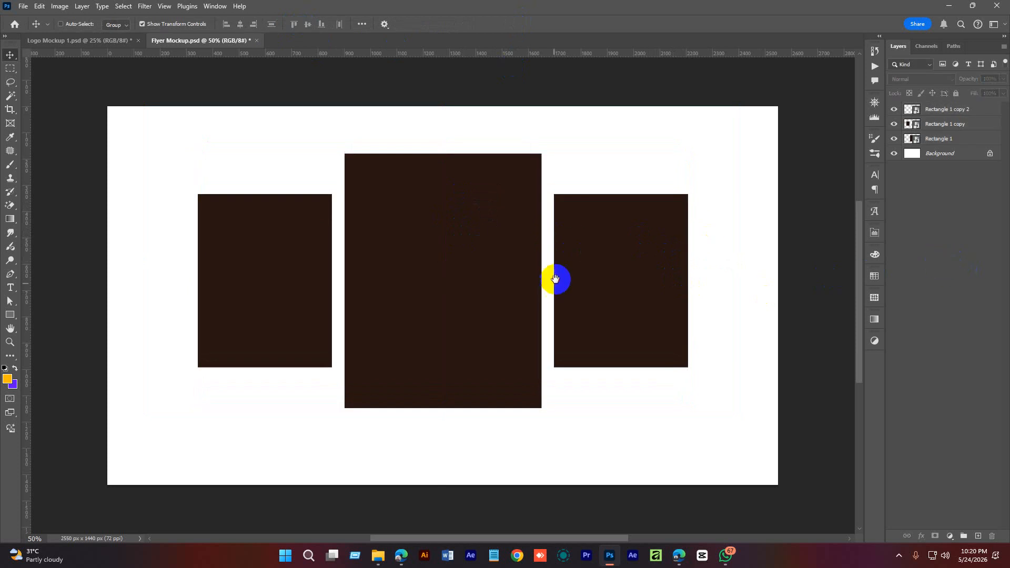
Duplicate the three rectangle layers Rectangle 1, Rectangle 1 copy and Rectangle 1 copy 2.
left_click_drag(555, 279, 567, 253)
left_click(569, 263, "ctrl")
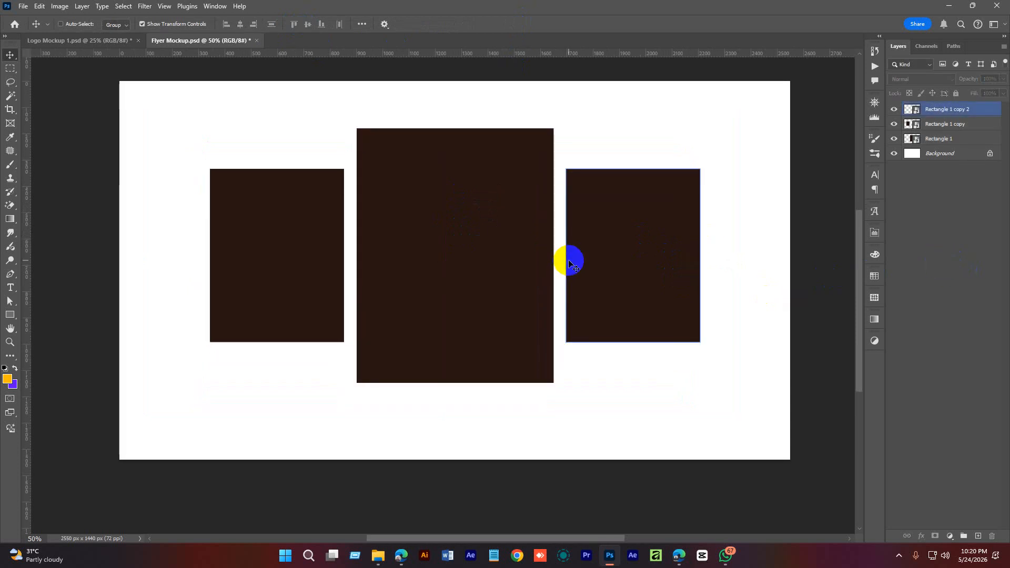
left_click(918, 141)
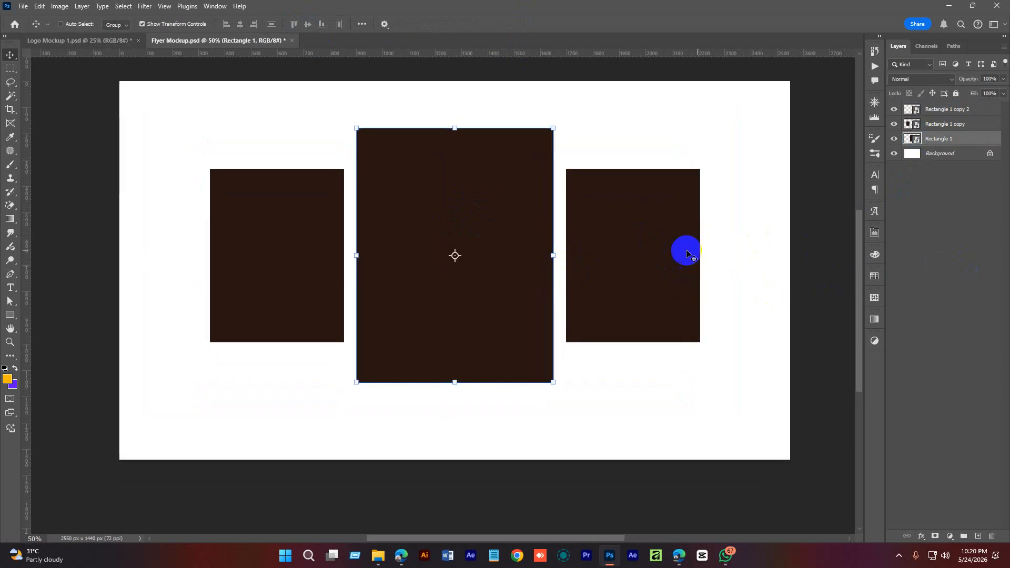
left_click_drag(509, 282, 513, 272)
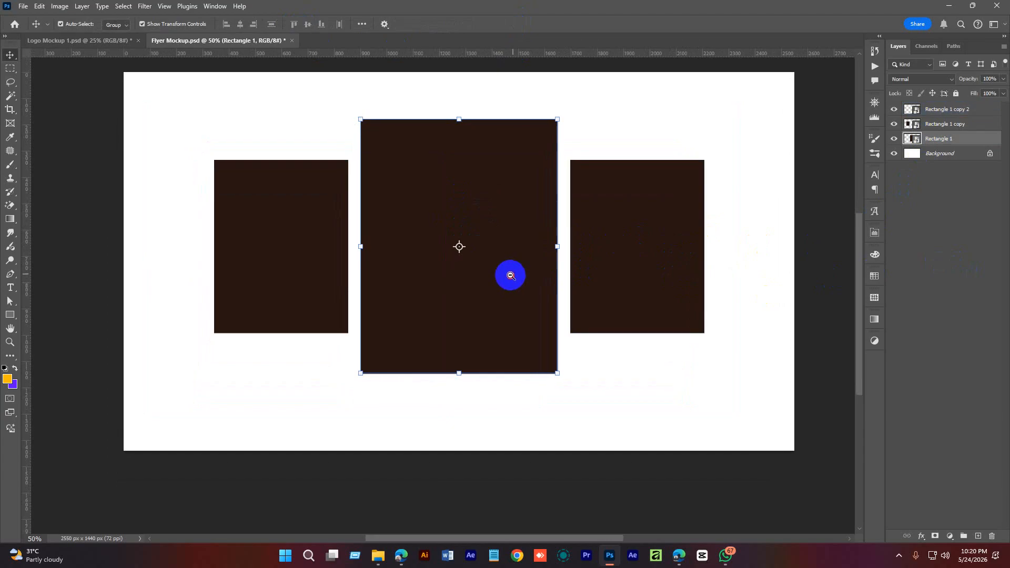
scroll(510, 275, "down", 1)
left_click(942, 109, "shift")
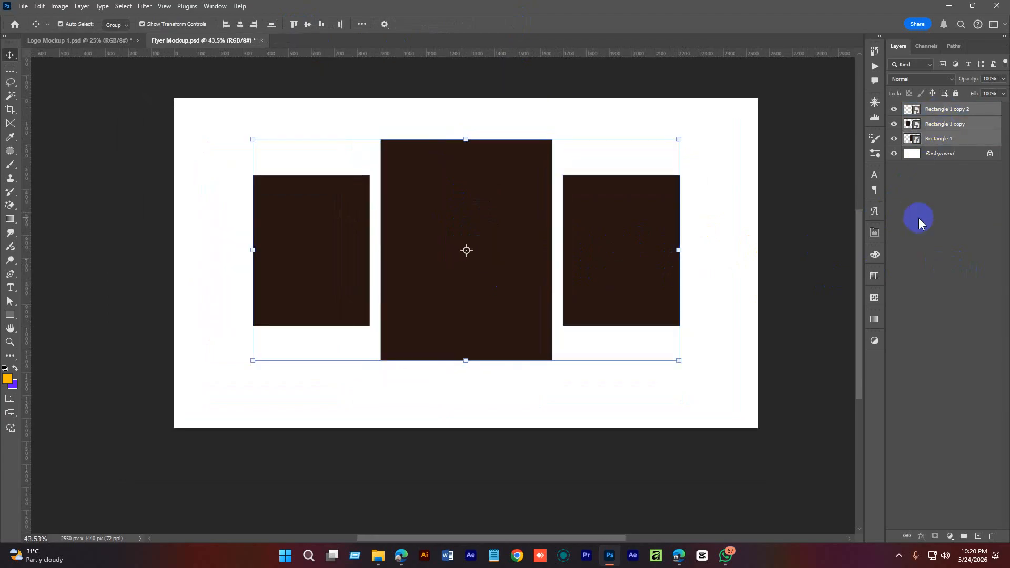
key("ctrl+j")
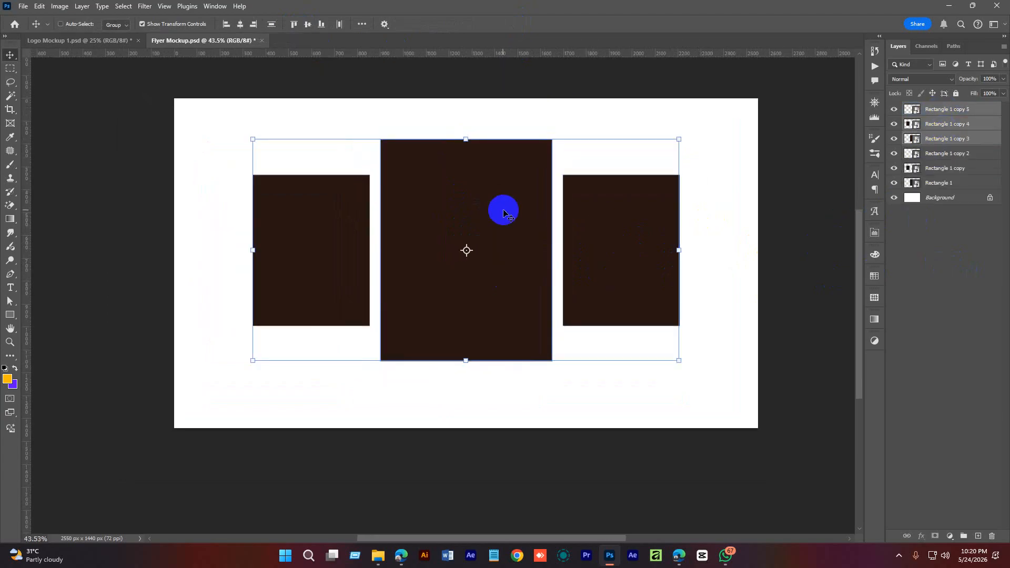
Flip the three duplicated rectangles vertically about their bottom edge, using a reference point at X 1275 px, Y 1147 px, to mirror them below the originals.
key("ctrl+t")
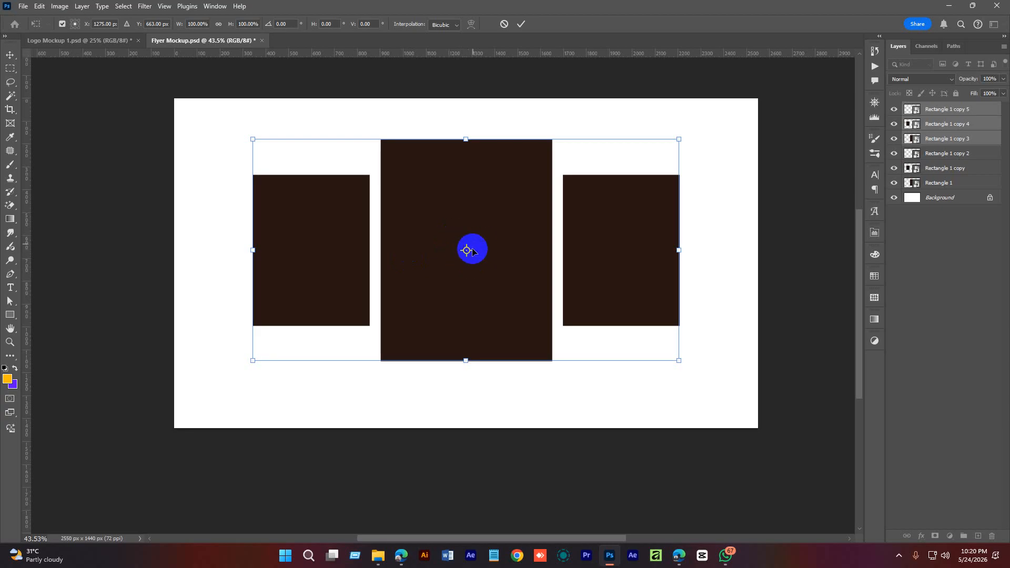
left_click_drag(466, 250, 467, 361)
right_click(465, 201)
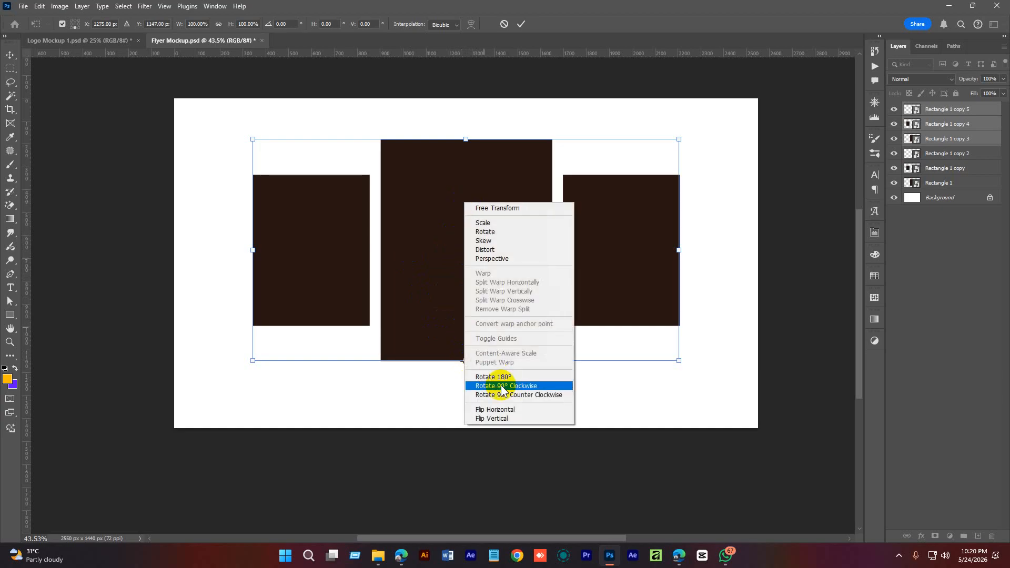
left_click(506, 419)
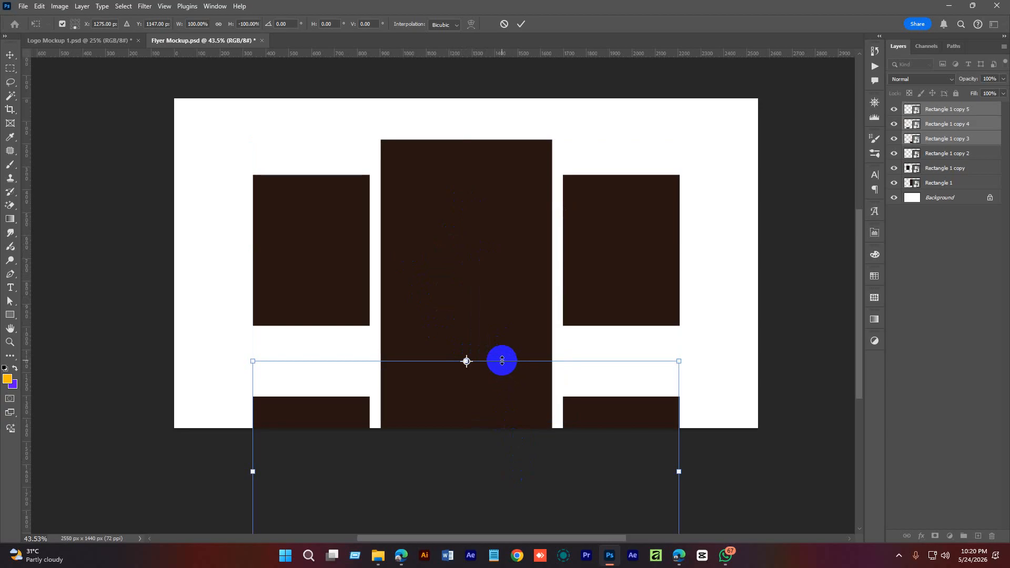
key("Return")
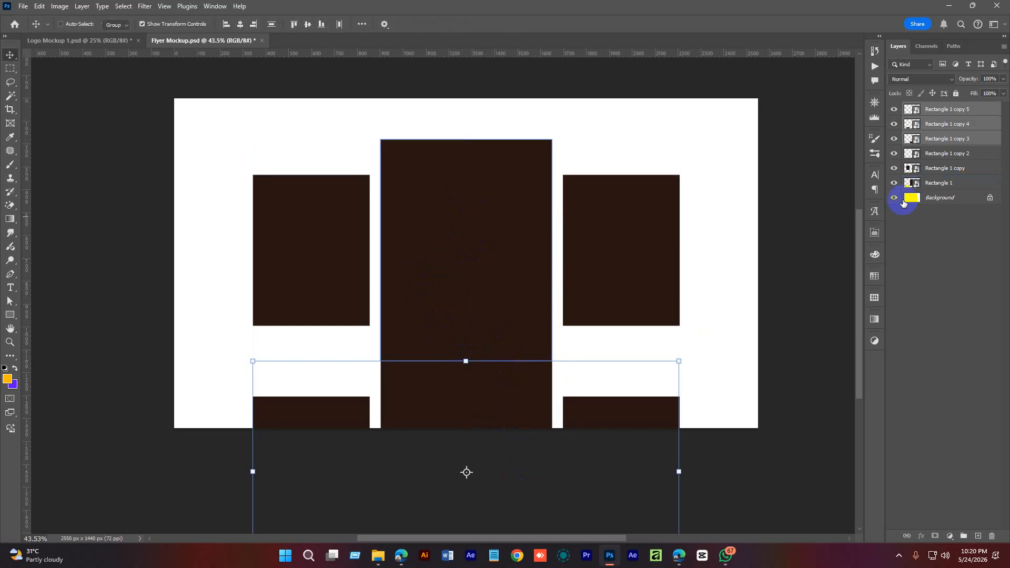
Move the two small mirrored rectangles, Rectangle 1 copy 4 and copy 5, straight up until they touch the bottom edges of their originals.
right_click(608, 420)
left_click(639, 425)
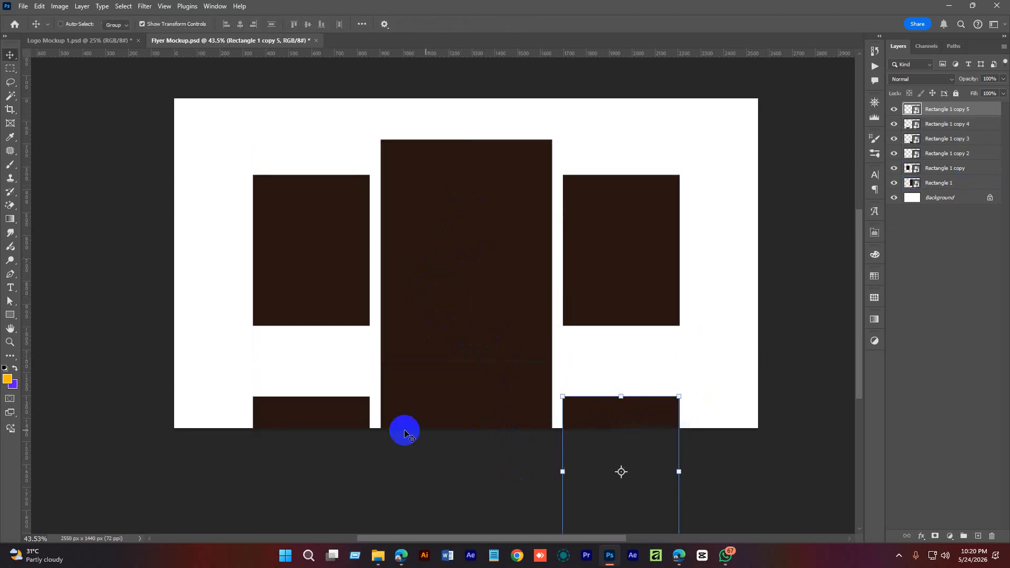
left_click(316, 414, "ctrl+shift")
left_click_drag(603, 419, 619, 348)
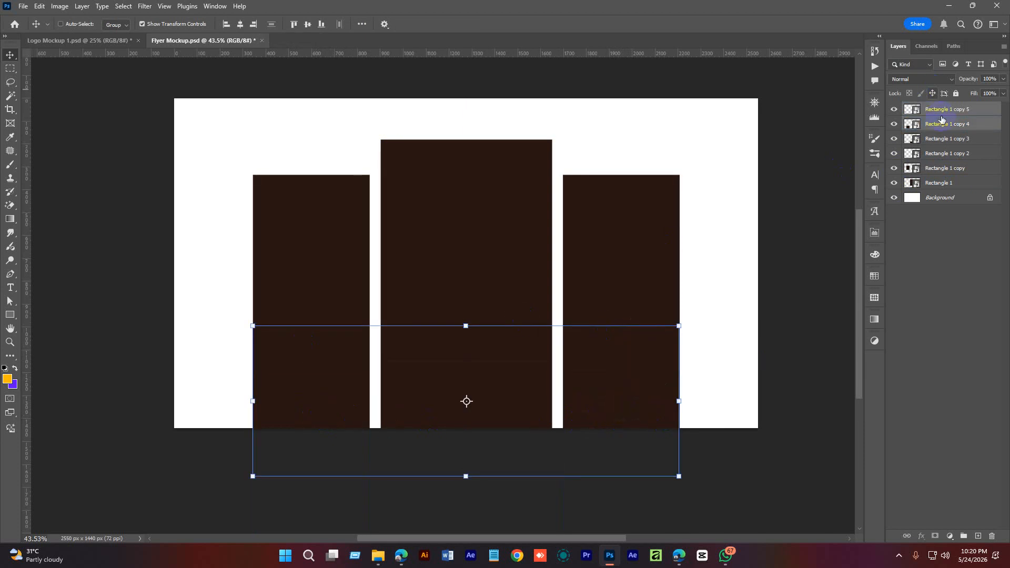
left_click(942, 140)
left_click(943, 112, "shift")
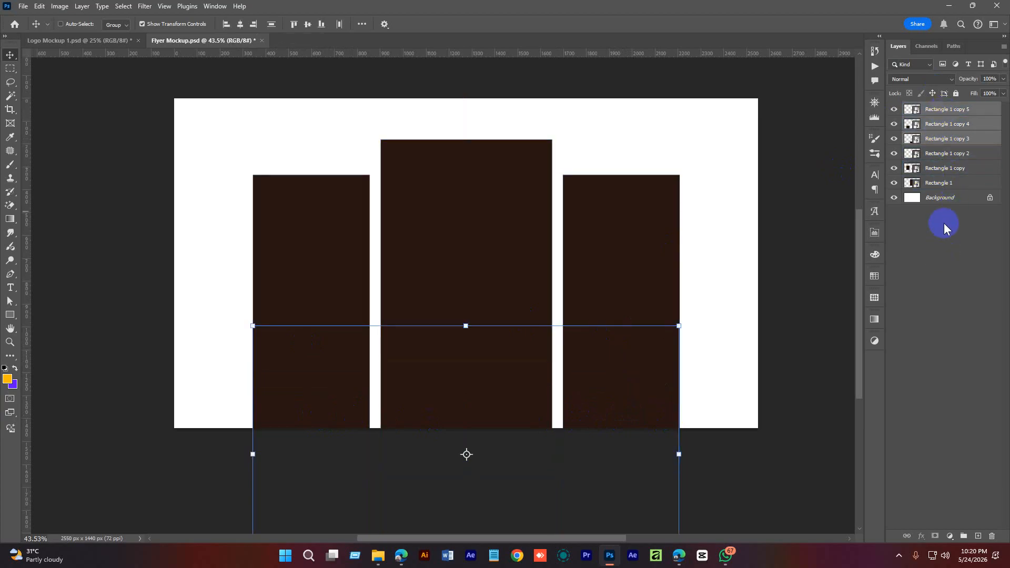
mouse_move(456, 394)
left_mouse_down()
mouse_move(457, 414)
mouse_move(453, 403)
mouse_move(466, 396)
left_mouse_up()
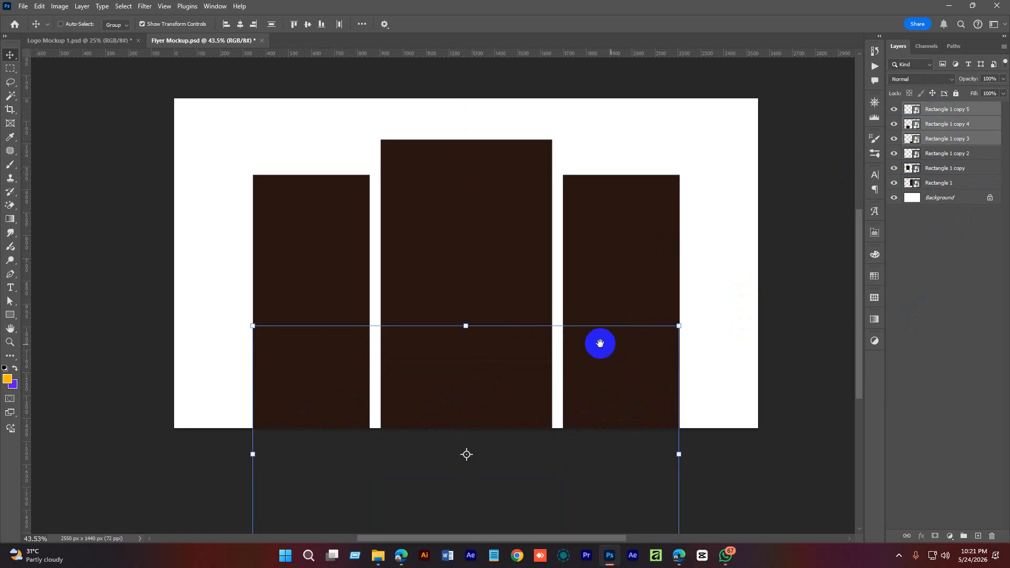
left_click_drag(600, 342, 550, 322)
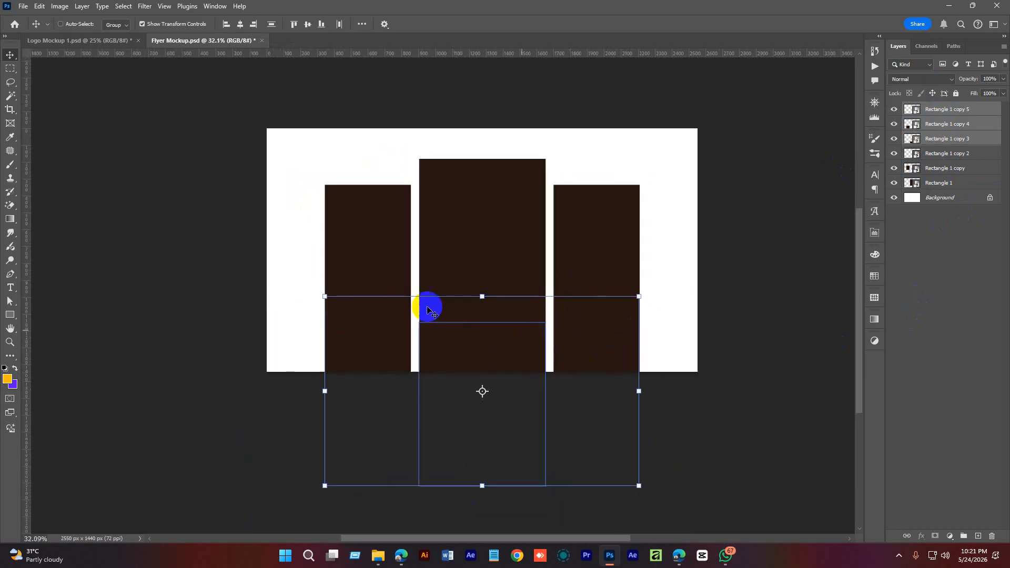
left_click(145, 6)
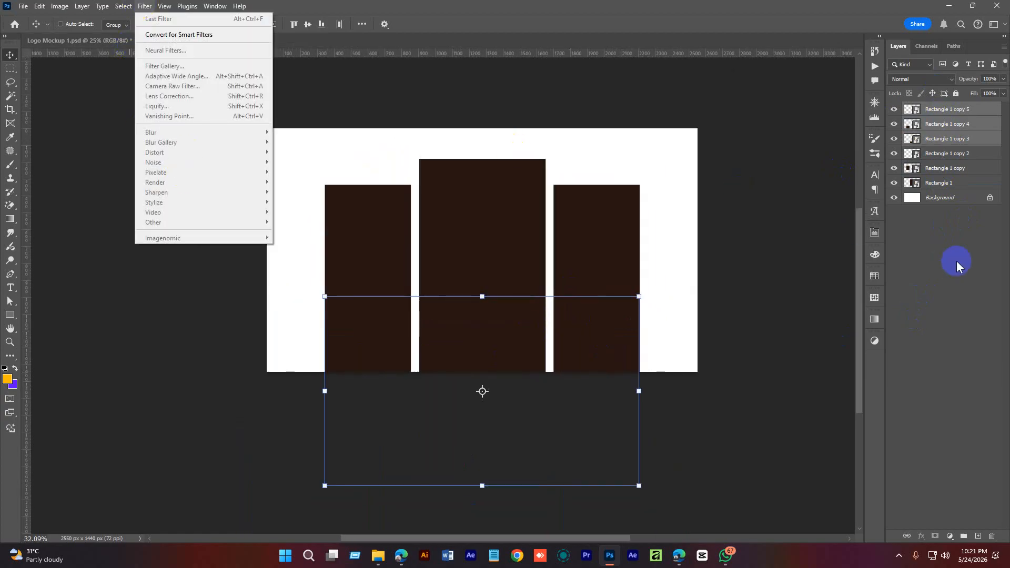
Apply a Gaussian Blur with a 10 px radius to the large mirrored rectangle, Rectangle 1 copy 3.
left_click(932, 139)
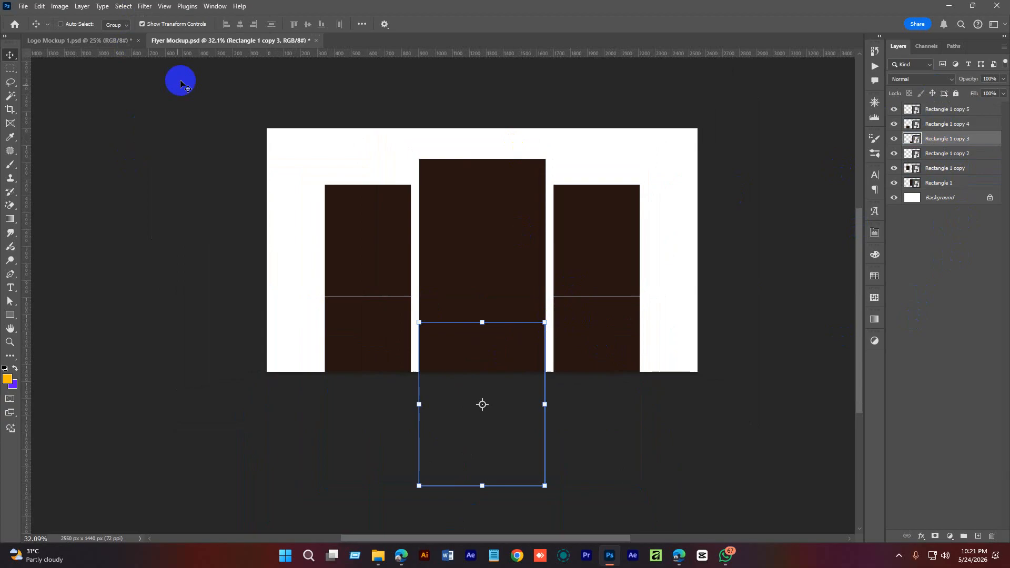
left_click(145, 6)
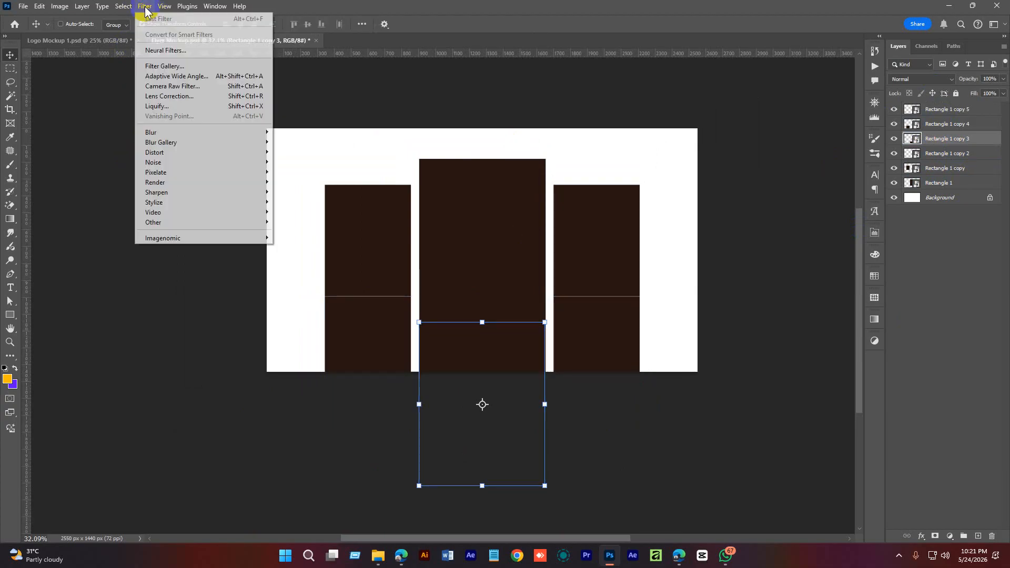
mouse_move(209, 137)
left_click(301, 172)
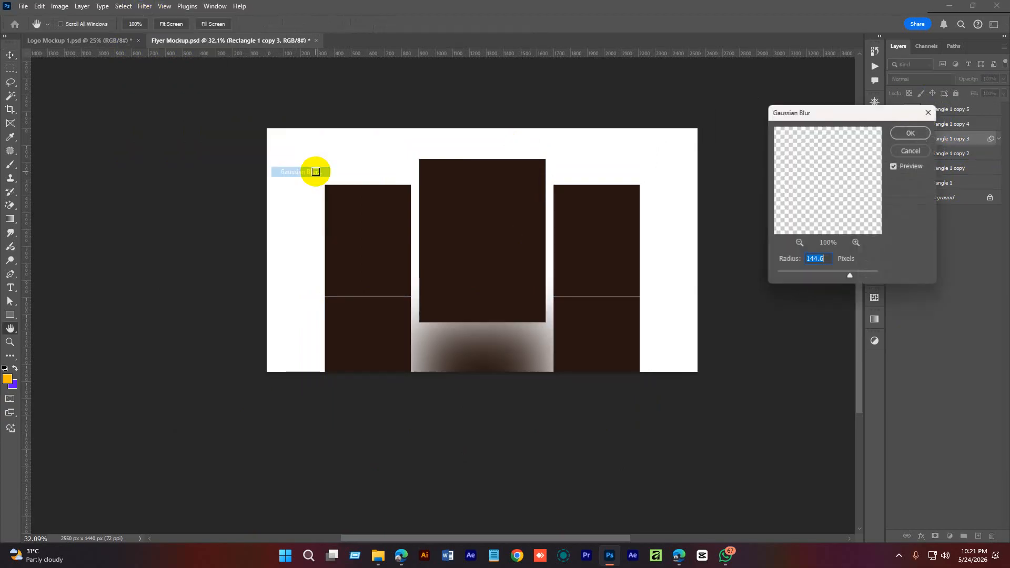
type("5")
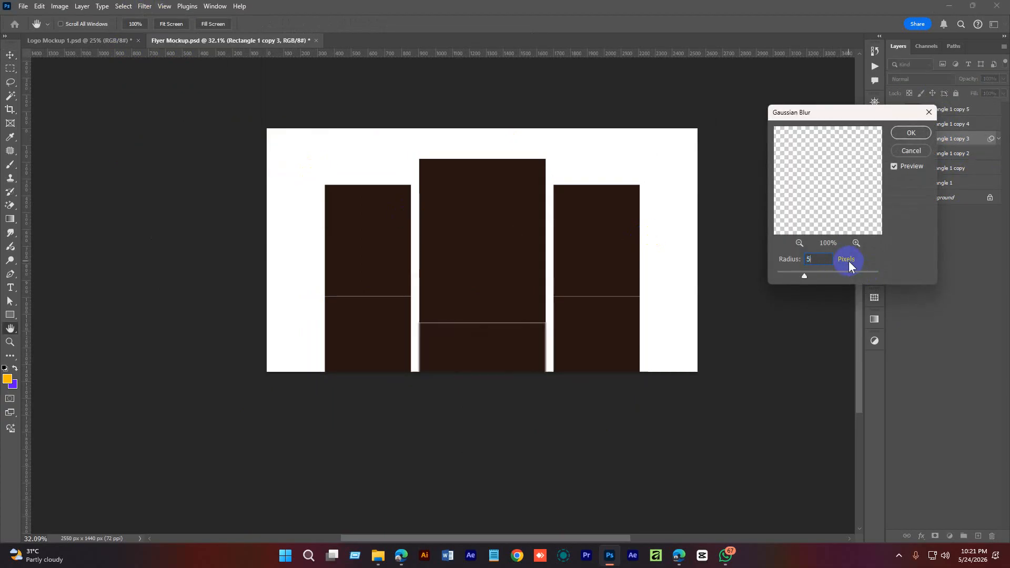
left_click(793, 259)
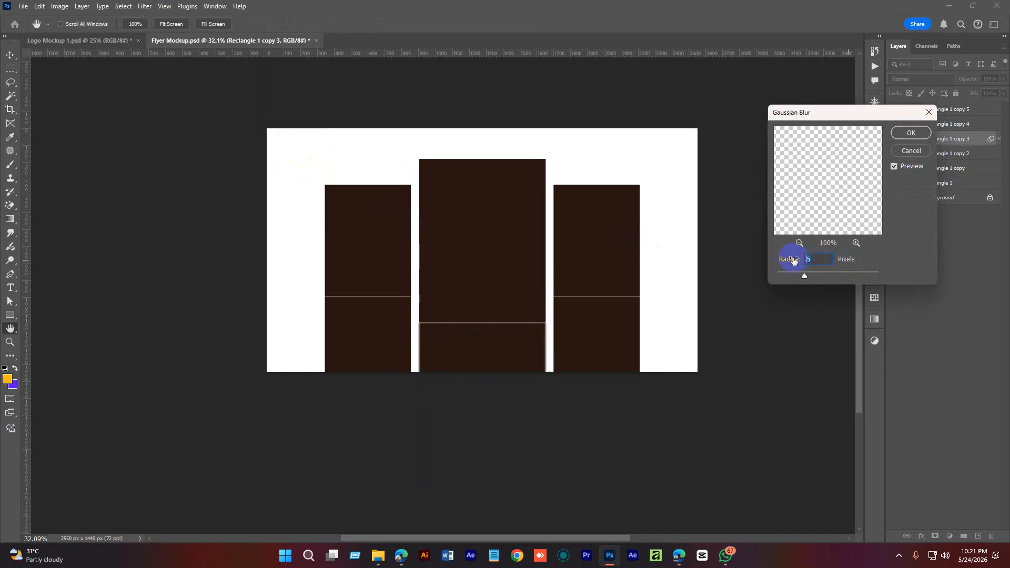
type("10")
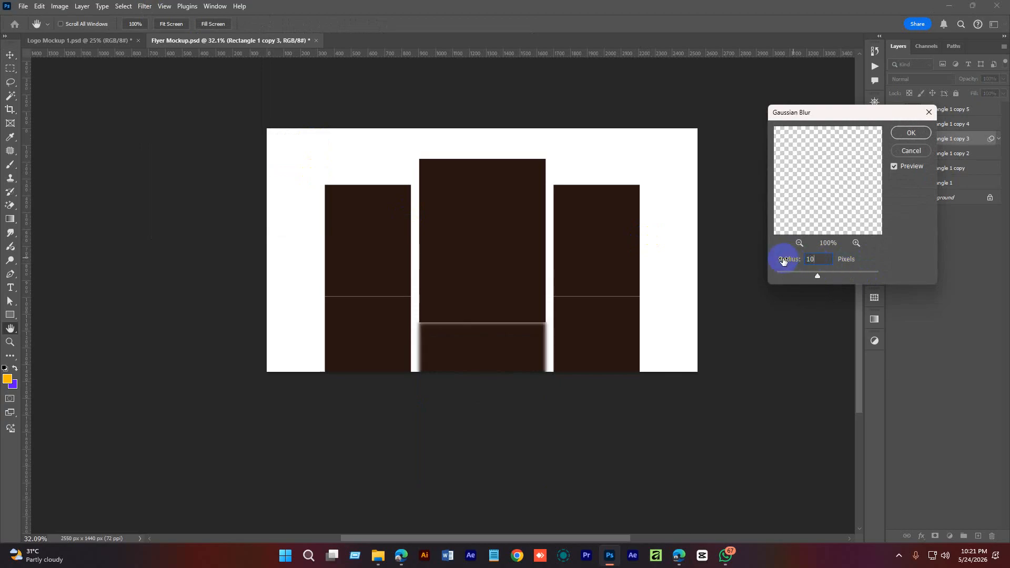
left_click(910, 133)
key("v")
Apply the same 10 px Gaussian Blur to Rectangle 1 copy 4.
left_click(941, 124)
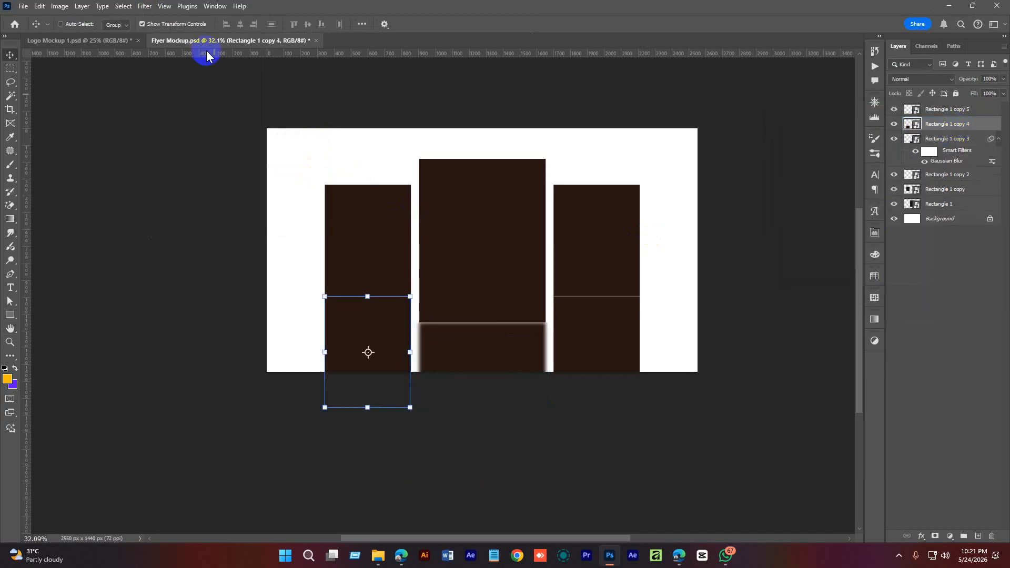
left_click(141, 7)
mouse_move(180, 132)
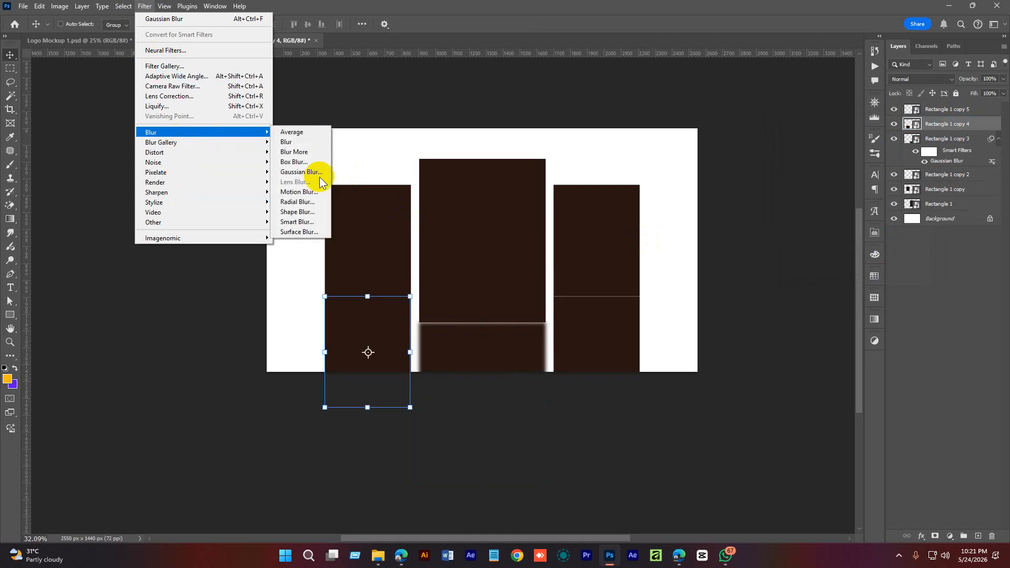
left_click(310, 172)
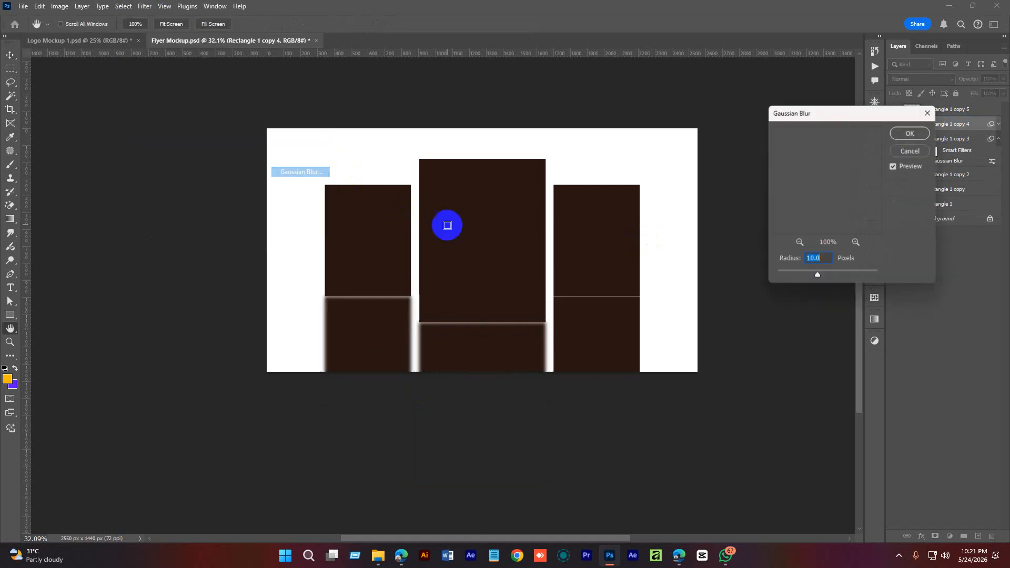
left_click(911, 134)
key("v")
Apply a 10 px Gaussian Blur to Rectangle 1 copy 5.
left_click(944, 109)
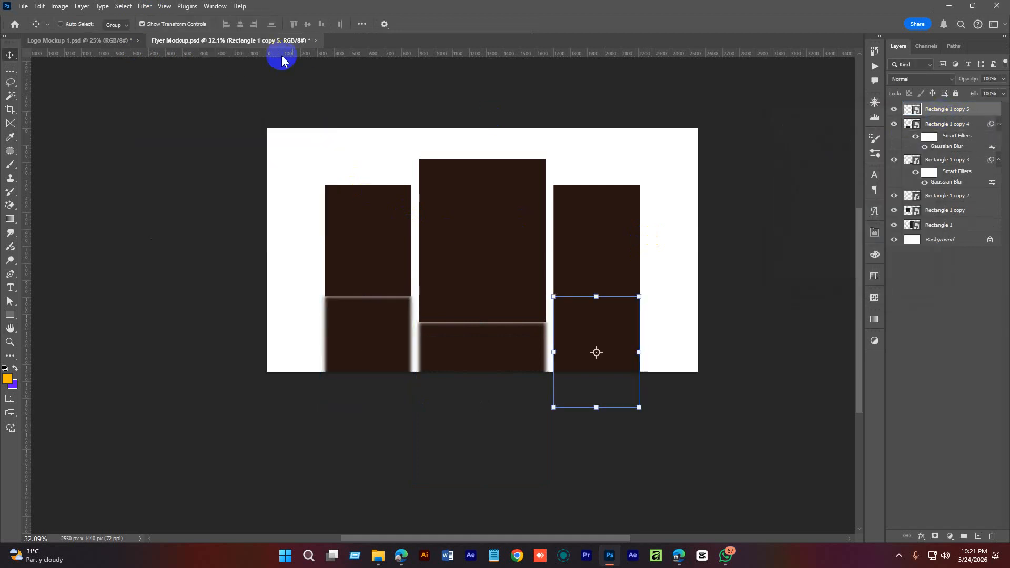
left_click(153, 7)
mouse_move(178, 132)
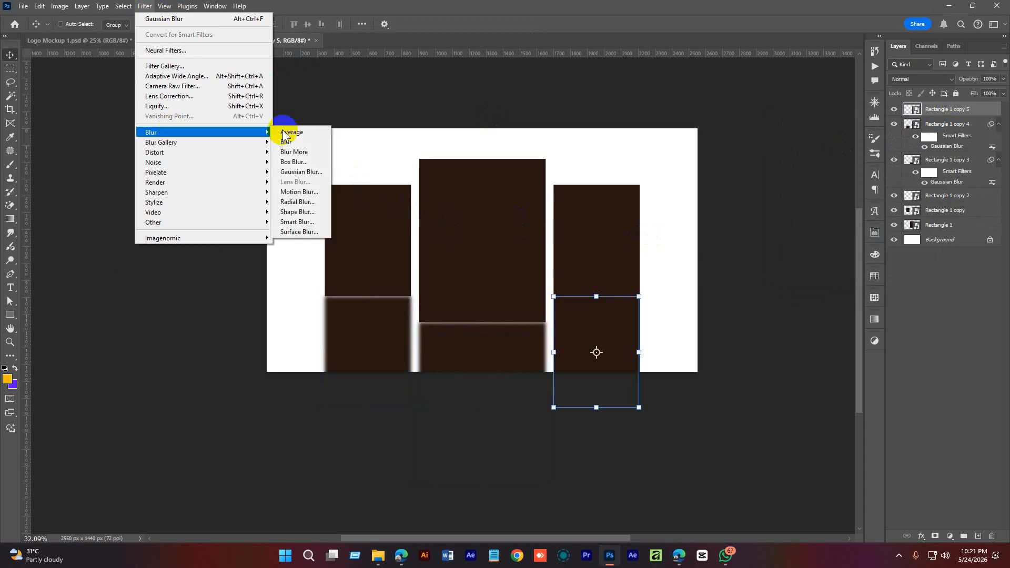
left_click(301, 172)
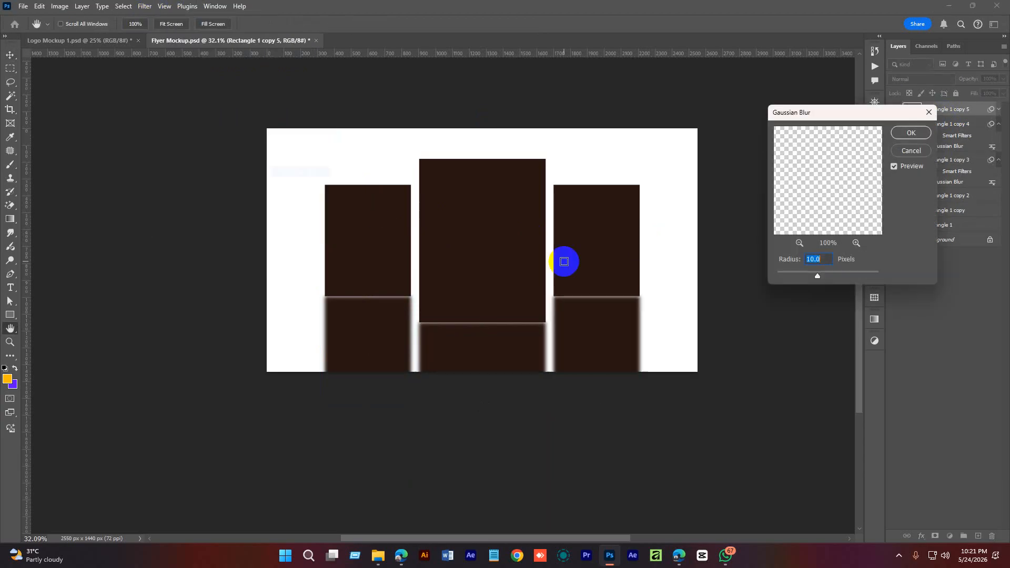
left_click(911, 133)
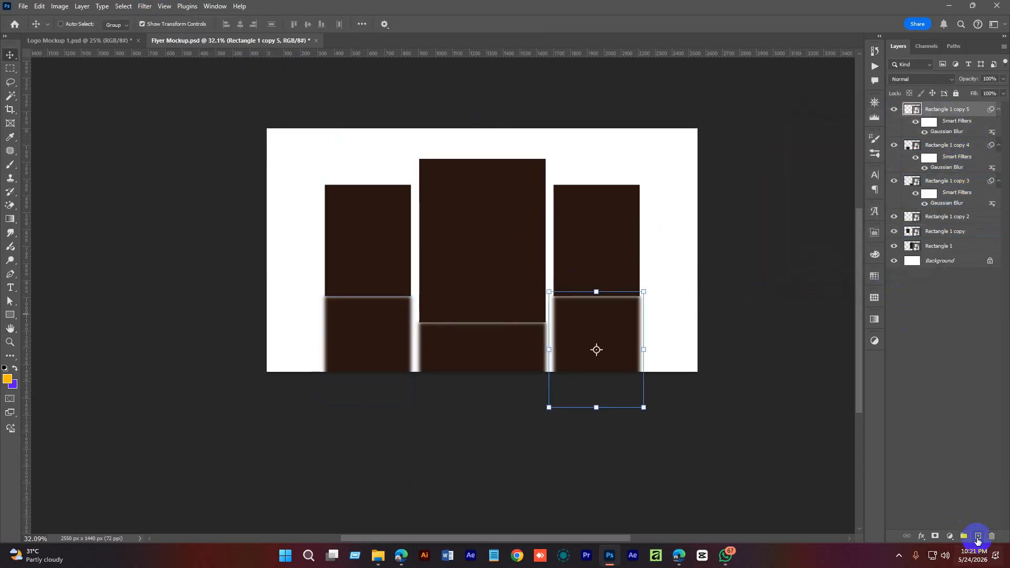
Add a layer mask to Rectangle 1 copy 5 and draw a vertical black-to-white gradient on it so the reflection fades out downward.
left_click(934, 536)
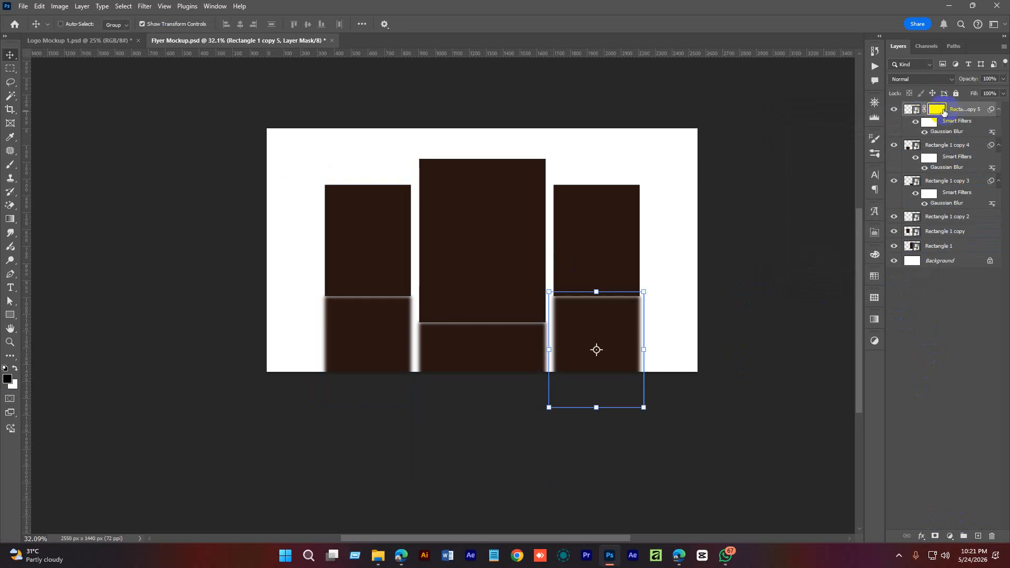
key("g")
left_click_drag(610, 407, 599, 280)
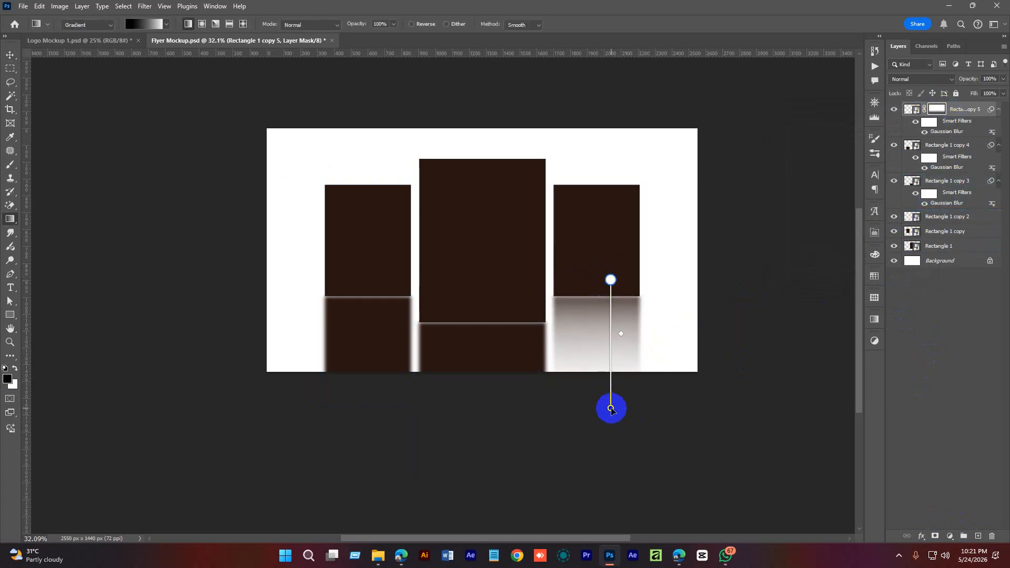
left_click_drag(611, 409, 604, 348)
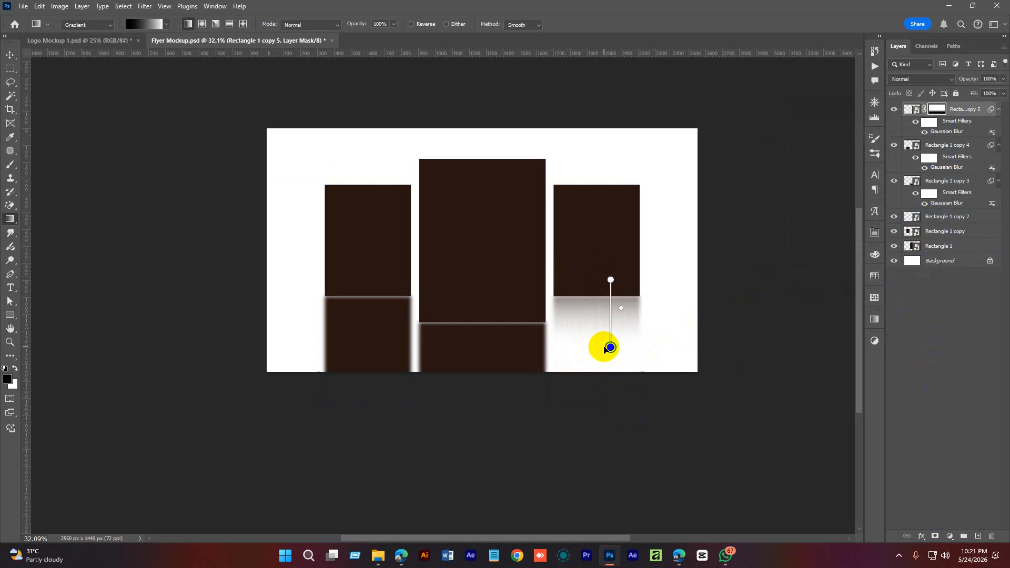
Shift both ends and the midpoint of that mask gradient slightly down to make the reflection stronger near the flyer's bottom edge.
scroll(582, 300, "up", 2)
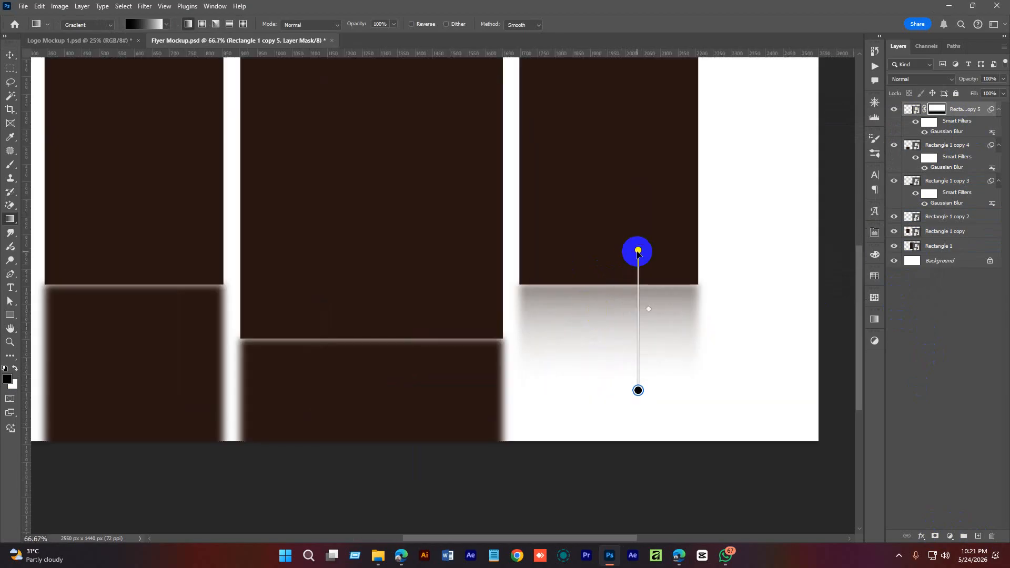
left_click_drag(637, 252, 637, 266)
mouse_move(646, 315)
left_mouse_down()
mouse_move(647, 340)
mouse_move(649, 330)
left_mouse_up()
left_click_drag(638, 392, 639, 404)
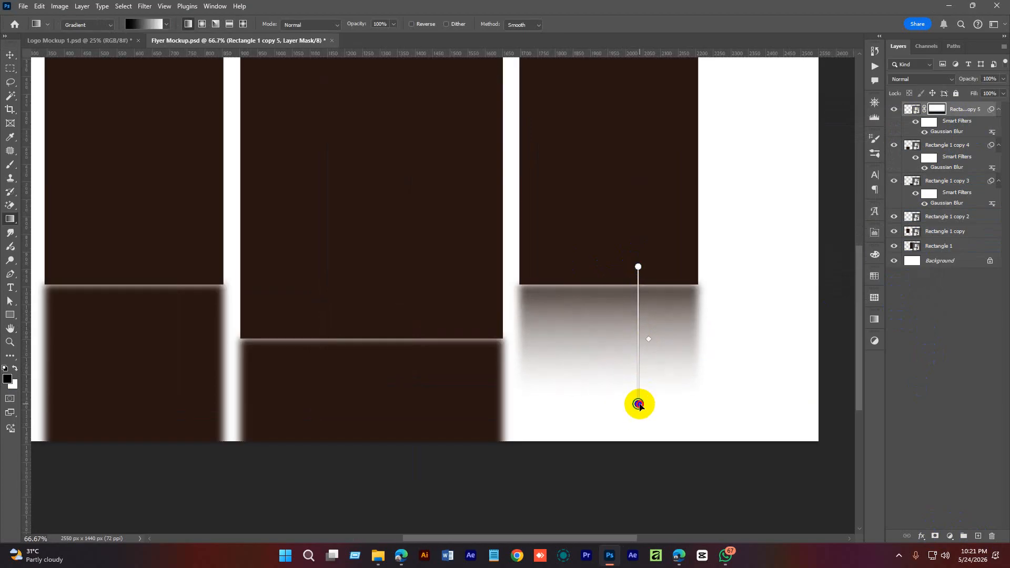
left_click_drag(639, 267, 642, 278)
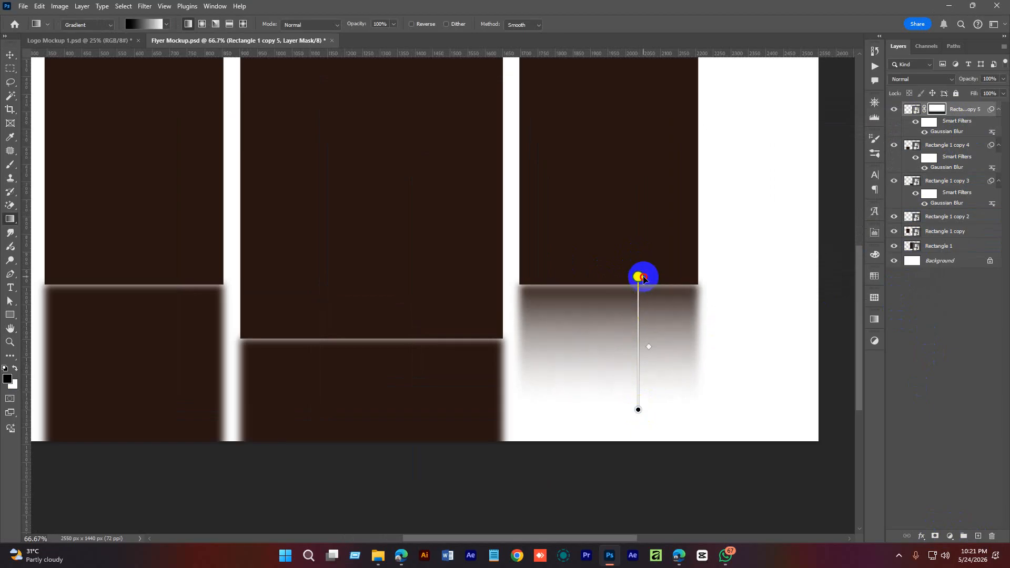
left_click(954, 283)
Add a layer mask to Rectangle 1 copy 4 and fade its reflection out toward the canvas bottom with a vertical black-to-white gradient.
left_click(958, 143)
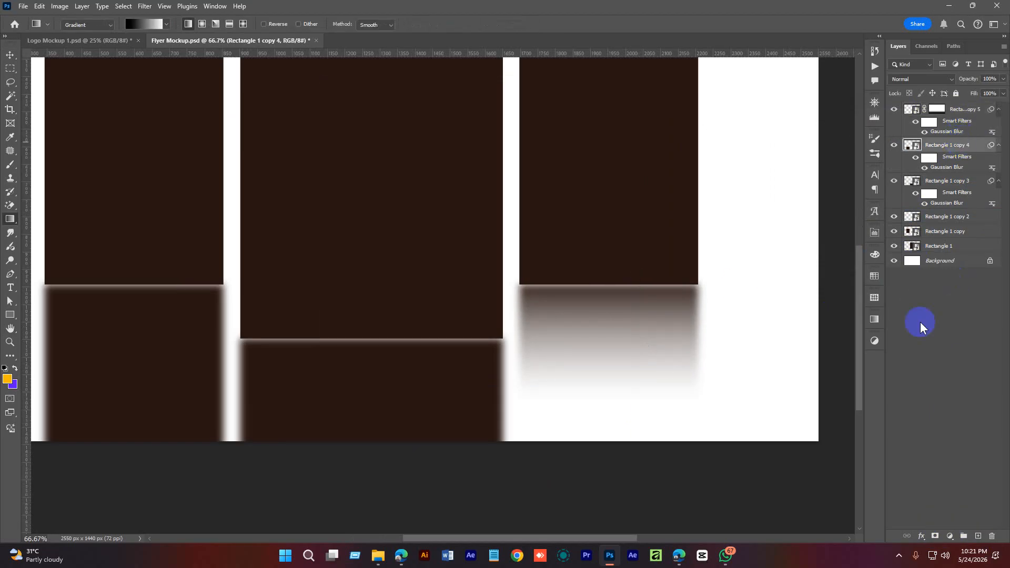
left_click(936, 535)
scroll(552, 295, "down", 4)
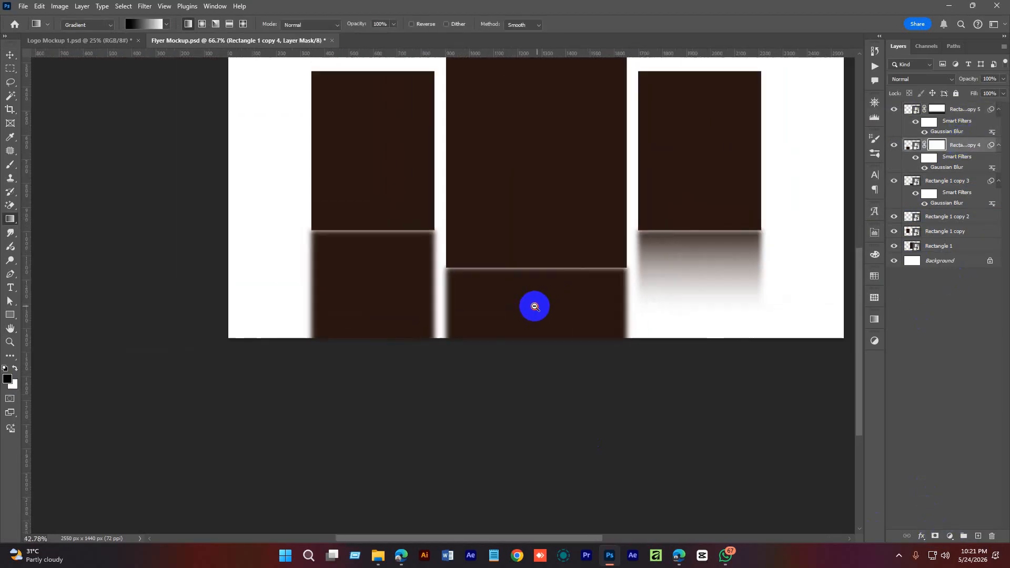
left_click_drag(525, 268, 525, 399)
mouse_move(385, 229)
left_mouse_down()
mouse_move(385, 308)
mouse_move(385, 267)
left_mouse_up()
left_click_drag(387, 353, 390, 217)
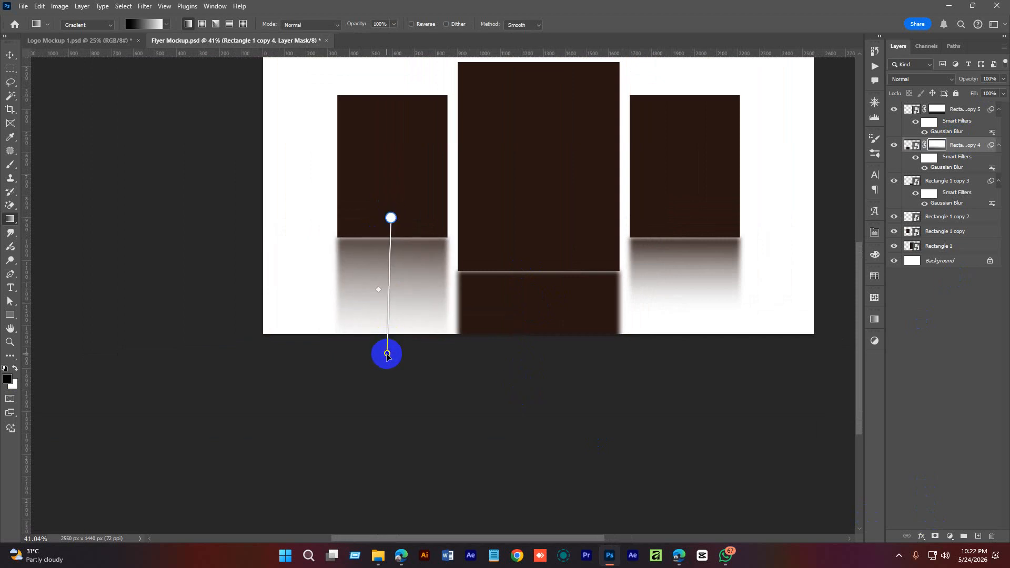
left_click_drag(387, 354, 390, 342)
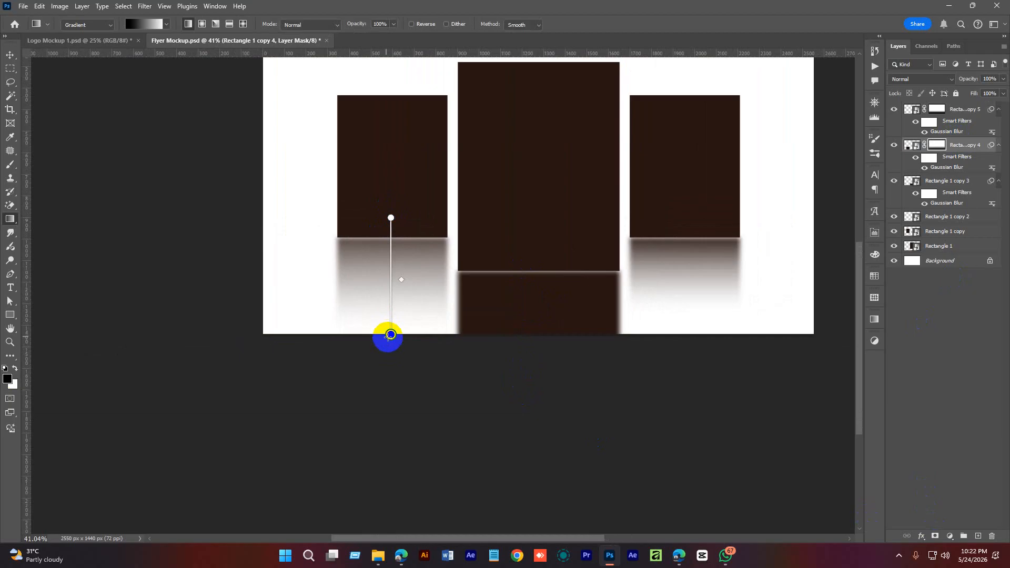
Add a layer mask to Rectangle 1 copy 3 and fade the large reflection downward with a gradient ending just below the canvas.
left_click(966, 184)
left_click(934, 536)
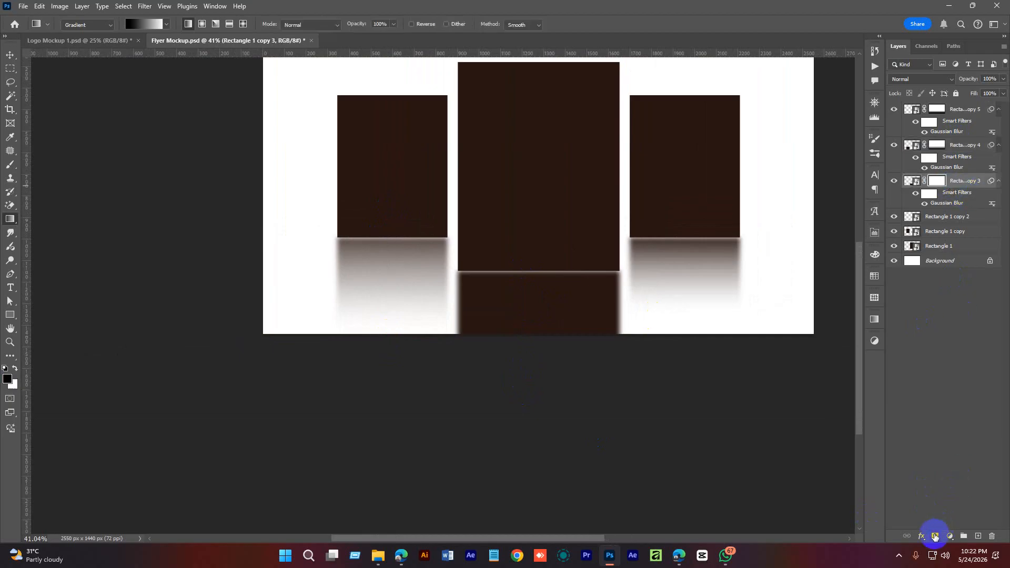
left_click_drag(541, 263, 511, 245)
left_click_drag(520, 318, 518, 310)
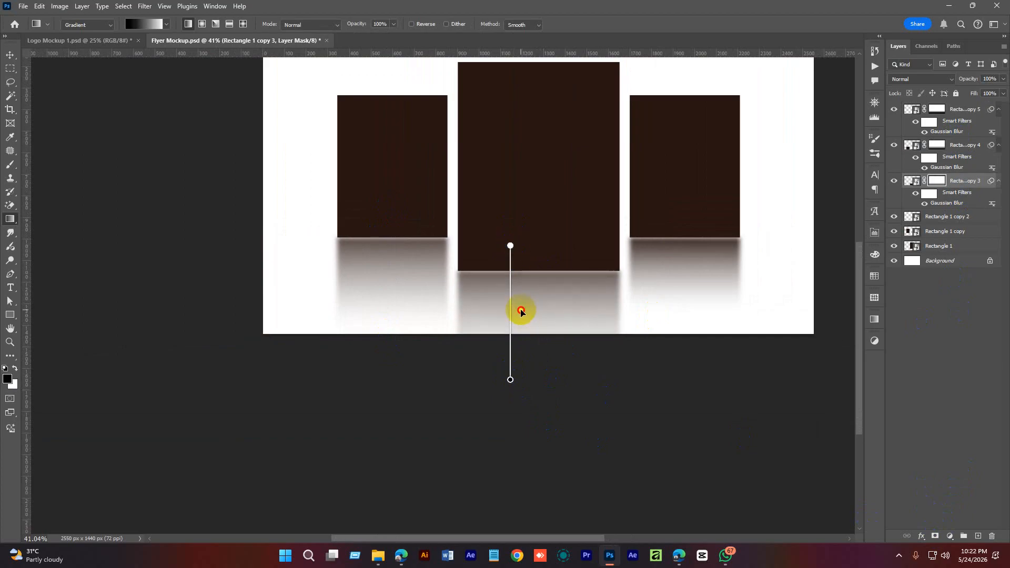
left_click_drag(510, 379, 510, 350)
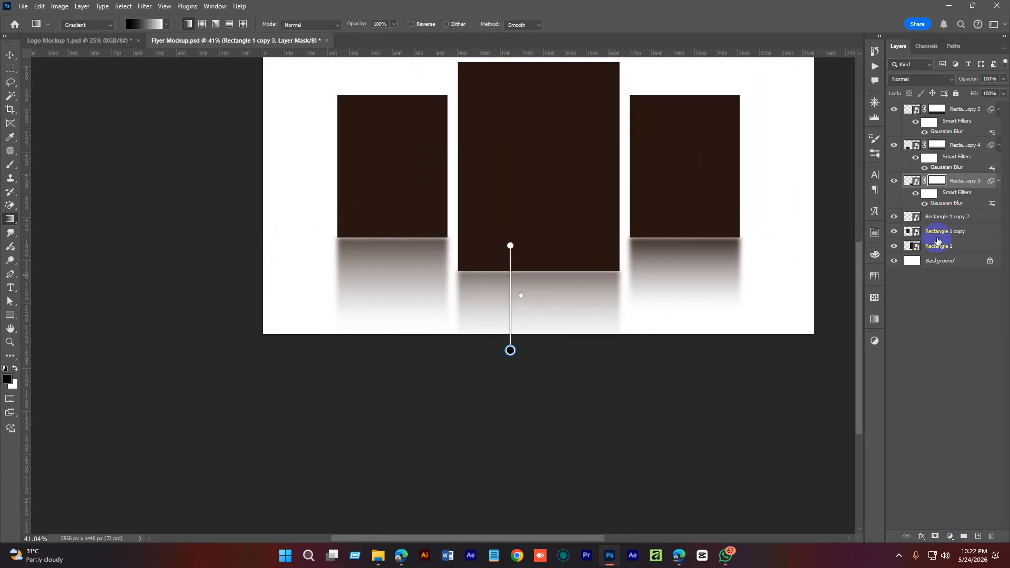
Shorten the mask gradient on Rectangle 1 copy 4 so its reflection fades out sooner, and deselect all layers.
left_click(939, 151)
left_click_drag(388, 334, 391, 312)
left_click(913, 193)
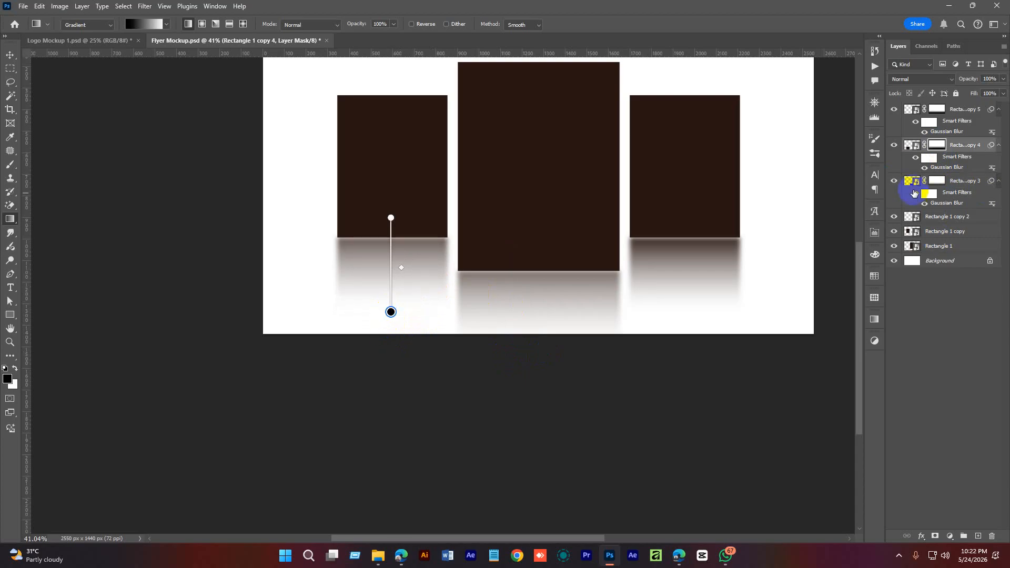
left_click(936, 110)
left_click_drag(702, 313, 644, 303)
left_click(919, 350)
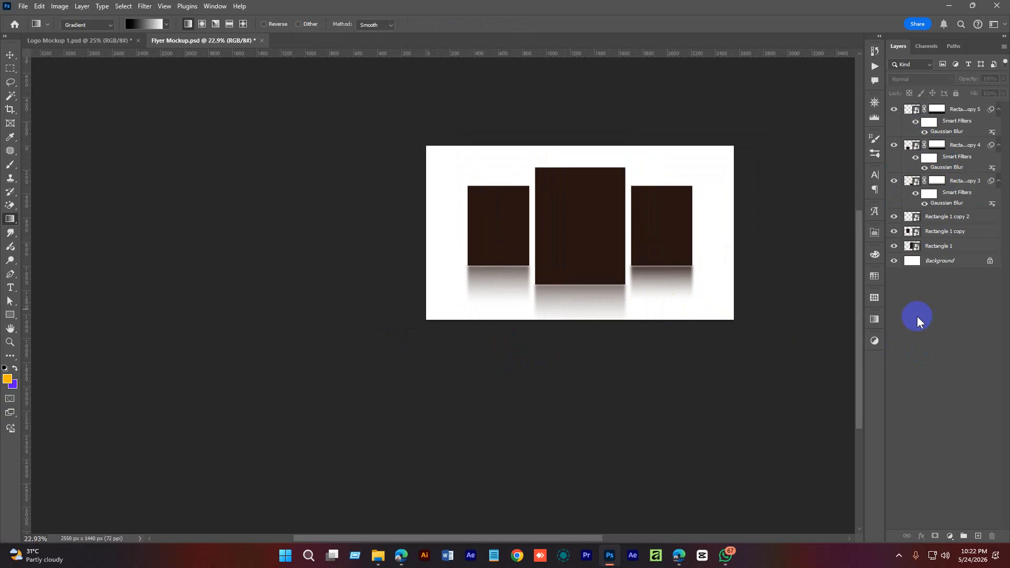
left_click_drag(525, 294, 480, 310)
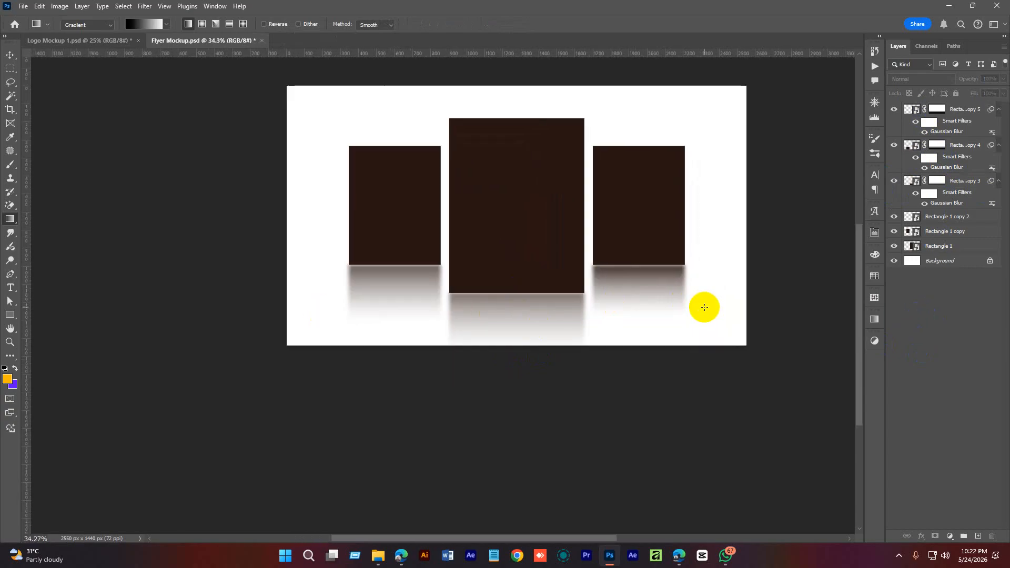
Add a new empty layer at the top of the layer stack and name it shadow.
left_click_drag(676, 279, 708, 284)
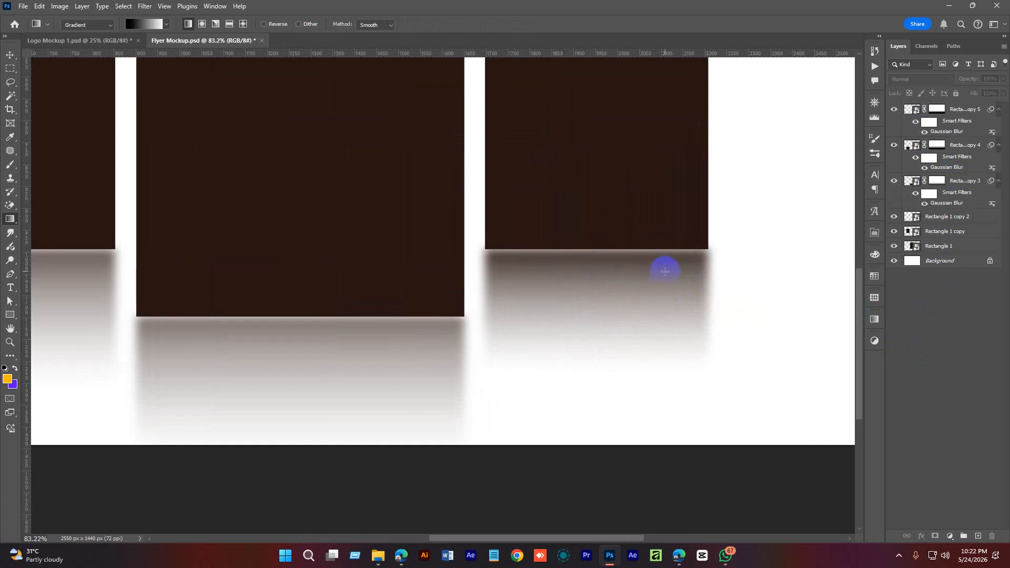
scroll(567, 252, "up", 3)
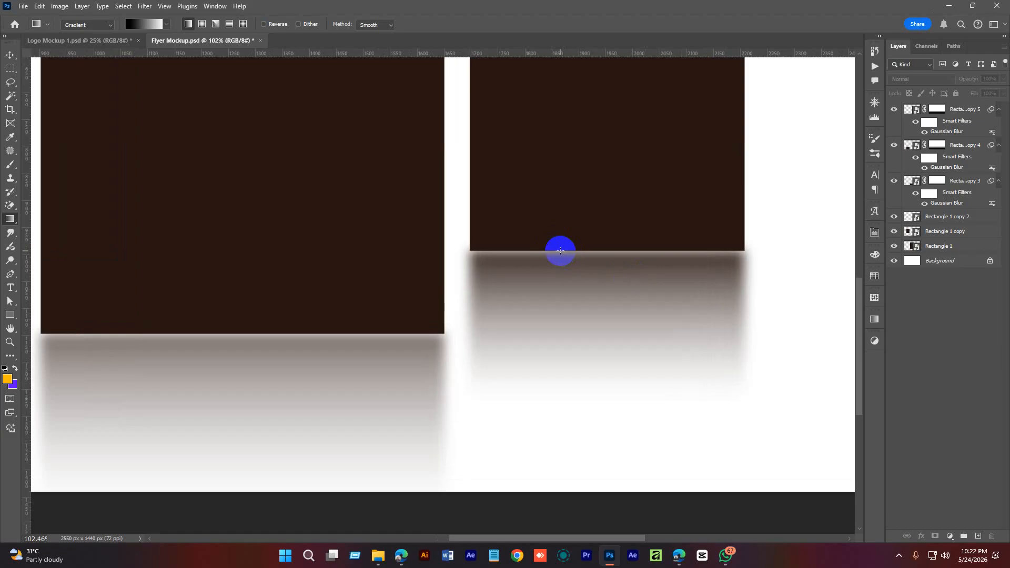
scroll(590, 259, "up", 5)
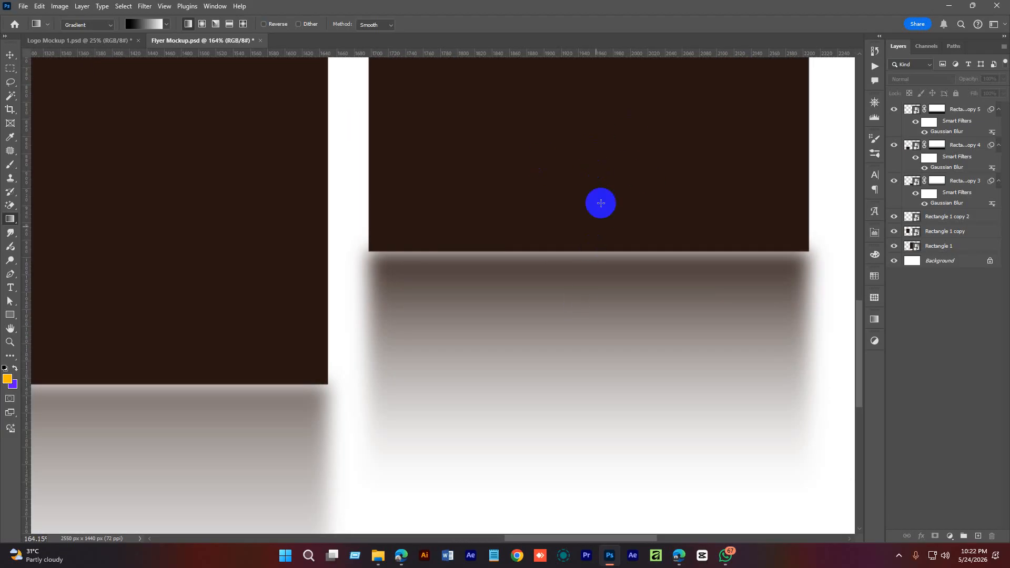
scroll(599, 242, "down", 6)
scroll(614, 275, "up", 4)
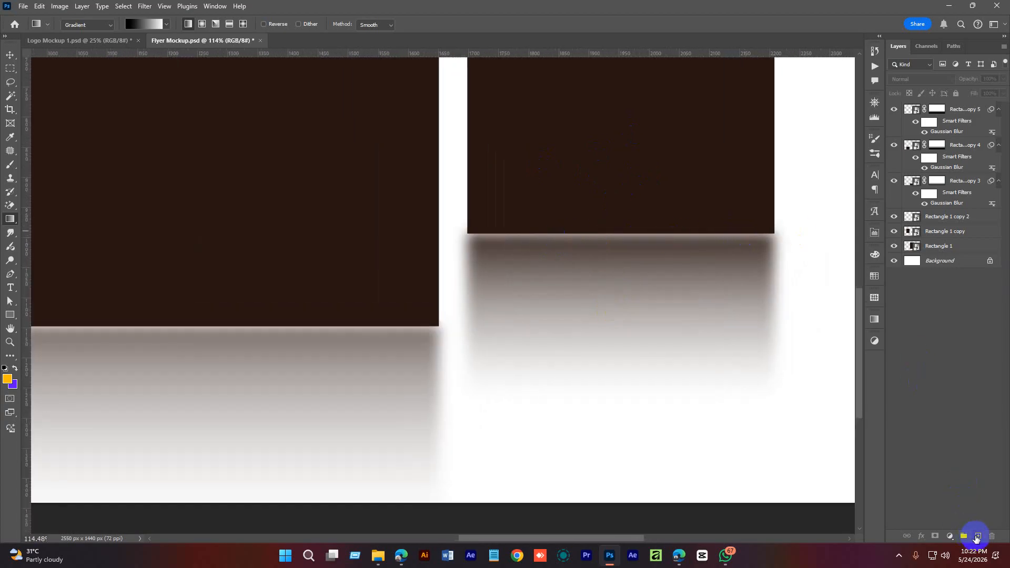
left_click(977, 536)
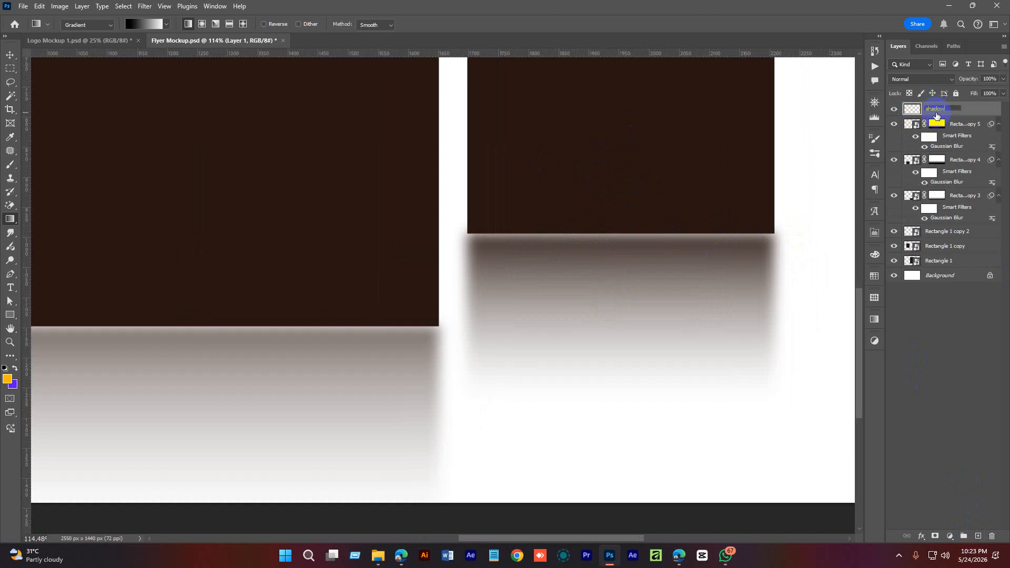
key("v")
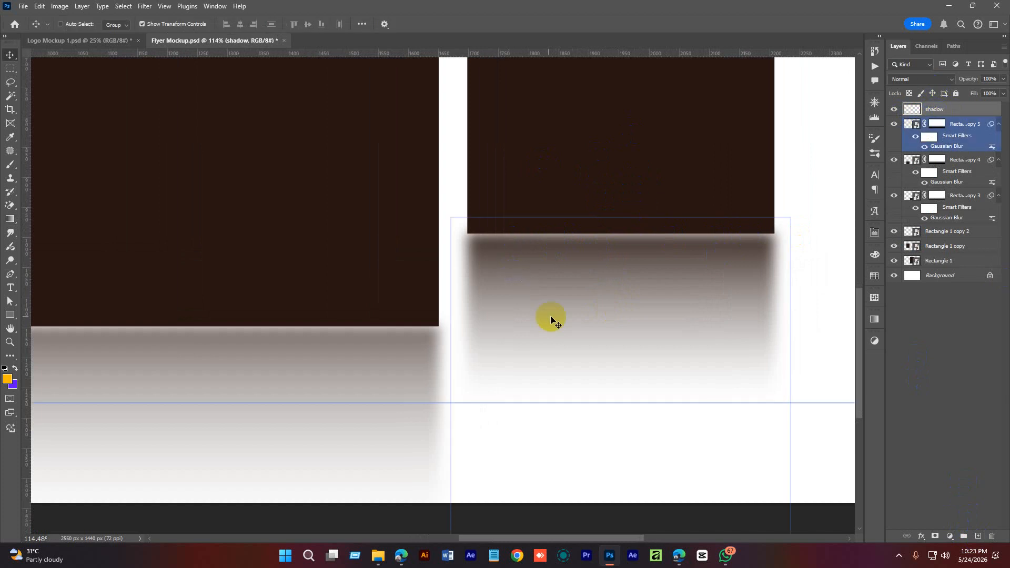
Choose the Soft Round brush preset and reduce the brush size to 175 px.
key("b")
right_click(498, 252)
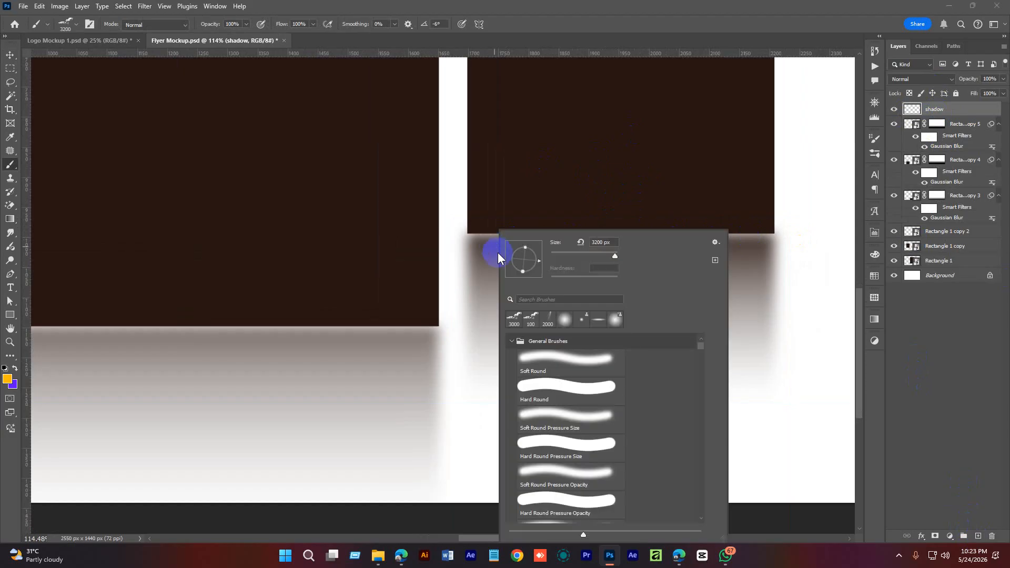
double_click(583, 356)
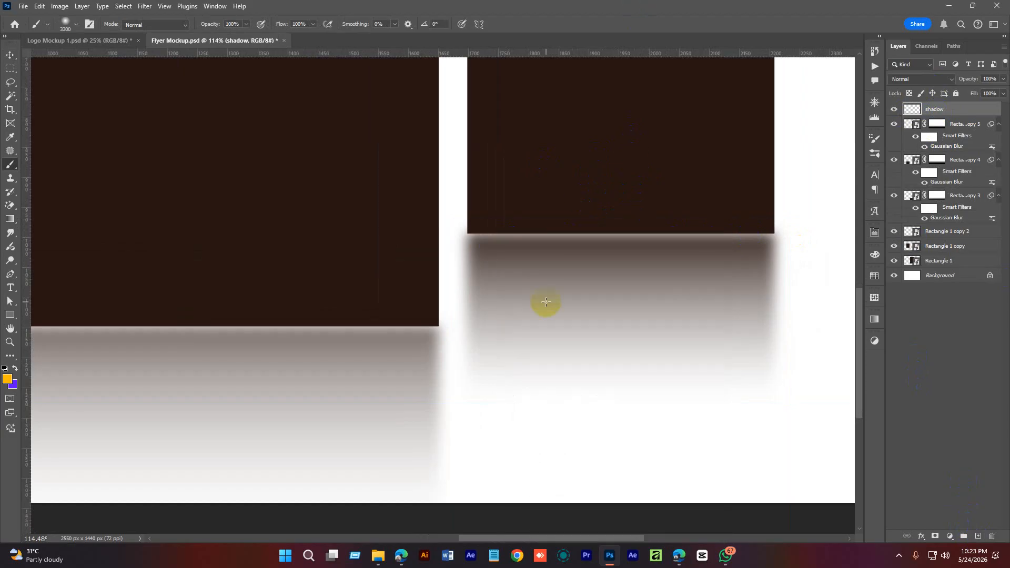
key("bracketleft")
key("bracketleft")
key("bracketleft")
key("bracketleft")
key("bracketleft")
key("bracketleft")
key("bracketleft")
key("bracketleft")
key("bracketleft")
key("bracketleft")
key("bracketleft")
key("bracketleft")
key("bracketleft")
key("bracketleft")
key("bracketleft")
key("bracketleft")
key("bracketleft")
key("bracketleft")
key("bracketleft")
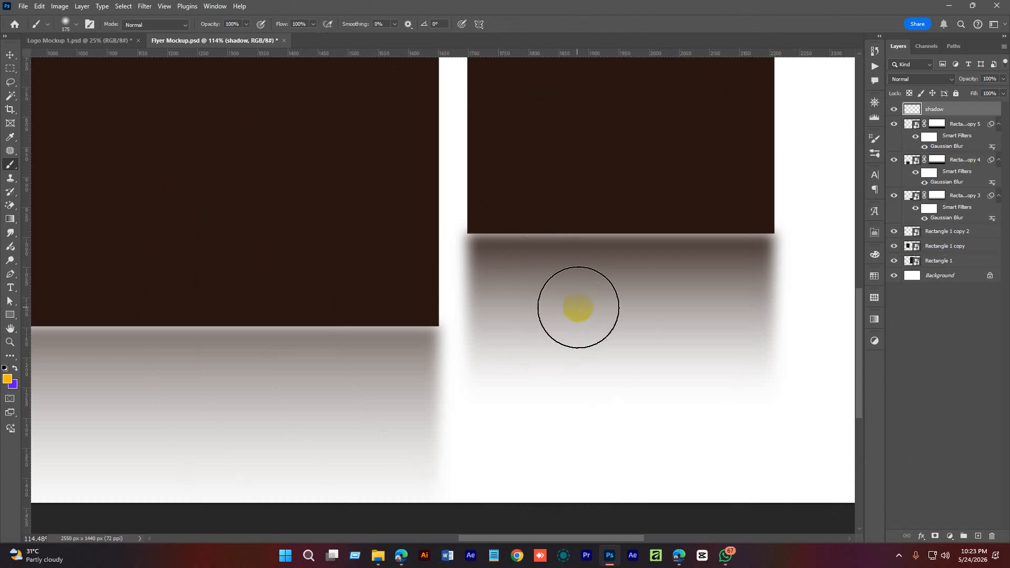
Set the foreground colour to black (000000).
left_click(7, 378)
left_click_drag(840, 237, 841, 254)
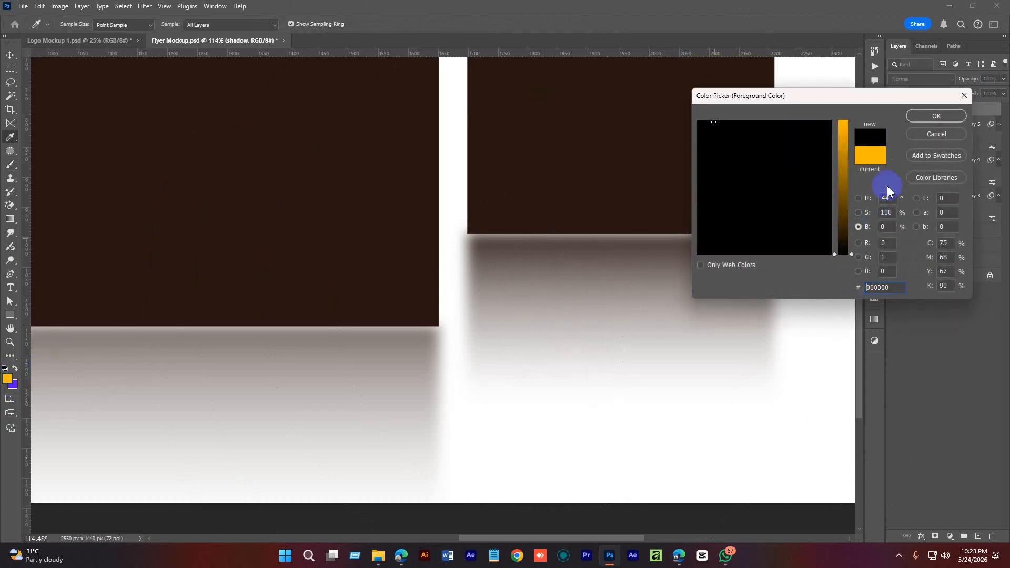
left_click(925, 116)
Enlarge the brush and paint one soft black dab over the right flyer on the shadow layer.
left_click_drag(674, 266, 639, 276)
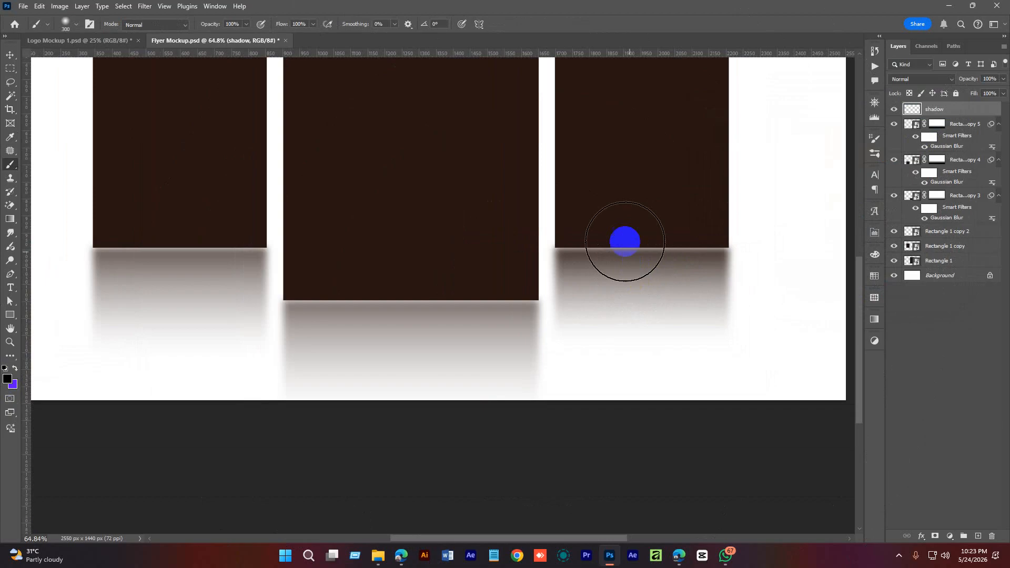
key("bracketright")
key("bracketright")
left_click(610, 184)
key("v")
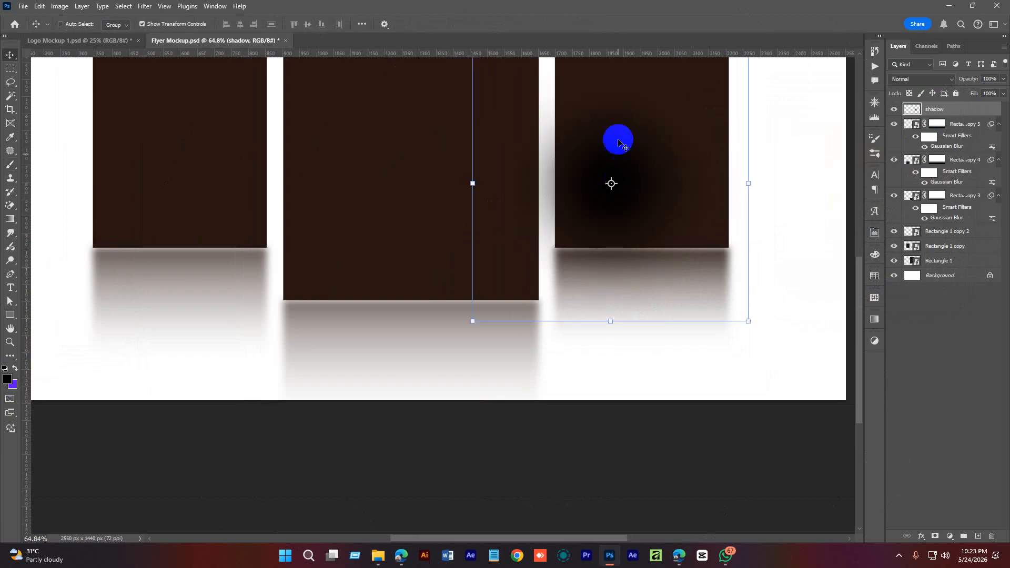
Move the black dab to the right flyer's bottom edge and squash it vertically to 5.30% height.
left_click_drag(672, 208, 630, 324)
left_click_drag(563, 147, 543, 329)
scroll(639, 349, "up", 6)
scroll(543, 329, "down", 5)
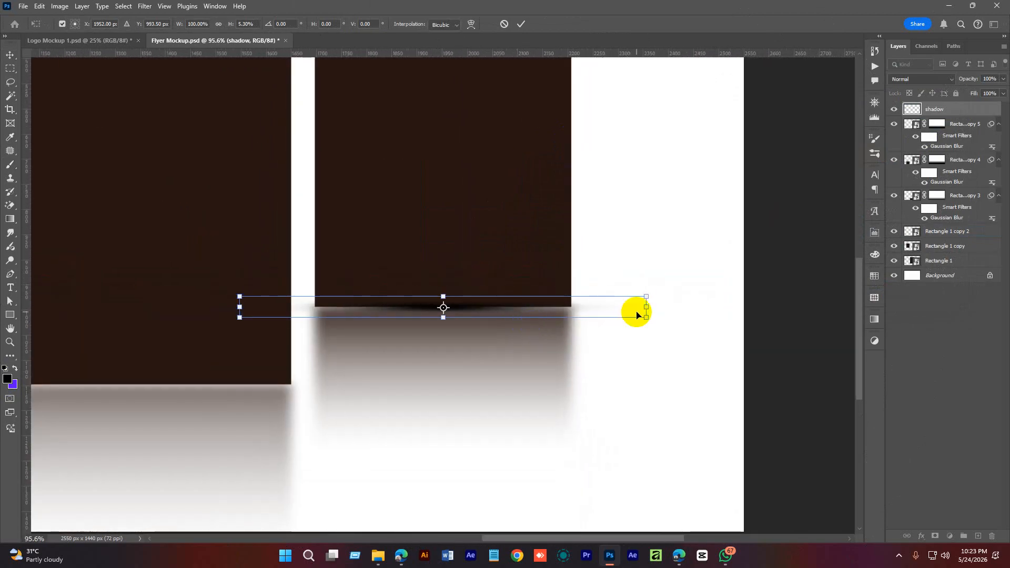
Widen the squashed shadow to 122.72%, flatten it to 2.59% height and apply the transform.
left_click_drag(638, 313, 696, 310)
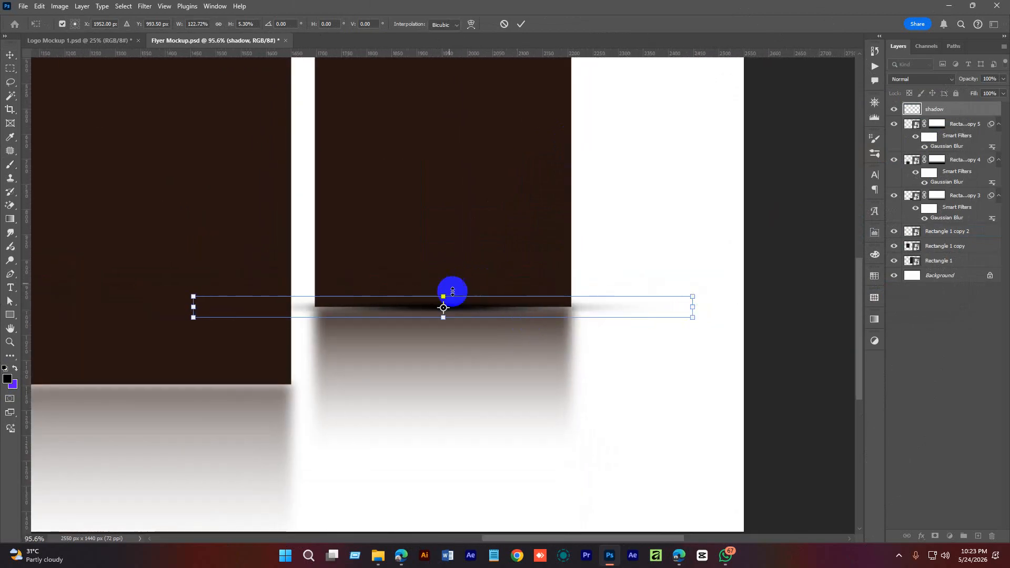
scroll(471, 300, "up", 3)
left_click_drag(444, 301, 449, 310)
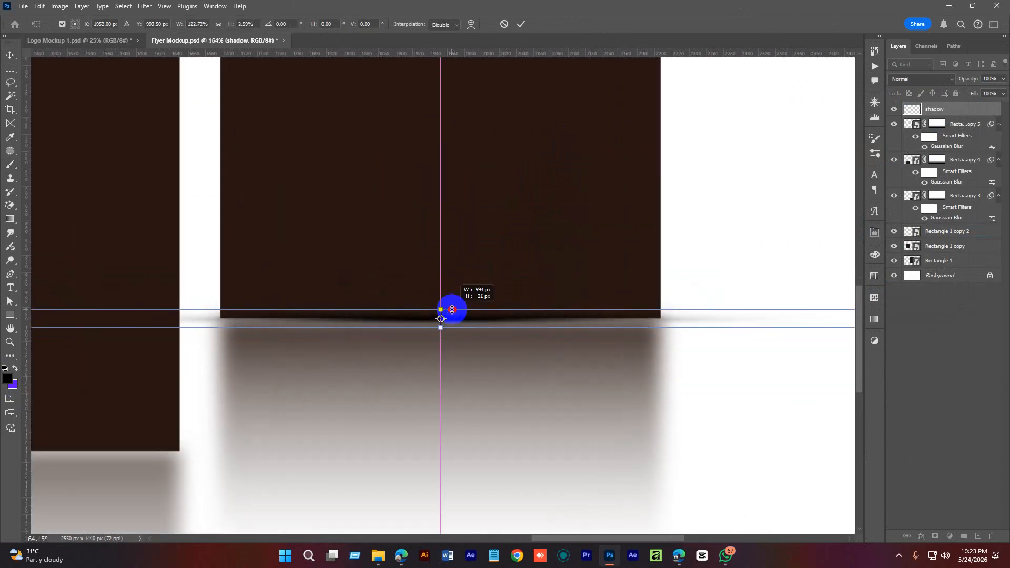
key("Return")
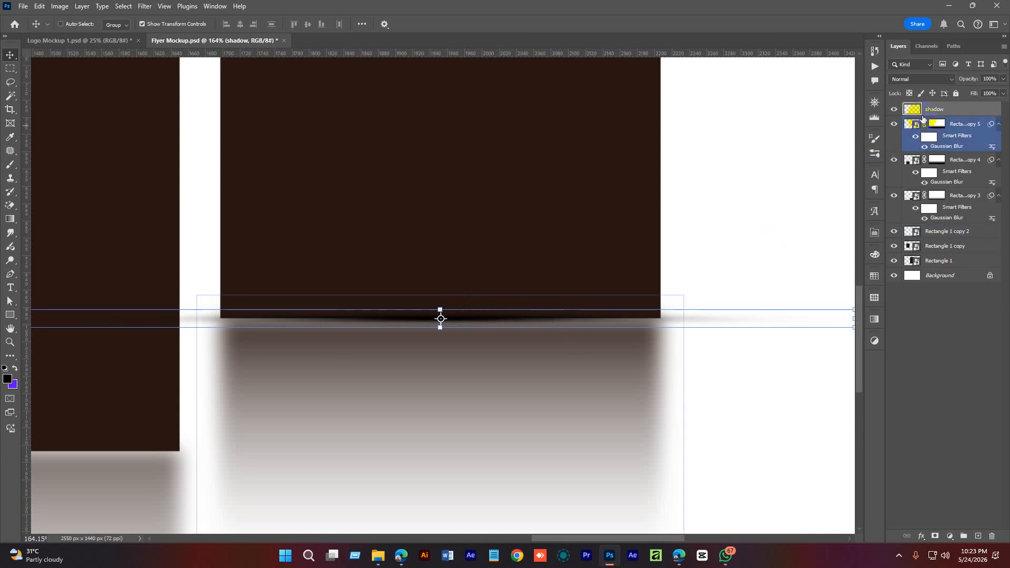
Move the shadow layer directly above Background, narrow the shadow symmetrically to just beyond the right flyer's sides, and deselect it.
left_click_drag(934, 109, 936, 268)
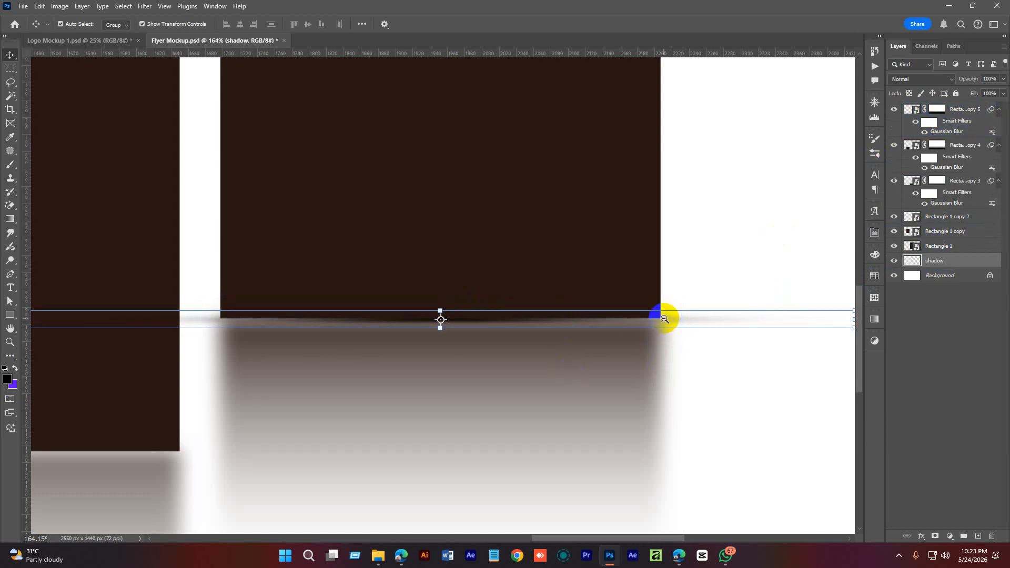
scroll(667, 317, "down", 3)
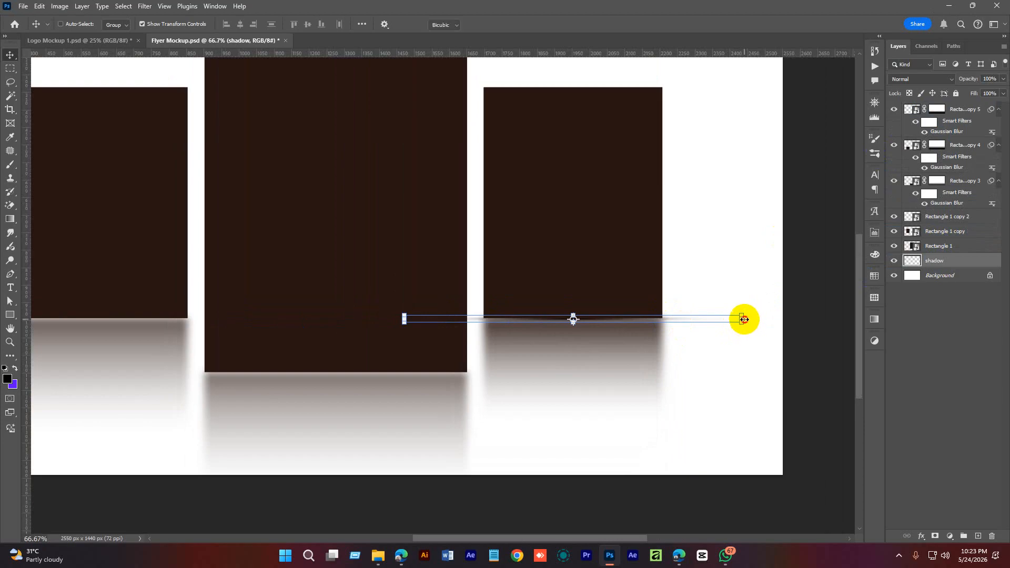
left_click_drag(744, 319, 696, 323)
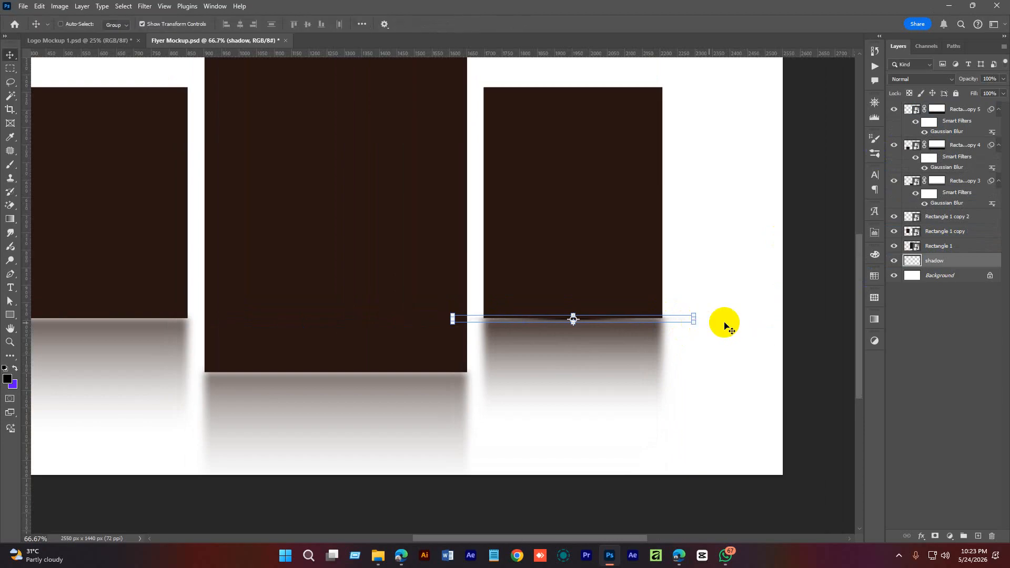
left_click(969, 349)
scroll(579, 334, "up", 3)
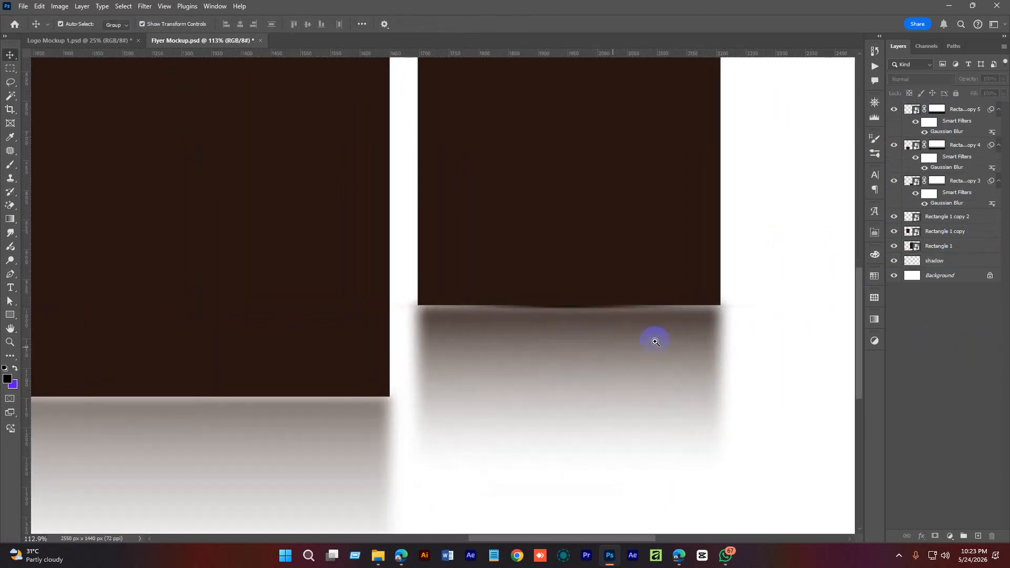
Duplicate the shadow layer with the copy offset to the left along the right flyer's bottom edge.
left_click(947, 264)
left_click_drag(610, 310, 570, 314)
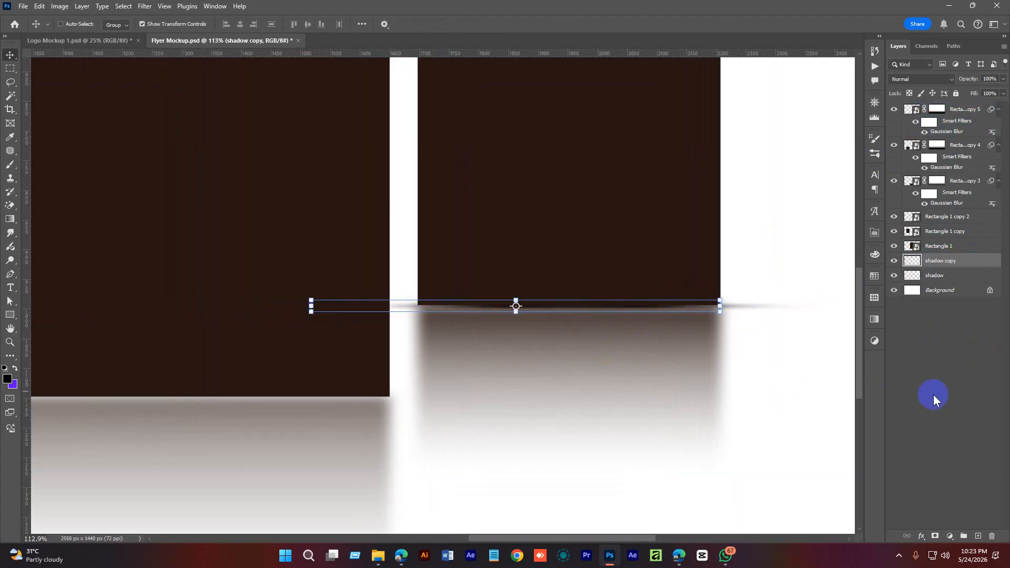
left_click(933, 395)
Select shadow and shadow copy together, narrow them to 80.48% width about their centre, and deselect them.
left_click(934, 278)
left_click(938, 266, "shift")
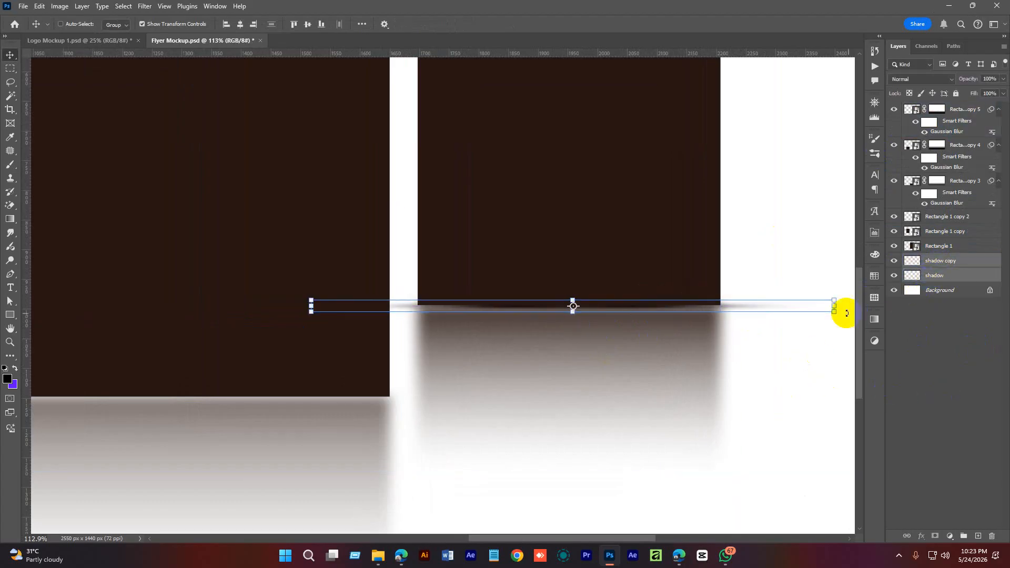
left_click_drag(836, 306, 783, 310)
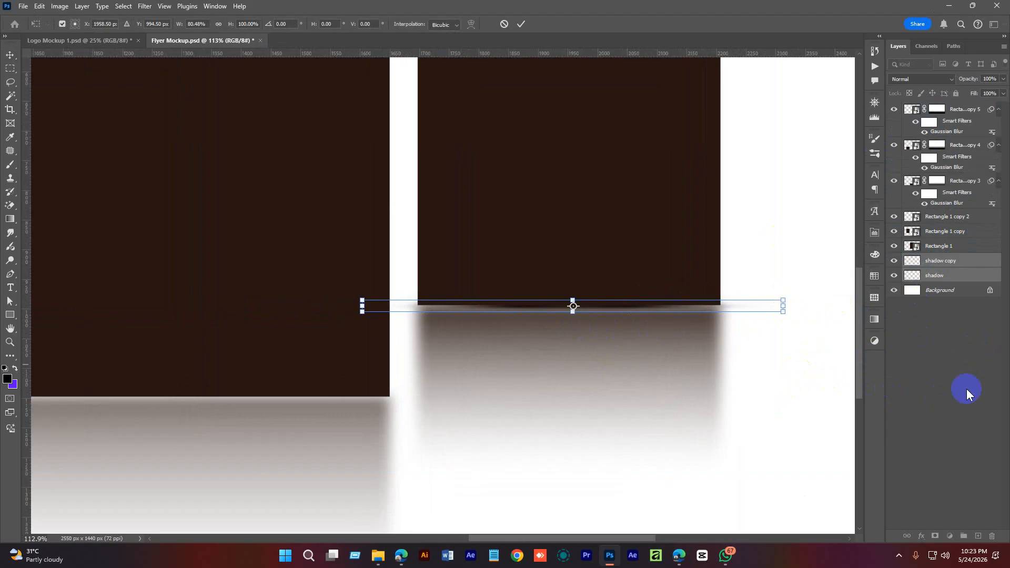
left_click(963, 395)
scroll(706, 378, "down", 5)
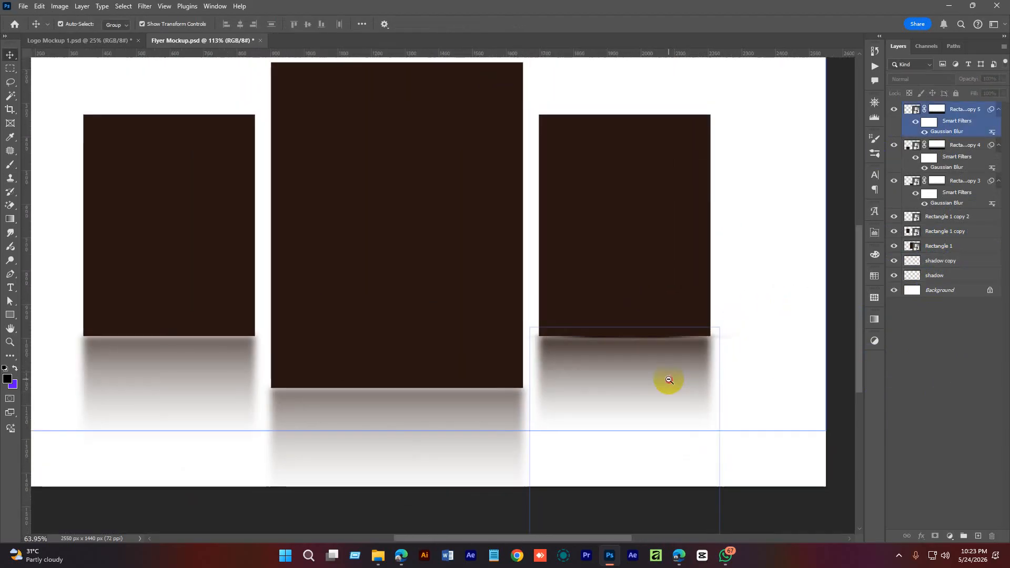
Lengthen shadow copy slightly toward the right and the original shadow slightly toward the left, leaving both deselected.
left_click(939, 261)
scroll(618, 340, "up", 6)
left_click_drag(801, 330, 836, 330)
left_click(930, 276)
left_click_drag(477, 330, 428, 331)
left_click(911, 380)
Duplicate both shadow layers, centre the copies under the middle flyer's bottom edge and widen them to 144.01%.
left_click_drag(718, 373, 803, 360)
left_click(946, 276)
left_click(943, 264, "ctrl")
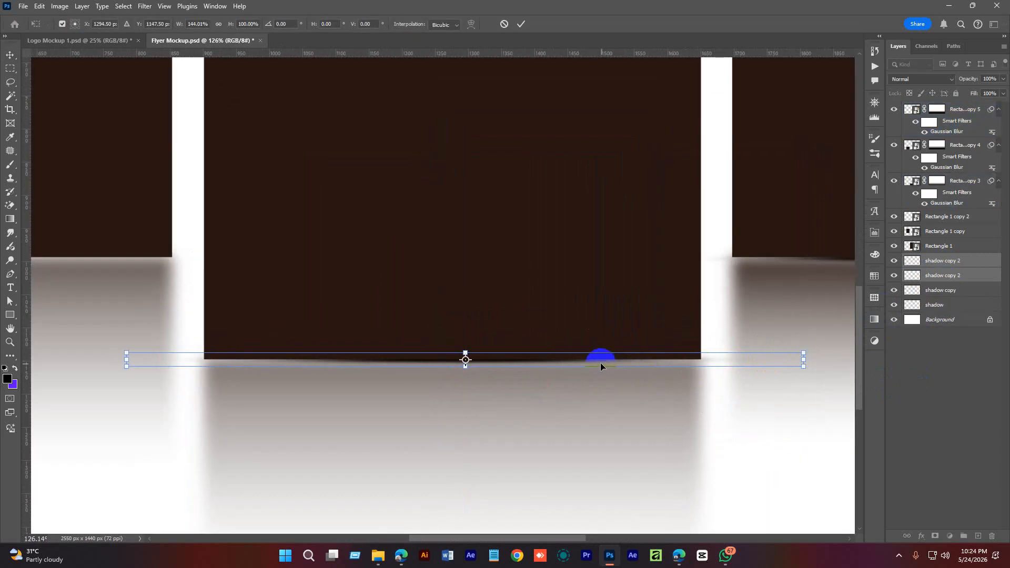
left_click_drag(599, 361, 586, 363)
key("Return")
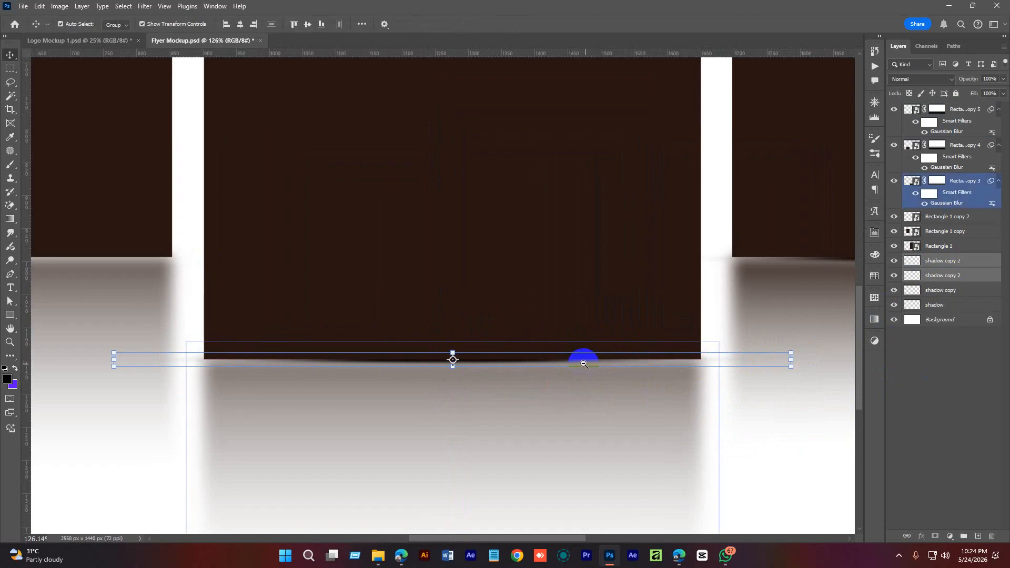
Duplicate shadow and shadow copy to the left flyer's bottom edge, centre the pair under that flyer, and deselect them.
scroll(509, 405, "down", 5)
left_click(945, 306)
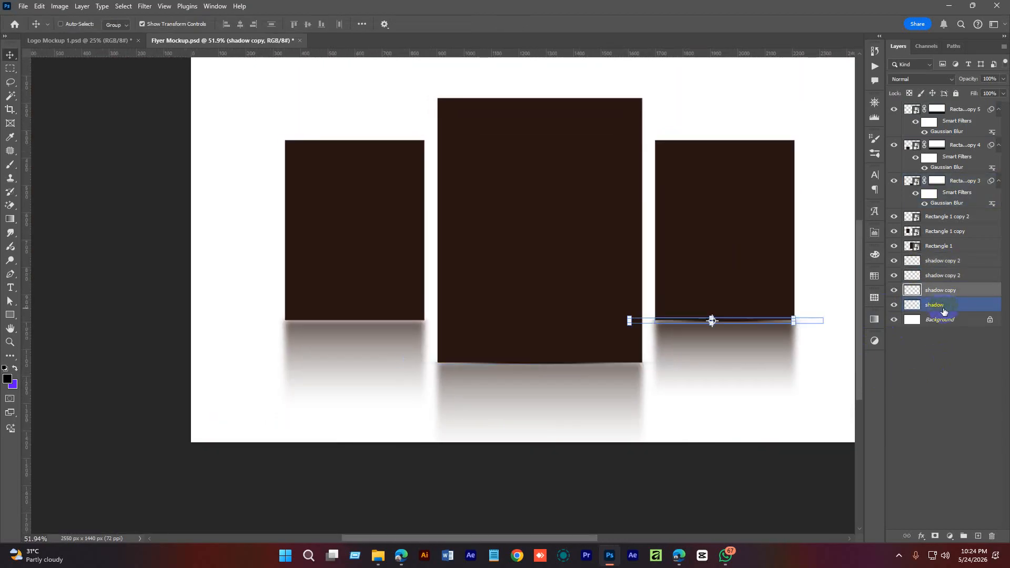
left_click_drag(763, 323, 366, 320)
scroll(368, 315, "up", 9)
scroll(543, 356, "down", 6)
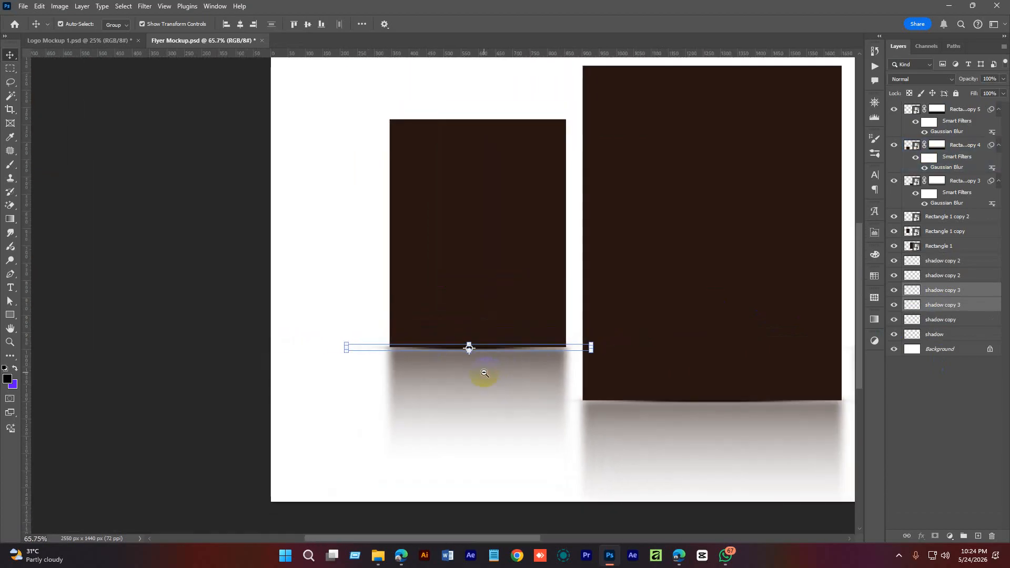
left_click_drag(492, 351, 511, 349)
left_click(984, 465)
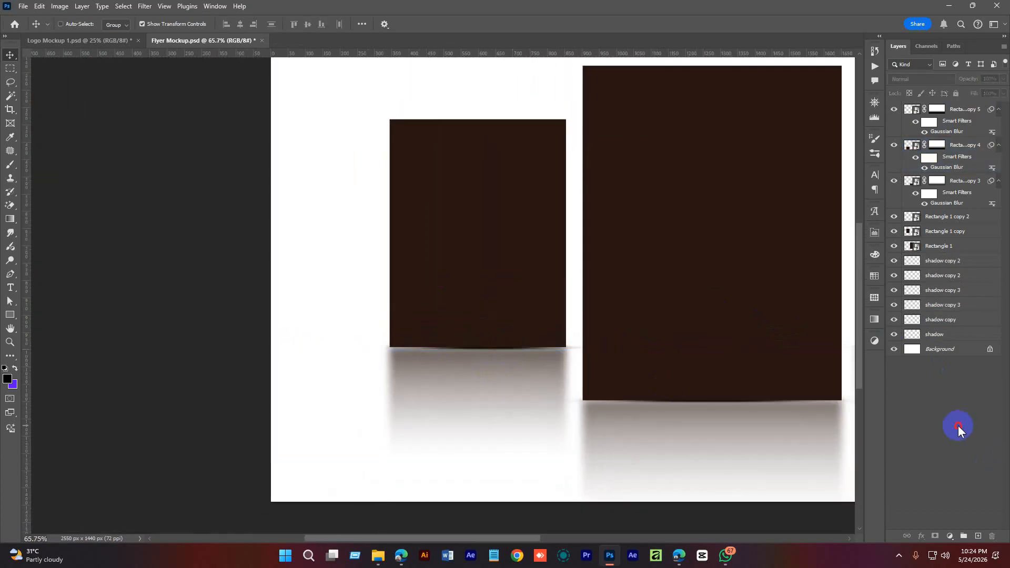
scroll(642, 345, "down", 2)
scroll(643, 345, "down", 2)
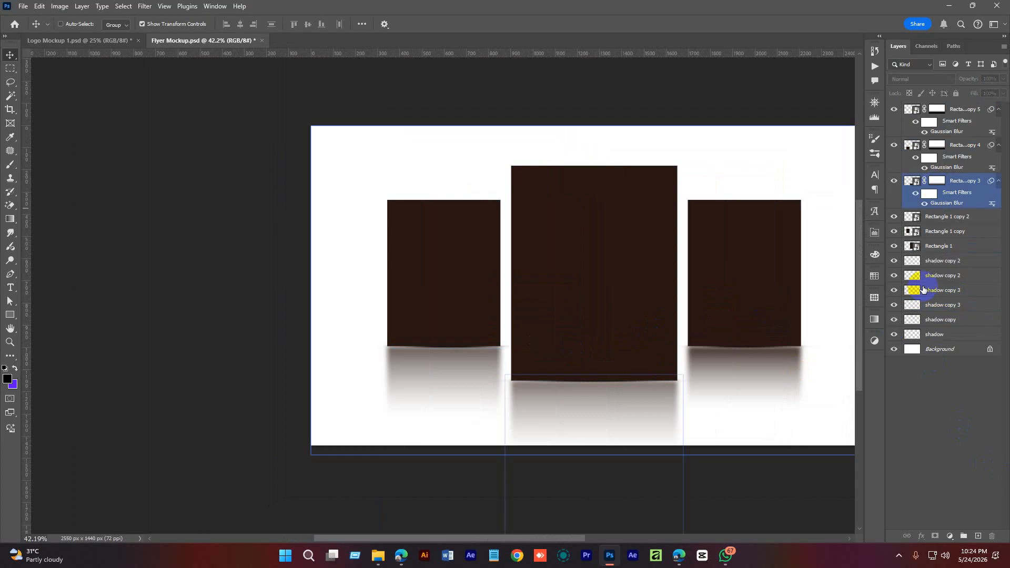
scroll(712, 314, "down", 1)
left_click(911, 207)
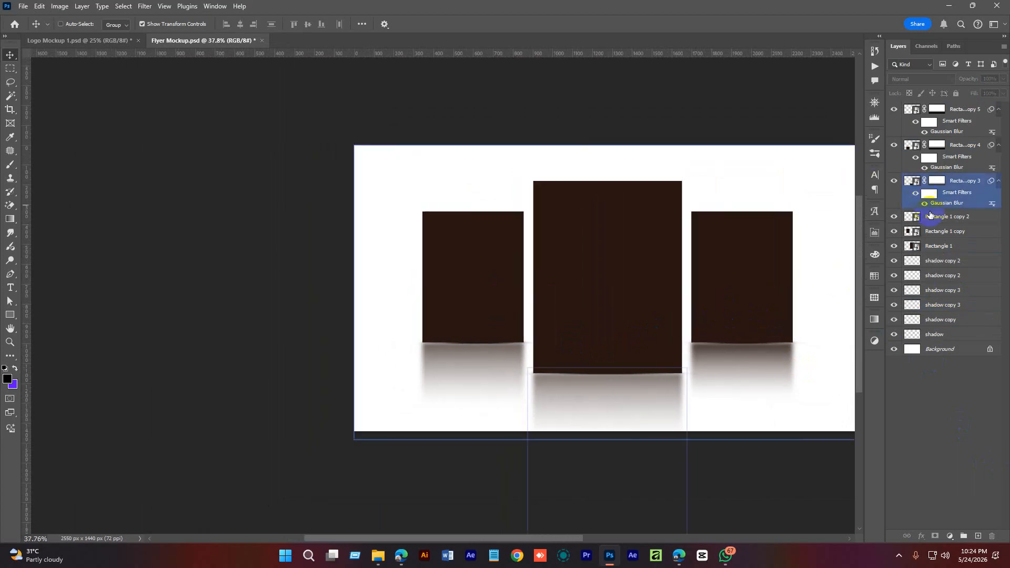
left_click(939, 247)
left_click(936, 381)
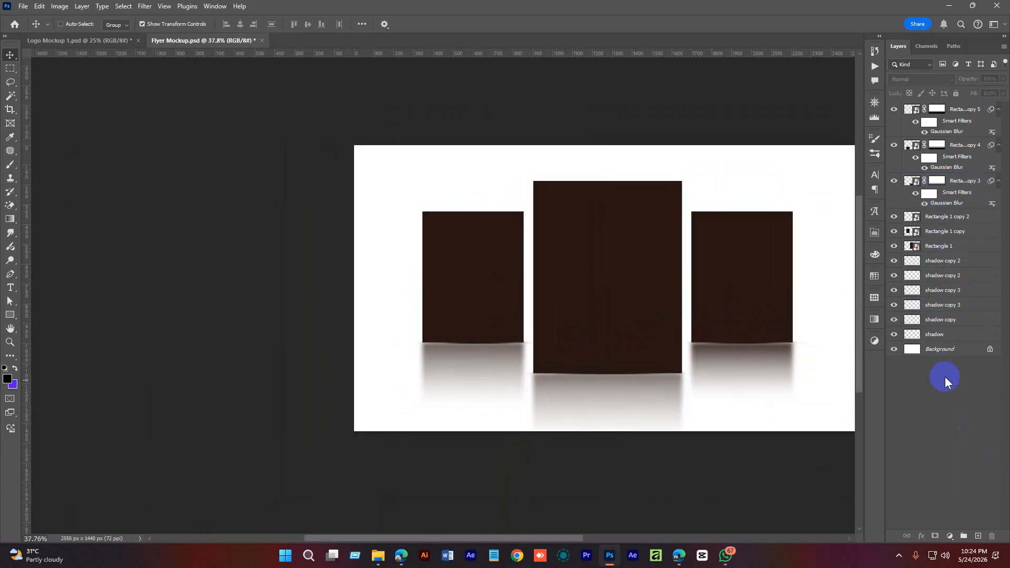
left_click(656, 352, "ctrl")
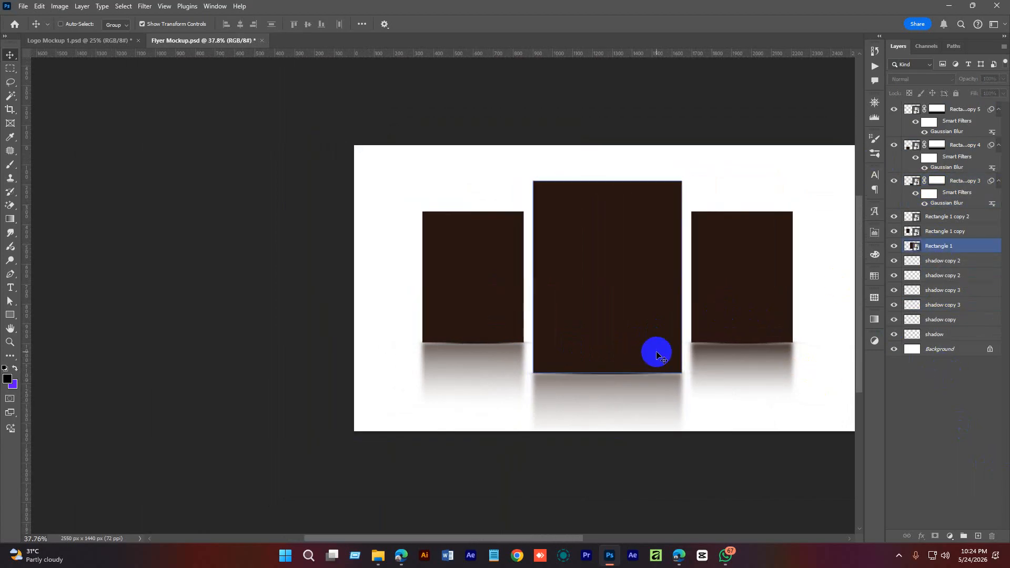
left_click_drag(662, 325, 616, 328)
left_click(982, 382)
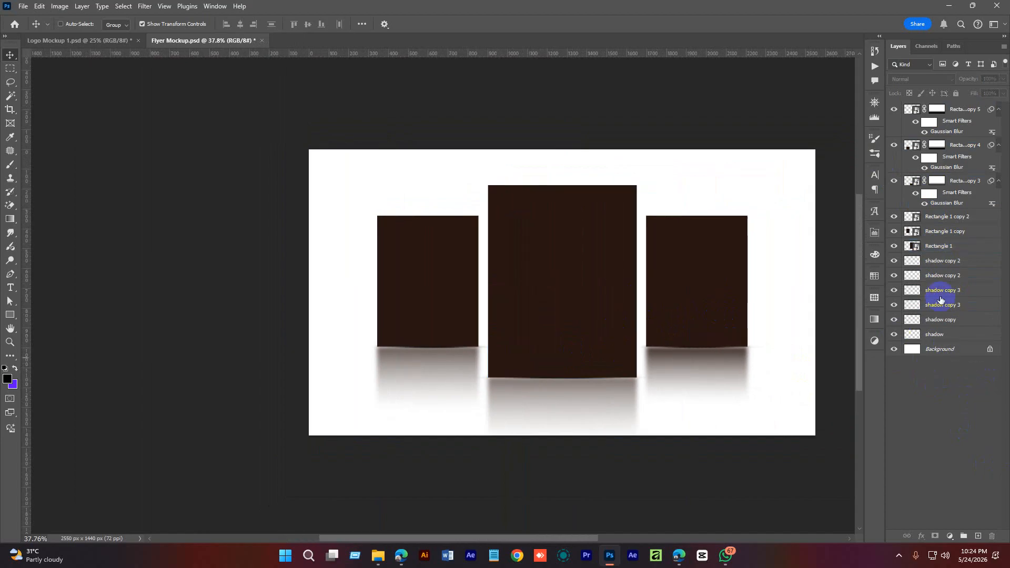
Group all the shadow, flyer and reflection layers above the Background into one group.
left_click(942, 326)
left_click(945, 333)
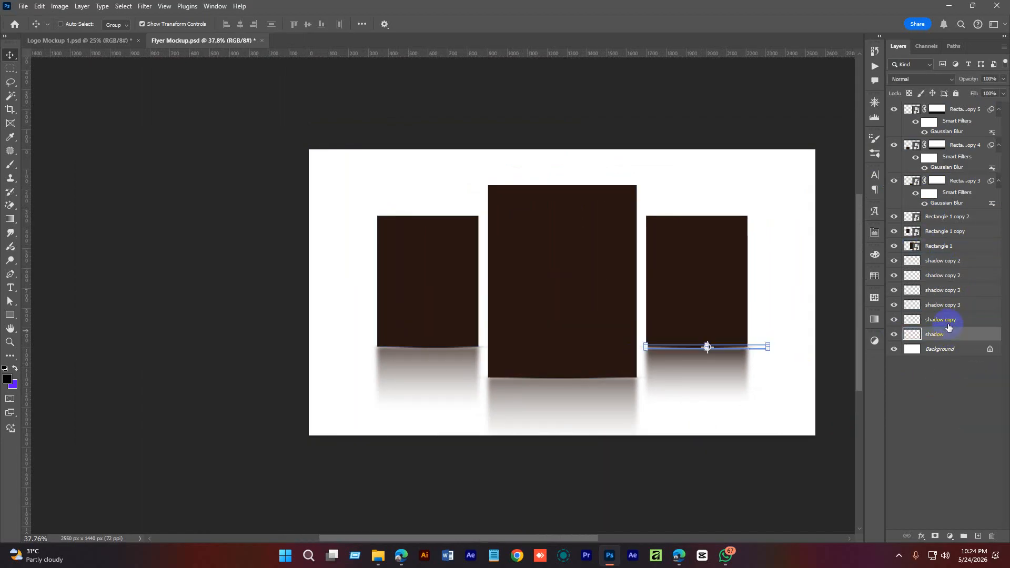
left_click(947, 111, "shift")
key("ctrl+g")
left_click(942, 174)
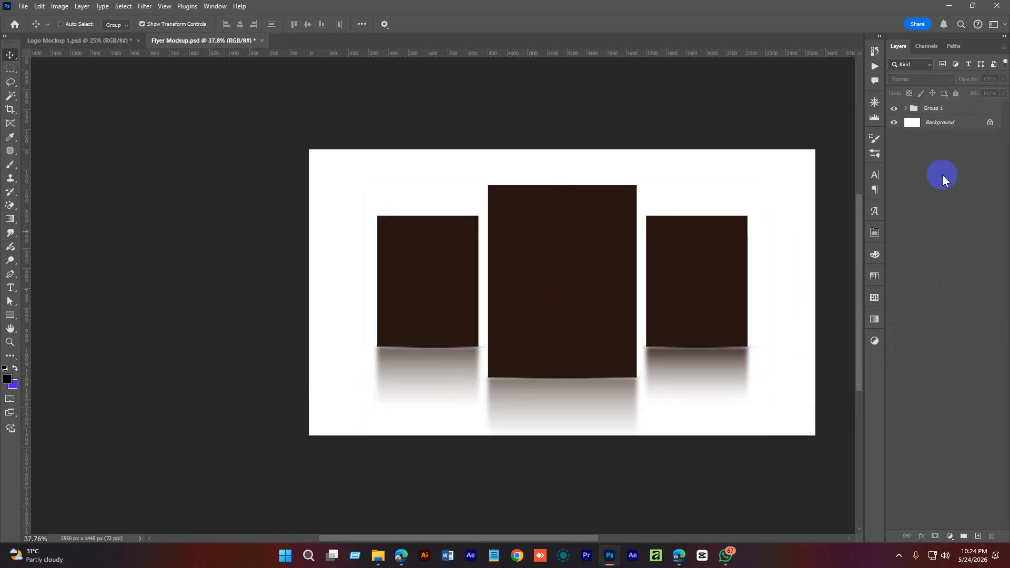
Rename the new group effects and save the document.
double_click(933, 108)
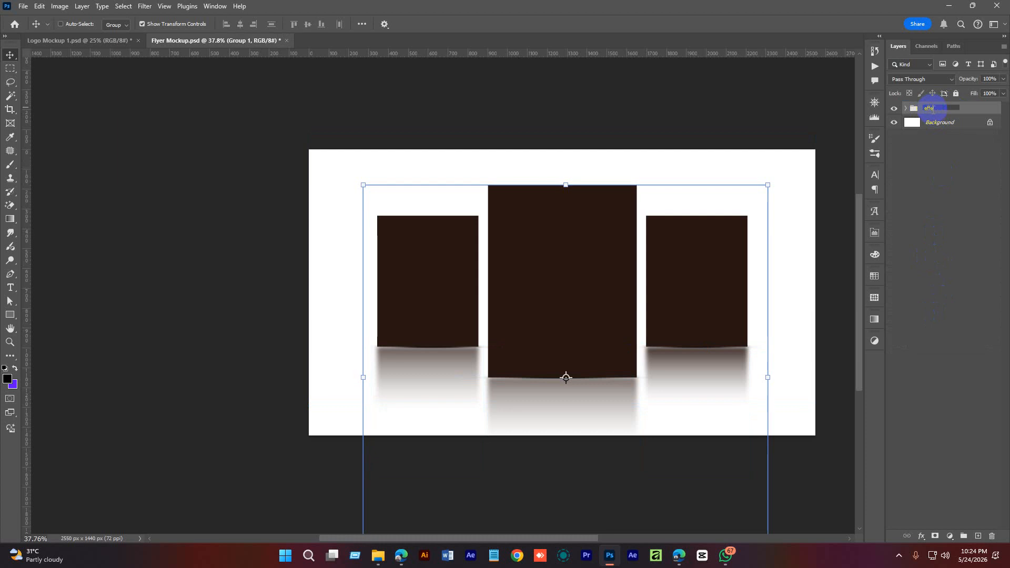
left_click(934, 234)
key("ctrl+s")
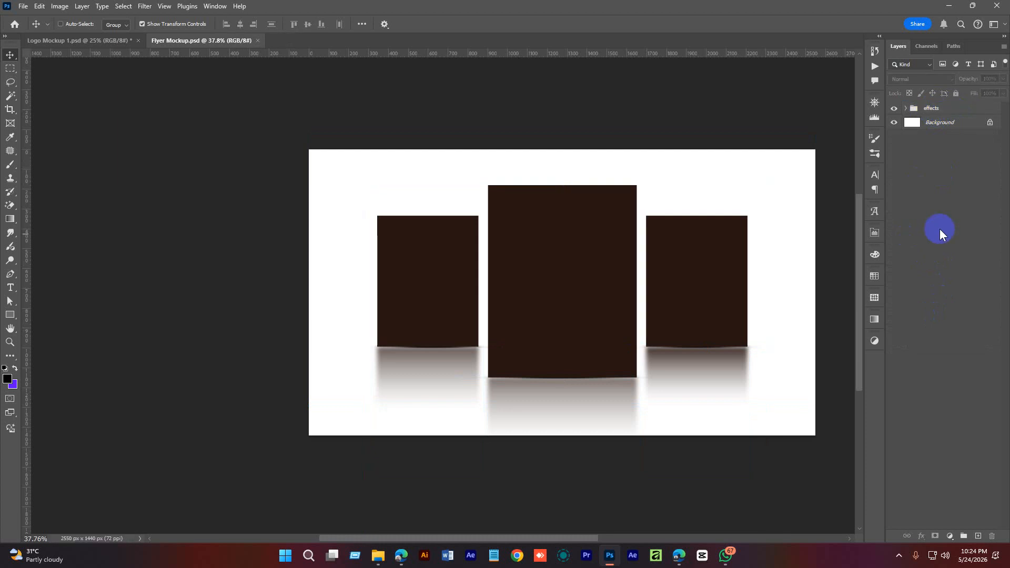
Draw a rectangle about 3055 x 793 px over the canvas's upper part, directly above the Background, and fill it yellow (ffd954).
left_click(957, 123)
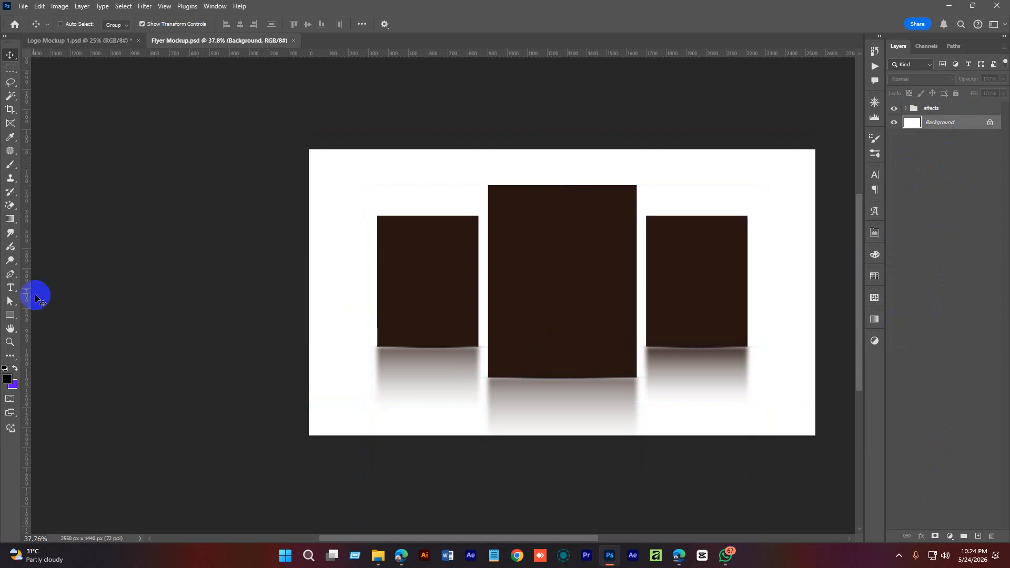
left_click(10, 315)
left_click_drag(245, 126, 852, 284)
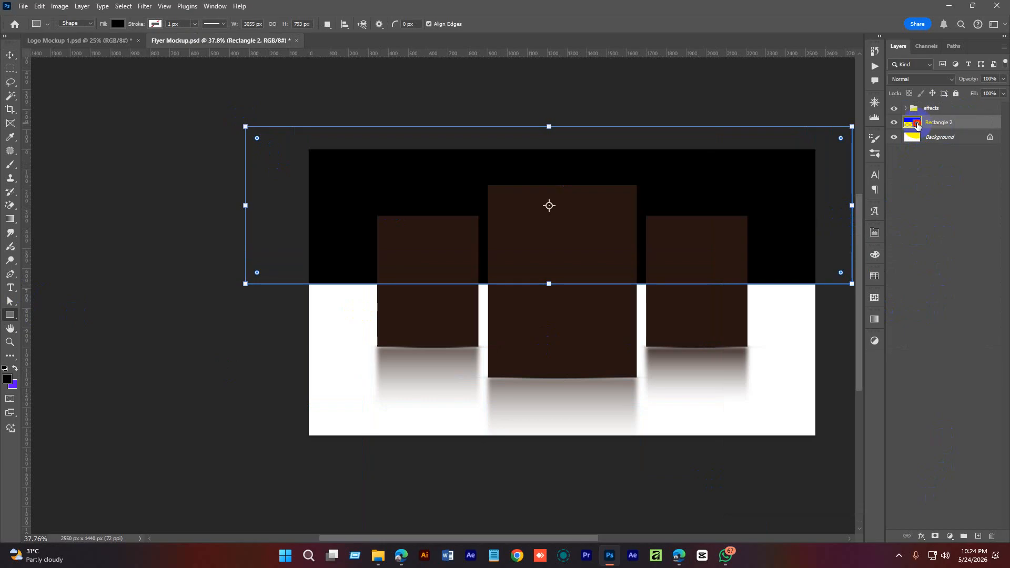
double_click(917, 125)
left_click_drag(843, 226, 845, 96)
mouse_move(785, 174)
left_mouse_down()
mouse_move(718, 124)
mouse_move(713, 165)
left_mouse_up()
left_click(919, 116)
Stretch the yellow rectangle downward to about 108% of its height.
key("ctrl+t")
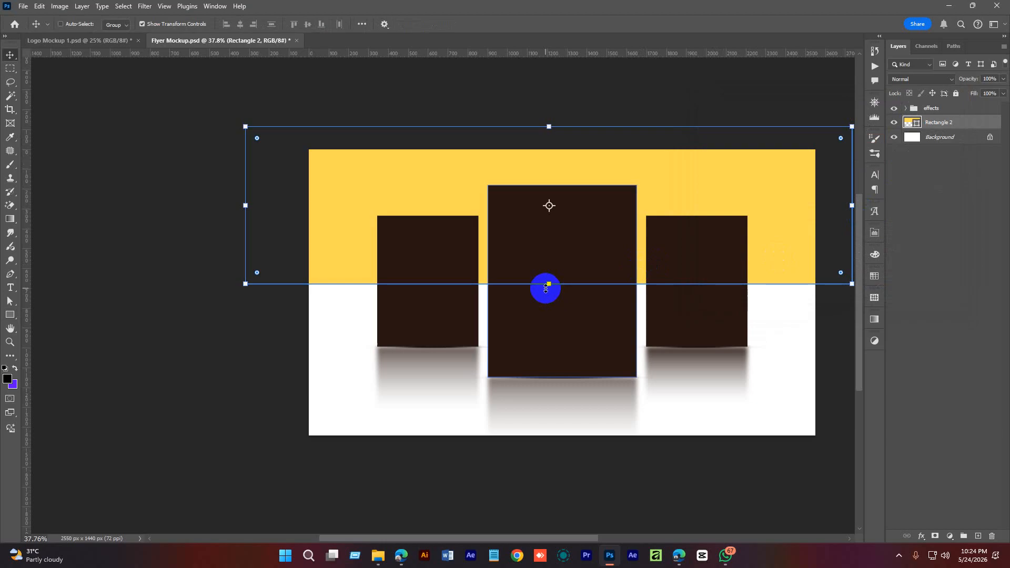
left_click_drag(548, 284, 564, 297)
left_click(520, 25)
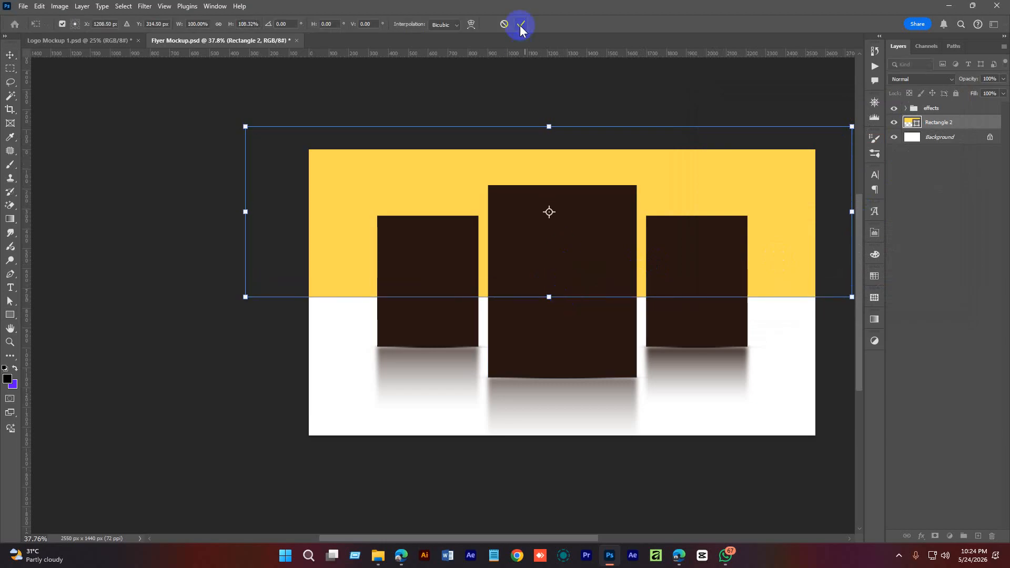
Duplicate the yellow rectangle over the canvas's lower part and fill the copy light blue (c7e9ff).
left_click_drag(619, 177, 634, 349)
double_click(915, 125)
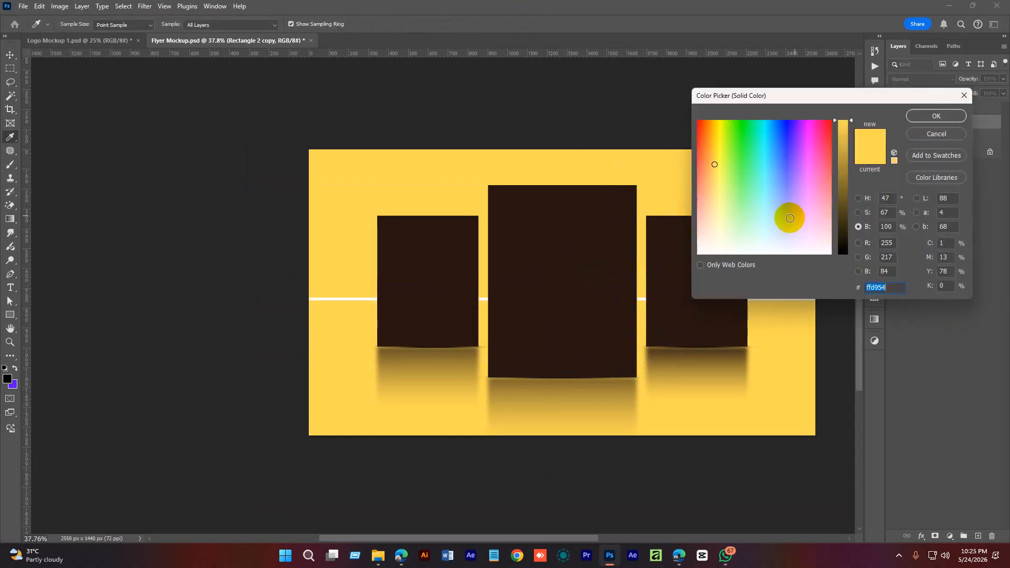
mouse_move(721, 221)
left_mouse_down()
mouse_move(769, 215)
mouse_move(773, 225)
left_mouse_up()
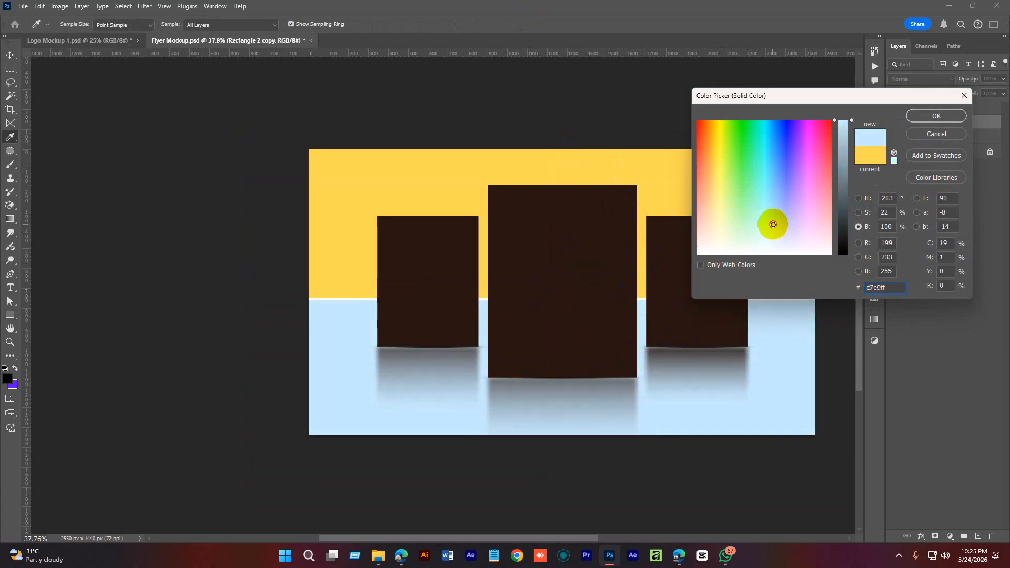
left_click(924, 117)
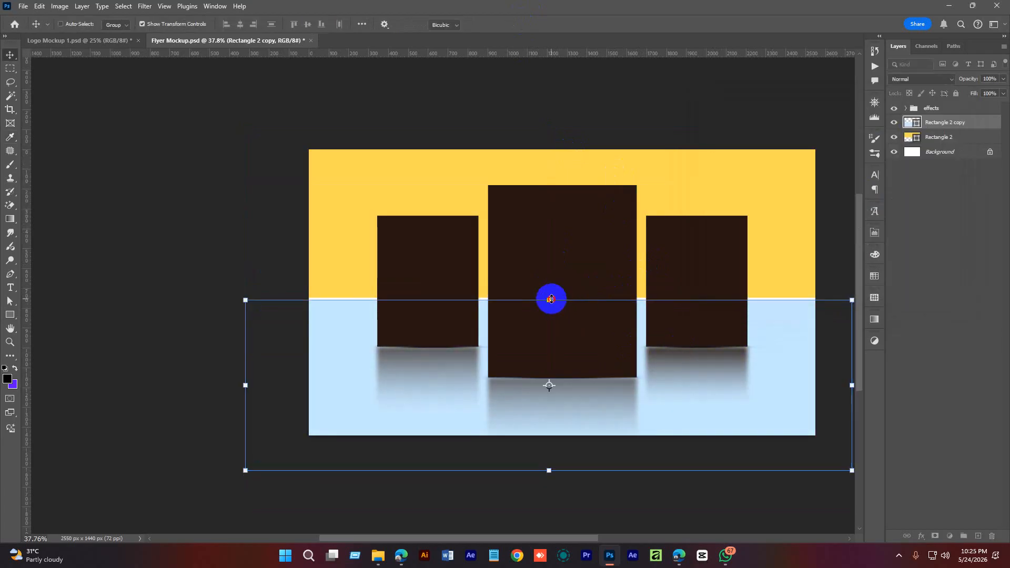
Extend the light blue rectangle's upper edge to close the white gap below the yellow rectangle.
left_click_drag(550, 299, 552, 292)
key("Return")
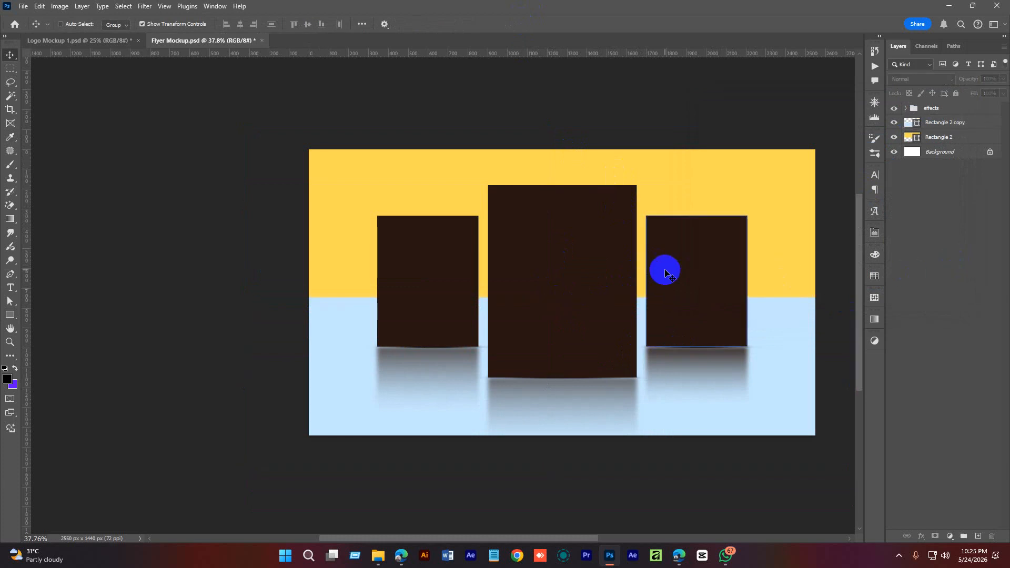
scroll(615, 287, "down", 2)
scroll(609, 290, "up", 2)
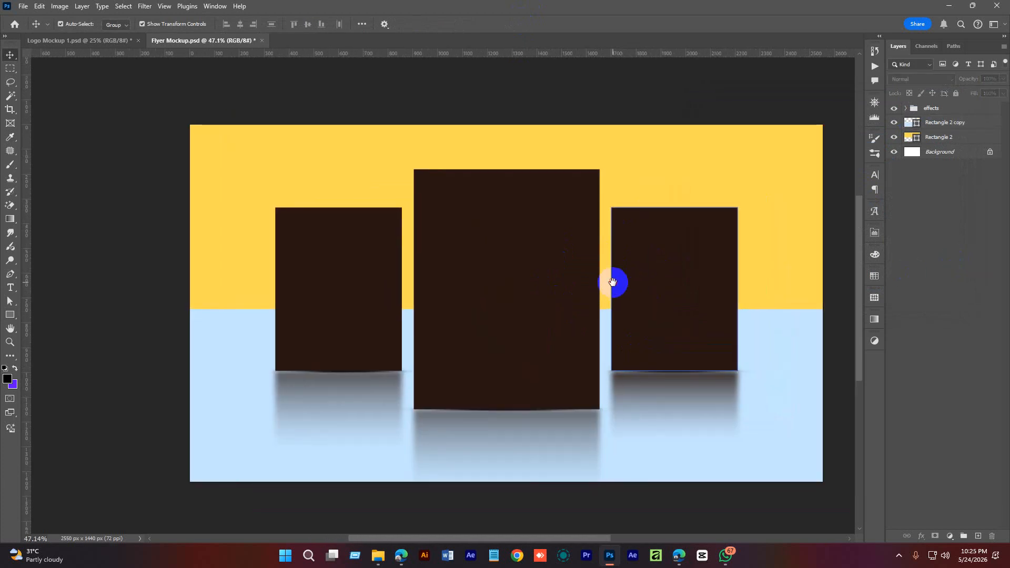
Duplicate the middle flyer's Rectangle 1 smart object from the effects group and move the copy above the group.
left_click(925, 108)
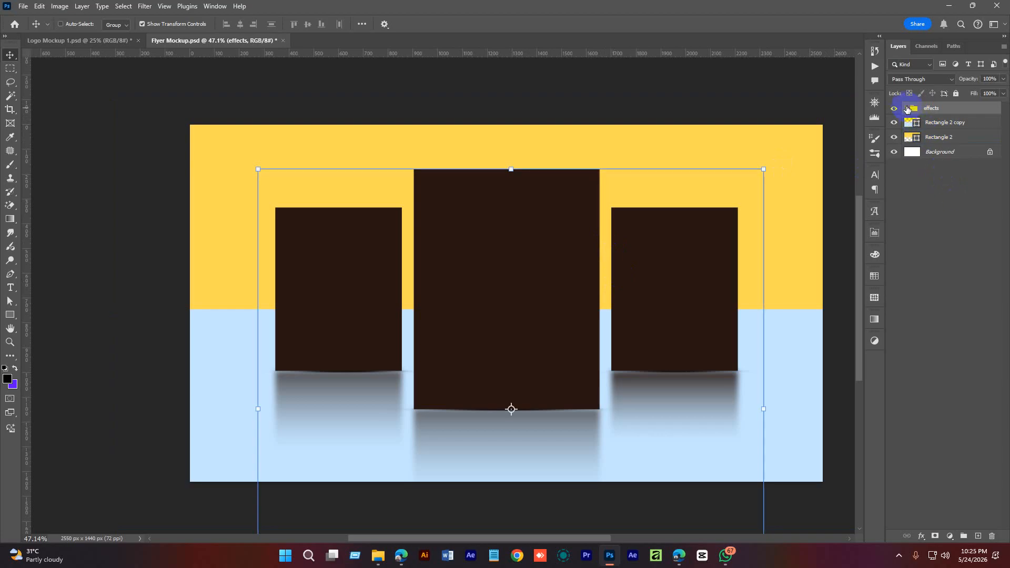
left_click(905, 108)
left_click(949, 273)
left_click(949, 259)
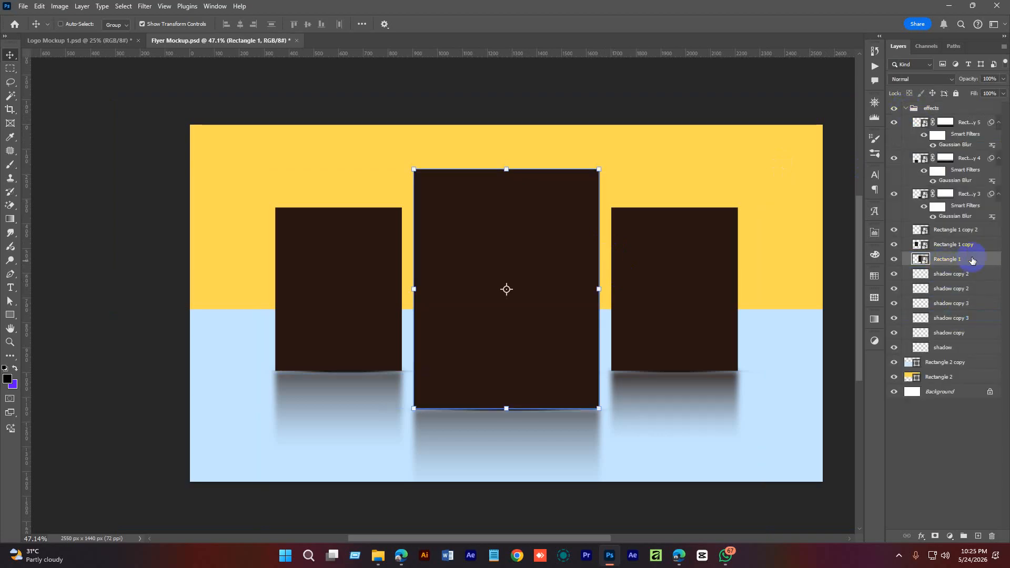
left_click(895, 260)
left_click(894, 258)
key("ctrl+j")
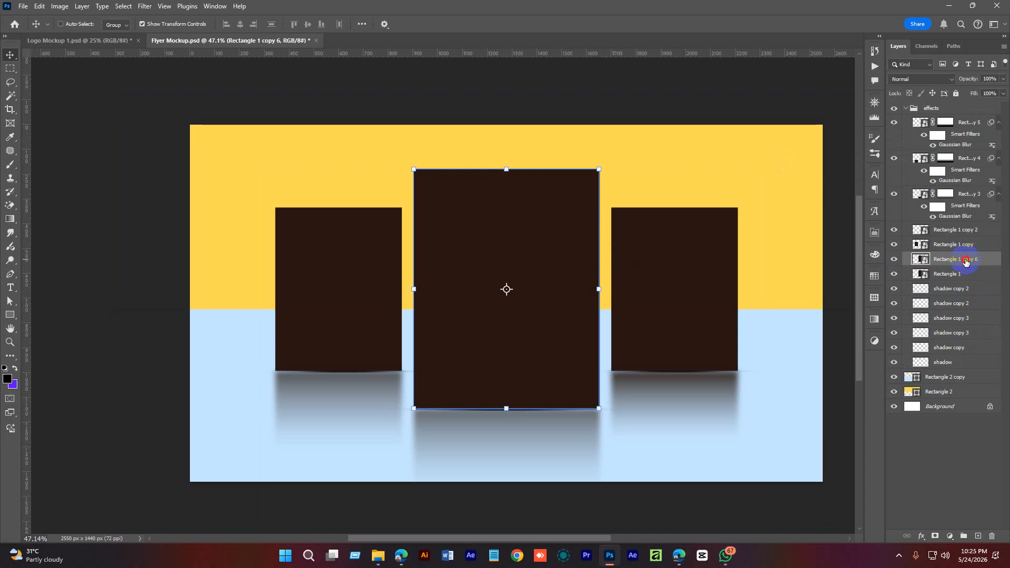
left_click_drag(965, 260, 930, 103)
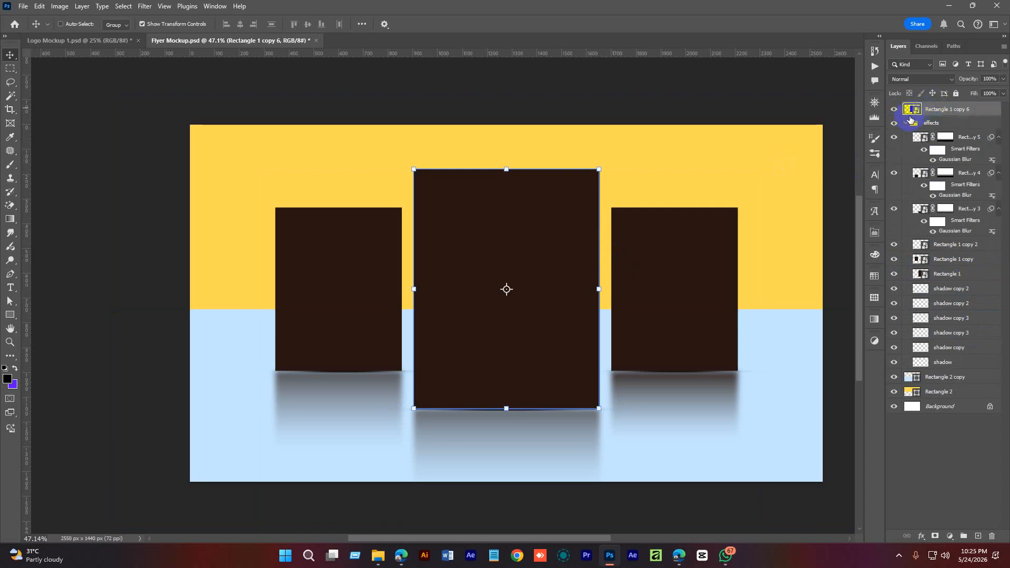
Collapse the effects group, then hide the duplicated flyer layer and rename it Change Your Design Here.
left_click(905, 122)
left_click(894, 109)
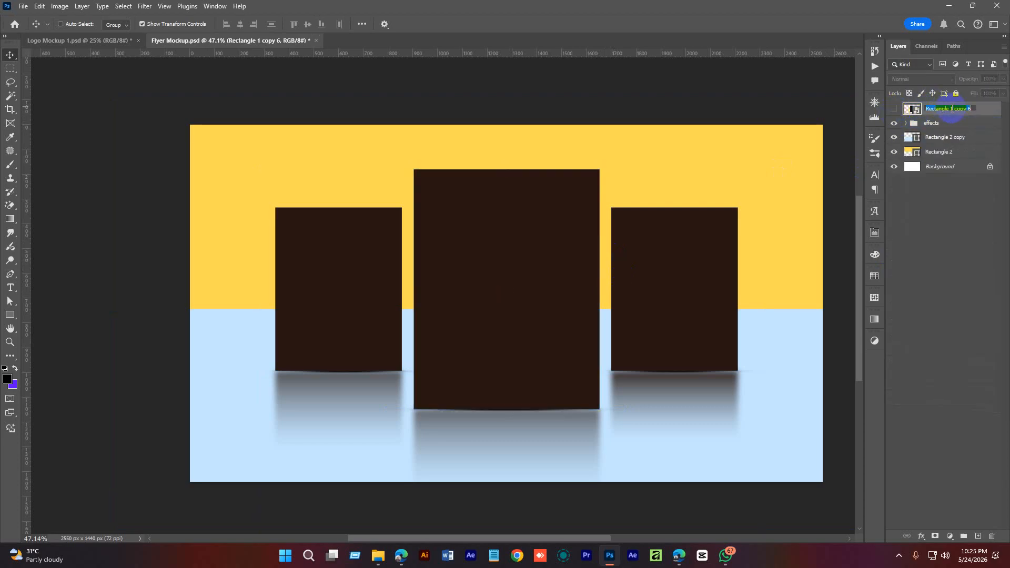
type("ge Your Design Here")
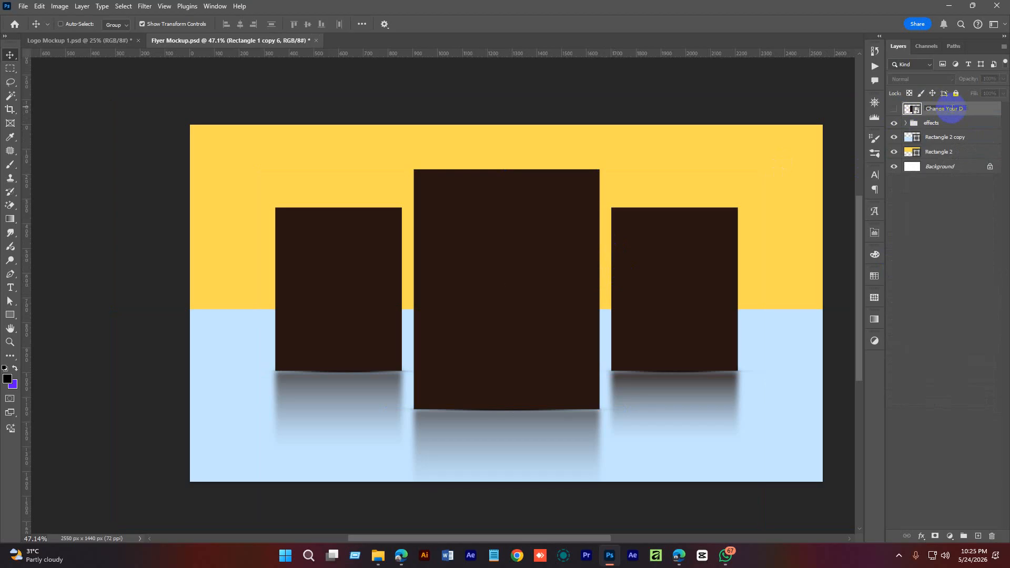
key("Return")
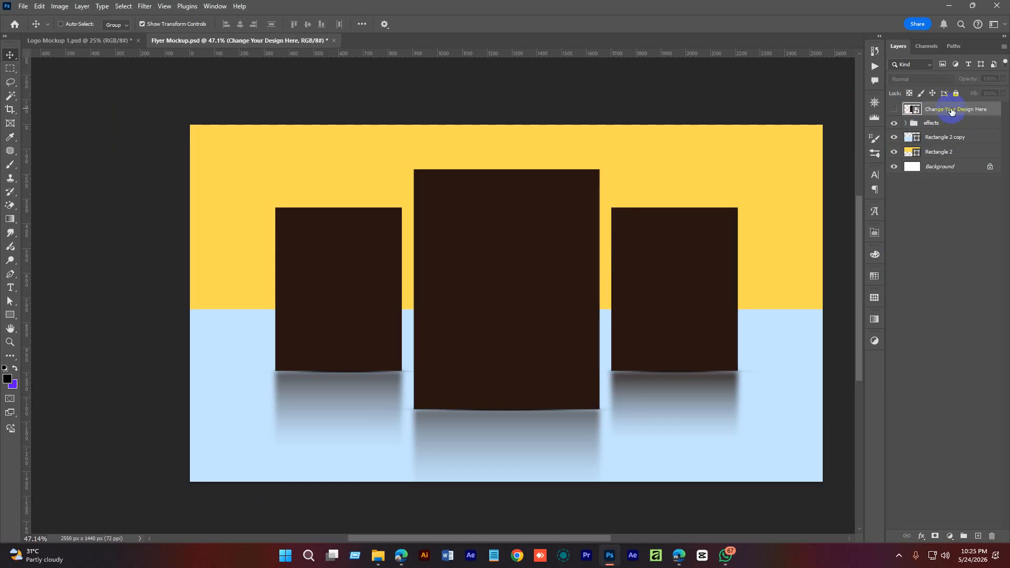
Open the contents of the Change Your Design Here smart object for editing.
left_click(944, 120)
double_click(913, 109)
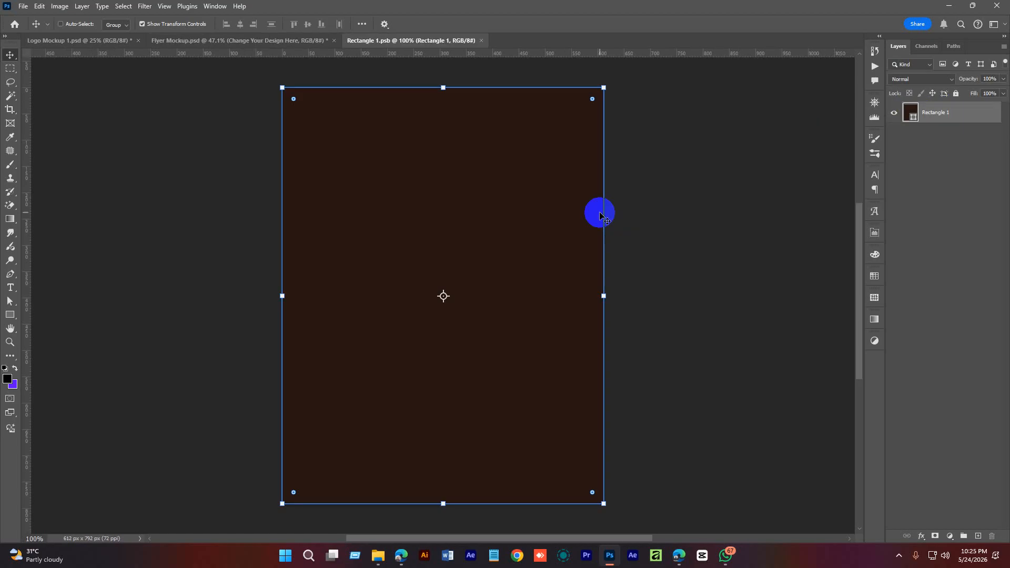
Switch to File Explorer, look through the Class 16, Class 17 and Class 18 folders in Batch 5 and preview Bangla-Banner.jpg.
left_click(378, 556)
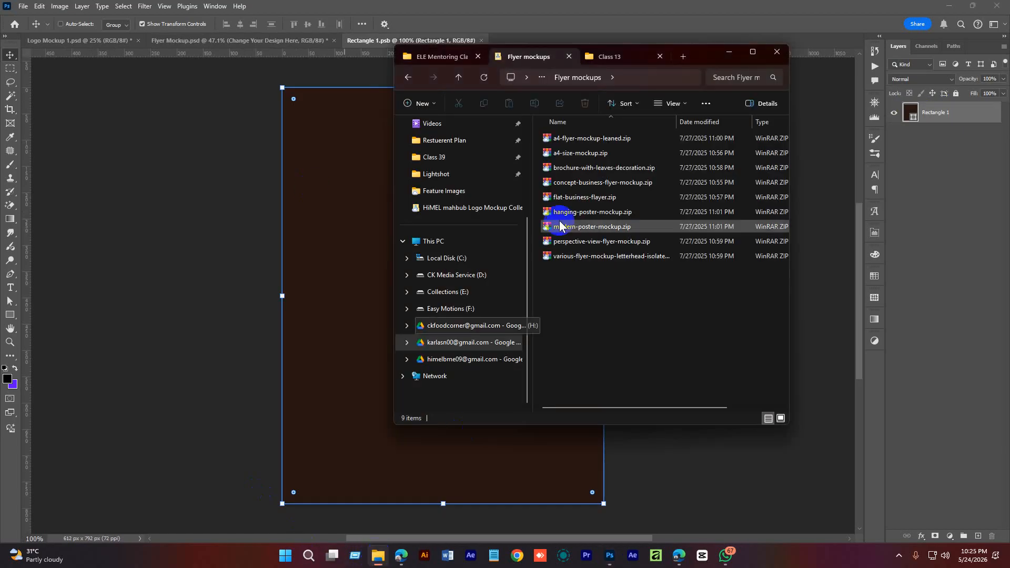
left_click(445, 57)
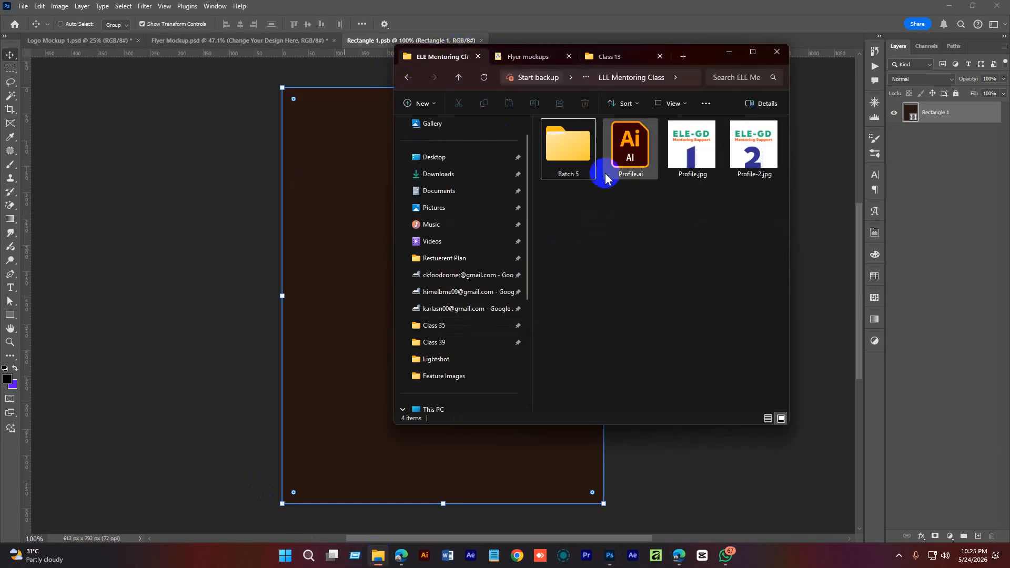
double_click(590, 164)
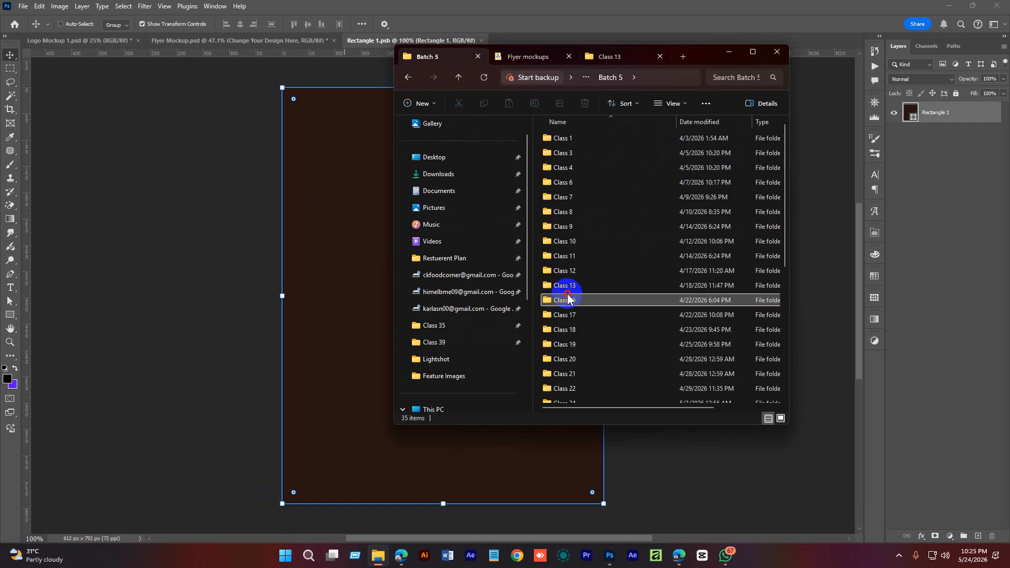
double_click(572, 290)
left_click(686, 174)
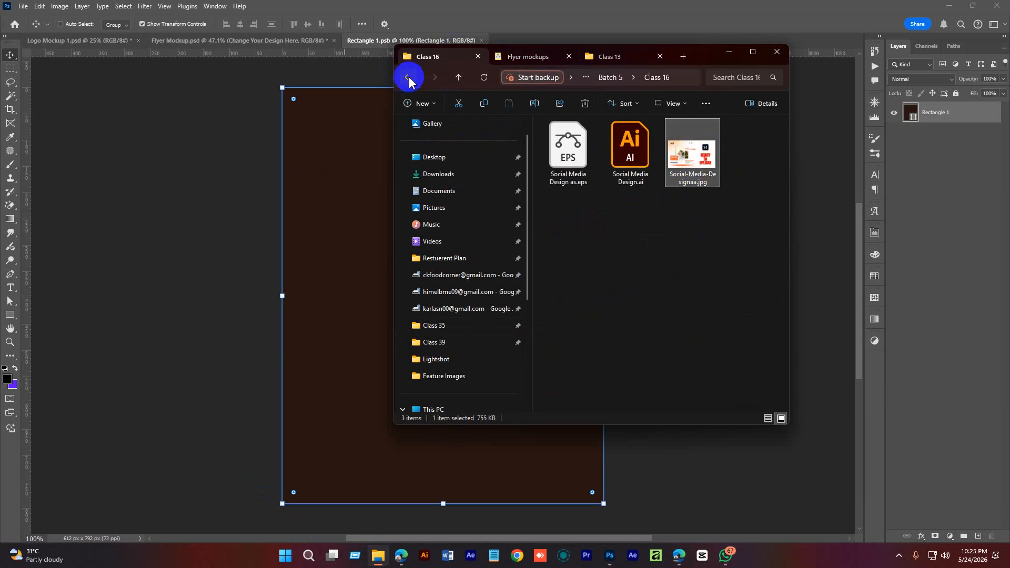
left_click(408, 77)
double_click(565, 320)
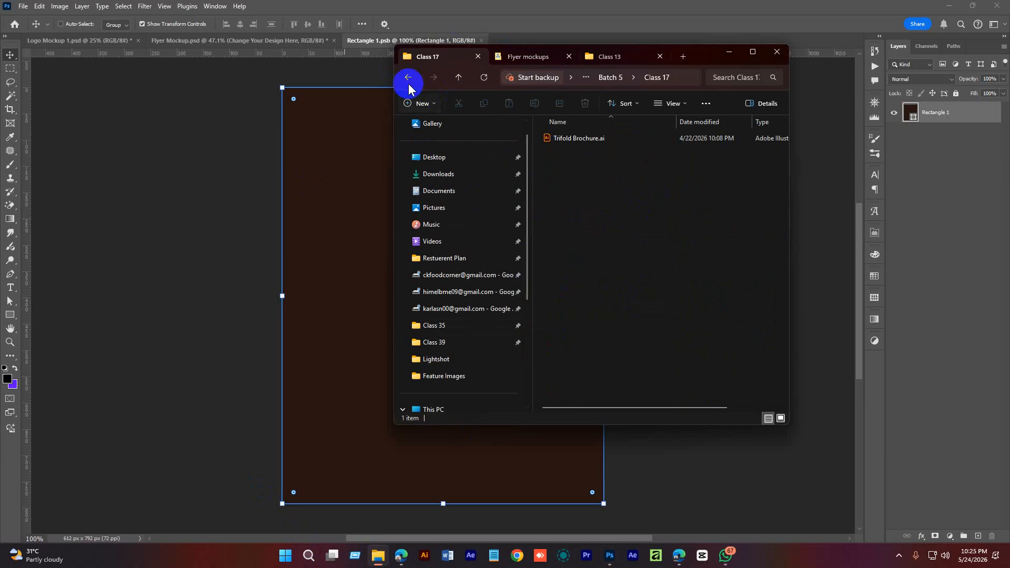
left_click(407, 77)
double_click(568, 331)
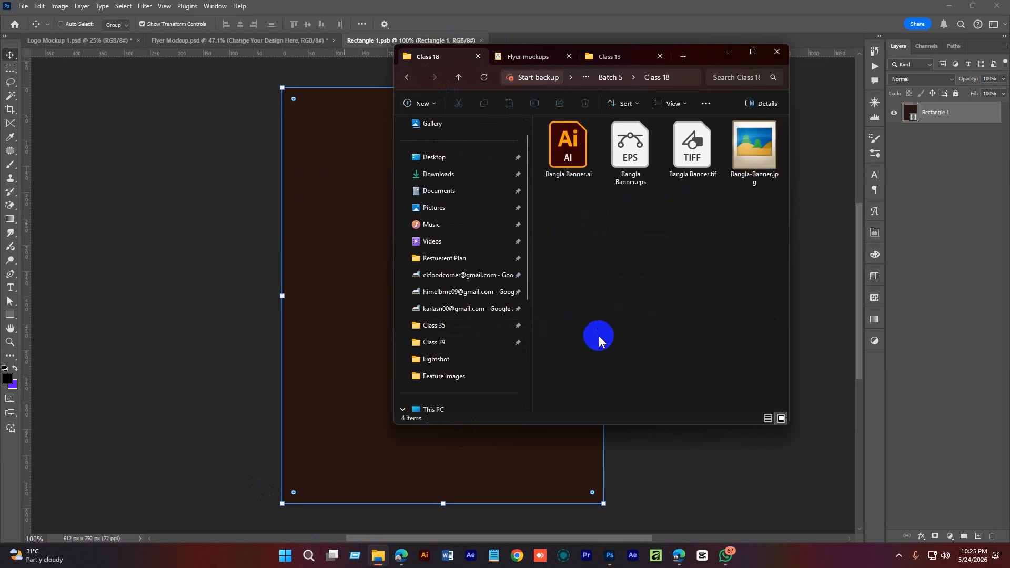
double_click(740, 152)
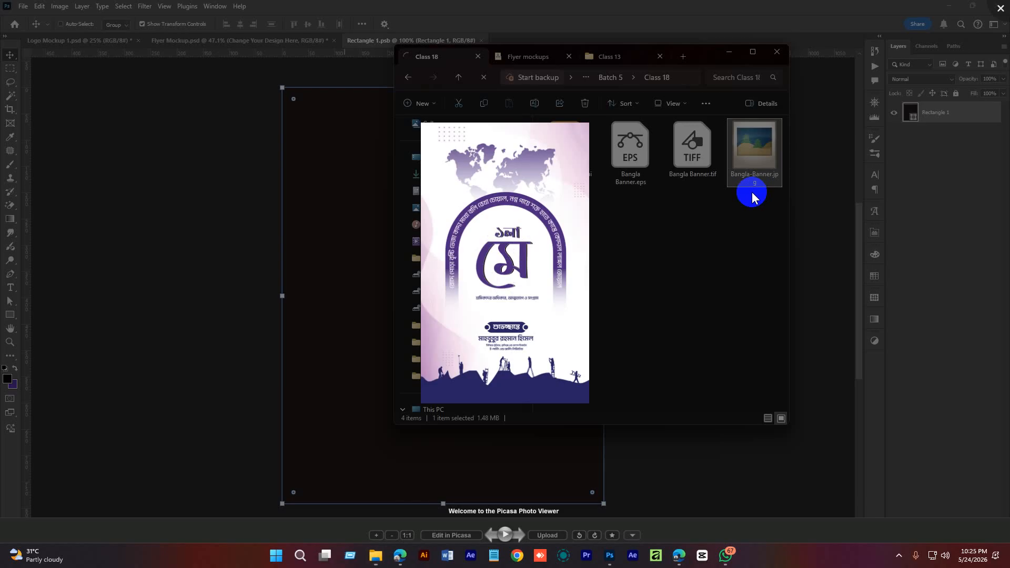
left_click(1000, 9)
Place Bangla-Banner.jpg in the smart object, scale it to 23.61% to fill the width, and shift it up about 29 px.
left_click_drag(753, 153, 437, 288)
left_click(495, 272, "alt")
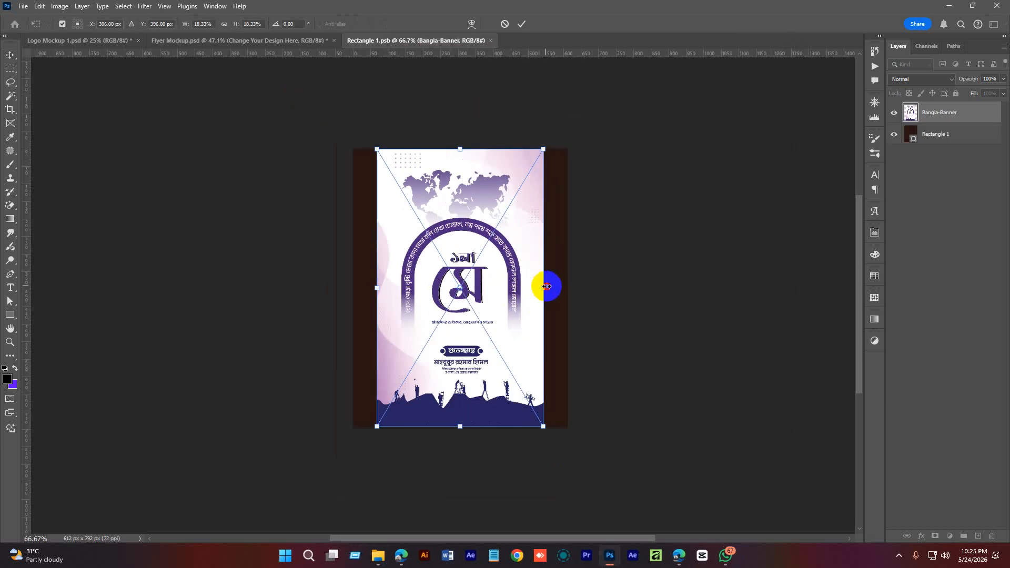
left_click_drag(546, 287, 570, 291)
mouse_move(547, 244)
left_mouse_down()
mouse_move(545, 288)
mouse_move(542, 216)
mouse_move(540, 235)
left_mouse_up()
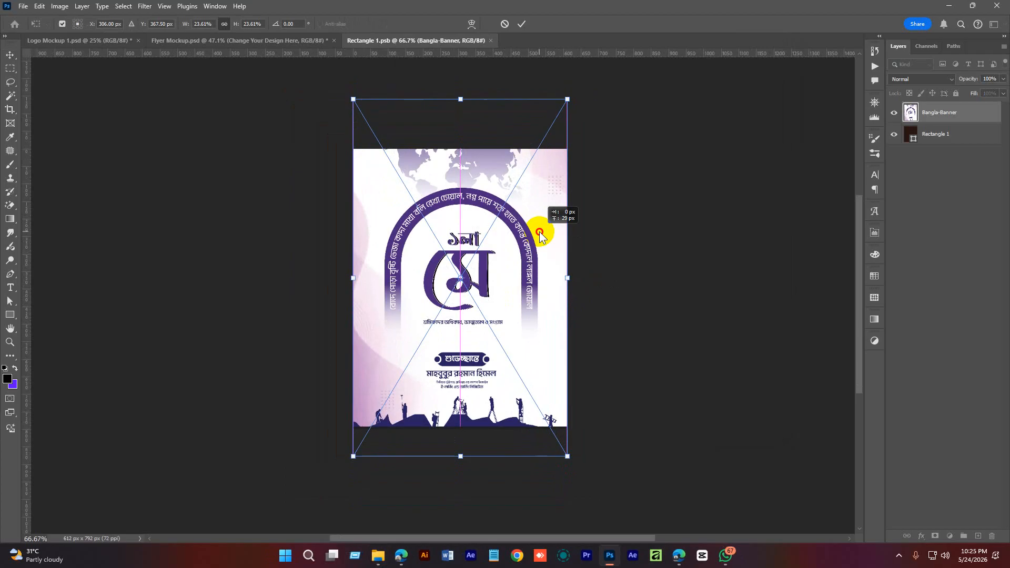
left_click(521, 24)
Save the smart object's contents and return to Flyer Mockup.psd to check the updated flyers, leaving nothing selected.
key("ctrl+s")
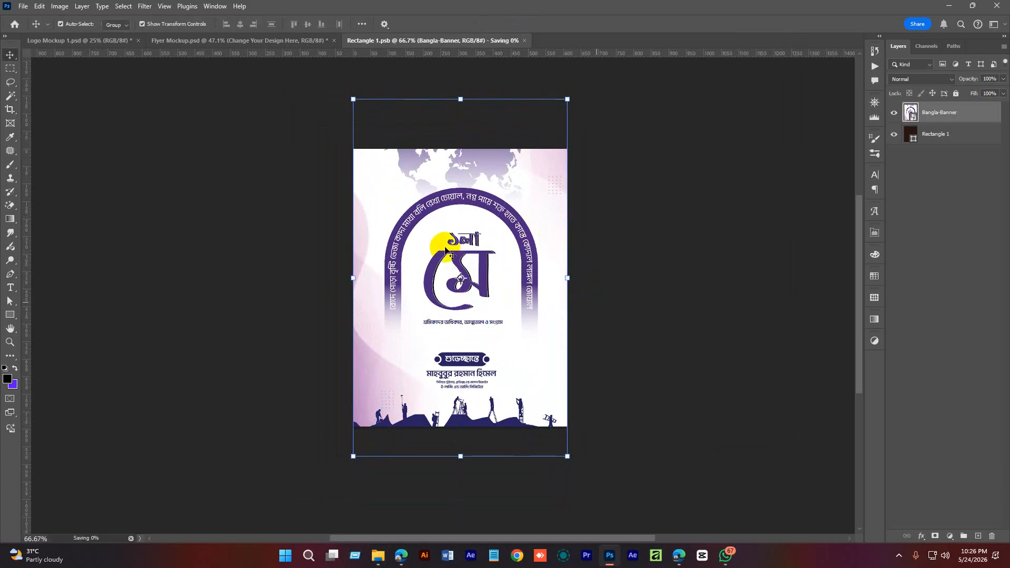
left_click(205, 41)
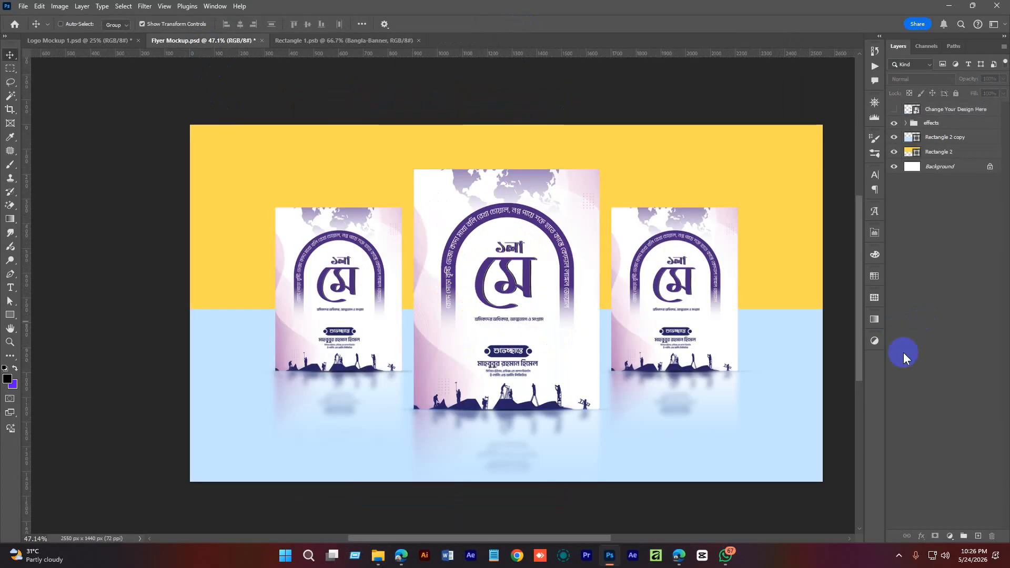
left_click(643, 376, "ctrl")
scroll(598, 361, "down", 1)
left_click(923, 319)
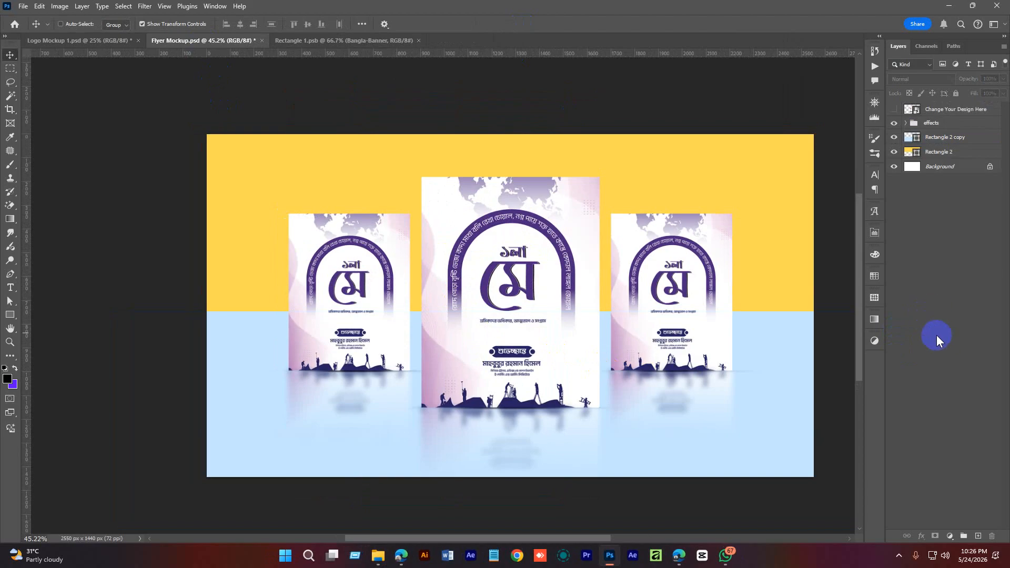
Recolour the upper background rectangle, Rectangle 2, with the dark purple sampled from the centre flyer's large lettering.
double_click(917, 154)
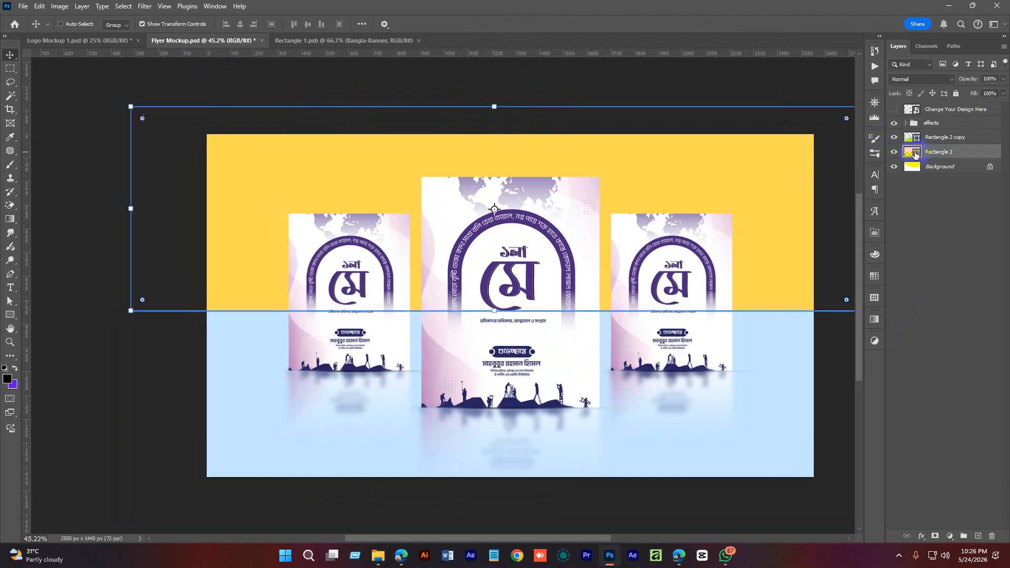
left_click(467, 249)
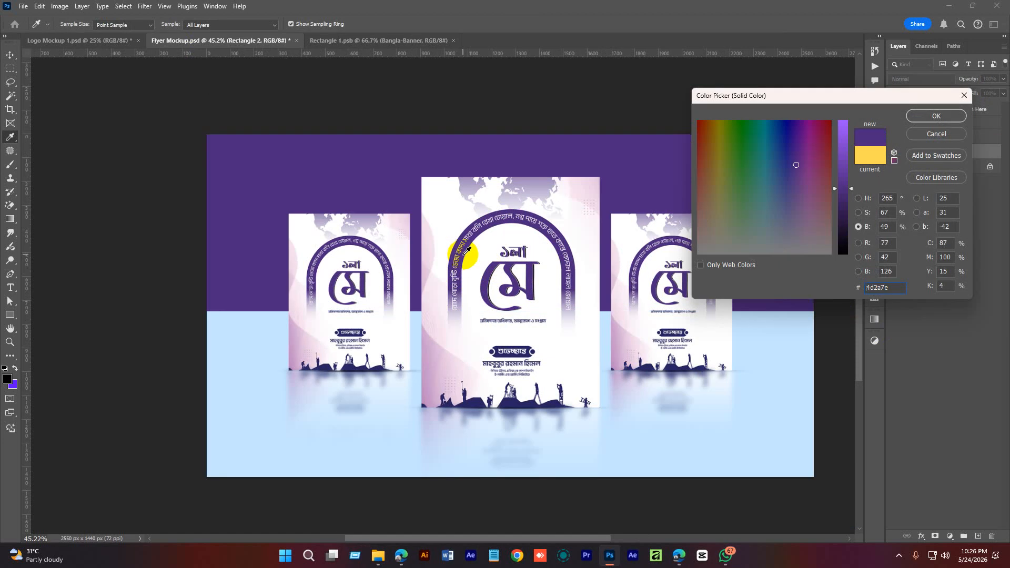
left_click(428, 248)
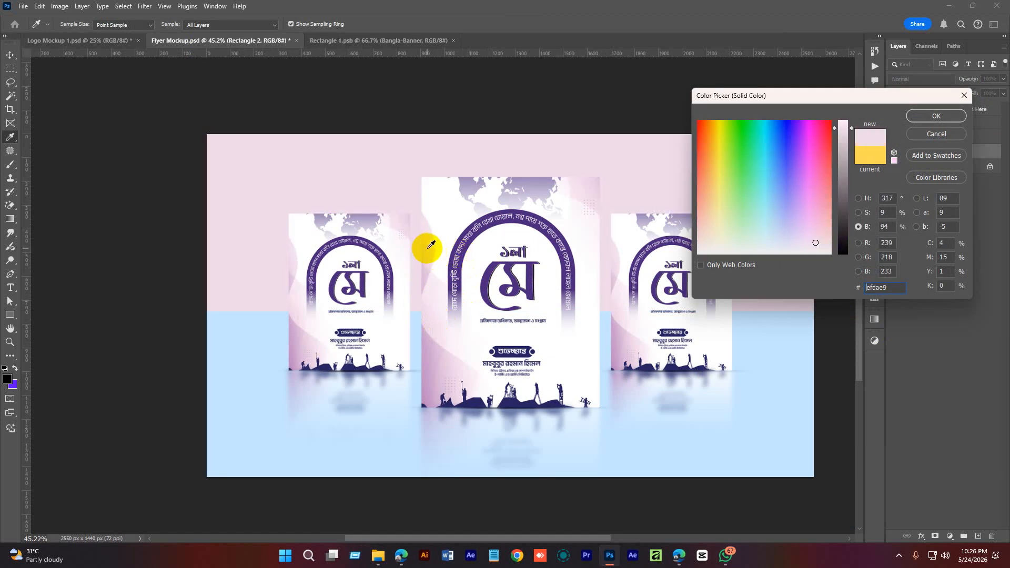
left_click(467, 177)
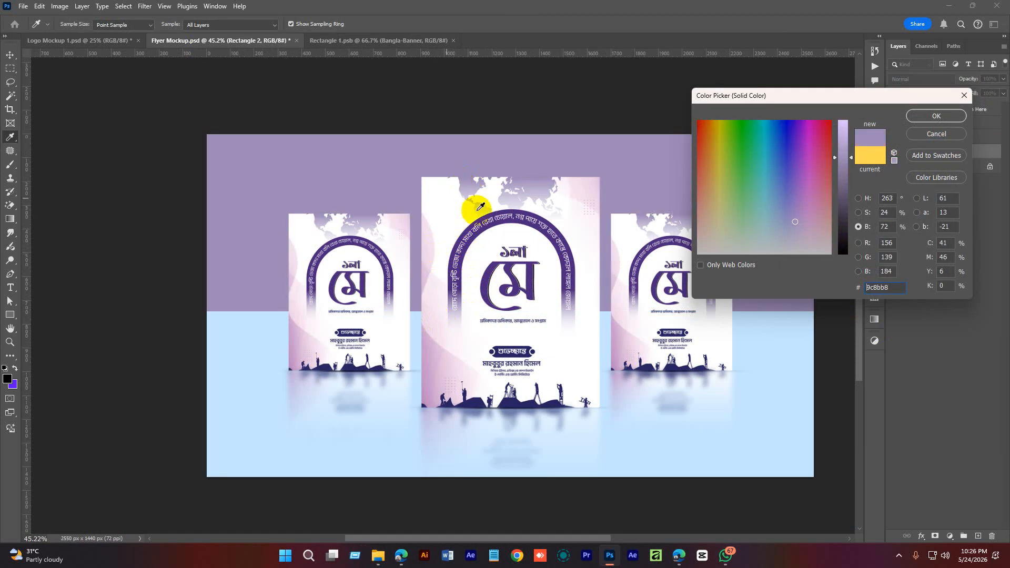
left_click_drag(841, 160, 845, 134)
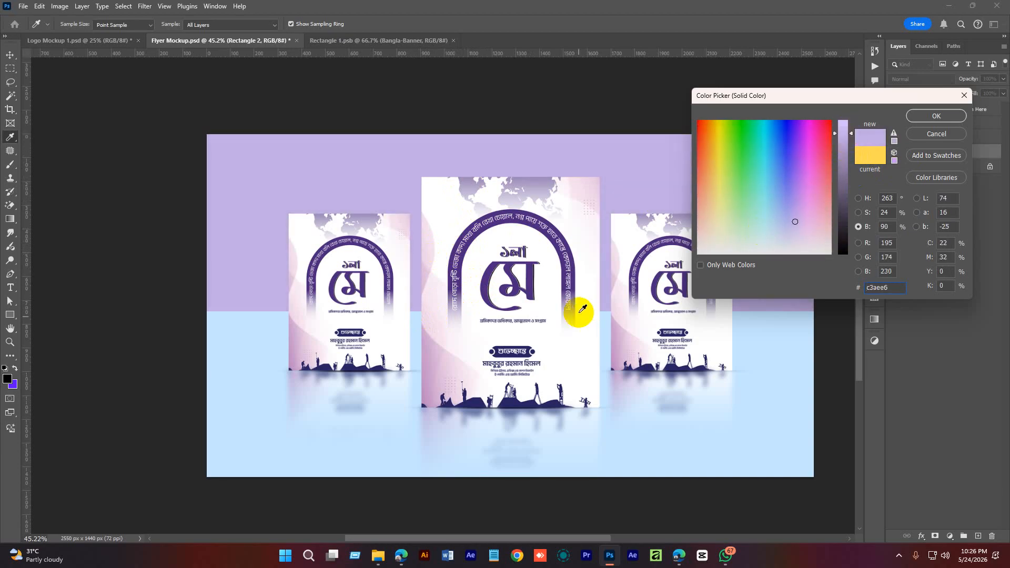
left_click(531, 271)
left_click(928, 116)
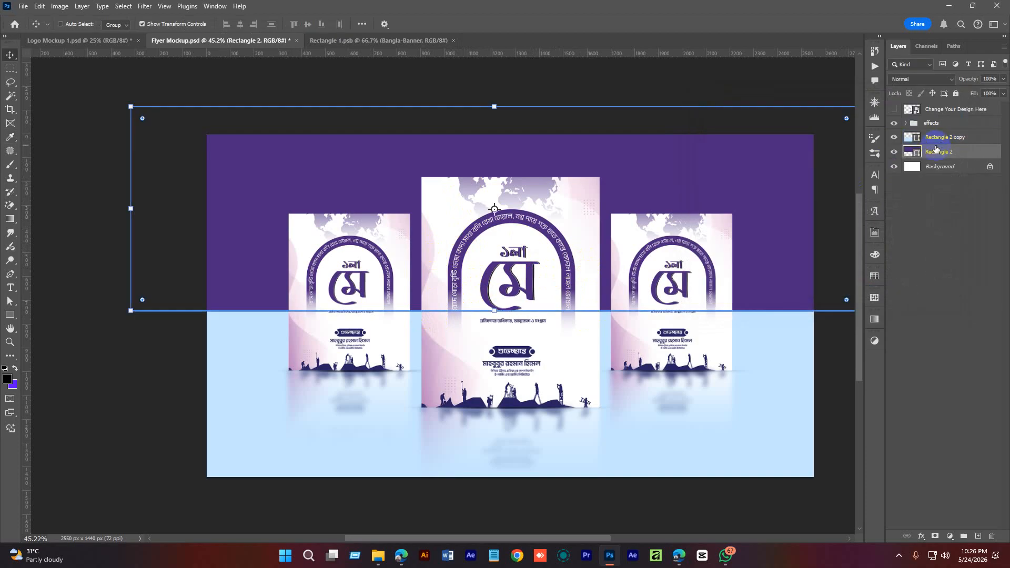
Move Rectangle 2 copy beneath Rectangle 2 and fill it with pale pink f4e0ec sampled from the centre flyer's edge.
left_click_drag(913, 139, 926, 157)
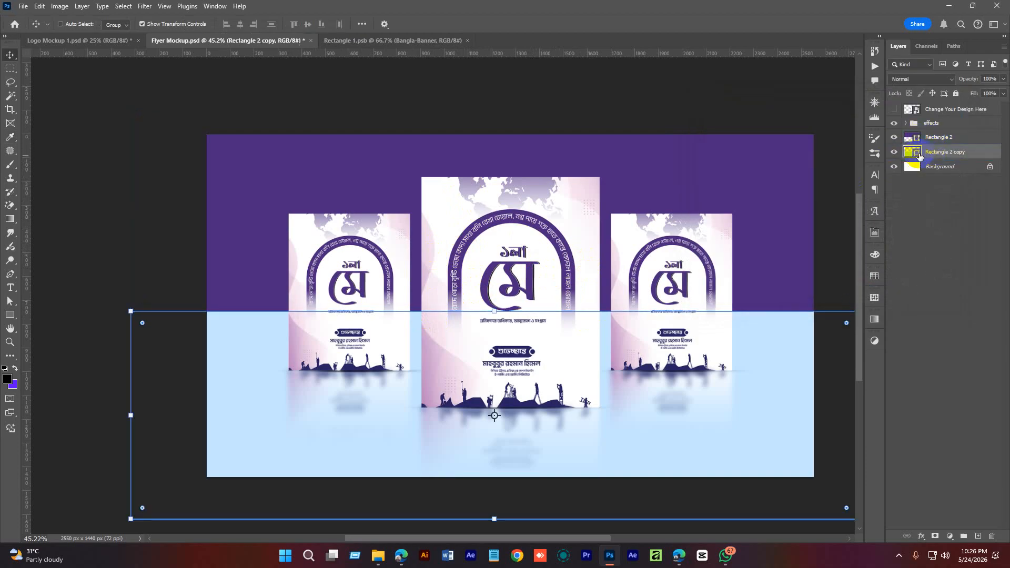
double_click(915, 152)
left_click(428, 235)
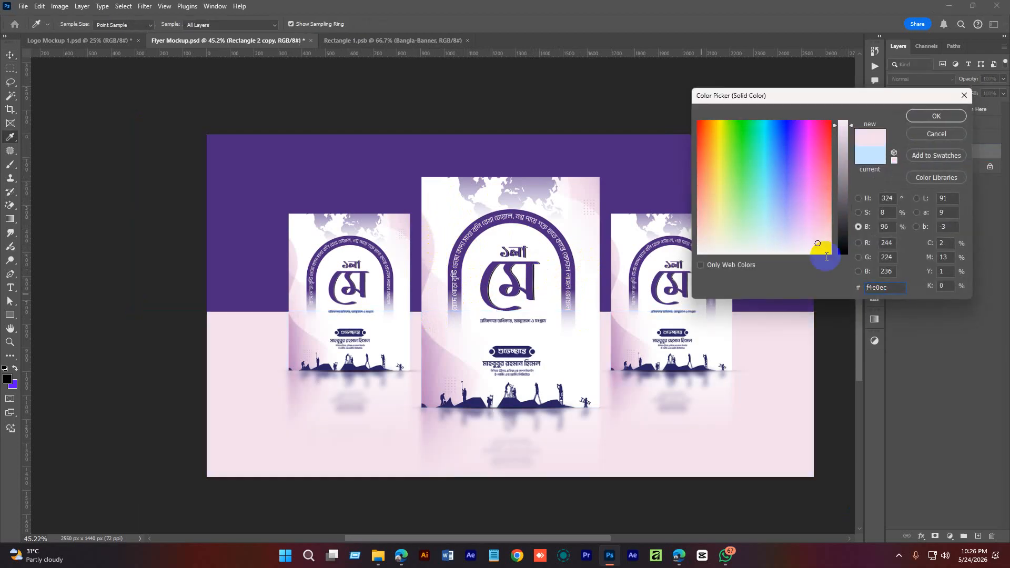
left_click(927, 119)
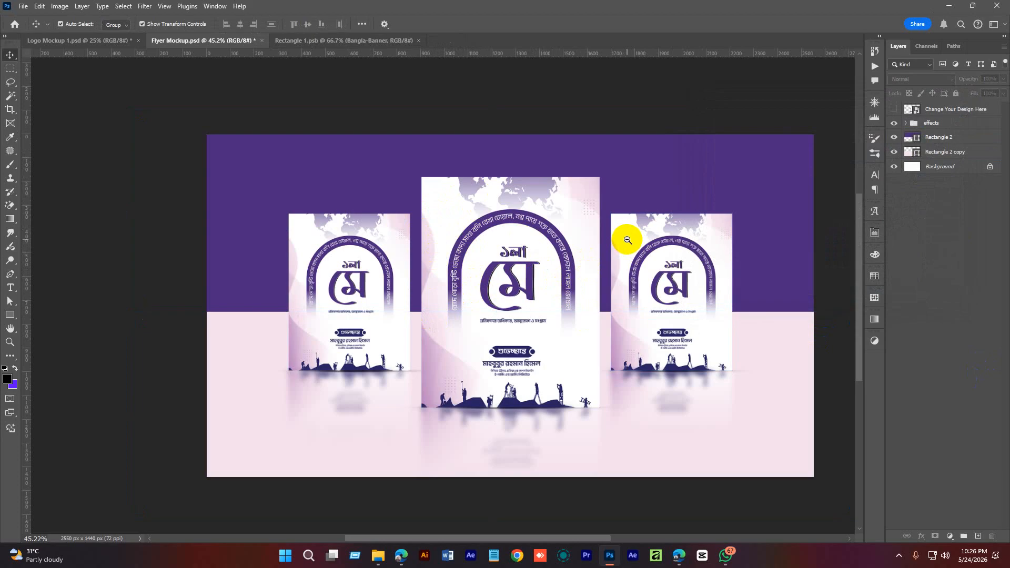
Save Flyer Mockup.psd with the new background colours.
left_click_drag(626, 239, 605, 250)
key("ctrl+s")
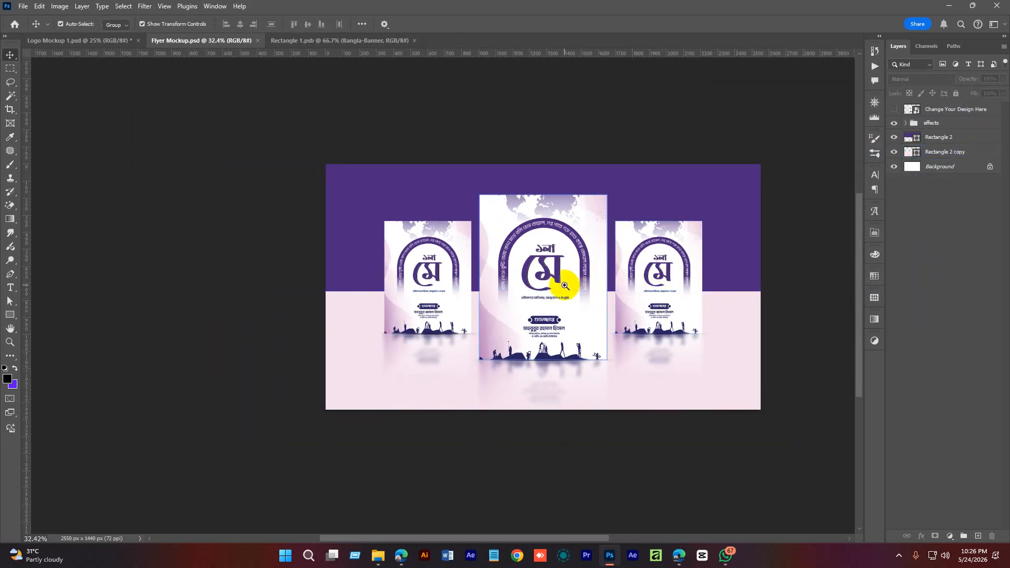
left_click_drag(563, 276, 592, 293)
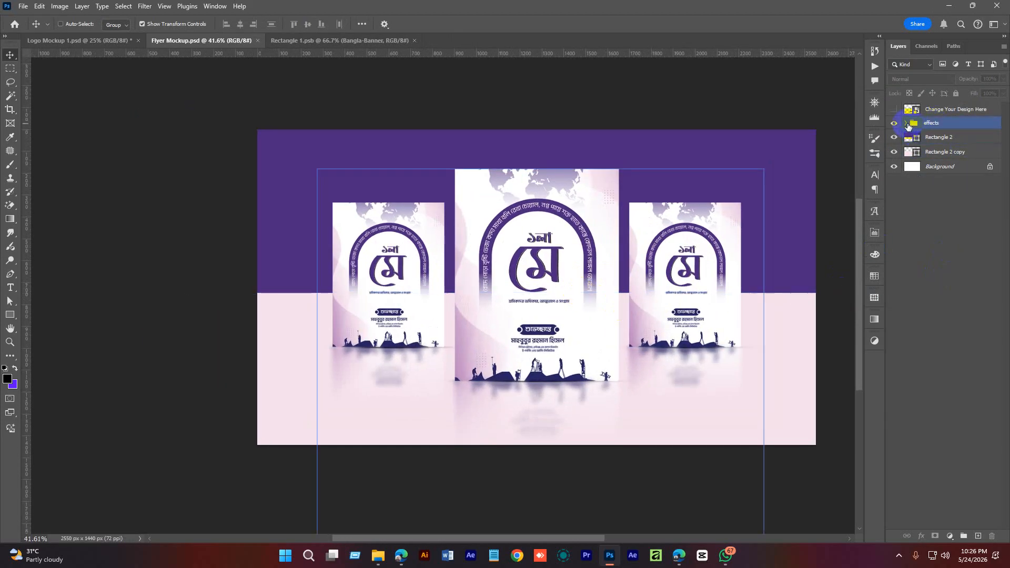
Expand the effects group and move the three flyer layers, Rectangle 1, copy and copy 2, above the blurred reflection layers.
left_click(905, 123)
left_click(961, 124)
left_click(965, 213, "shift")
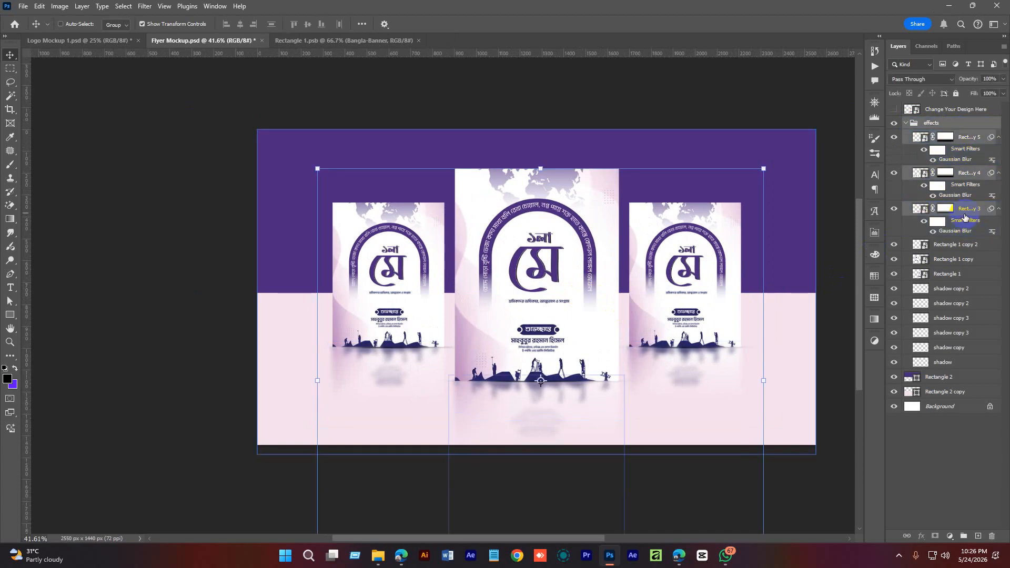
left_click_drag(964, 211, 950, 280)
left_click(954, 244, "shift")
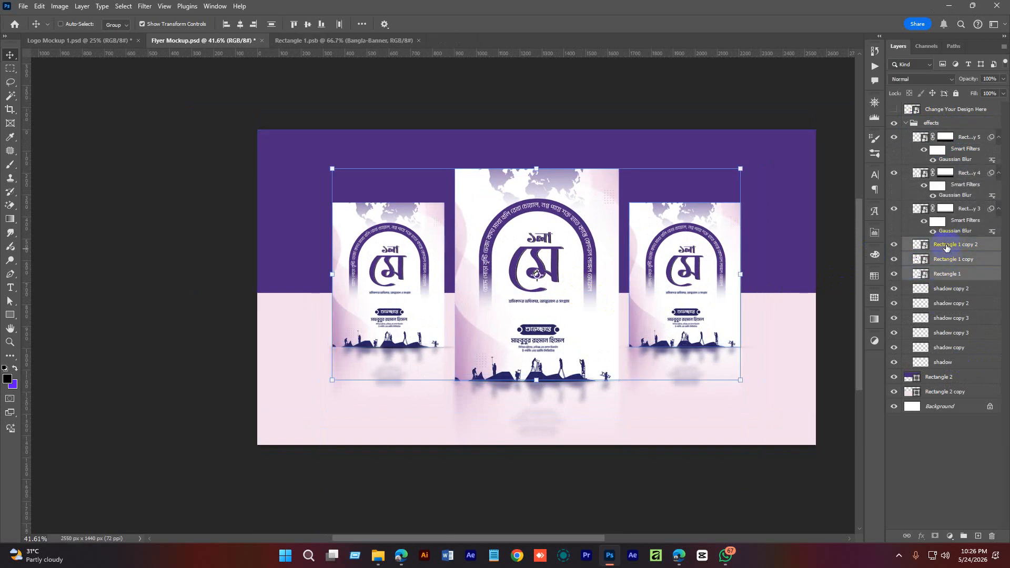
left_click_drag(946, 245, 937, 132)
Try shifting the right flyer, Rectangle 1 copy 2, together with its reflection left until it meets the centre flyer.
left_click(958, 181)
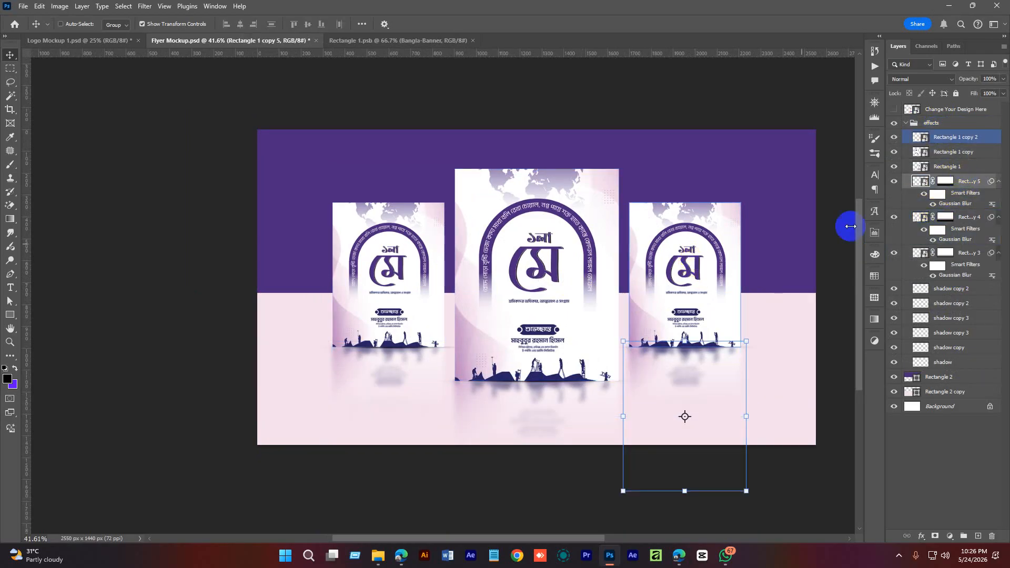
left_click(970, 239)
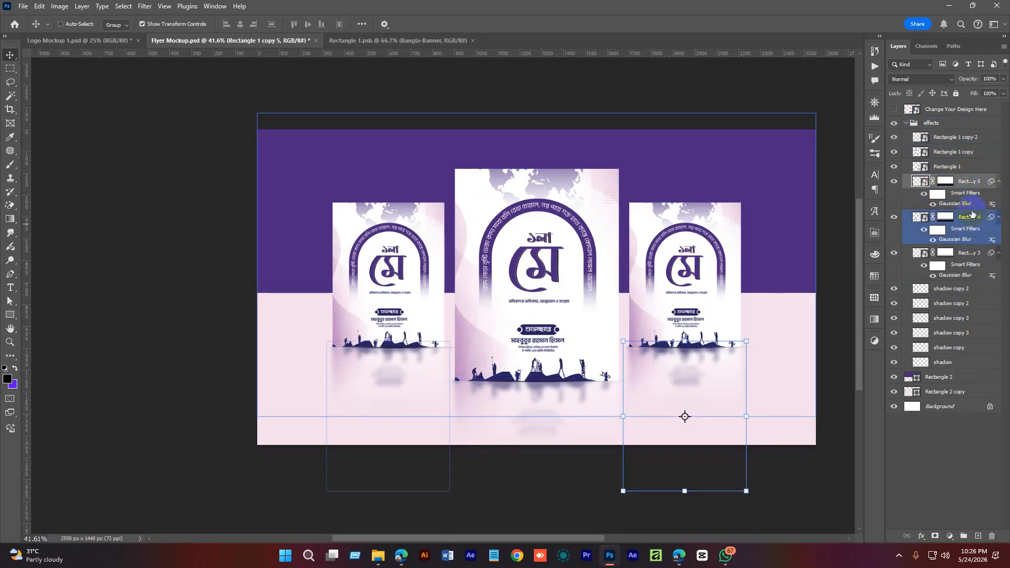
left_click(743, 284, "ctrl")
left_click(718, 286, "ctrl")
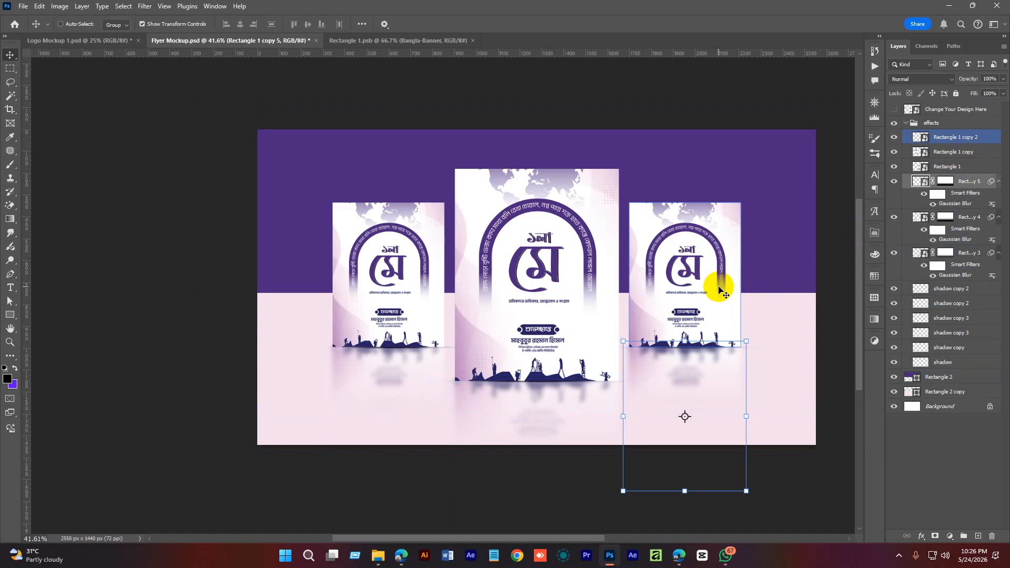
left_click(982, 303)
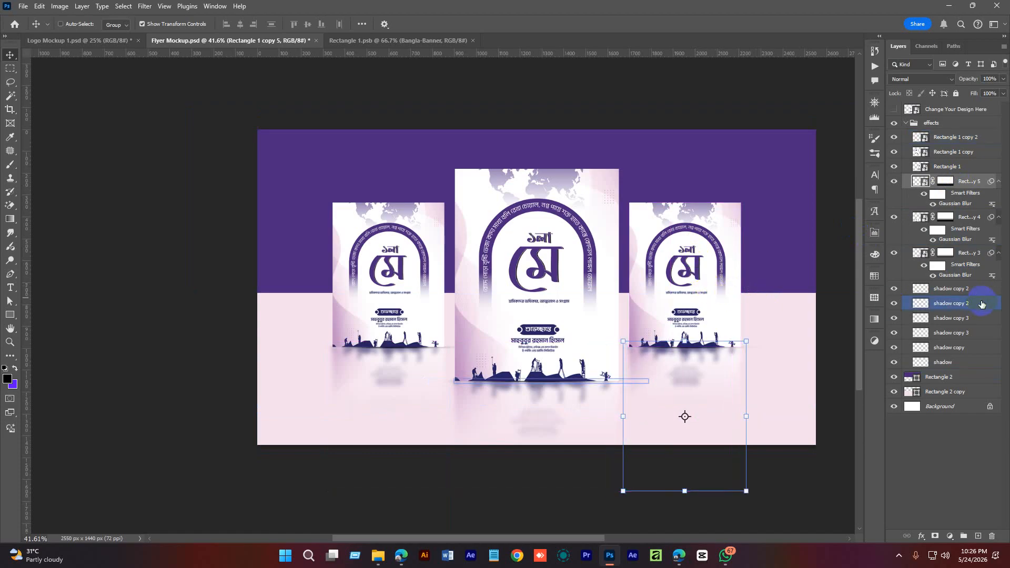
left_click(943, 142)
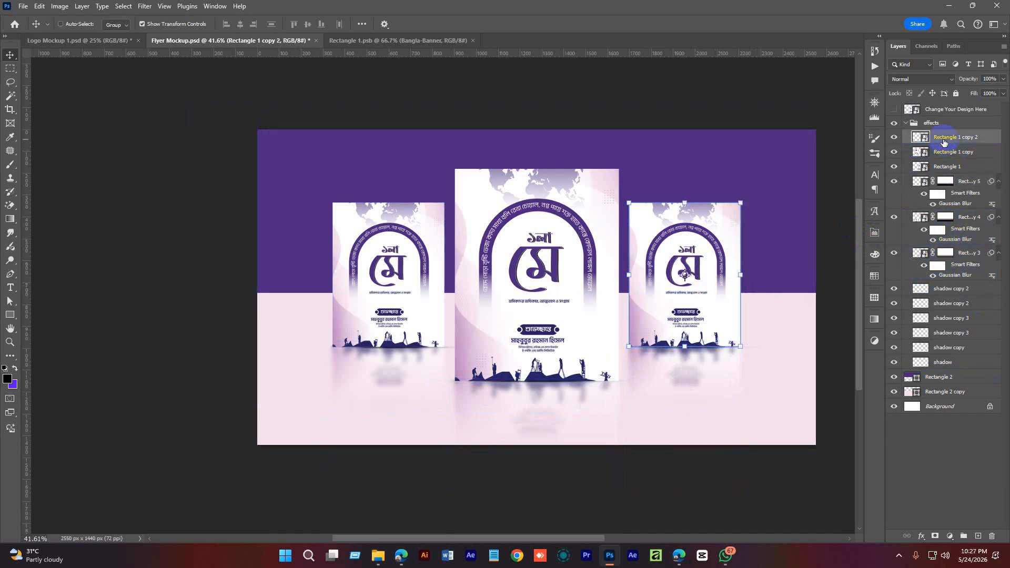
left_click(957, 181, "ctrl")
left_click_drag(724, 287, 695, 292)
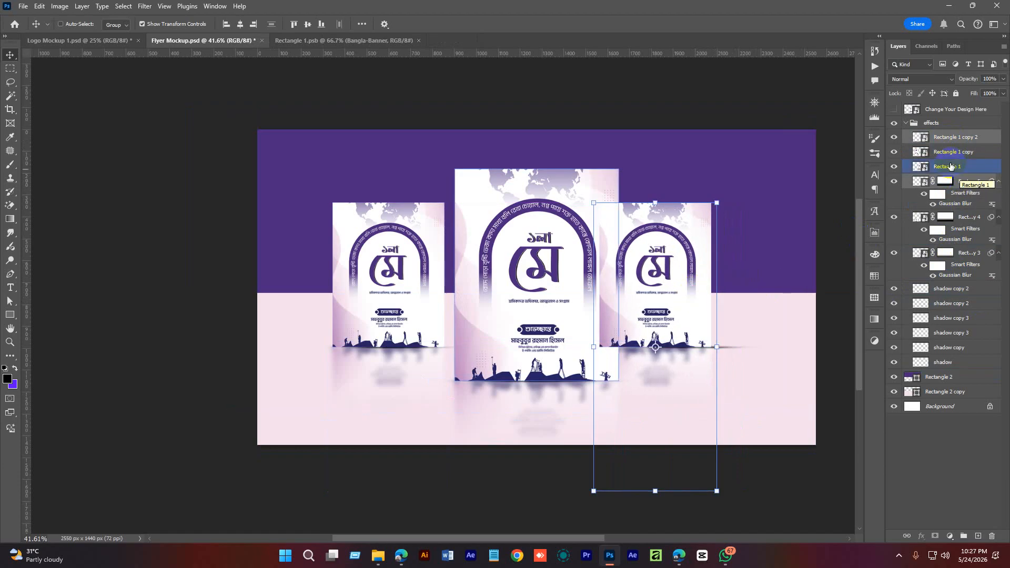
Try stacking Rectangle 1 copy 2 below the other two flyers and shifting it with its reflection further behind the centre flyer.
left_click(953, 138)
left_click_drag(951, 139, 948, 169)
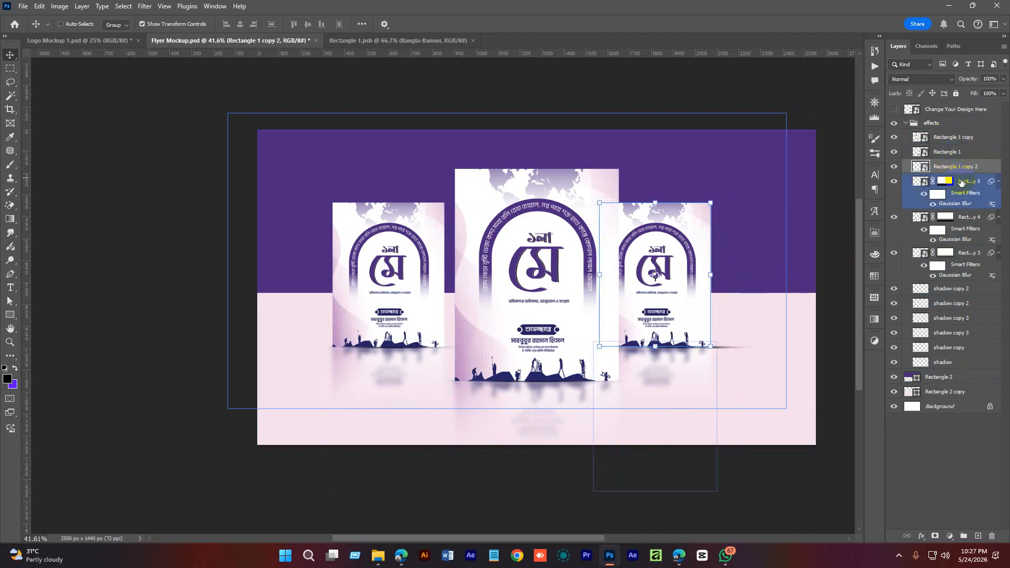
left_click(667, 316)
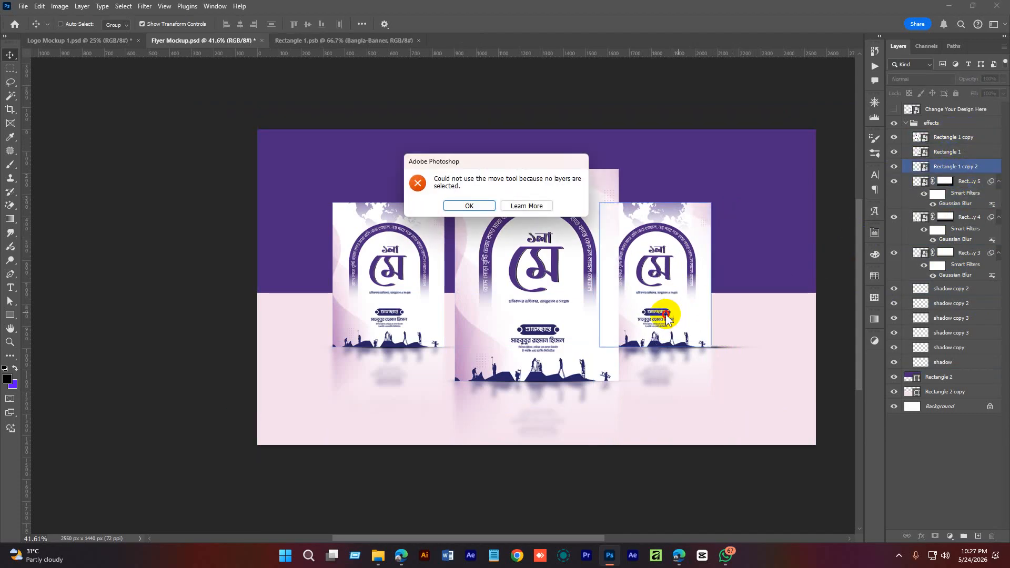
left_click(469, 206)
left_click(958, 169)
left_click(957, 185, "ctrl")
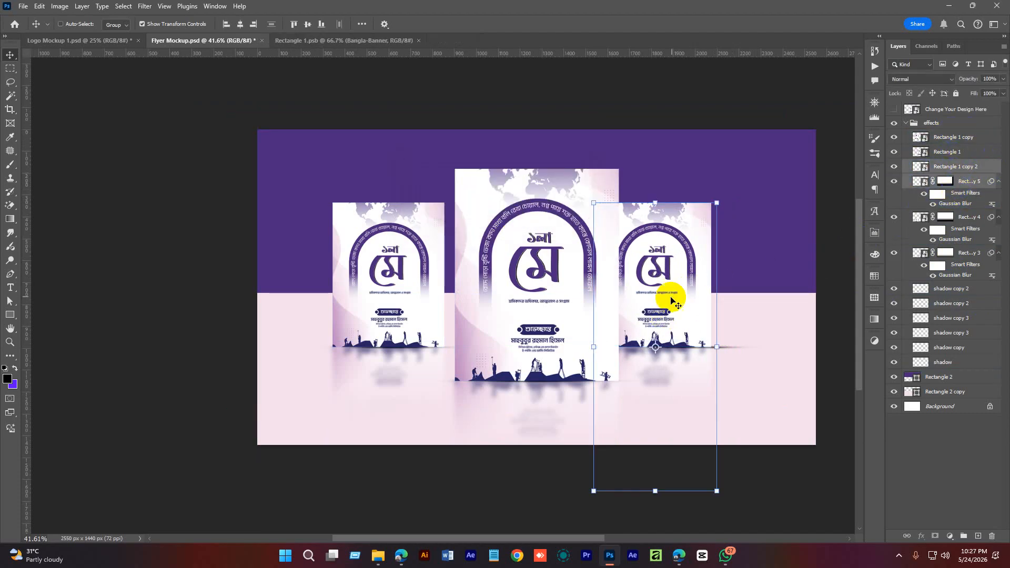
mouse_move(671, 298)
left_mouse_down()
mouse_move(659, 282)
mouse_move(681, 295)
left_mouse_up()
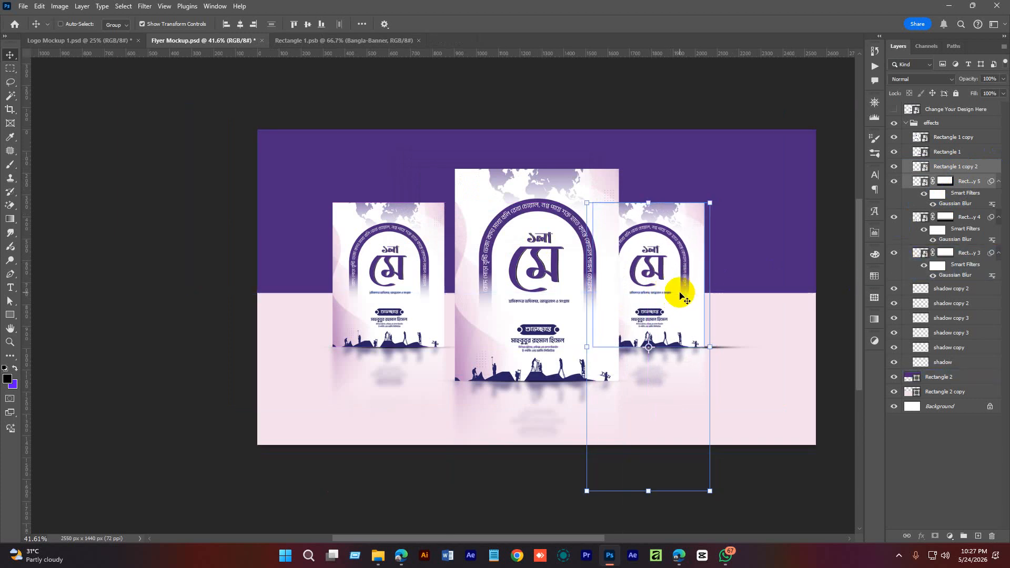
Undo the right flyer's shifts and its layer reordering, and leave nothing selected.
key("ctrl+z")
key("ctrl+z")
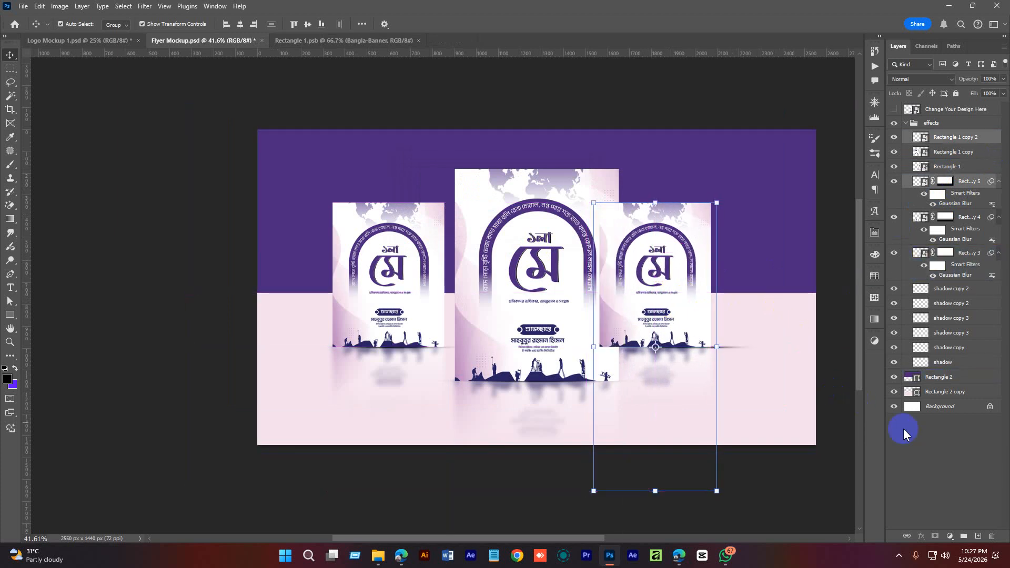
key("ctrl+z")
left_click(934, 456)
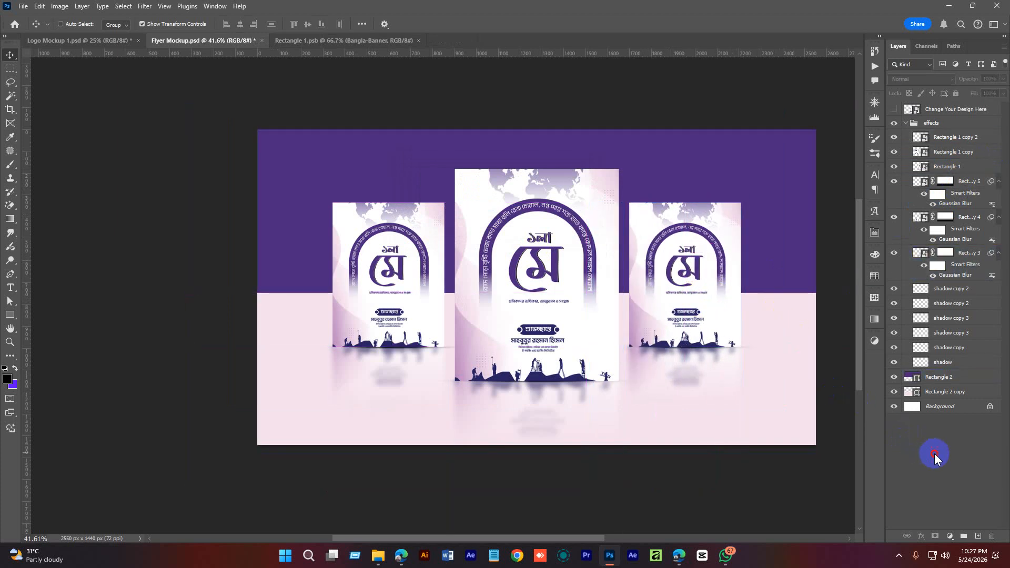
Save the mockup and collapse the effects group, leaving no layer selected.
left_click(638, 317, "alt")
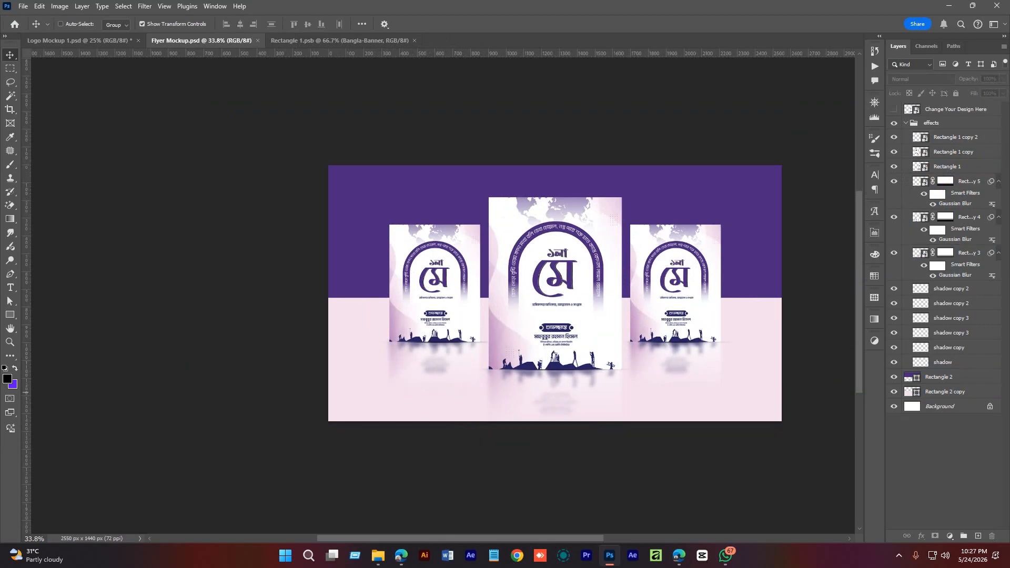
left_click(747, 340, "ctrl")
left_click(912, 437)
left_click(908, 124)
left_click(906, 123)
left_click(927, 226)
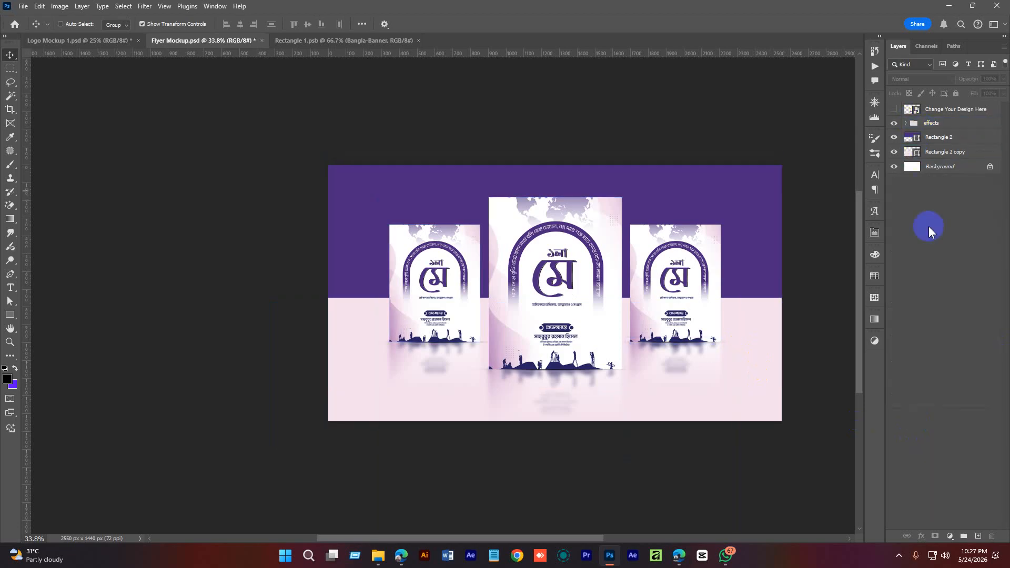